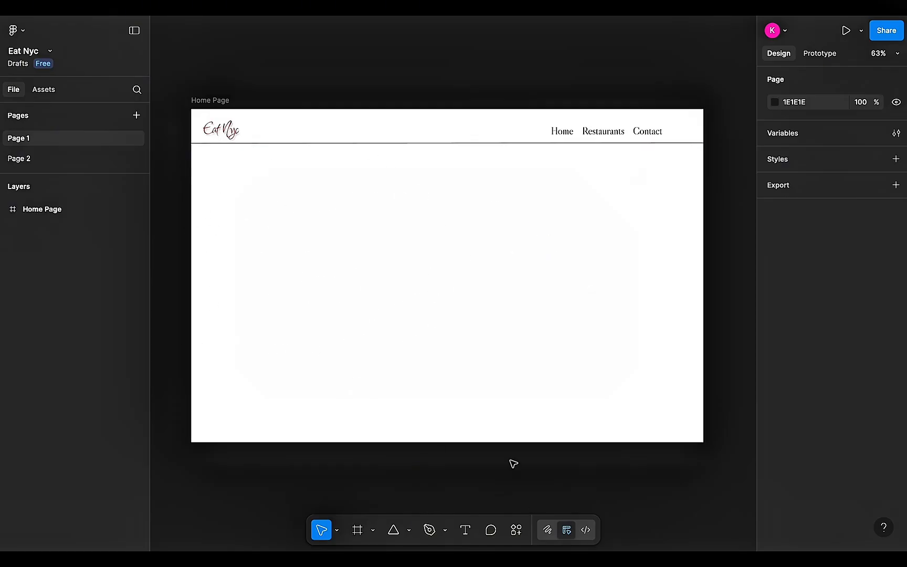
Import the city skyline photo premium_pho...454a021.jpeg from the Eat Nyc folder and place it on the Home Page frame
scroll(513, 463, left, 2)
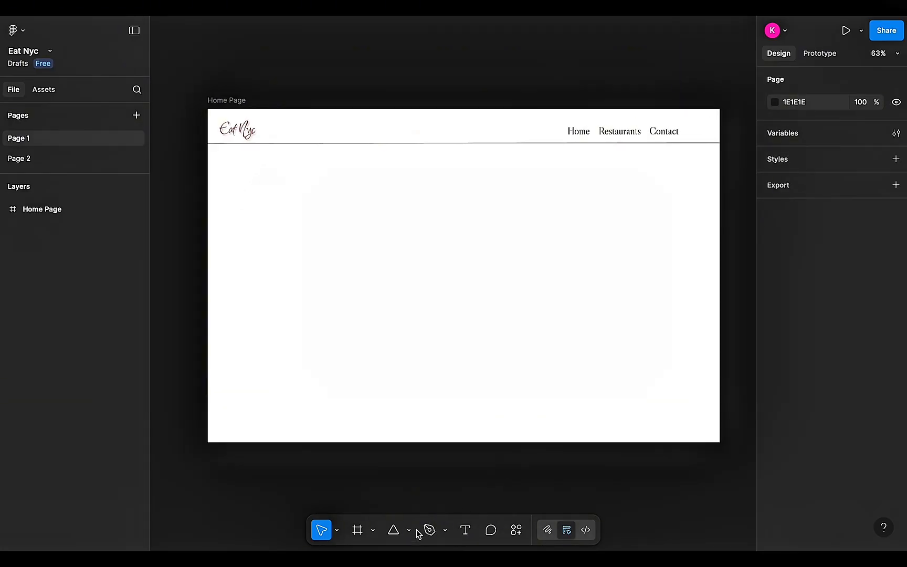
click(373, 532)
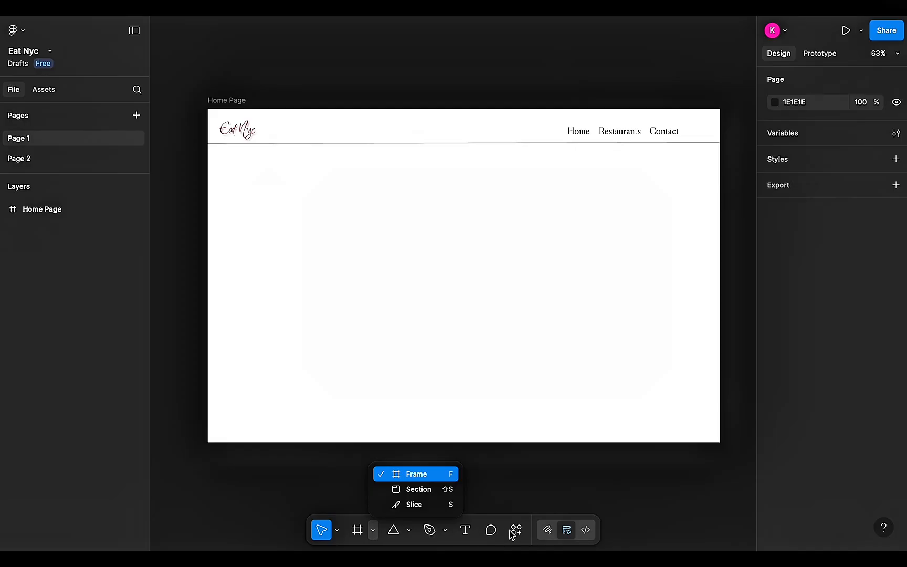
click(410, 533)
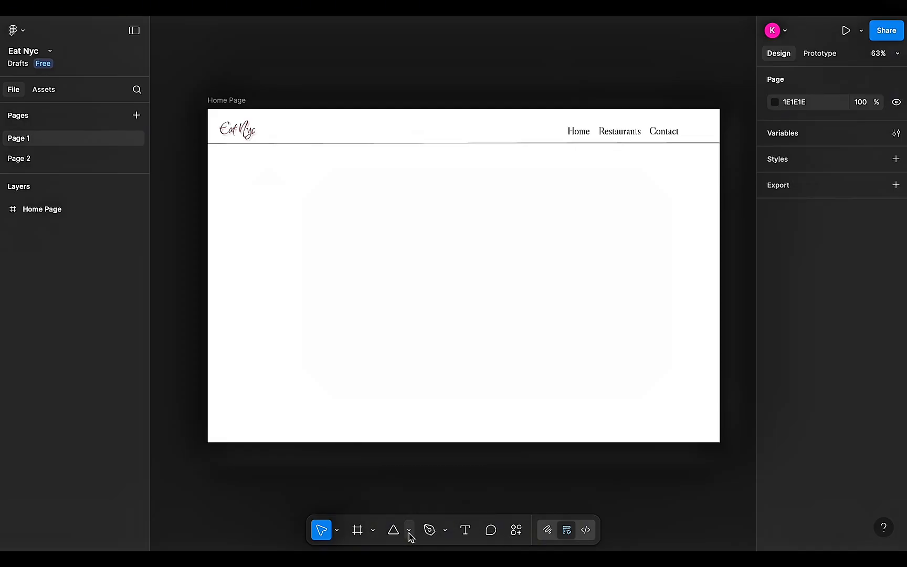
click(410, 533)
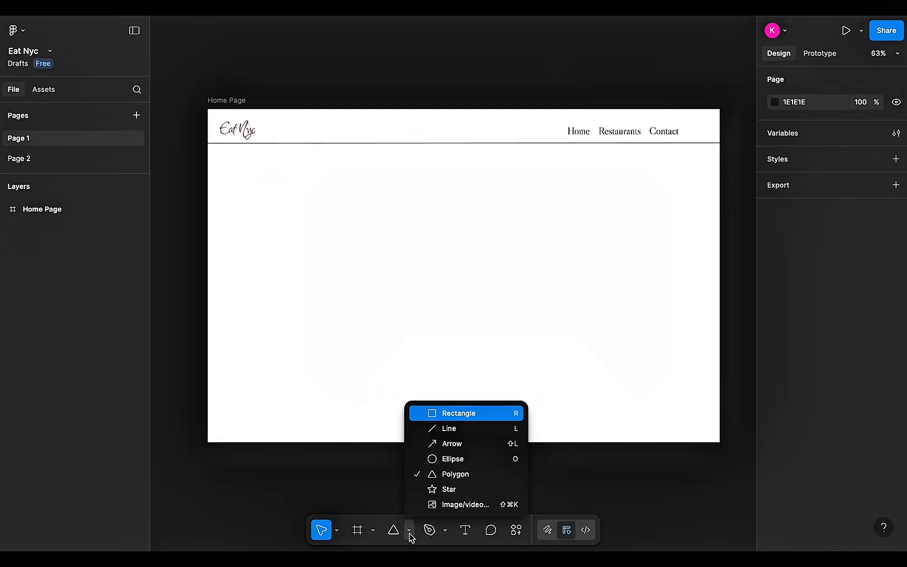
click(451, 505)
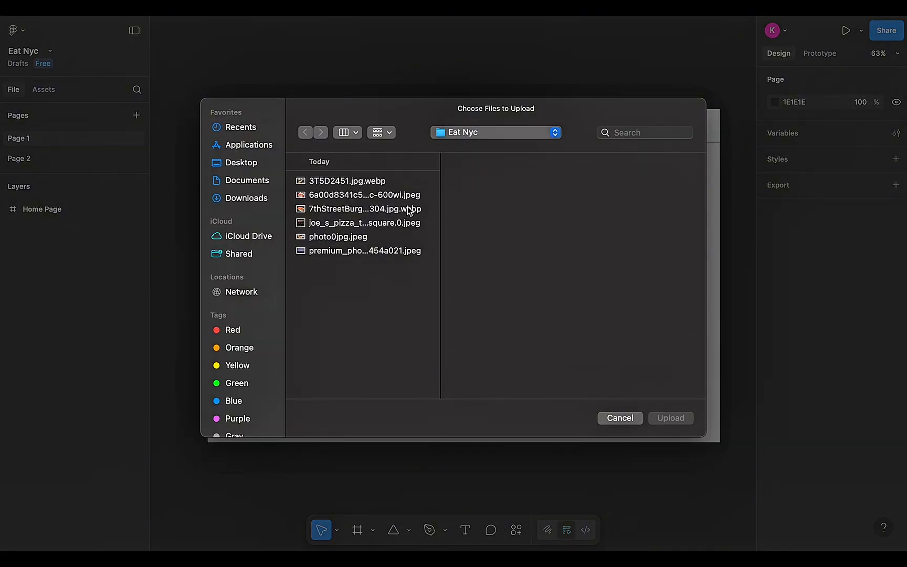
click(358, 237)
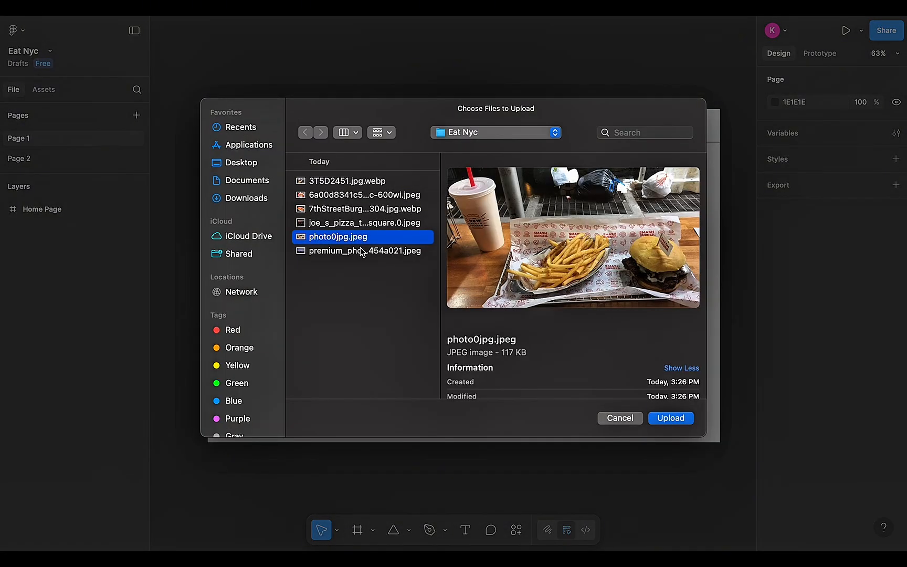
click(362, 251)
click(668, 419)
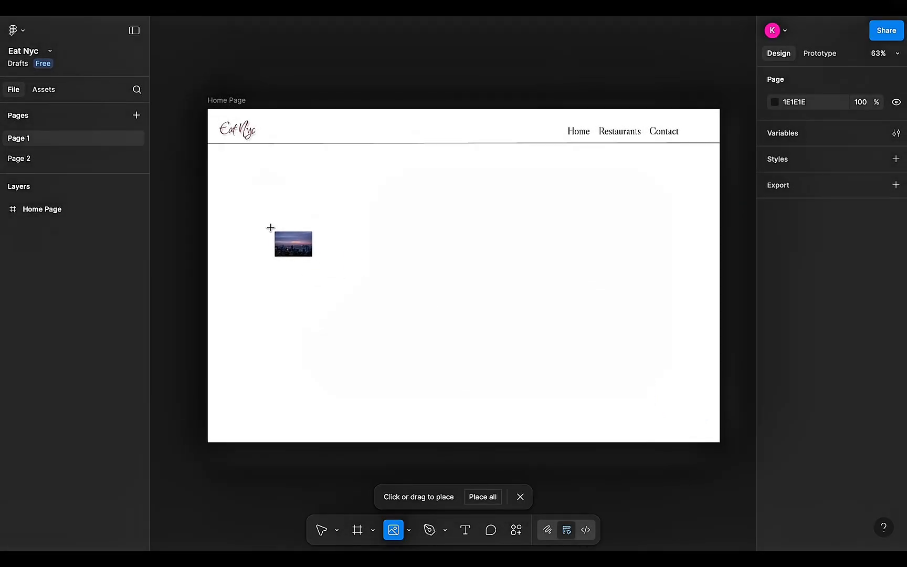
click(254, 222)
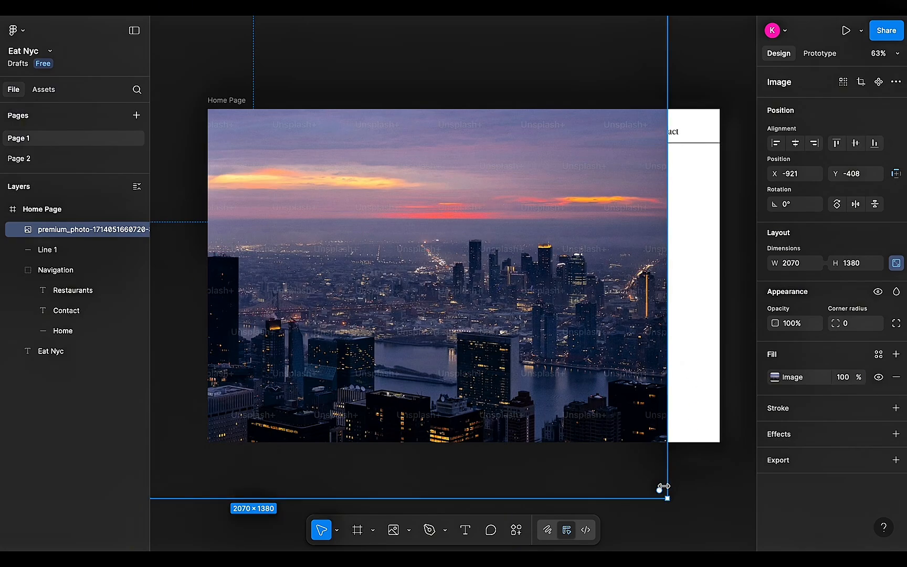
Scale the skyline photo down to about 760 × 507 and align it with the frame's left edge, directly below the header line
mouse_move(633, 454)
mouse_down()
mouse_move(637, 445)
mouse_move(624, 469)
mouse_up()
key(super+z)
drag(667, 500, 331, 274)
drag(278, 196, 591, 333)
drag(558, 300, 624, 374)
drag(706, 477, 524, 288)
drag(456, 268, 442, 256)
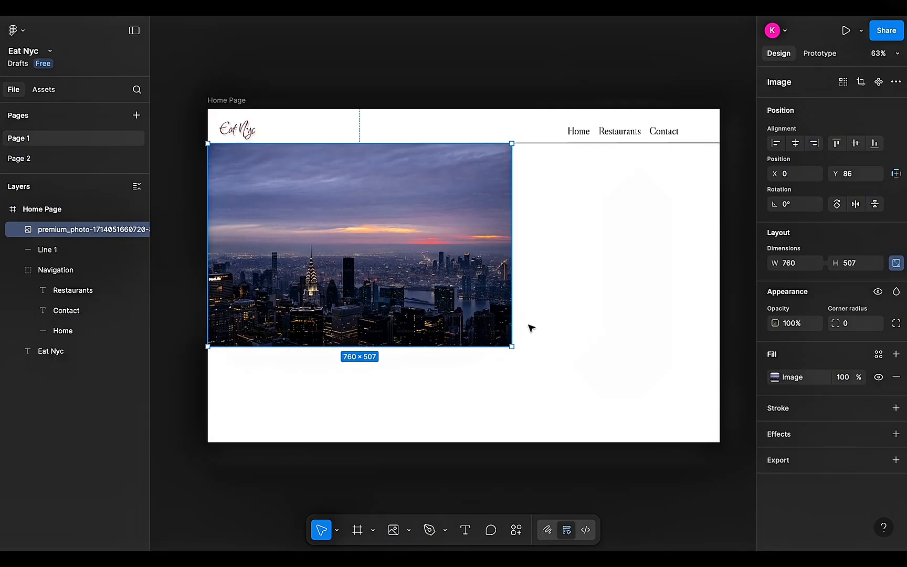
double_click(506, 324)
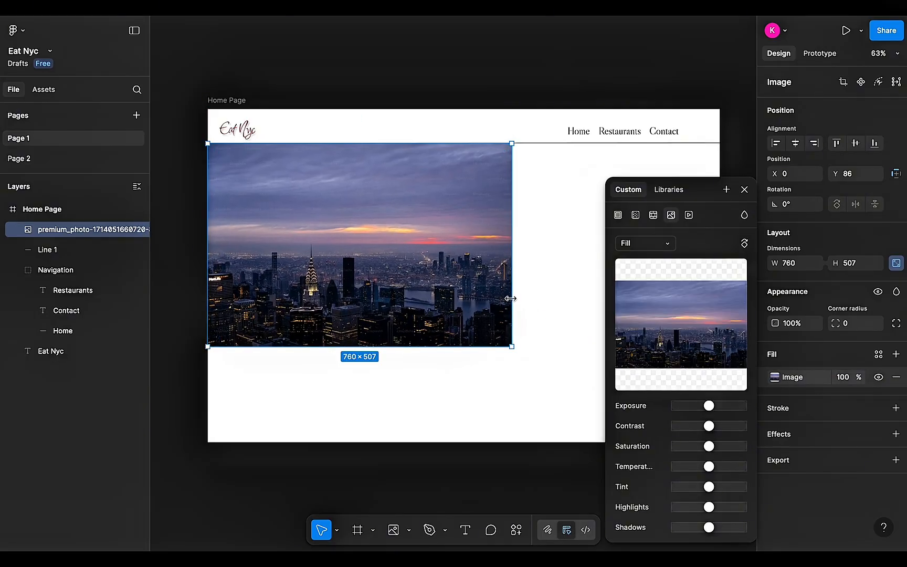
mouse_move(654, 337)
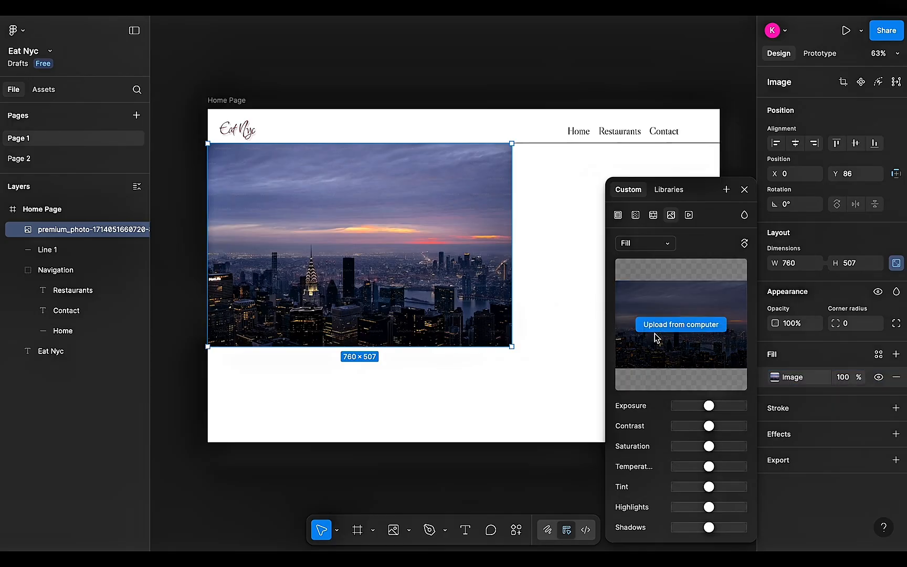
click(745, 189)
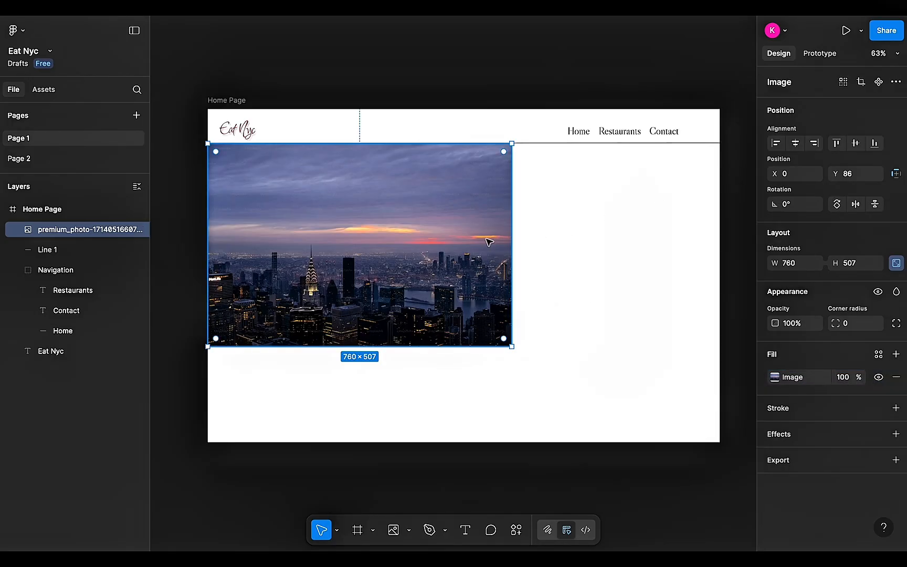
Enlarge the skyline photo to the full frame width, 1280 × 853, and send it behind the logo and navigation
drag(510, 241, 719, 270)
right_click(594, 239)
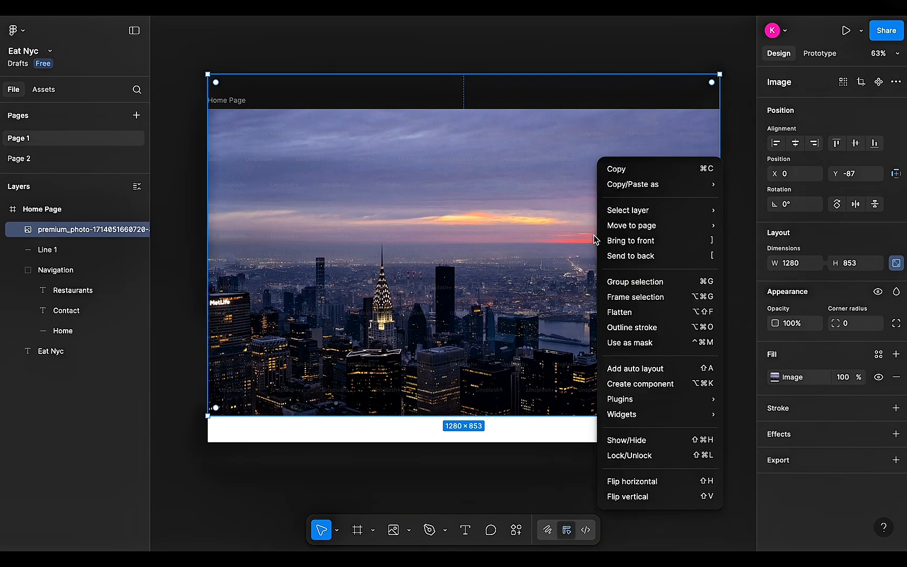
click(639, 261)
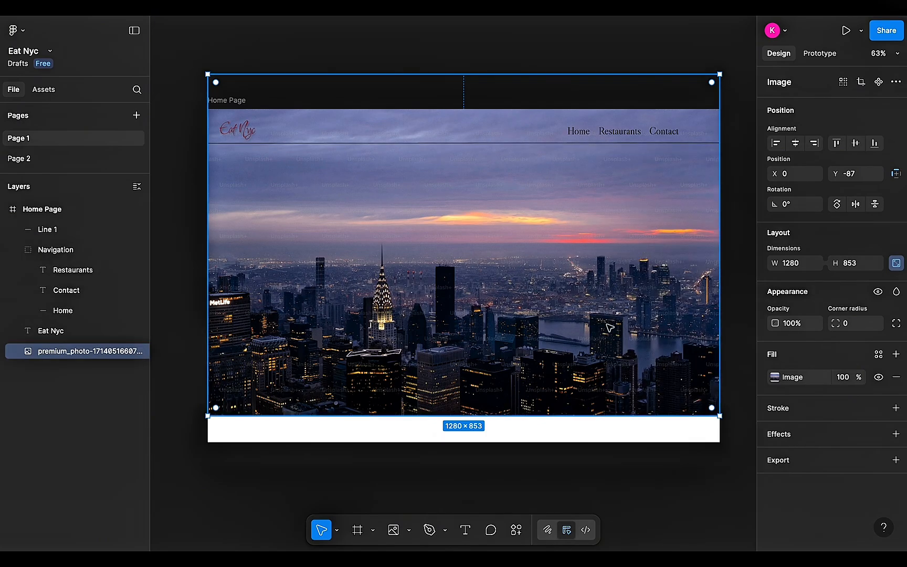
Shorten the skyline photo from its lower edge so it ends slightly below the middle of the Home Page frame
double_click(539, 404)
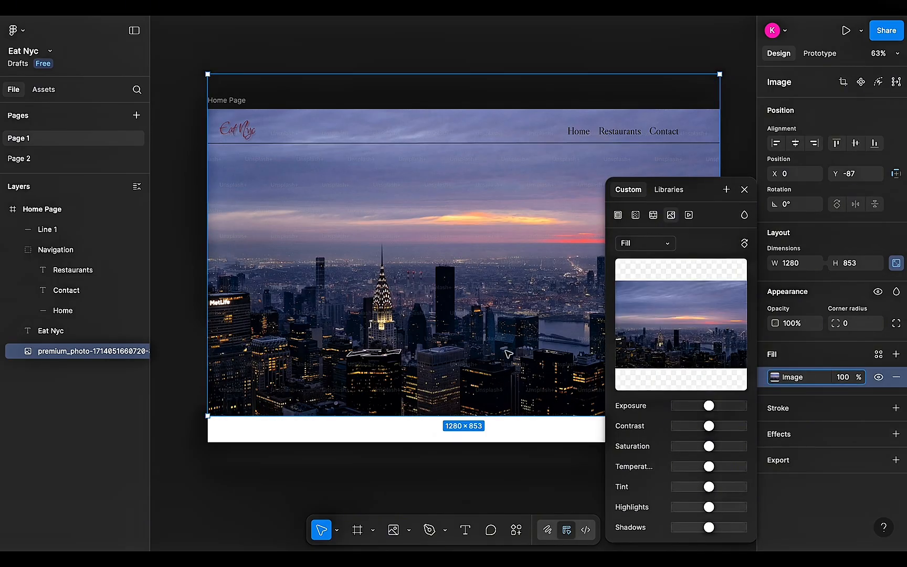
drag(508, 418, 502, 289)
click(531, 407)
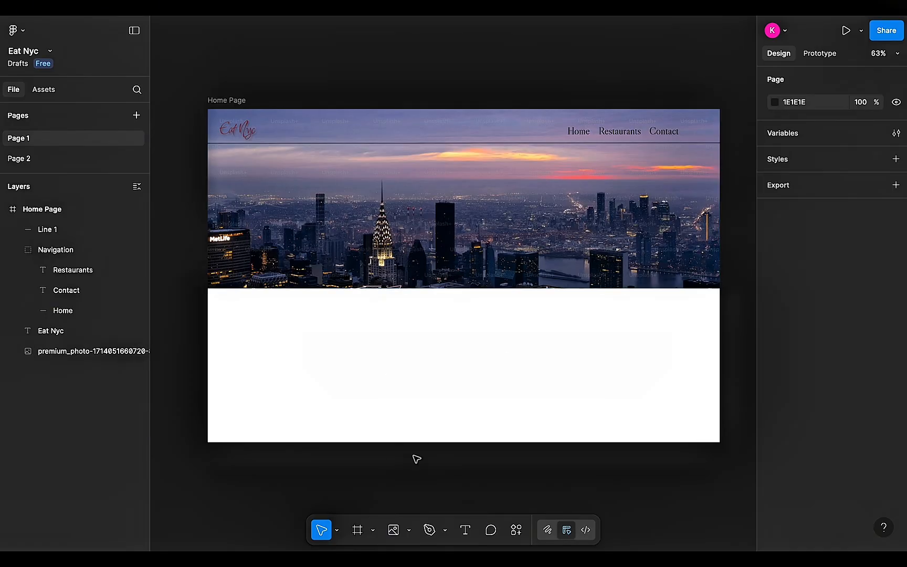
Add a text box about 538 × 130 over the skyline photo containing the word "Welcome"
click(466, 530)
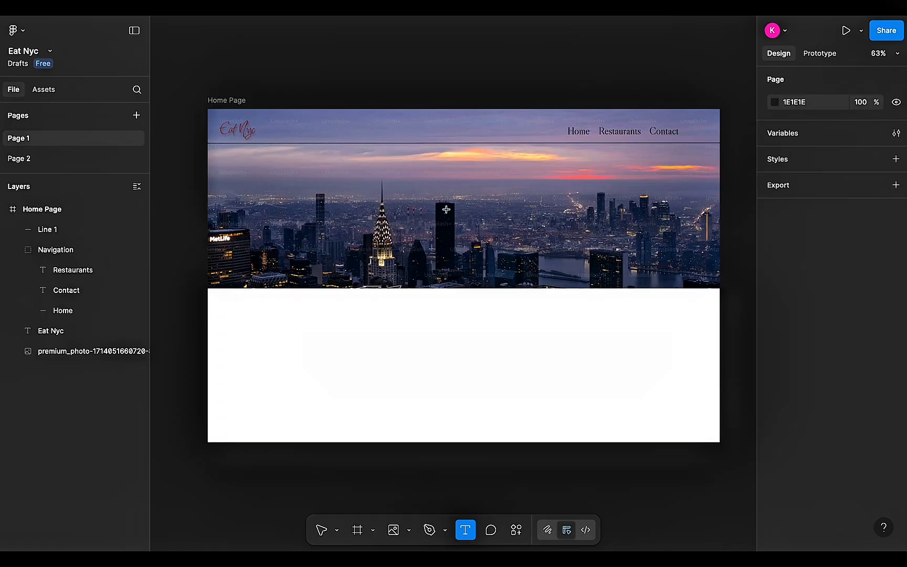
drag(363, 204, 577, 256)
text(Welcome)
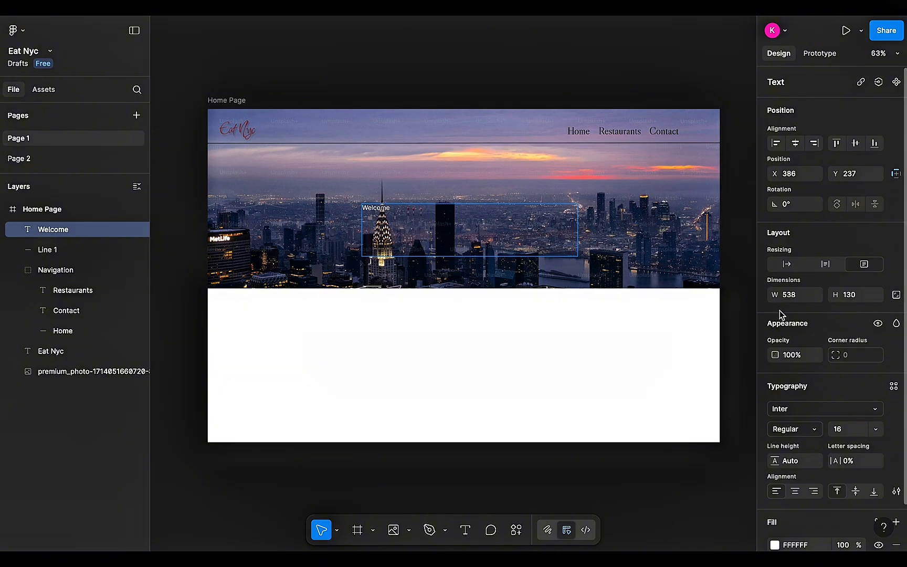
Set the font size of the Welcome text to 100
click(867, 434)
text(100)
key(Return)
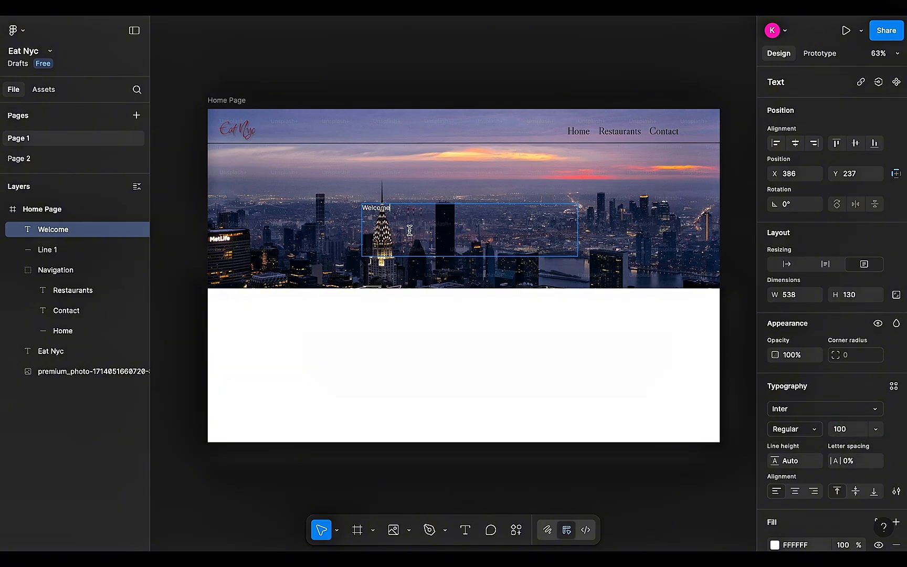
click(851, 430)
text(1)
key(Return)
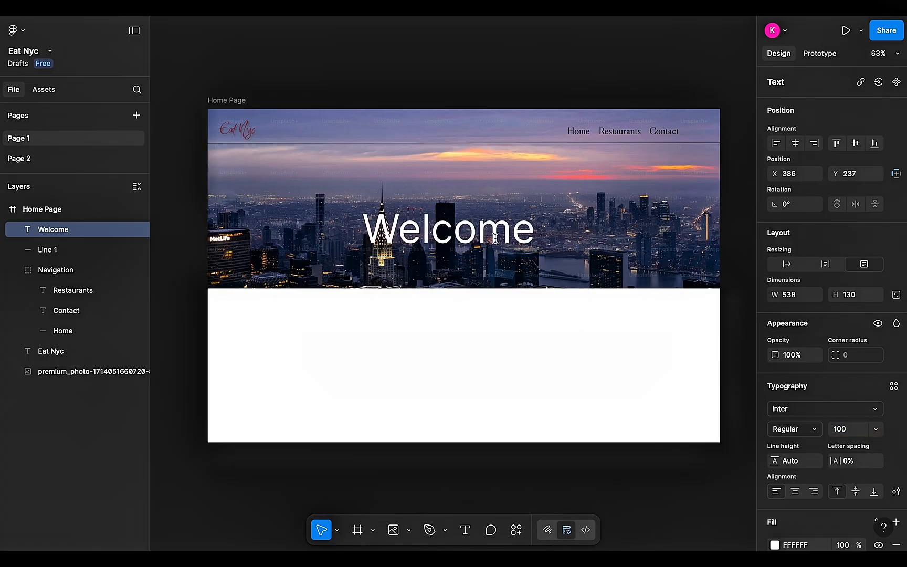
Browse the available fonts and change the Welcome text's font to Koulen
double_click(467, 227)
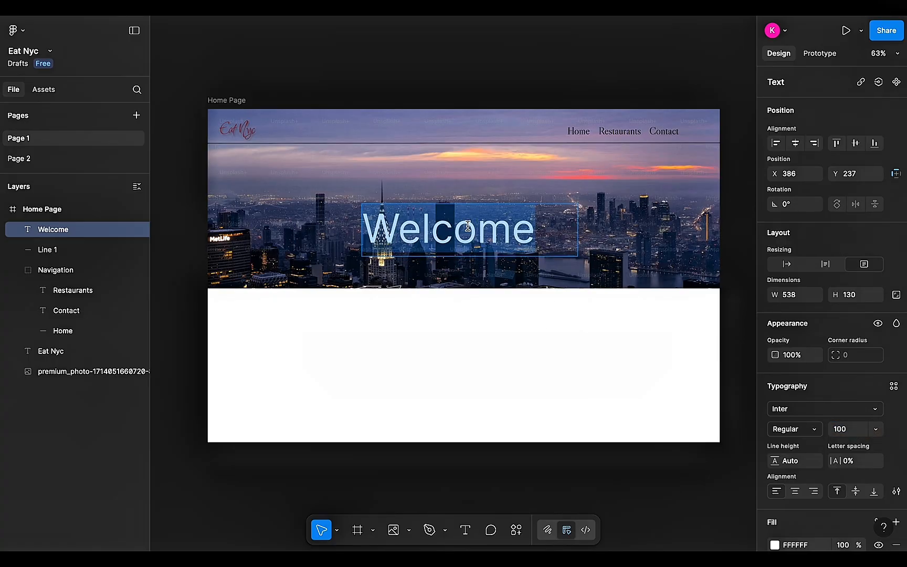
click(789, 412)
scroll(659, 380, down, 3)
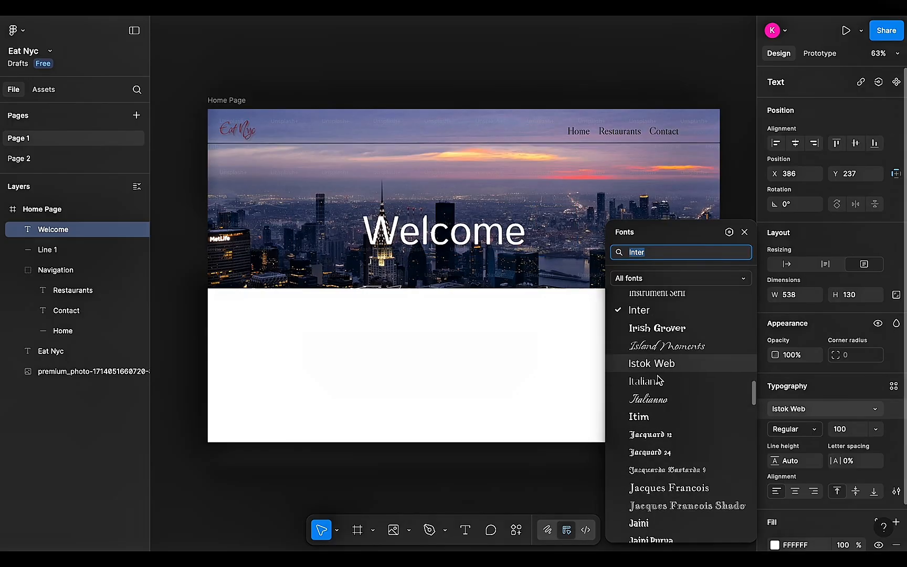
scroll(674, 488, down, 5)
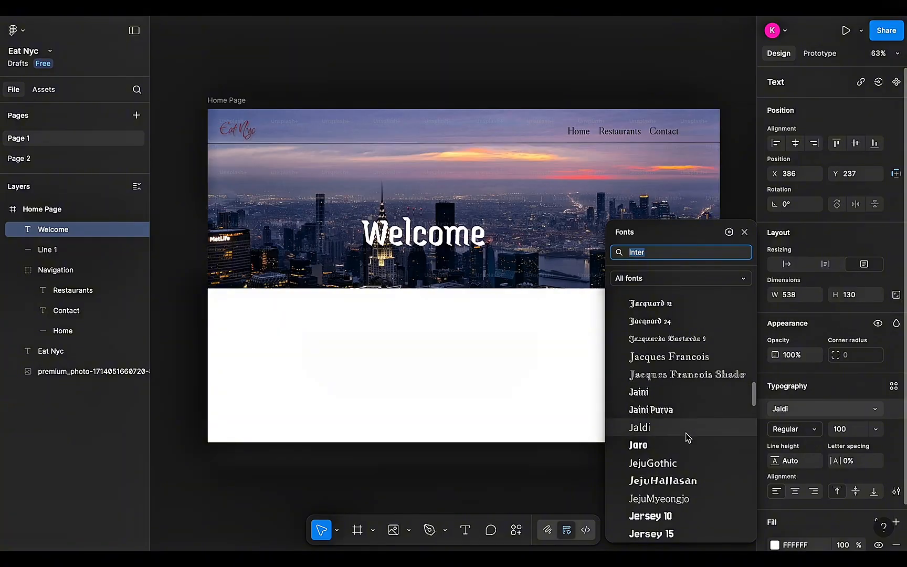
scroll(686, 478, down, 4)
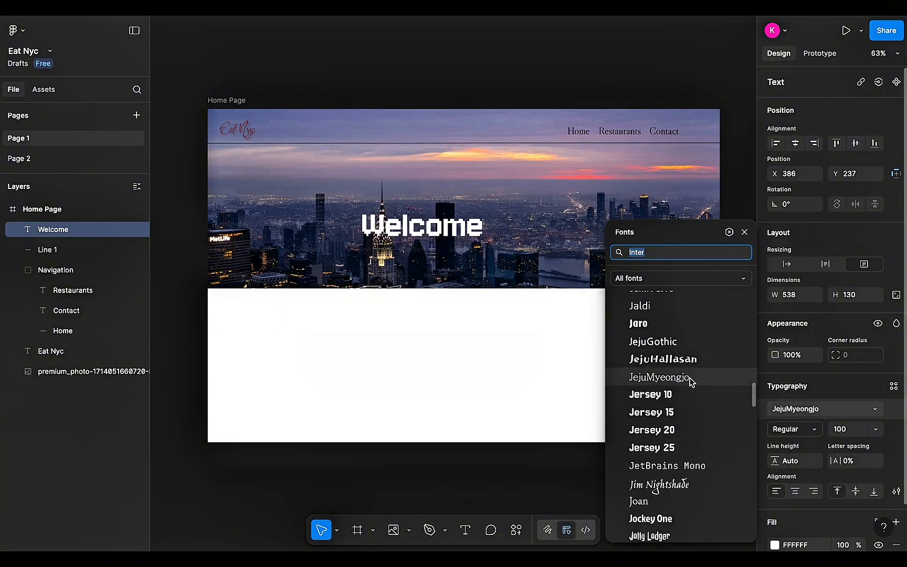
scroll(685, 490, down, 3)
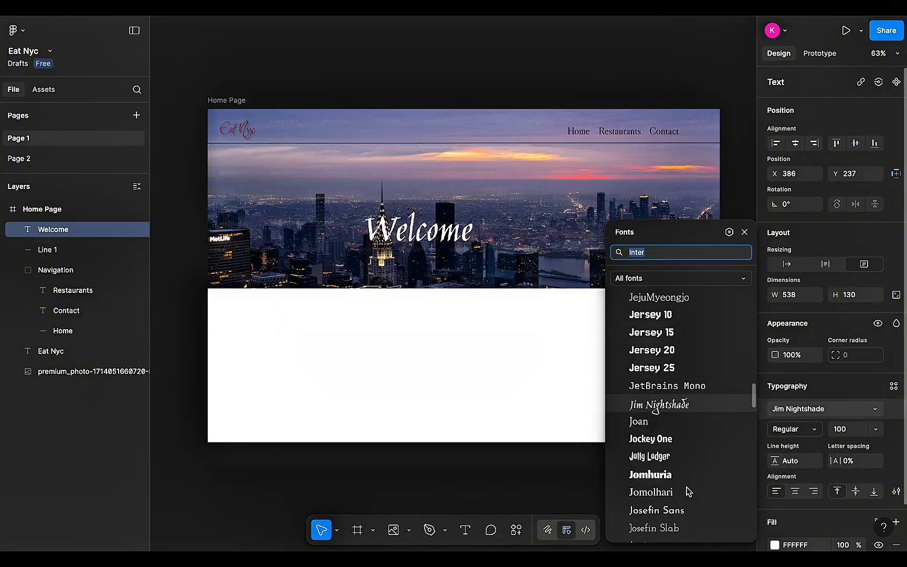
scroll(681, 501, down, 2)
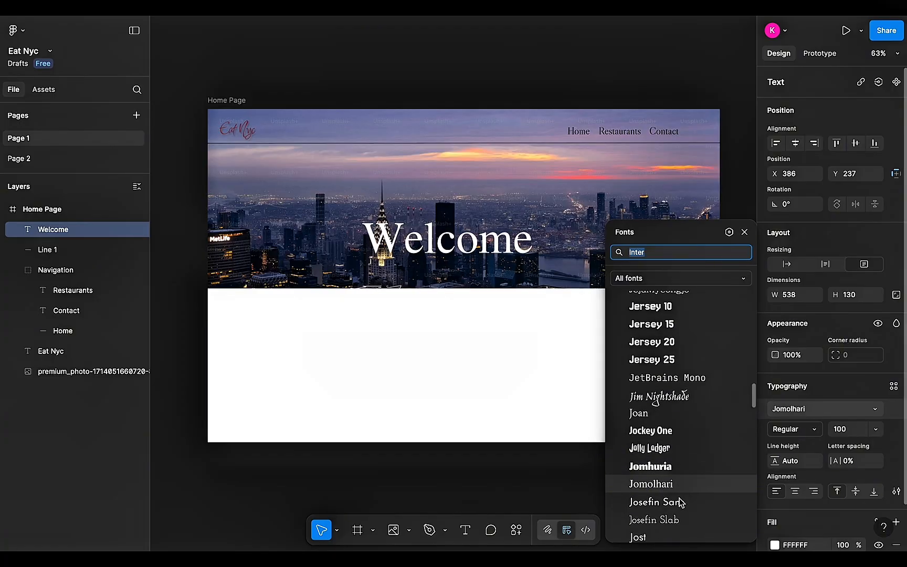
scroll(681, 501, down, 3)
scroll(678, 486, down, 5)
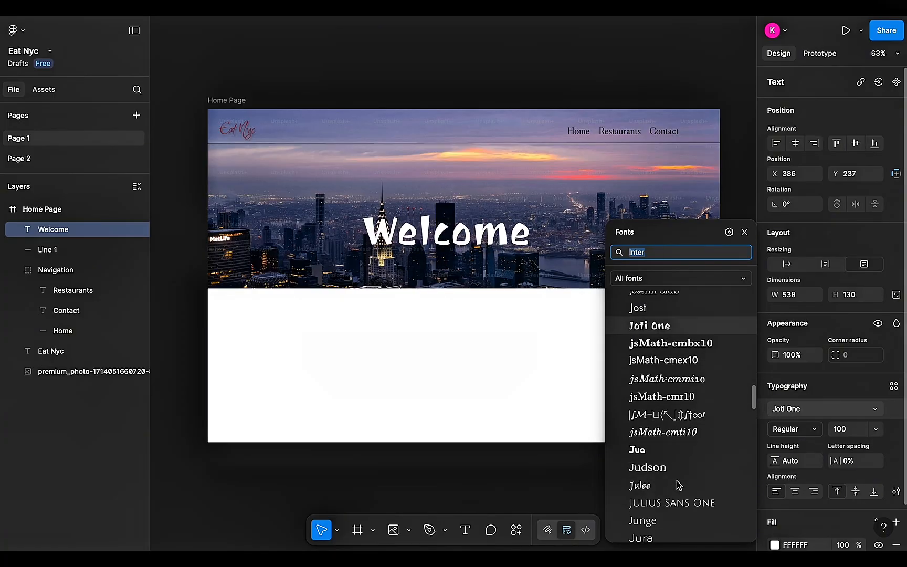
scroll(678, 485, down, 3)
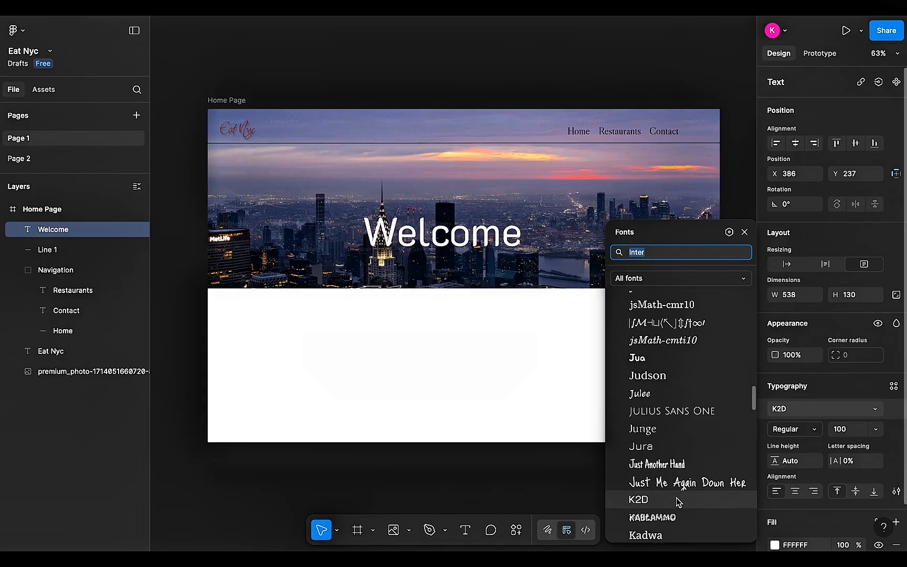
scroll(678, 502, down, 6)
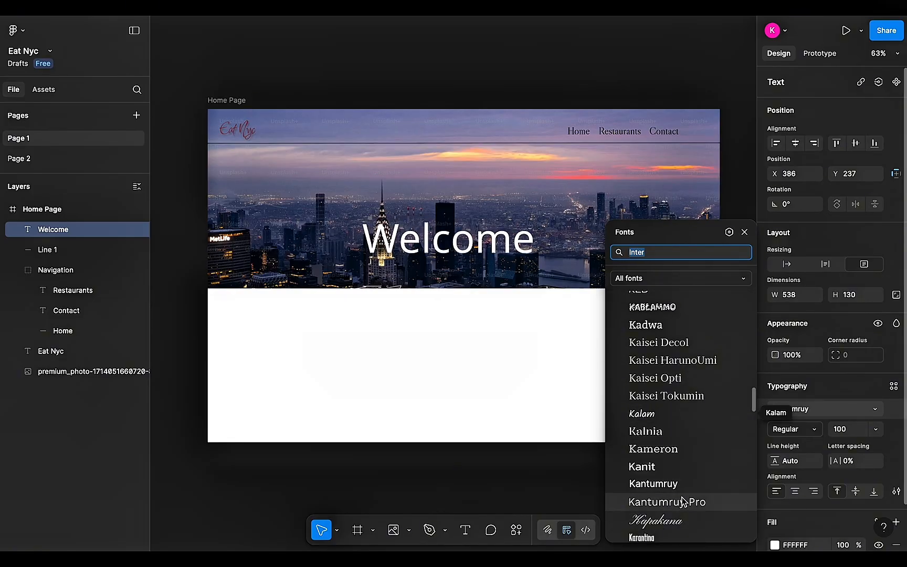
scroll(682, 504, down, 6)
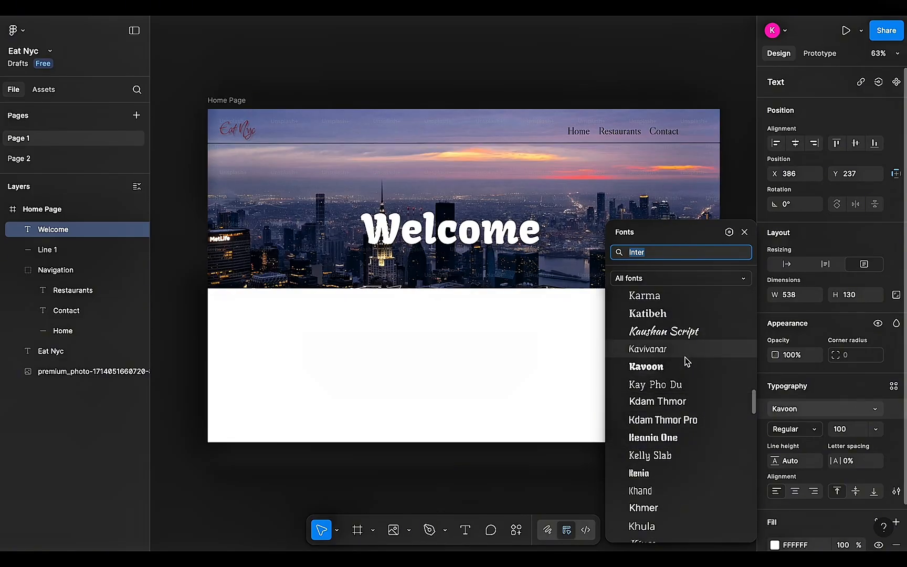
scroll(684, 469, down, 10)
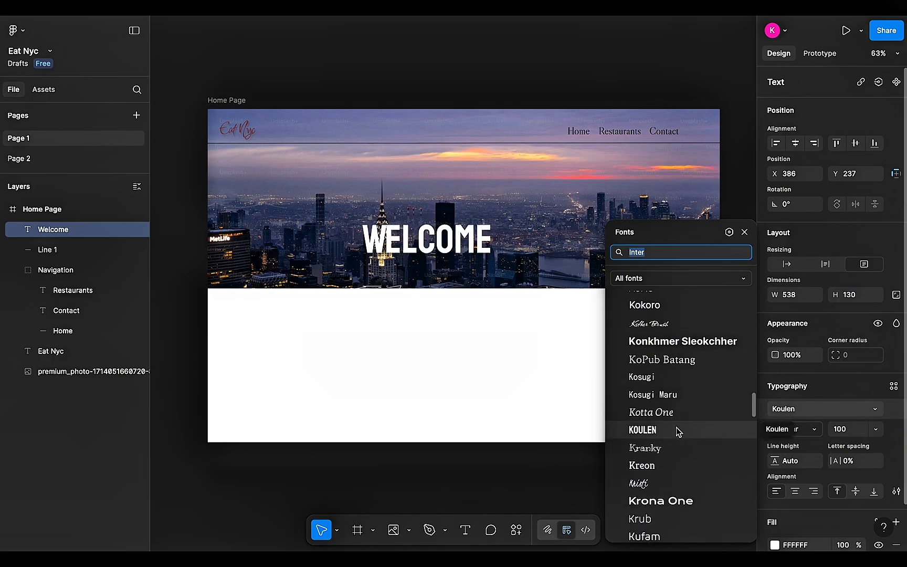
click(676, 428)
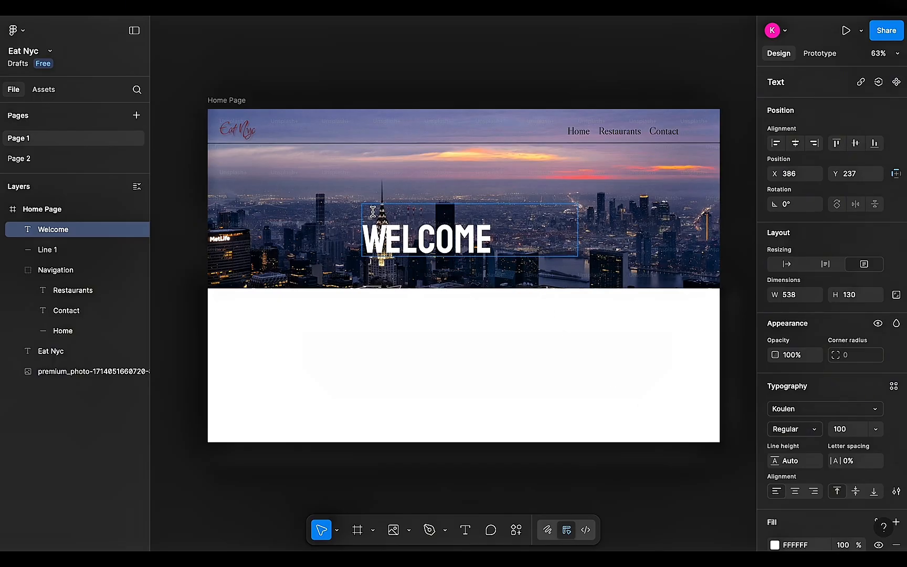
key(Escape)
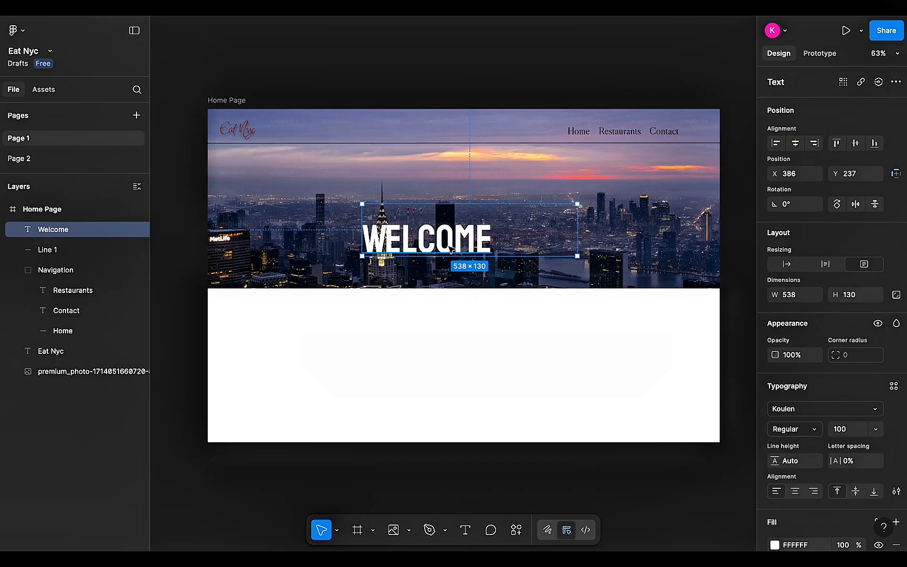
Increase the Welcome heading's font size to 150
double_click(450, 250)
click(851, 431)
text(1)
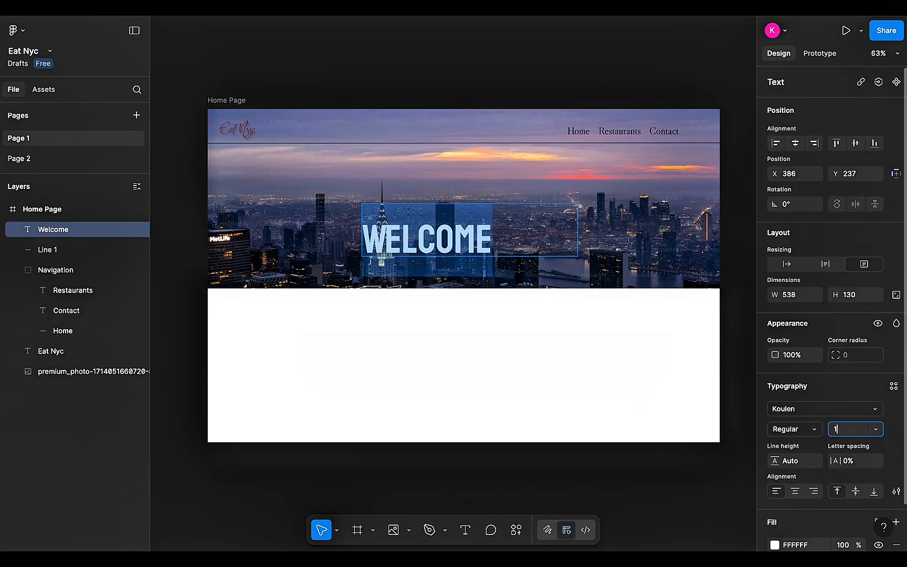
key(Return)
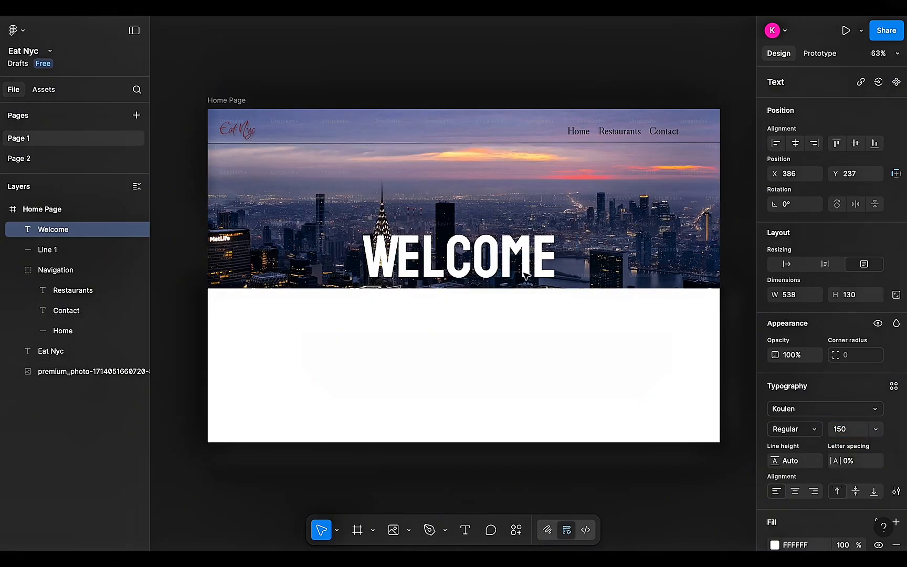
click(507, 266)
click(505, 224)
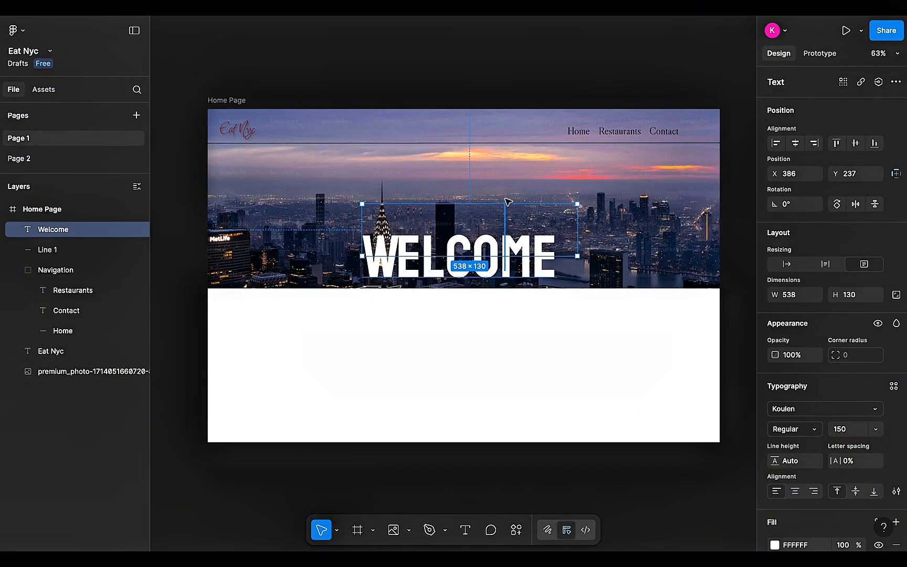
click(625, 208)
drag(506, 249, 507, 212)
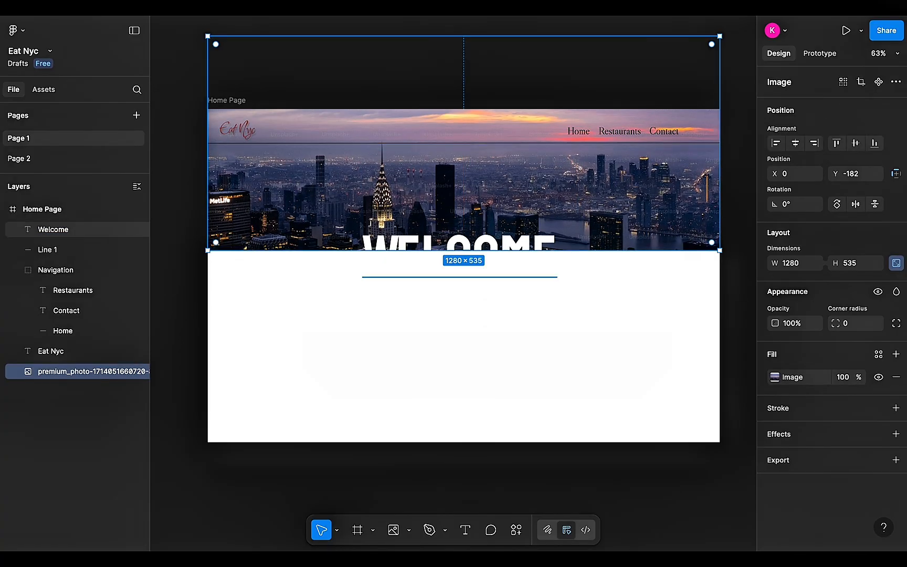
key(ctrl+z)
click(501, 266)
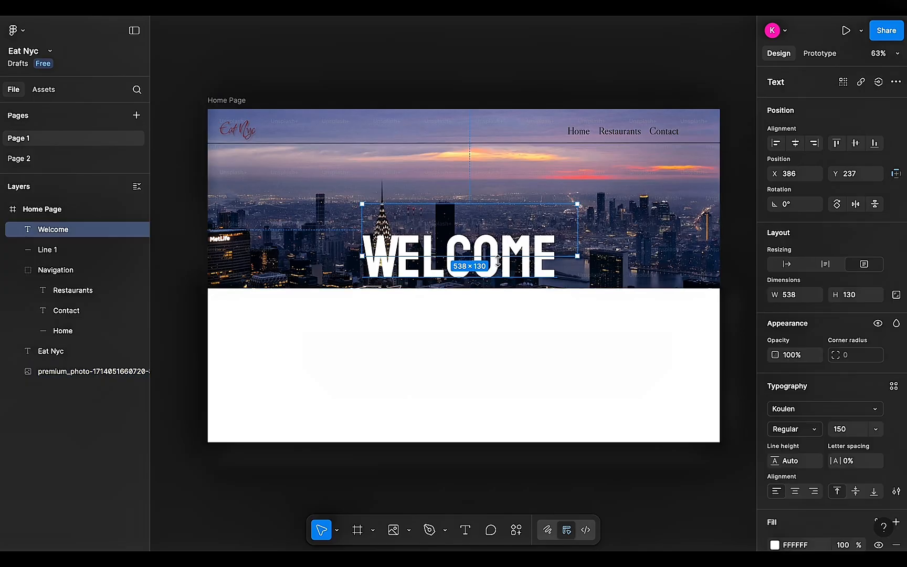
key(Escape)
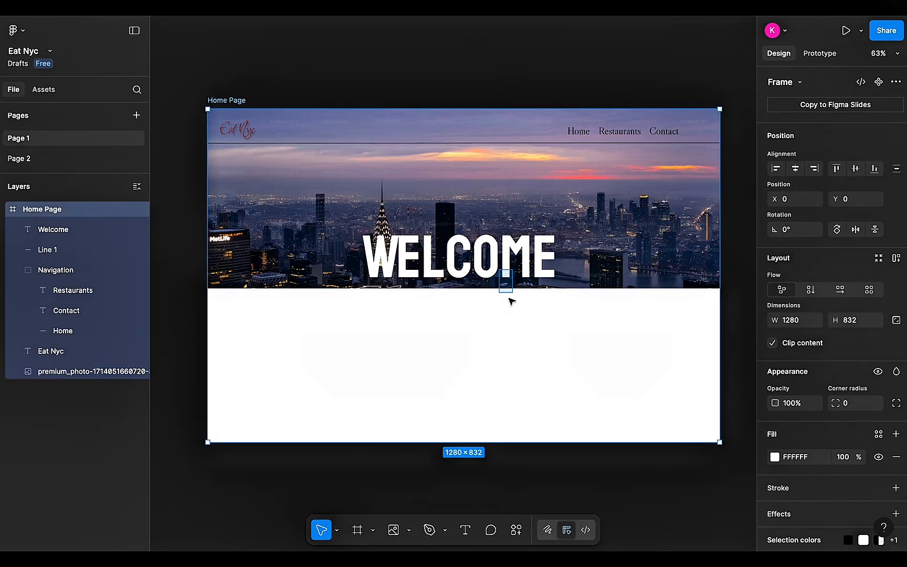
drag(493, 265, 445, 278)
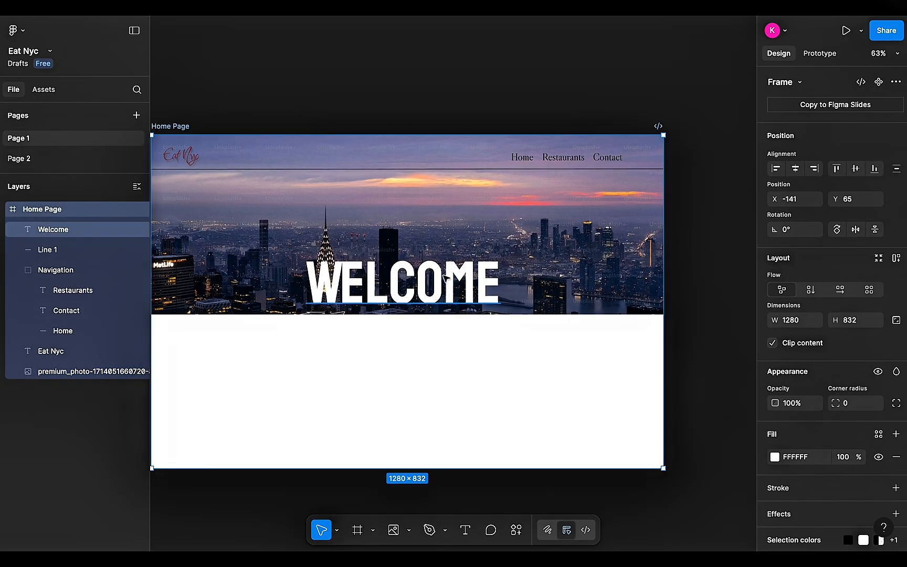
key(ctrl+z)
click(175, 302)
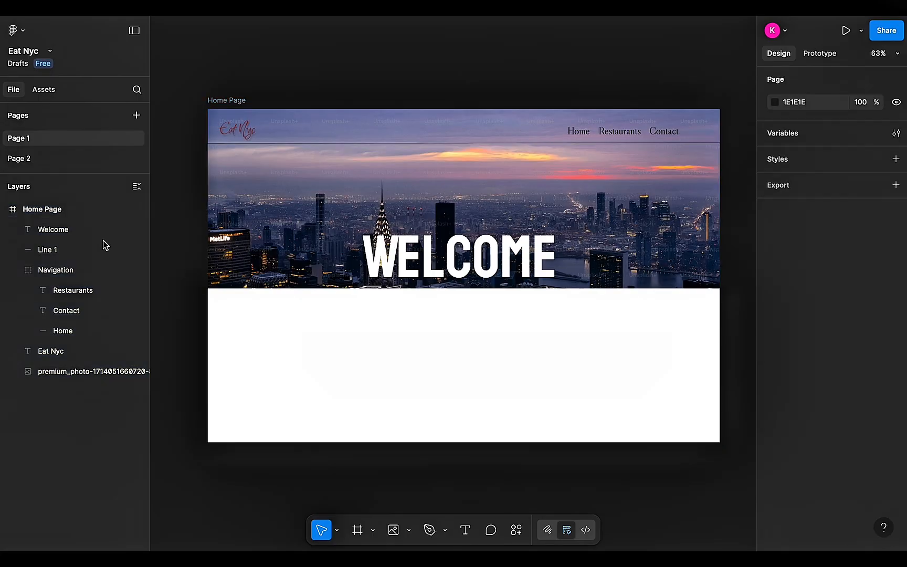
Enlarge the Welcome text box to about 538 × 211 and move it up over the skyline to about X 391, Y 172
click(89, 230)
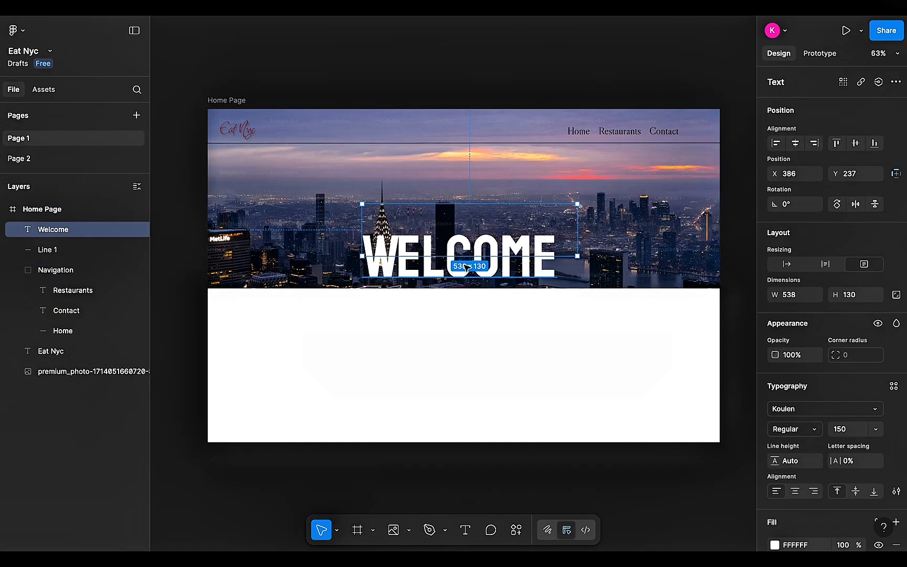
drag(478, 265, 478, 295)
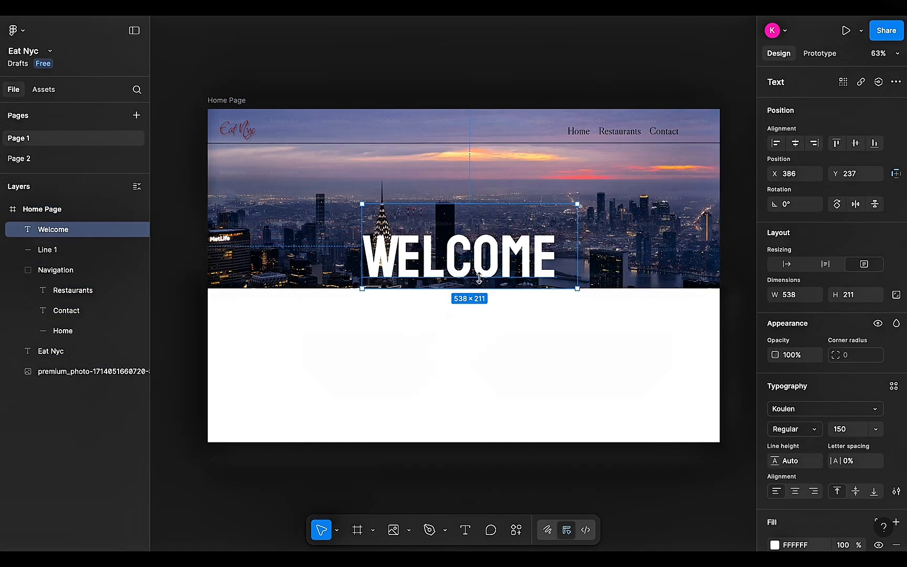
double_click(471, 255)
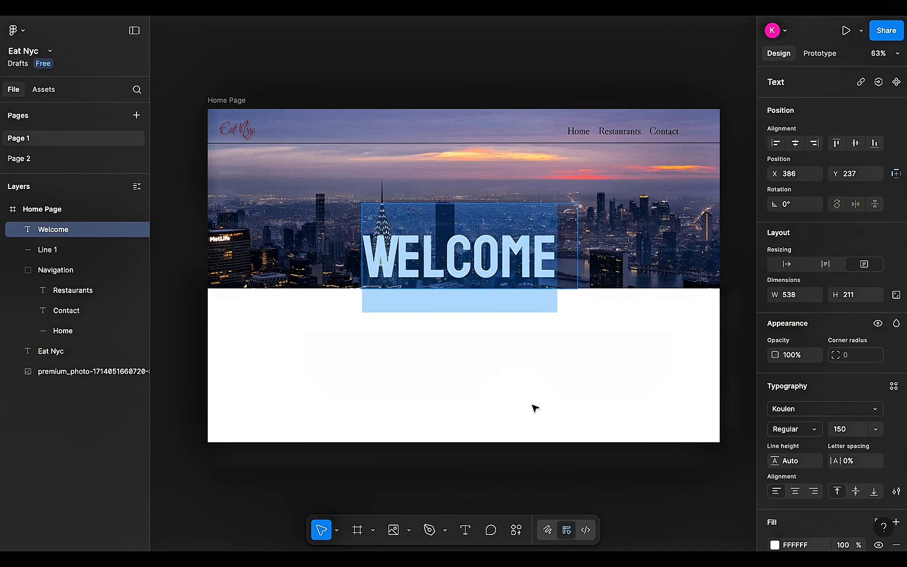
key(Escape)
drag(496, 253, 496, 227)
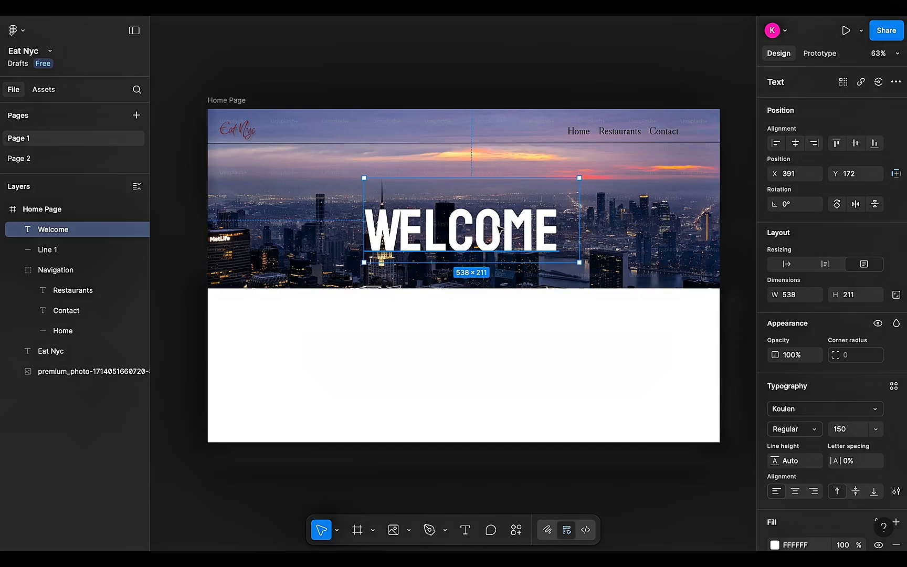
double_click(560, 238)
click(560, 237)
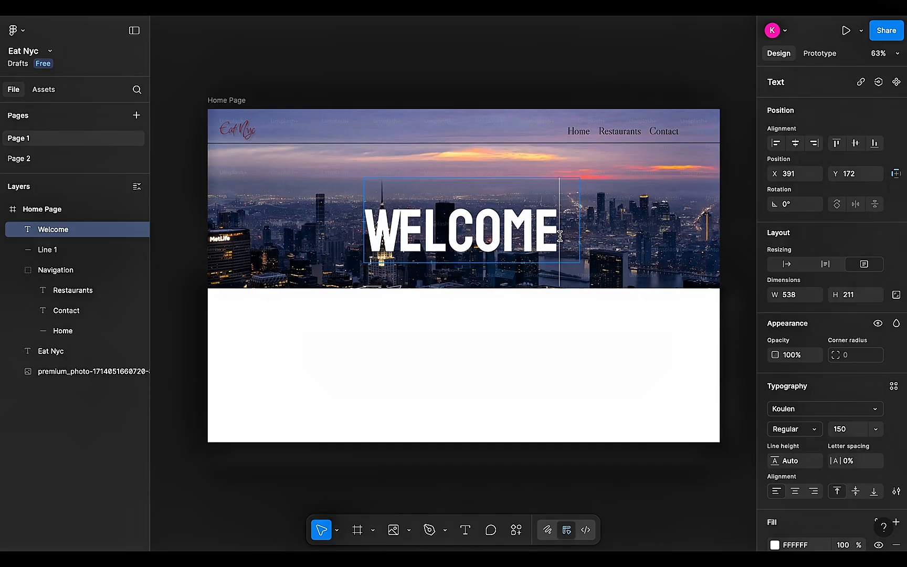
text(EeEa)
key(Escape)
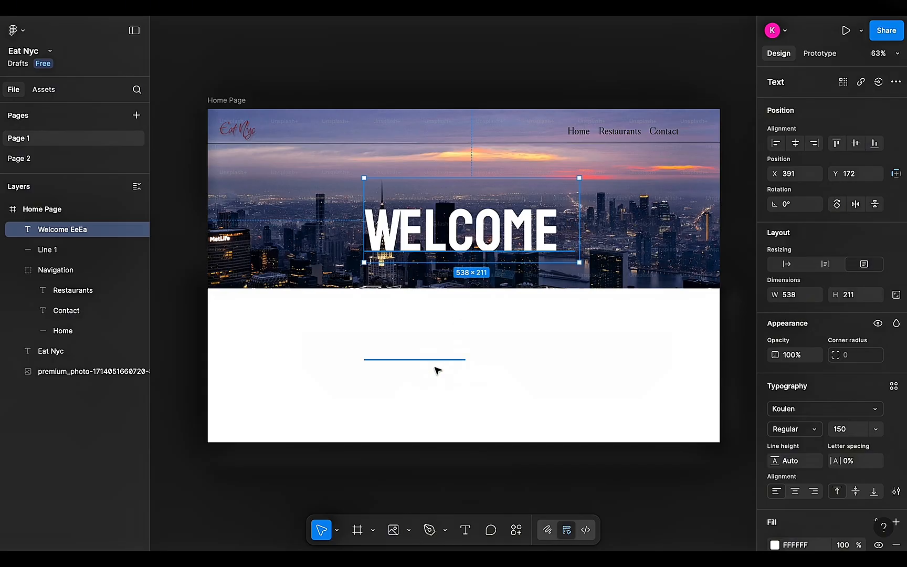
double_click(435, 369)
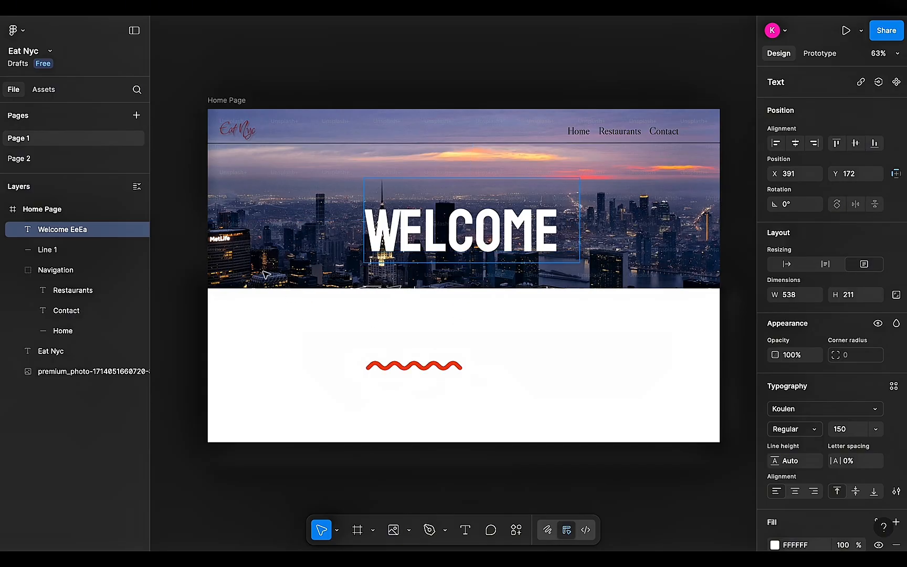
key(BackSpace)
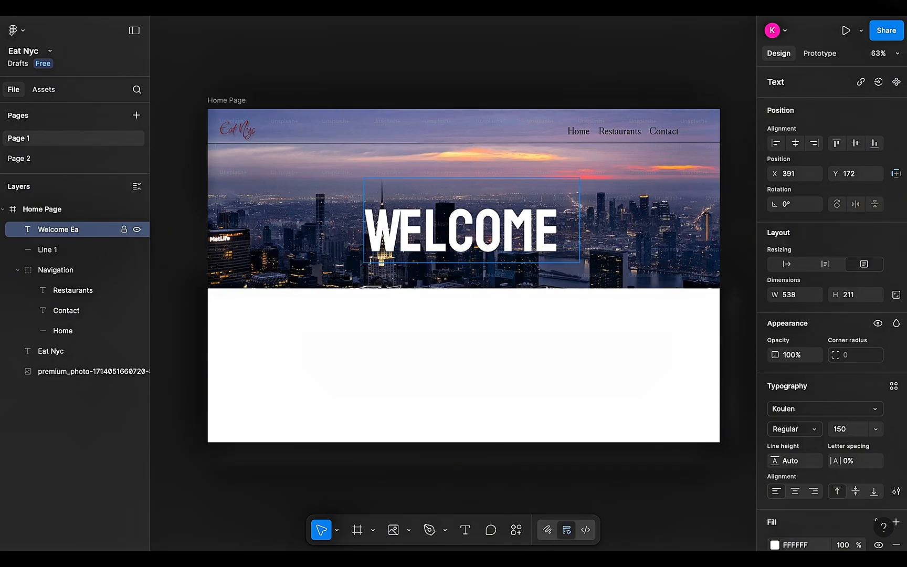
double_click(516, 224)
click(551, 224)
key(BackSpace)
key(BackSpace)
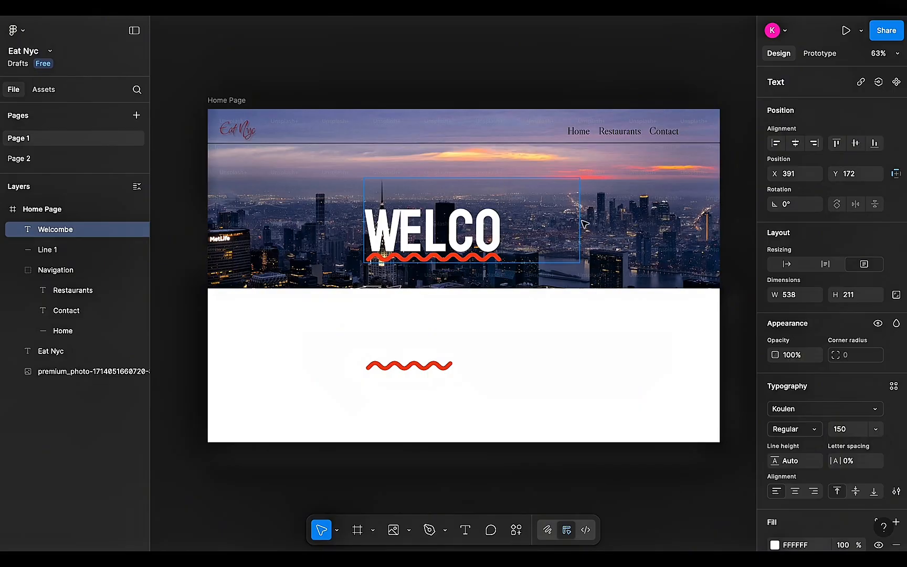
key(ctrl+a)
key(Right)
text(ME)
key(Escape)
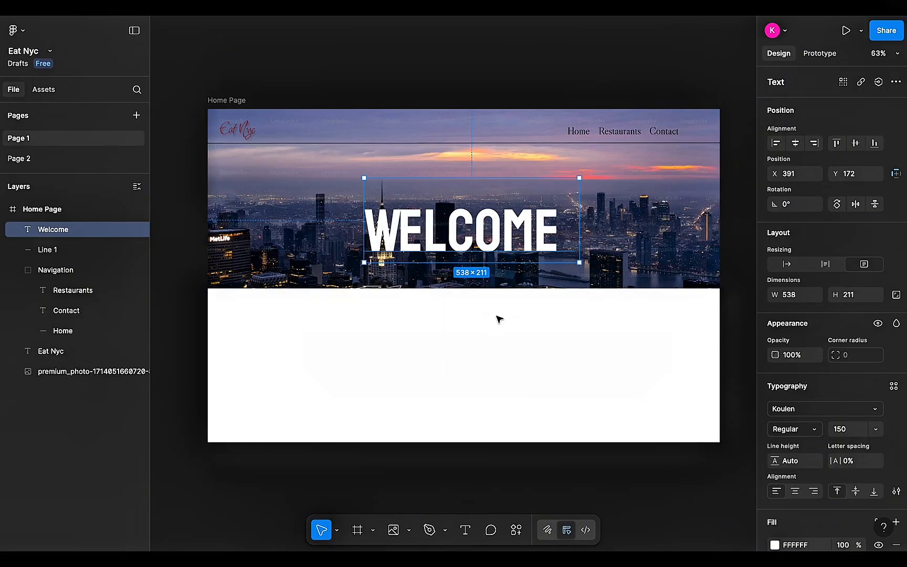
Widen the Welcome text box to about 788 and place it at about X 206, Y 139
double_click(480, 193)
key(Escape)
drag(535, 209, 605, 214)
Extend the heading to read "Welcome Eat Nyc" and widen its text box to about 983 so it fits on one line
double_click(491, 217)
click(498, 219)
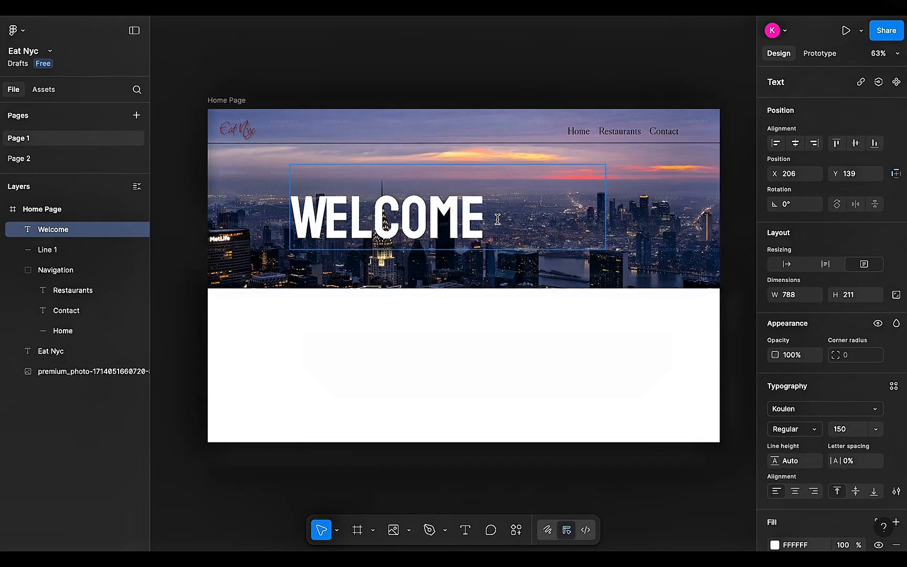
text(EAT N)
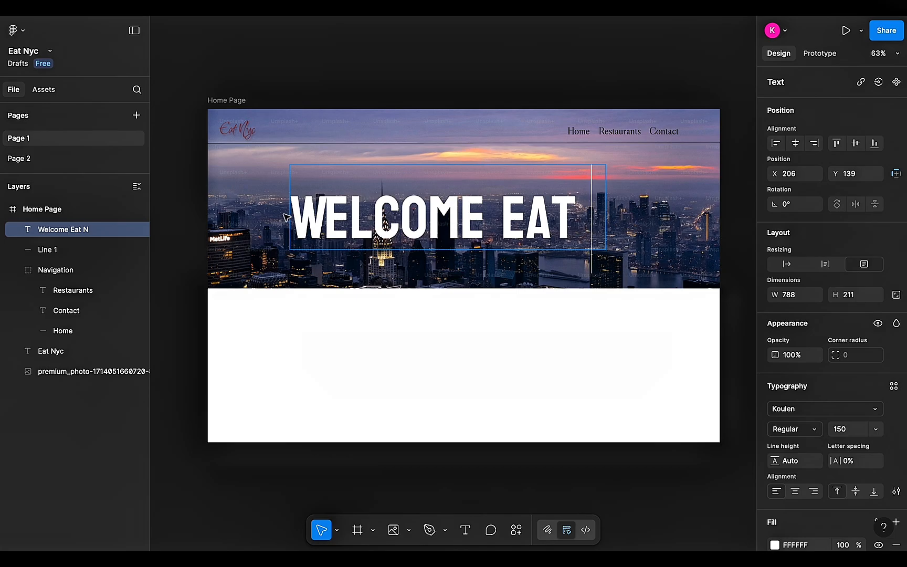
key(Escape)
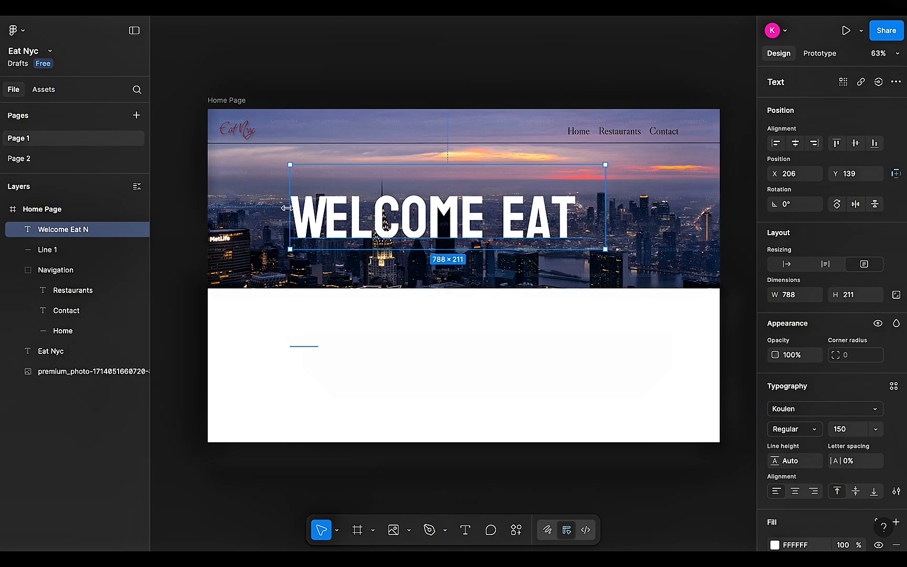
drag(273, 213, 217, 213)
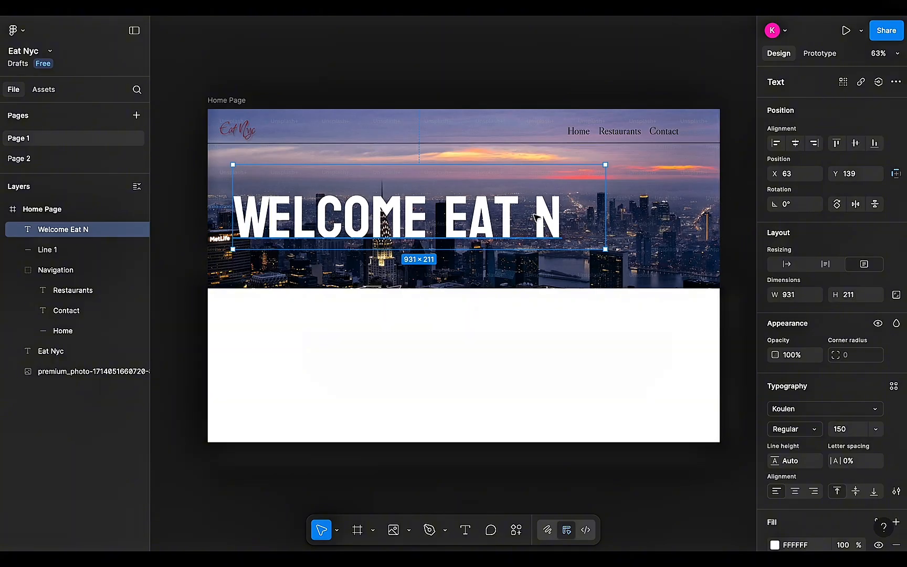
double_click(563, 220)
click(559, 215)
text(Y)
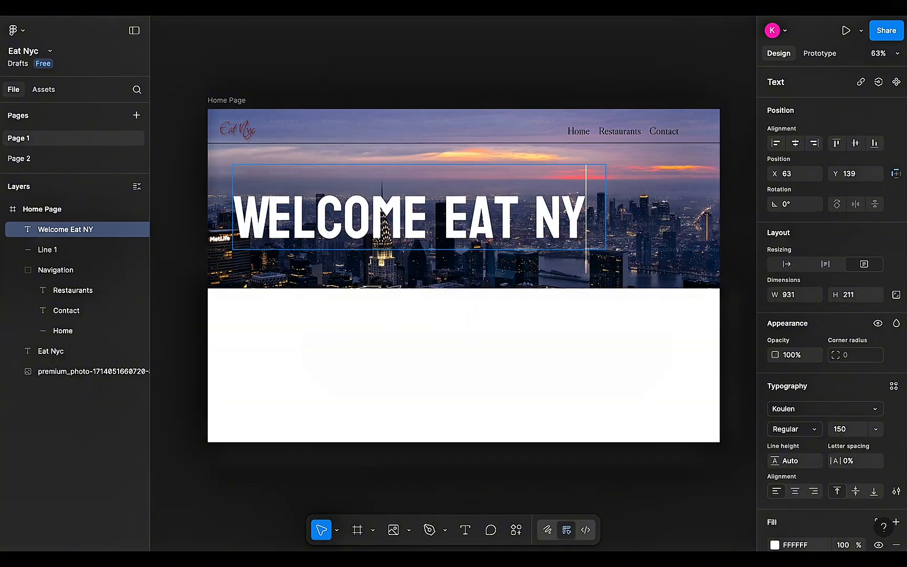
key(BackSpace)
key(BackSpace)
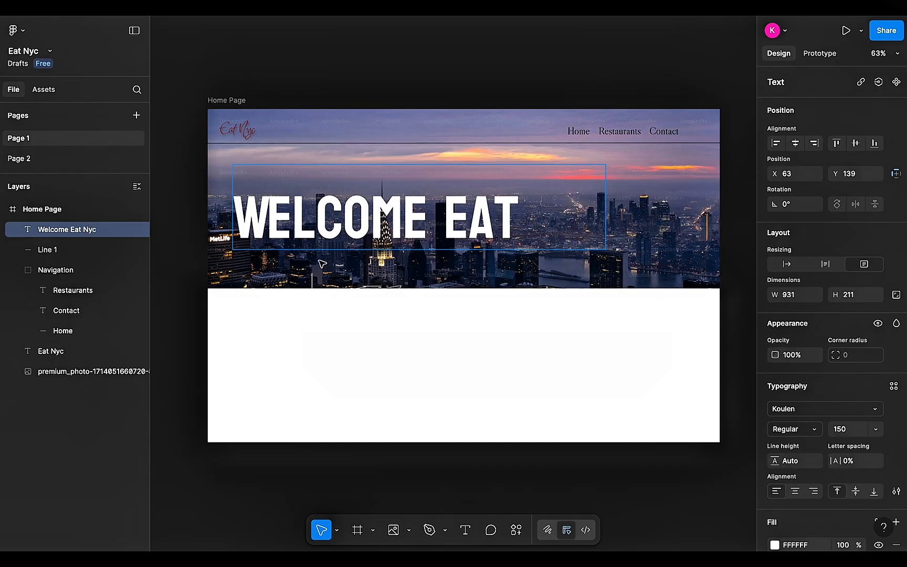
key(Escape)
drag(233, 215, 212, 216)
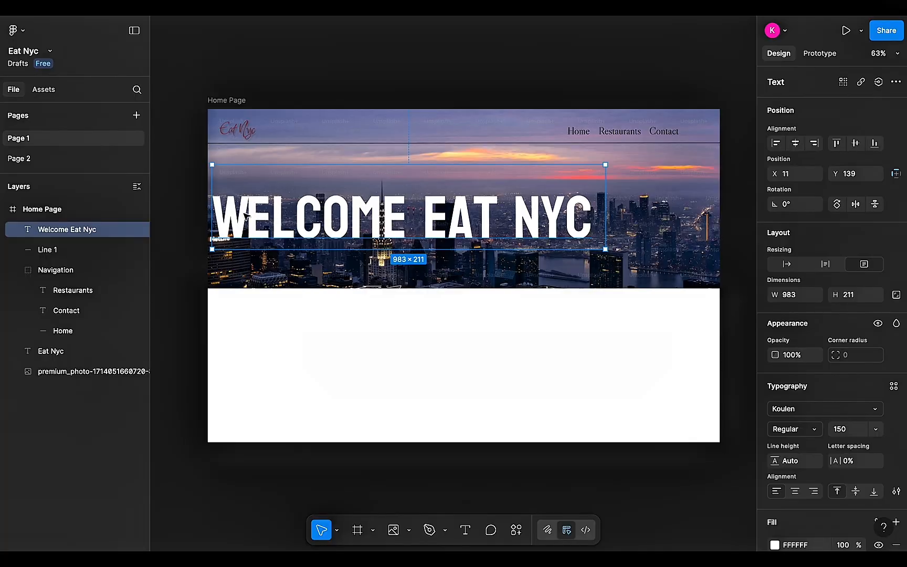
click(658, 238)
drag(496, 215, 560, 216)
key(ctrl+z)
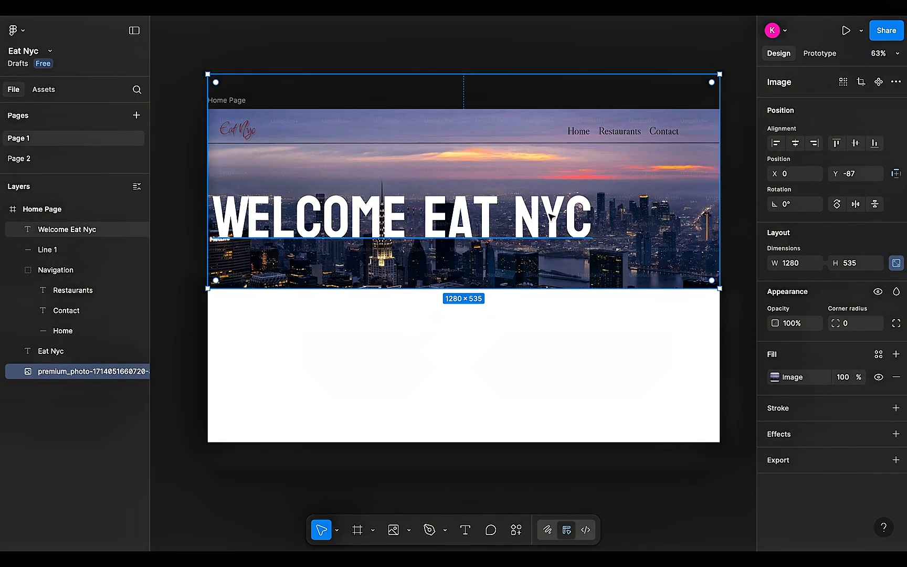
Move the "Welcome Eat Nyc" heading to about X 140, Y 166, near the middle of the skyline photo
click(496, 213)
click(527, 347)
drag(494, 232, 546, 244)
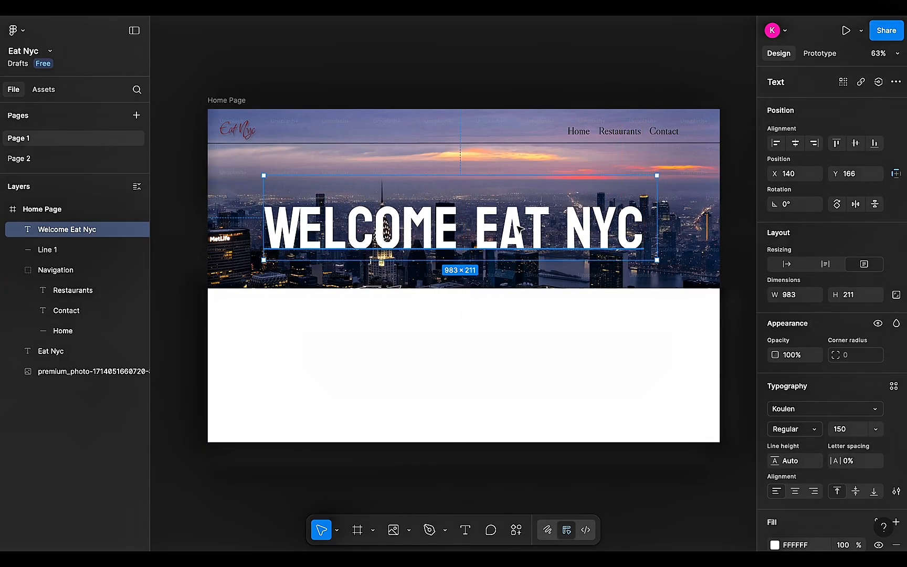
Change the fill colour of the Eat Nyc logo text in the navigation to white (FFFFFF)
click(238, 132)
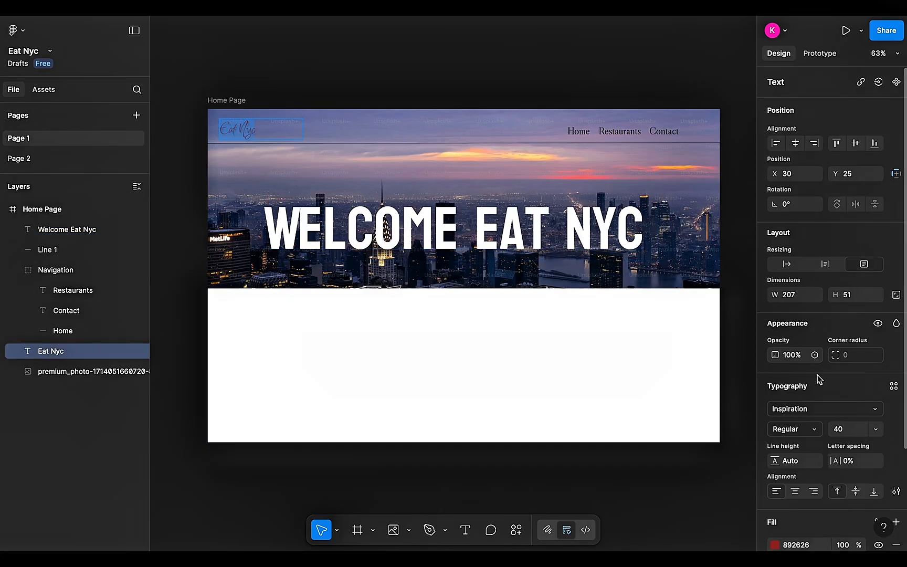
scroll(810, 540, down, 1)
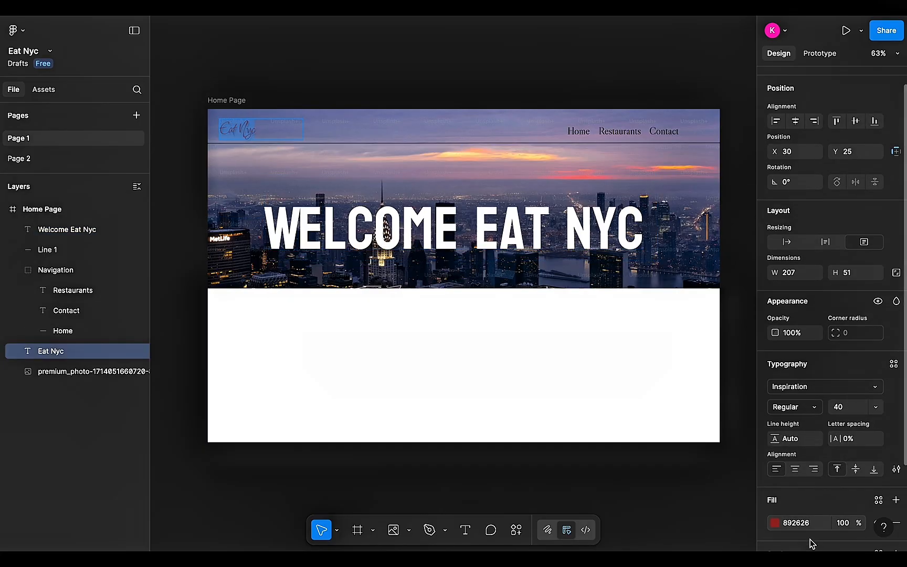
click(775, 523)
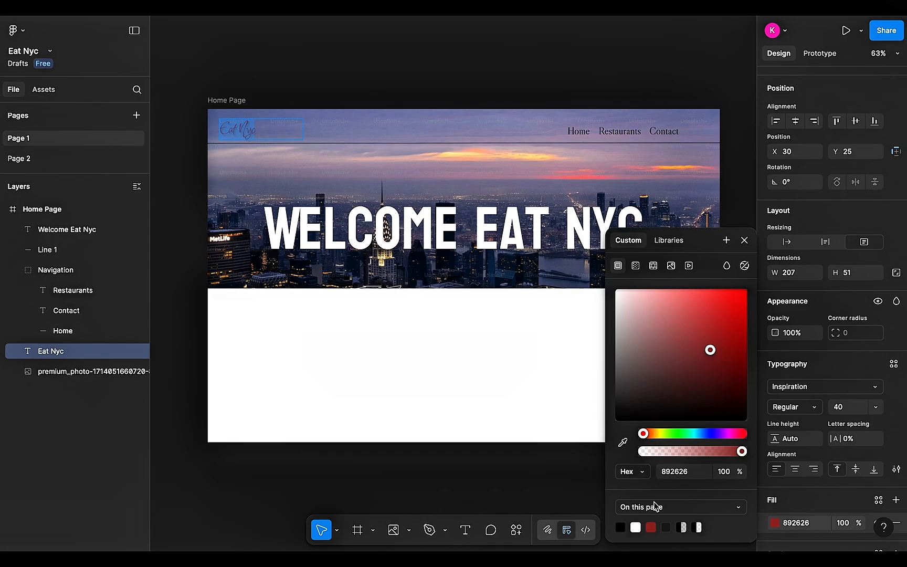
click(636, 528)
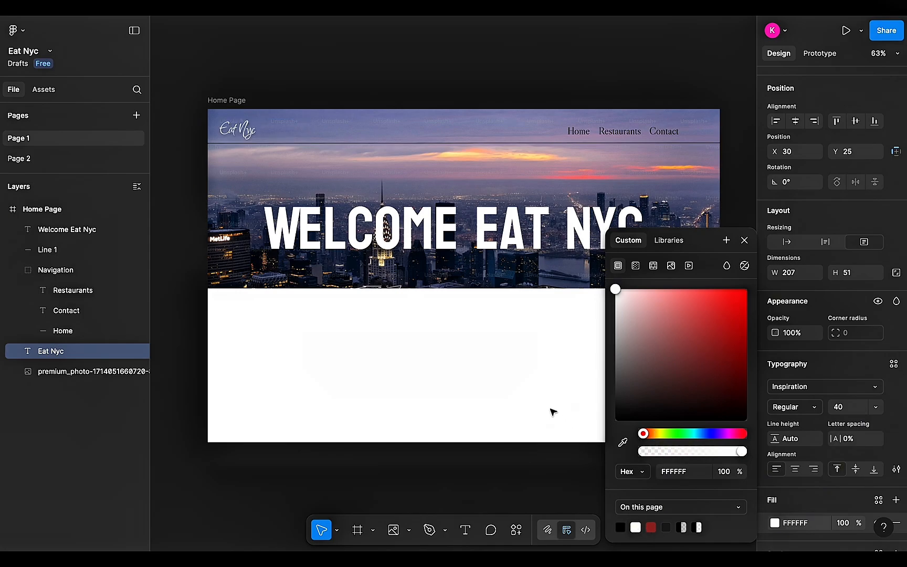
click(562, 427)
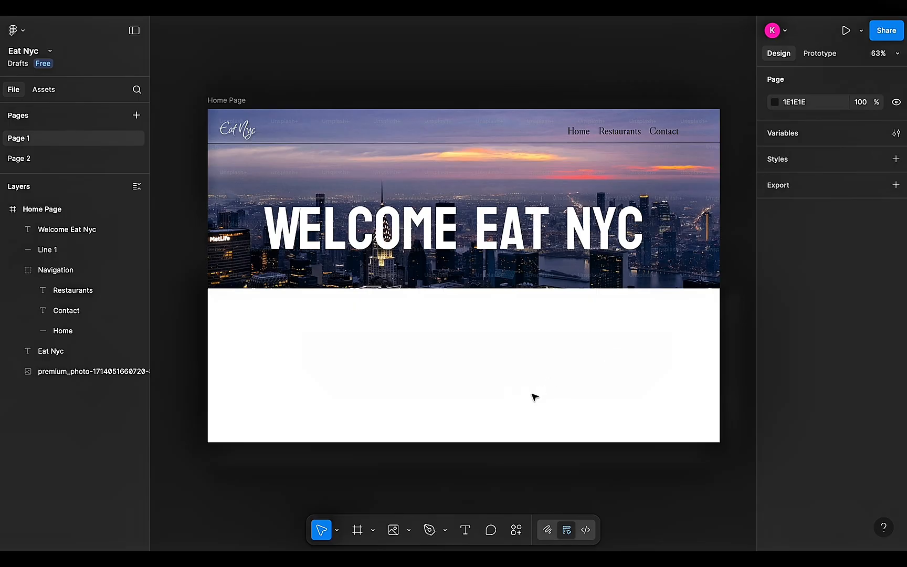
scroll(535, 397, down, 4)
scroll(534, 397, up, 2)
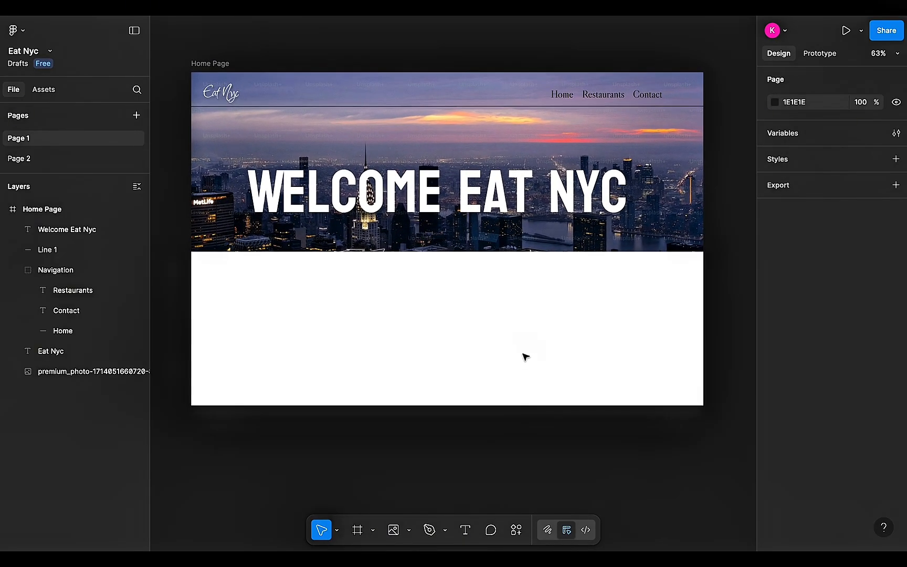
scroll(526, 358, down, 2)
scroll(526, 356, up, 2)
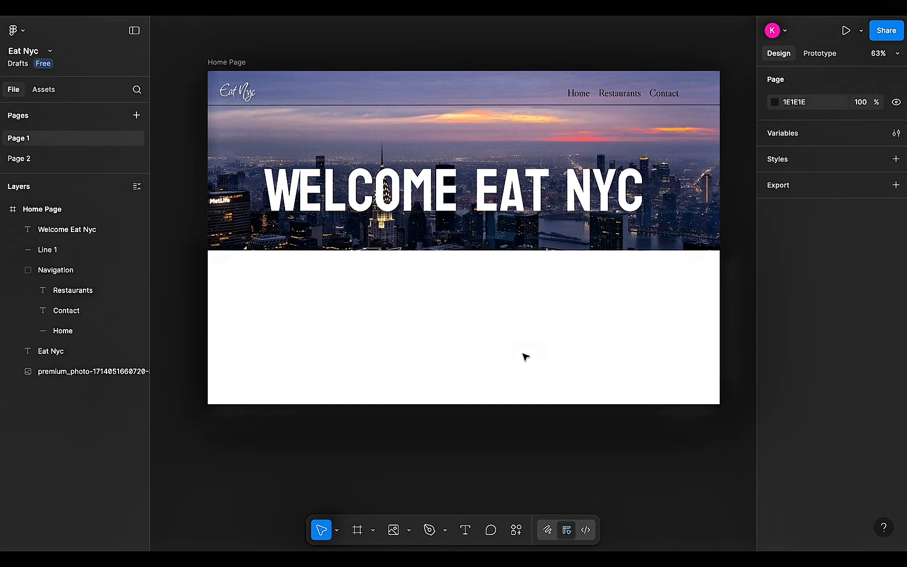
scroll(525, 357, up, 3)
scroll(526, 357, down, 2)
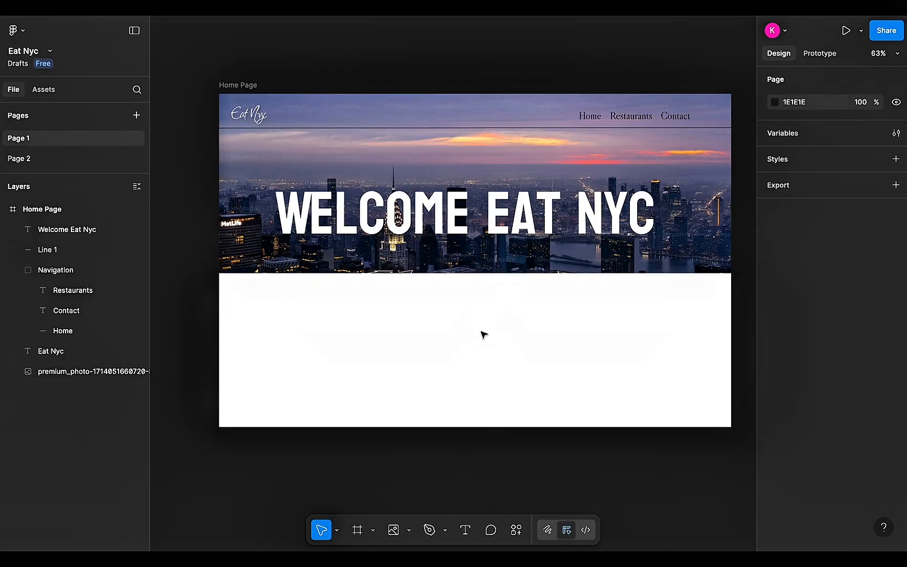
click(465, 530)
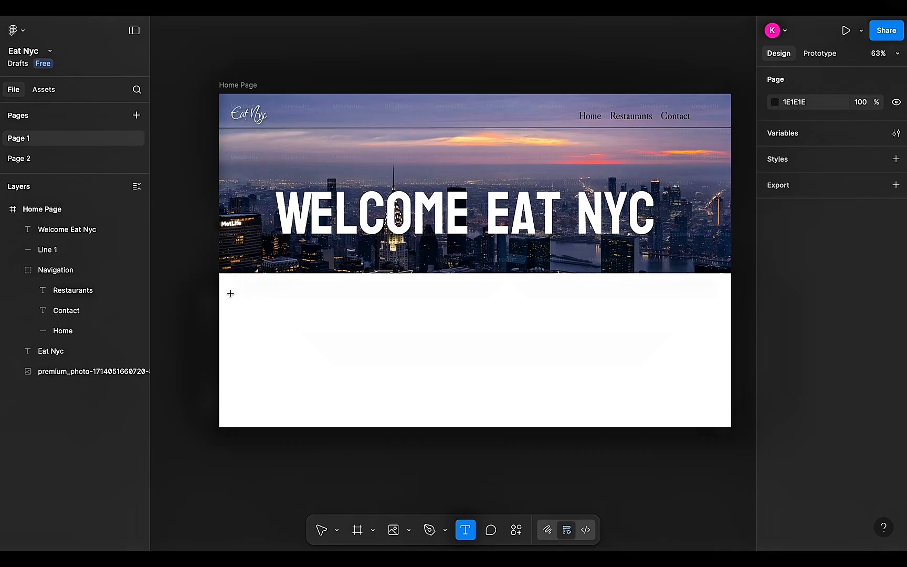
drag(231, 291, 297, 296)
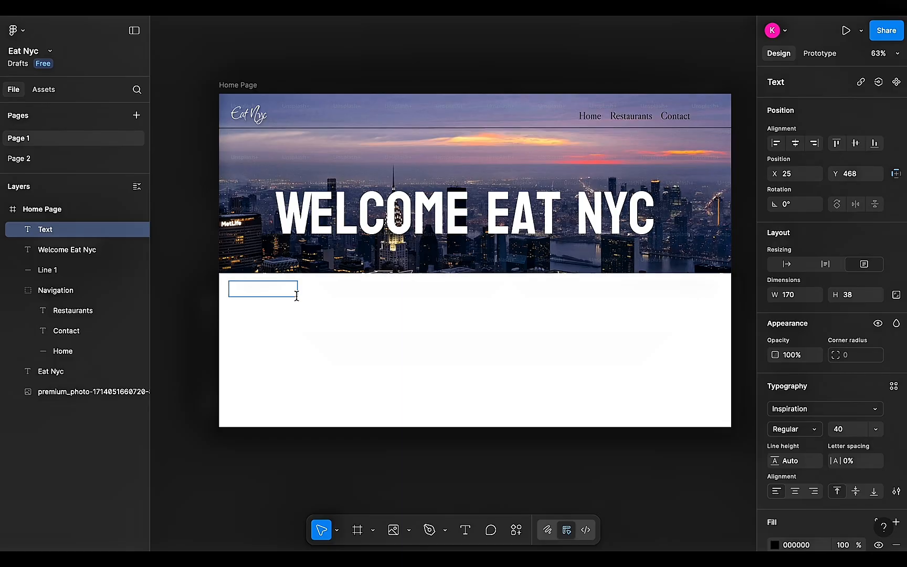
text(Explore)
key(Escape)
click(330, 356)
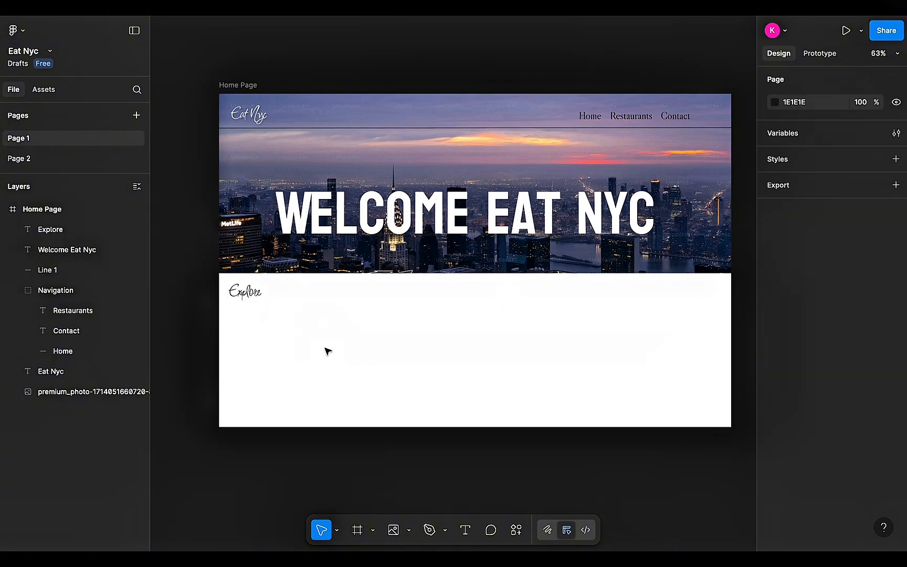
drag(243, 298, 307, 337)
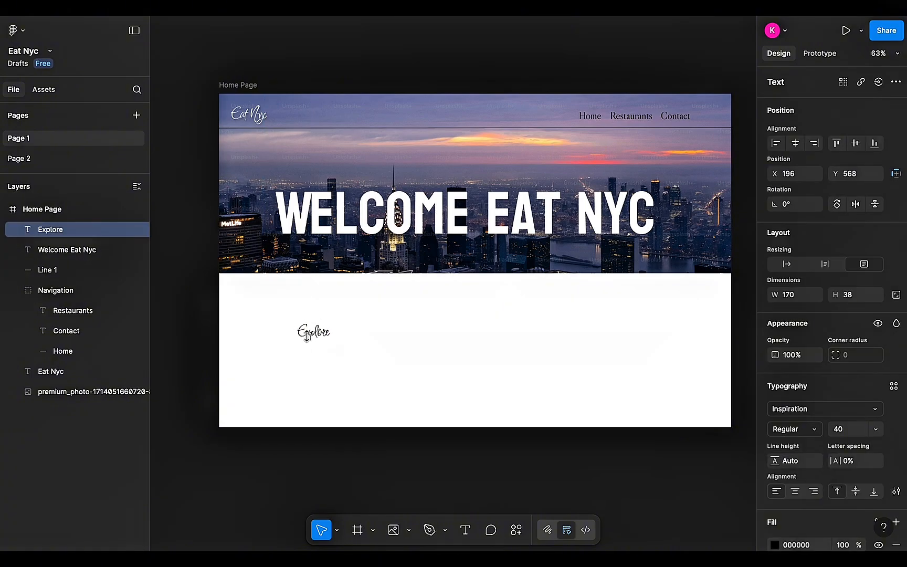
key(Delete)
Add a text box about 678 by 111 at about X 278, Y 528 below the skyline photo, containing "Eat"
click(471, 536)
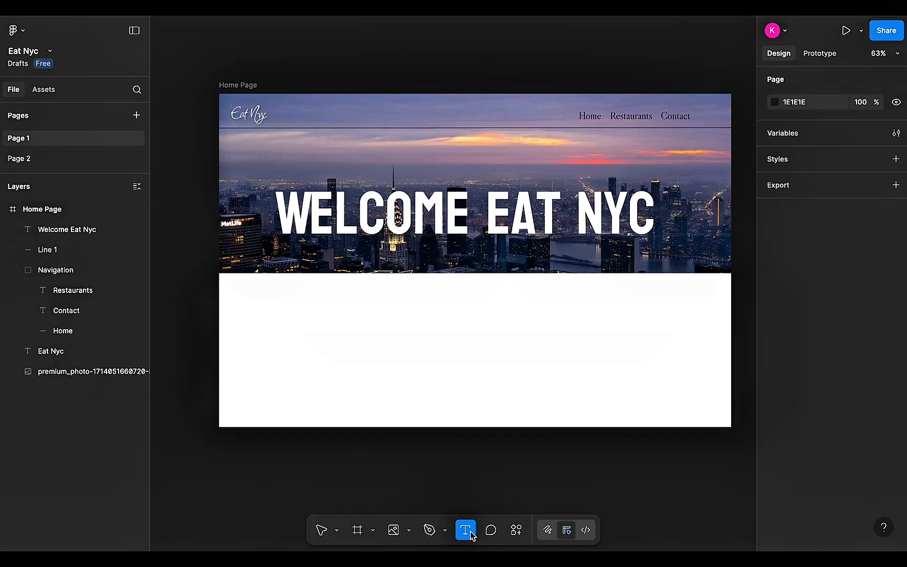
drag(331, 306, 601, 349)
text(Eat)
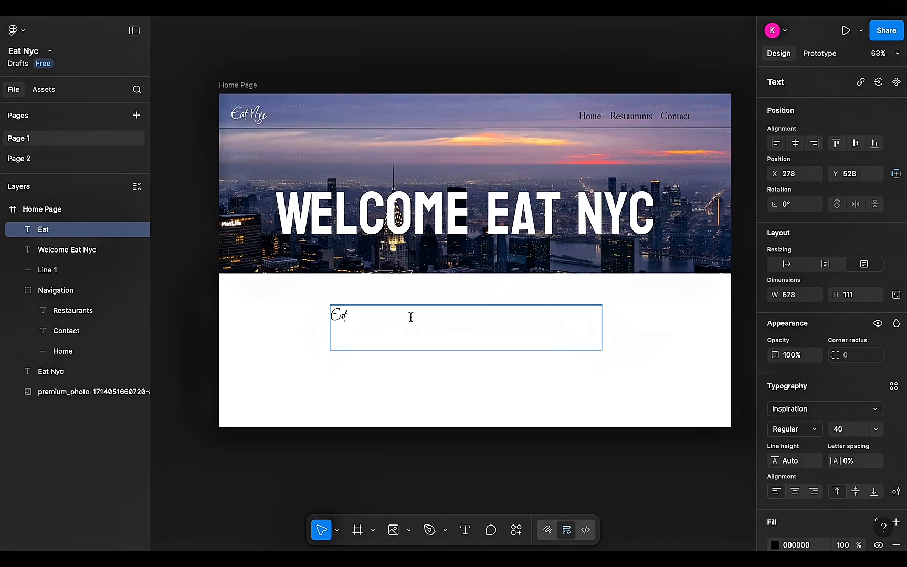
Change the font of the "Eat" text below the photo to Khand
key(ctrl+a)
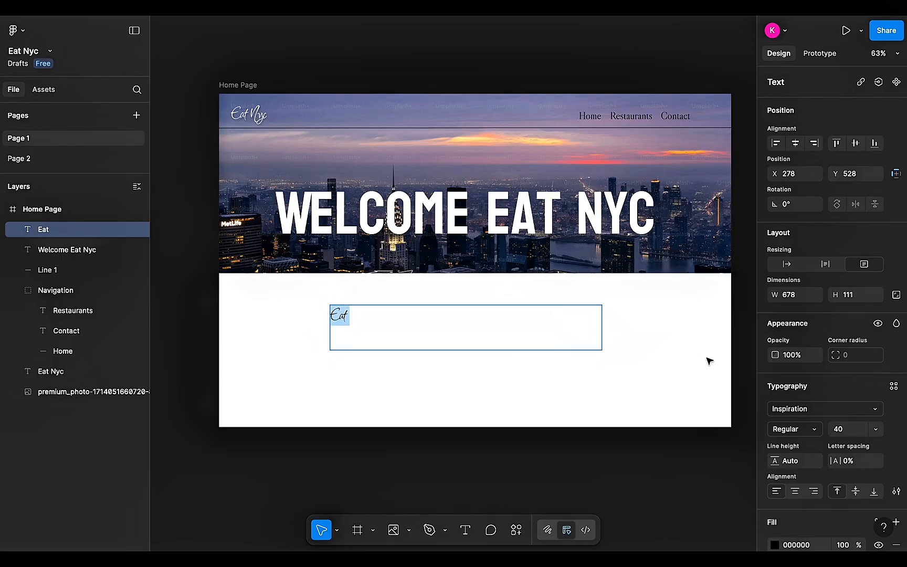
click(814, 429)
click(816, 429)
click(820, 411)
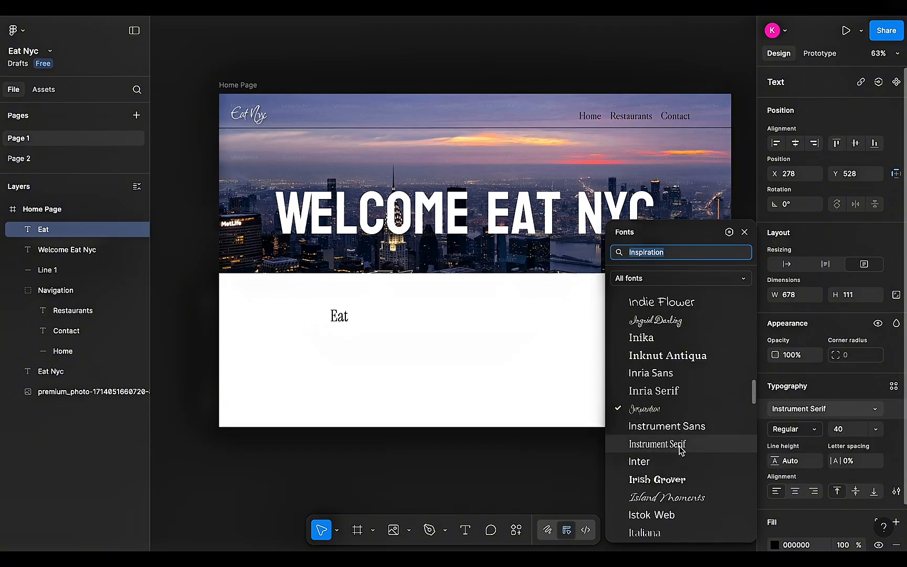
scroll(675, 501, down, 2)
scroll(675, 499, down, 10)
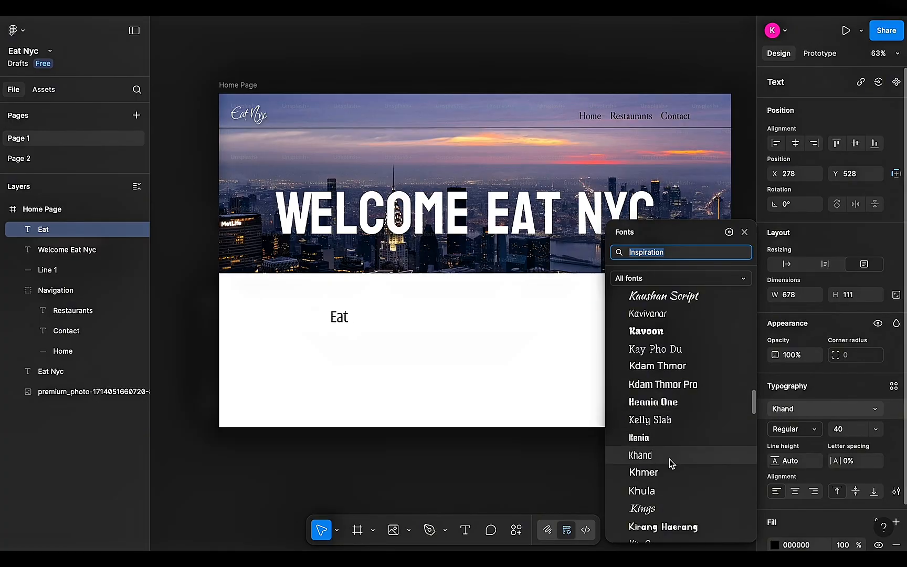
click(668, 458)
Extend the text below the photo so it reads "Eat Nyc i"
double_click(349, 321)
click(340, 317)
click(346, 316)
click(352, 315)
key(BackSpace)
text(Nyc is ab)
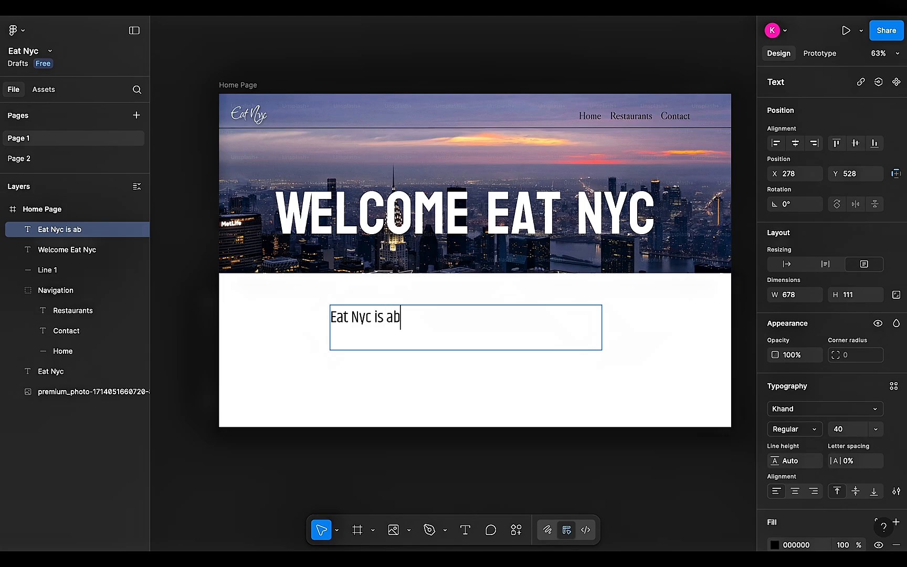
key(BackSpace)
key(BackSpace)
key(BackSpace)
key(BackSpace)
Check the font of the Home navigation link and apply the same Libre Caslon Display to the "Eat Nyc i" text
click(593, 117)
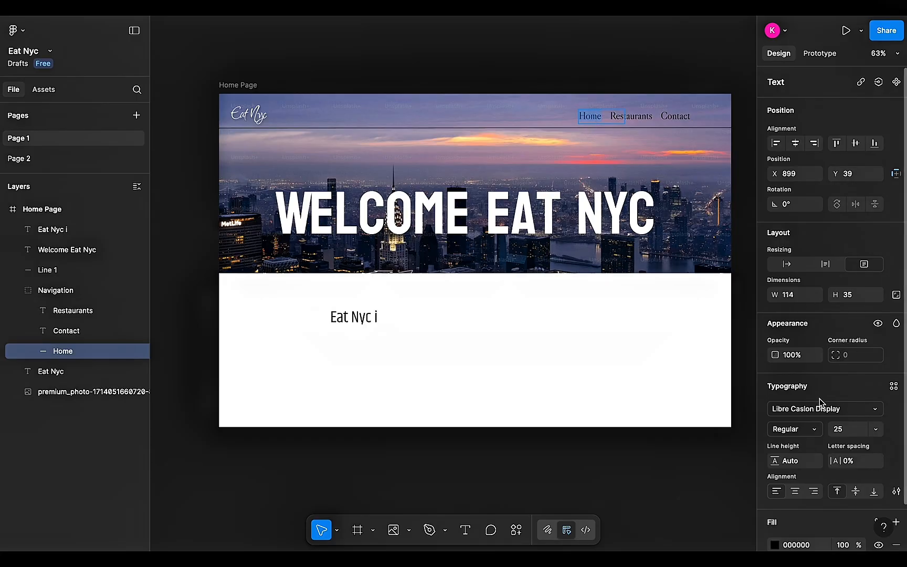
triple_click(344, 319)
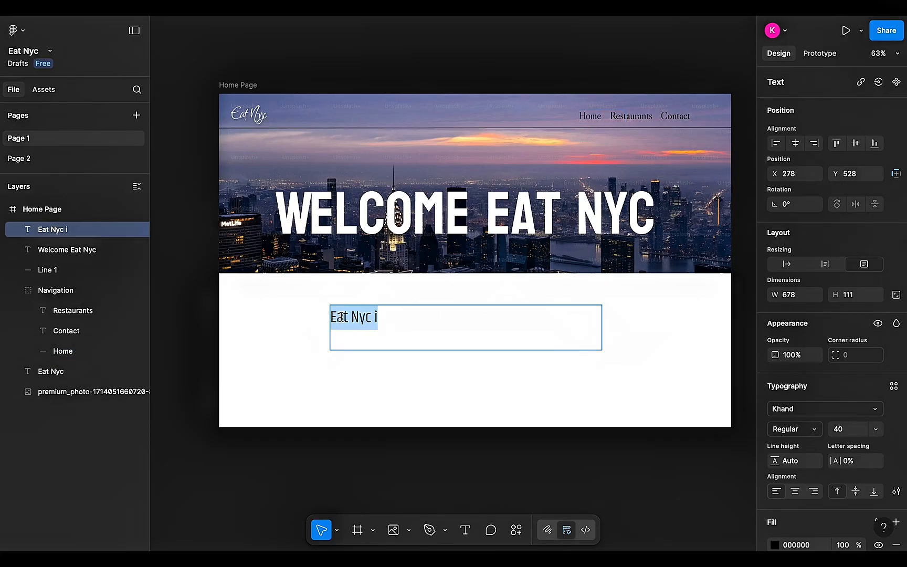
click(830, 416)
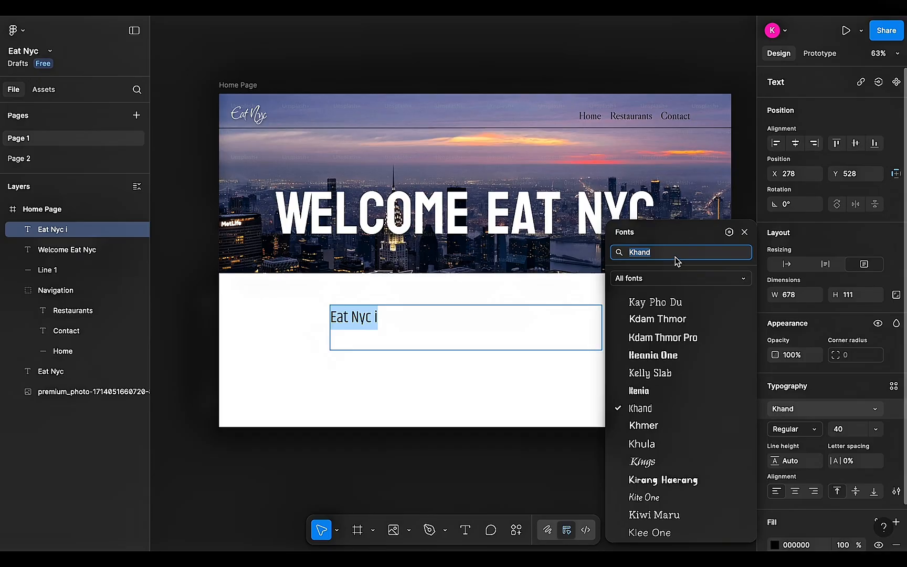
text(lib)
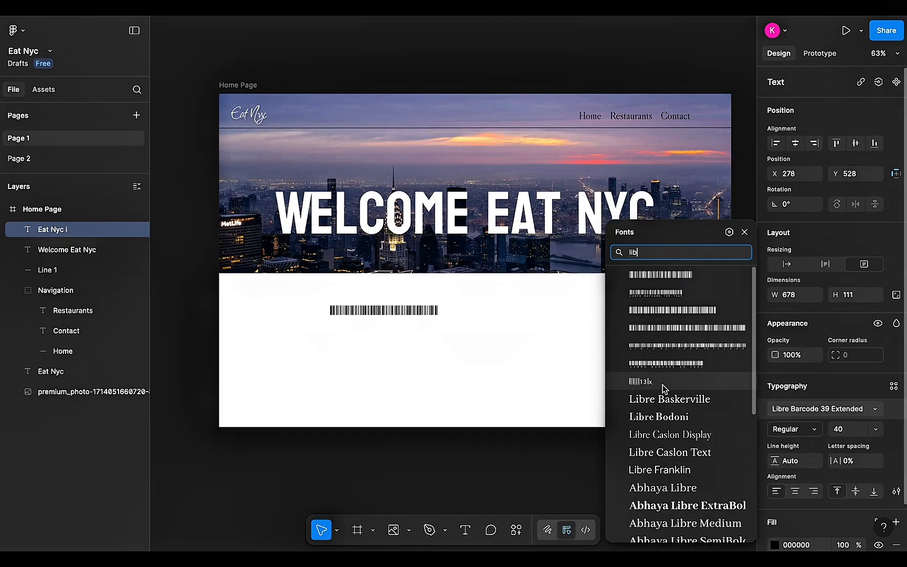
click(666, 435)
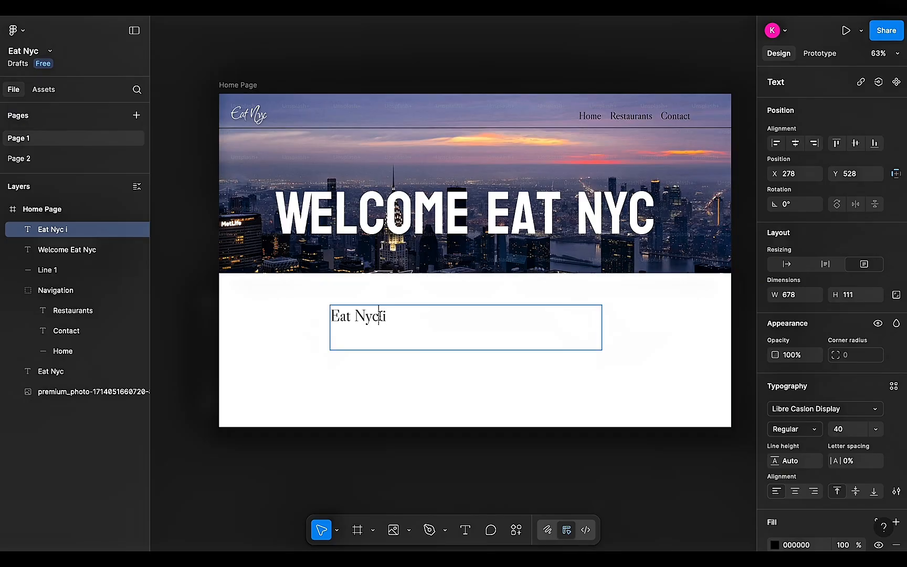
Complete the paragraph's first sentence as "Eat Nyc is a platform to explore different NYC restaurants."
double_click(390, 316)
text(s a platform to )
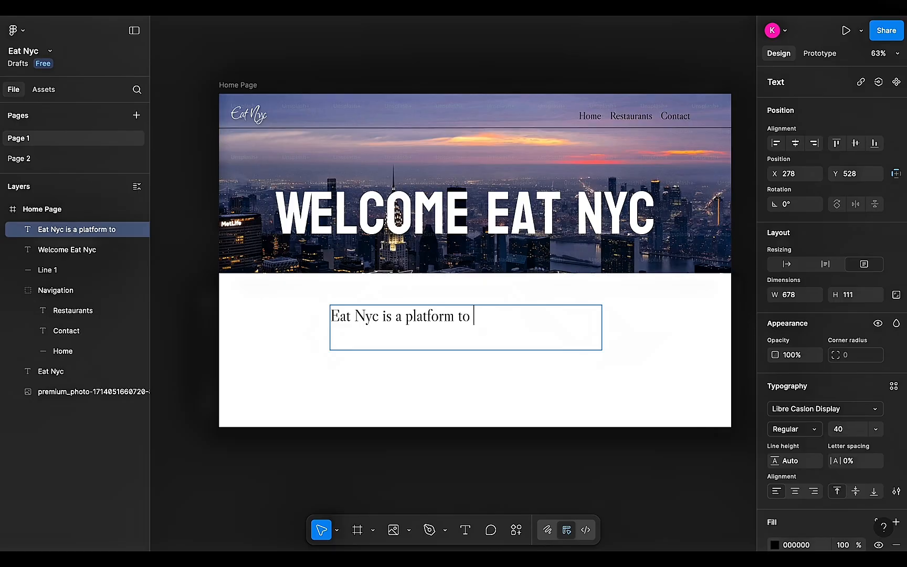
text(explore all of)
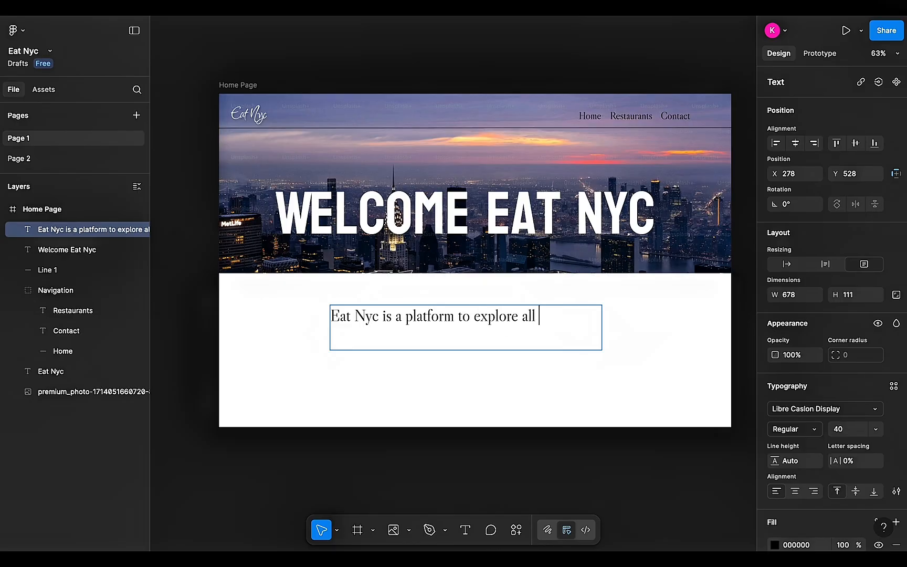
key(BackSpace)
key(BackSpace)
key(BackSpace)
key(BackSpace)
key(BackSpace)
key(BackSpace)
text(different )
text(NYC)
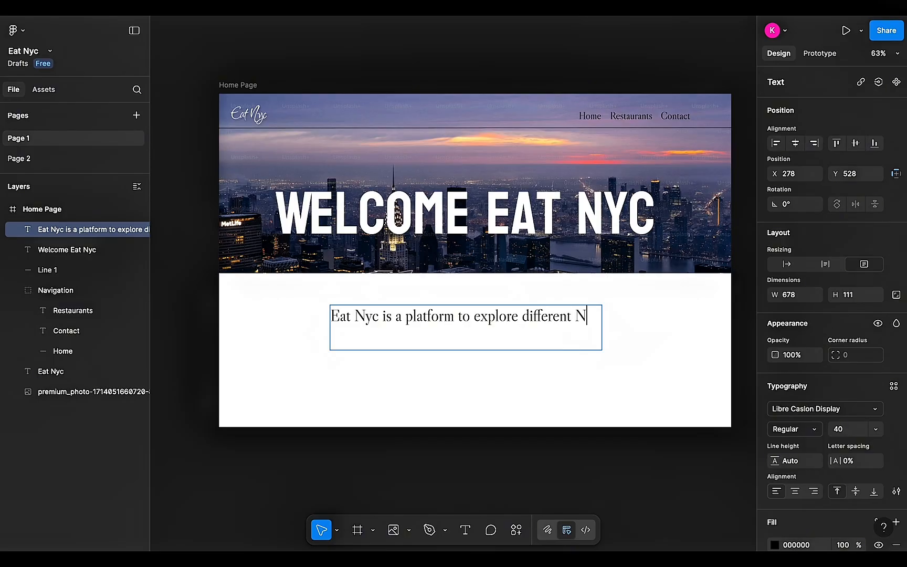
text( restuarants)
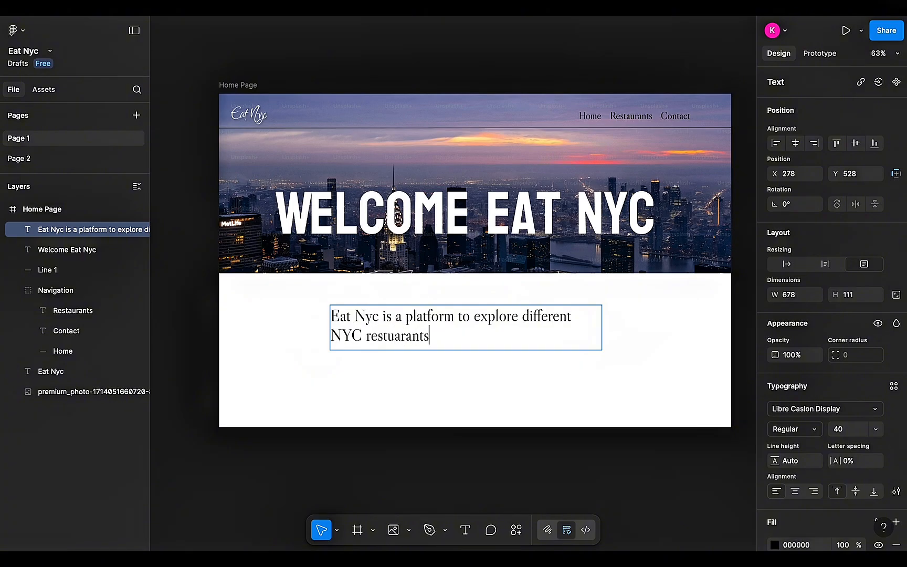
key(BackSpace)
key(BackSpace)
key(BackSpace)
key(BackSpace)
key(BackSpace)
key(BackSpace)
key(BackSpace)
text(aurant)
Begin the paragraph's second sentence with "As a native New Yorker, I"
text(As a native new yor)
key(BackSpace)
key(BackSpace)
key(BackSpace)
key(BackSpace)
key(BackSpace)
key(BackSpace)
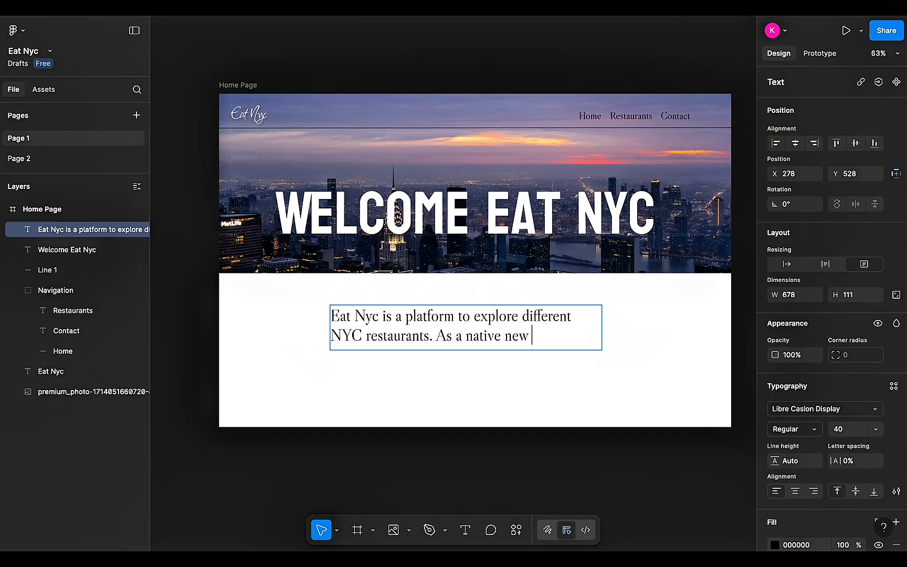
text(New Yorker, I)
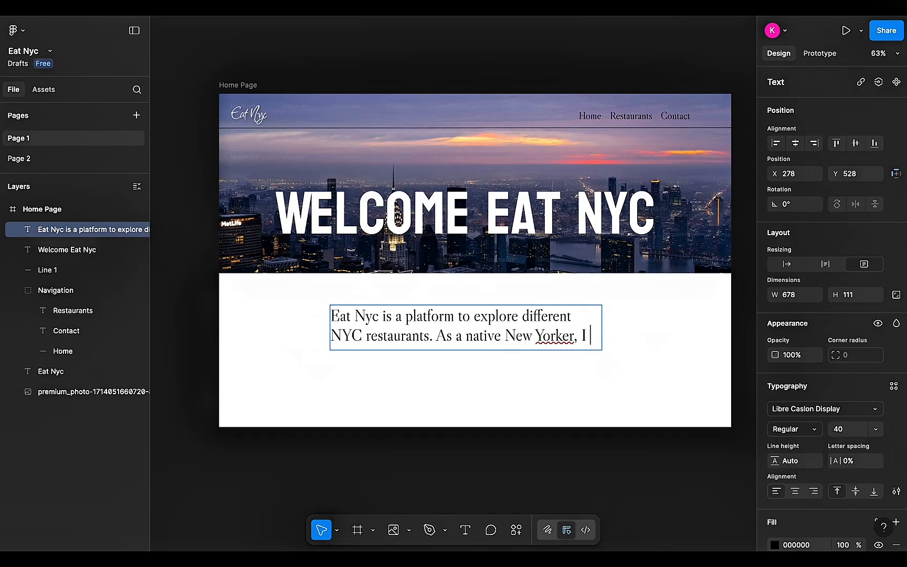
Continue the second sentence with "want to share amazing food places that I"
text( want to share different)
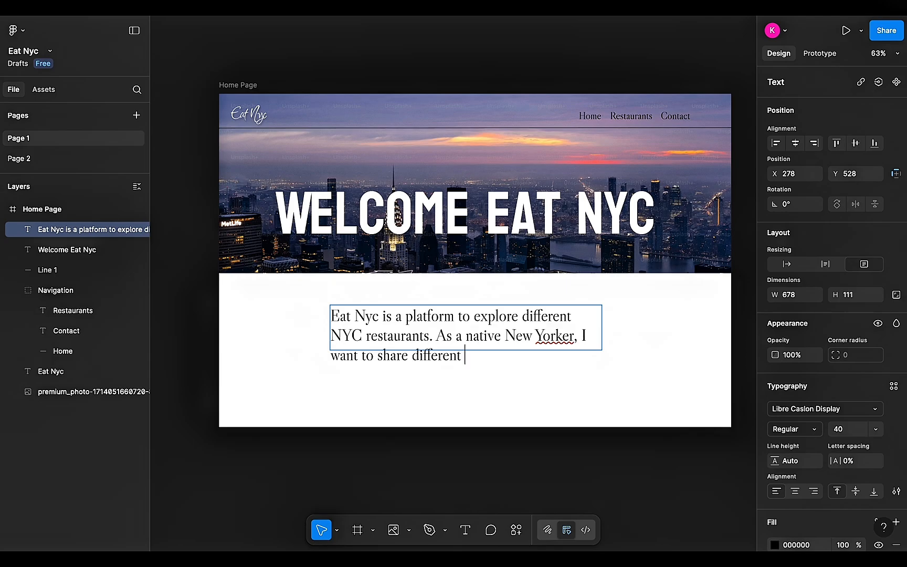
key(BackSpace)
key(BackSpace)
key(BackSpace)
key(BackSpace)
key(BackSpace)
key(BackSpace)
key(BackSpace)
key(BackSpace)
key(BackSpace)
text(amazin)
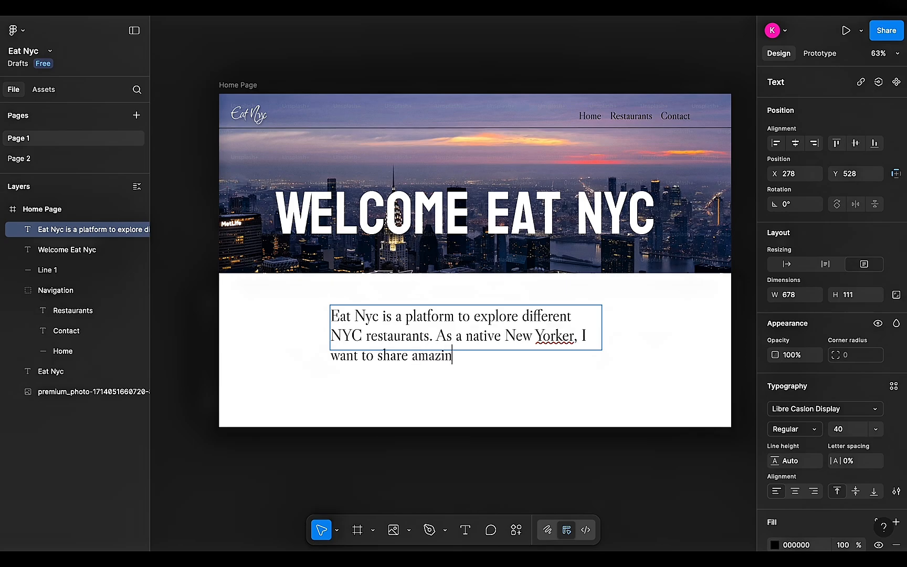
text(g restau)
key(BackSpace)
key(BackSpace)
key(BackSpace)
key(BackSpace)
key(BackSpace)
key(BackSpace)
key(BackSpace)
key(BackSpace)
text(food places that I)
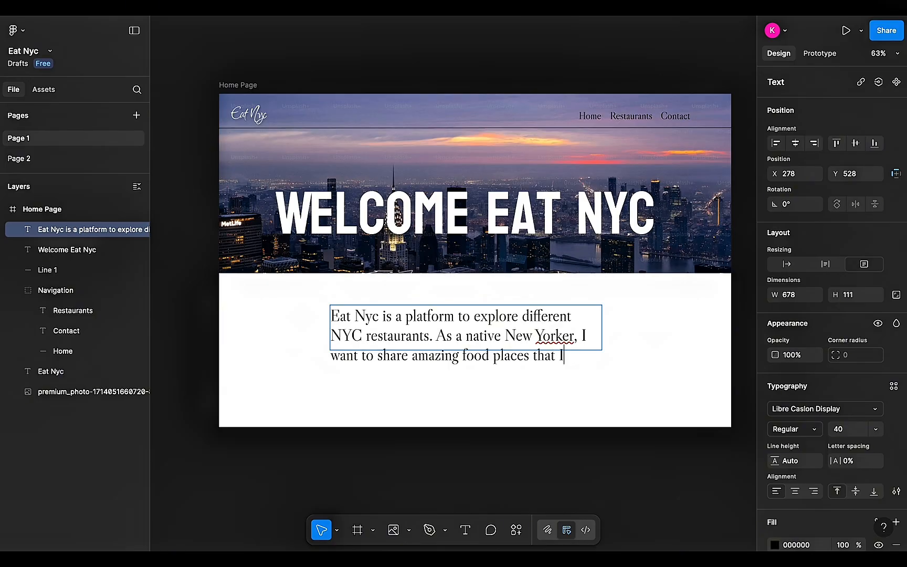
Continue the second sentence so its ending reads "I've enjoyed throughout the years and"
text('ve enjoyed th)
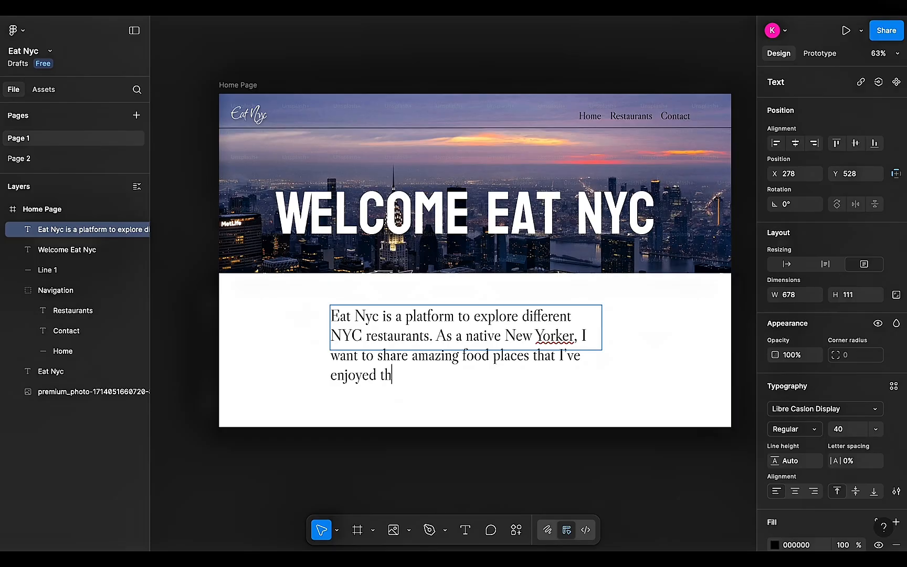
text(roughout th)
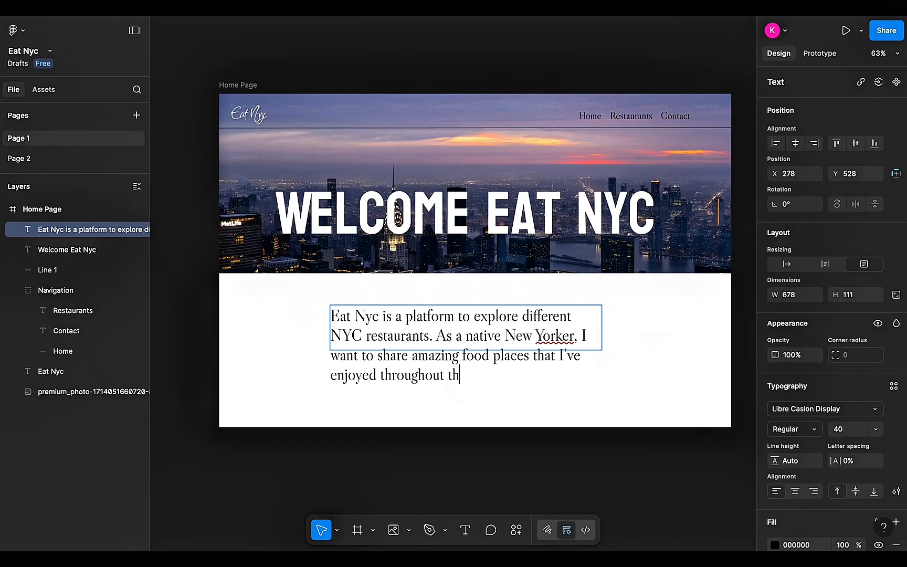
text(e years and)
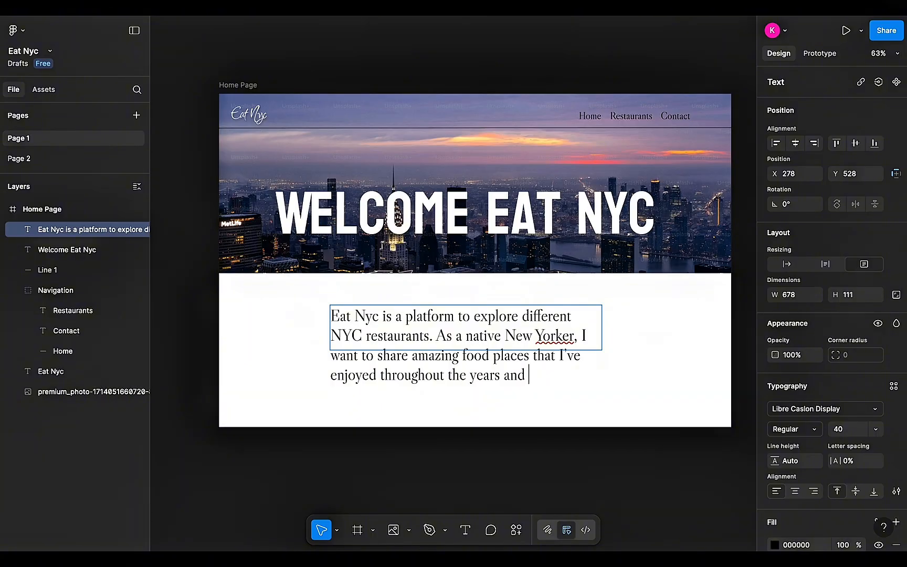
Finish the paragraph with "create a space for New York foodies"
key(BackSpace)
key(BackSpace)
text(d create a space for new)
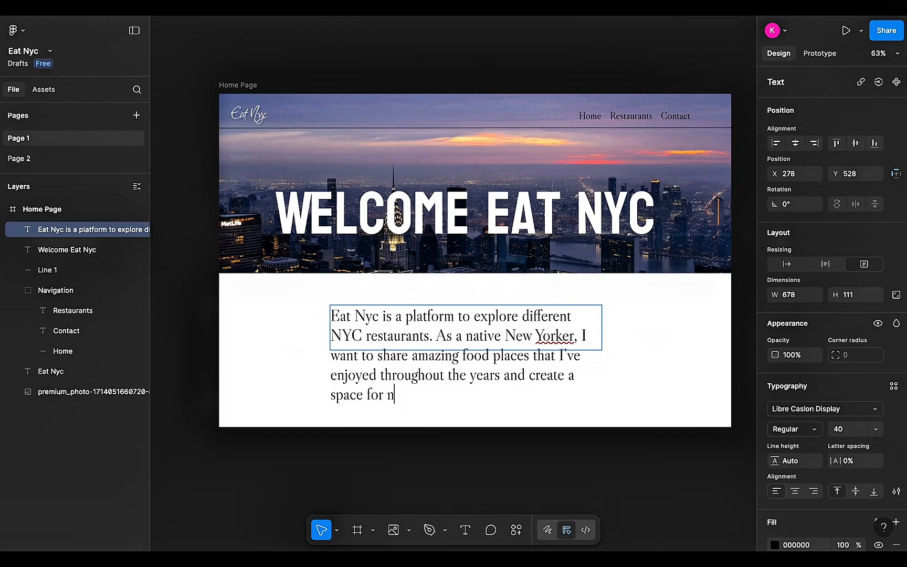
key(BackSpace)
key(BackSpace)
key(BackSpace)
key(BackSpace)
text(New York foodies)
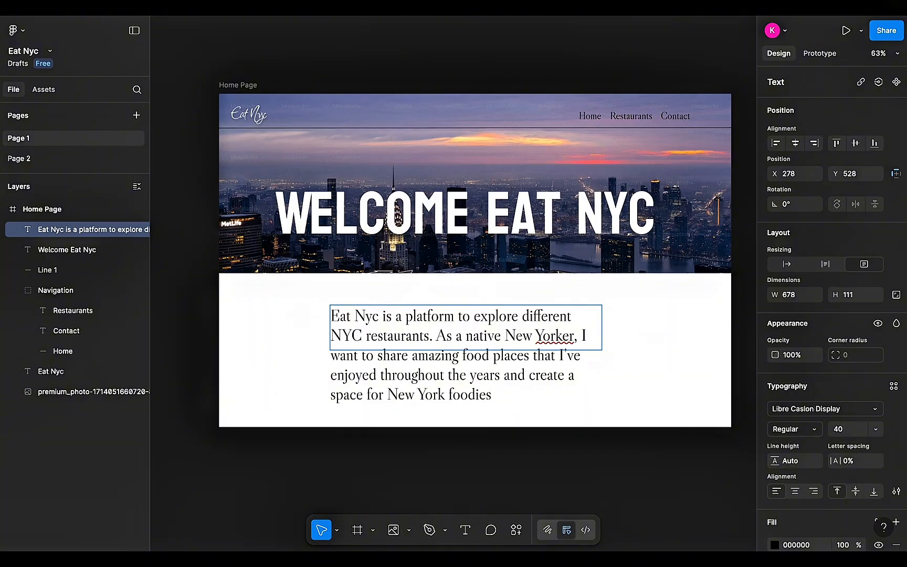
Extend the paragraph's text box downward to a height of about 258 so it encloses every line
click(431, 316)
key(Escape)
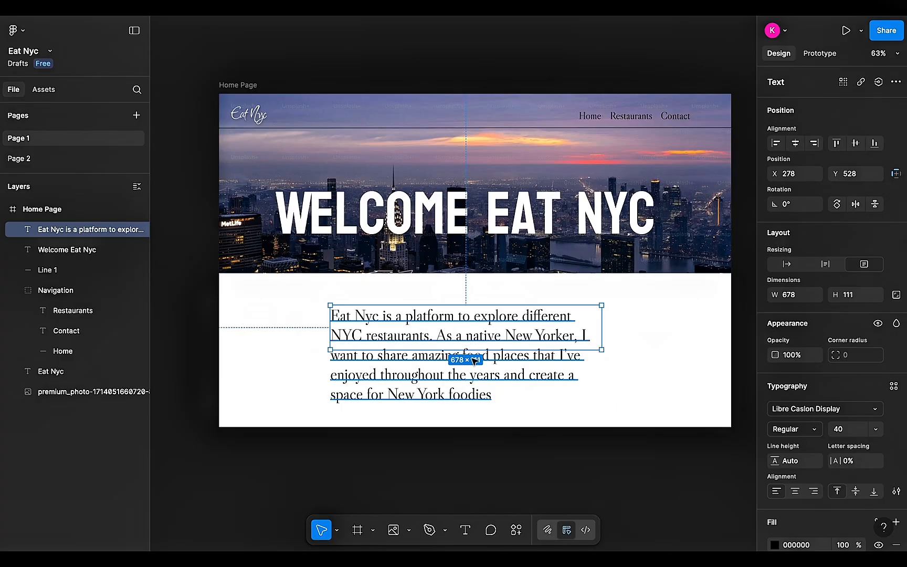
drag(560, 349, 558, 402)
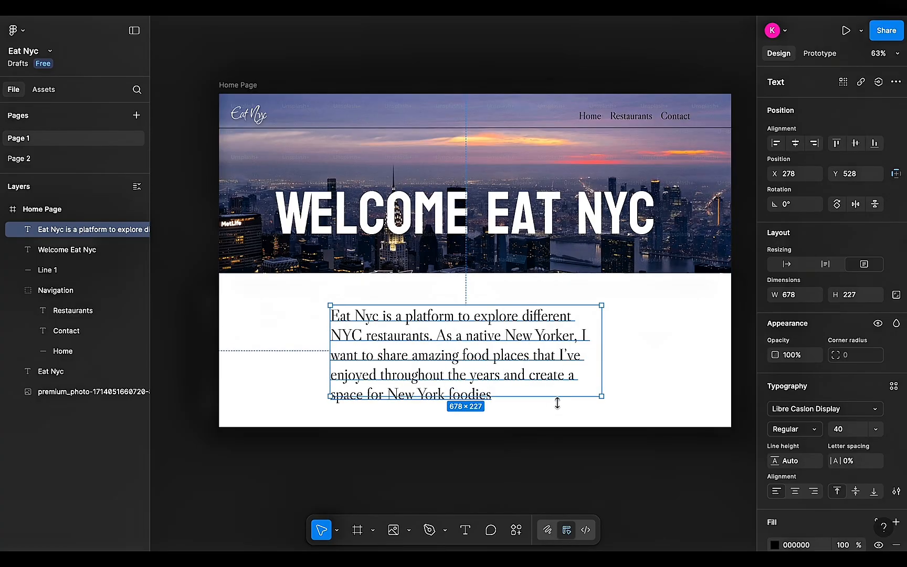
click(586, 386)
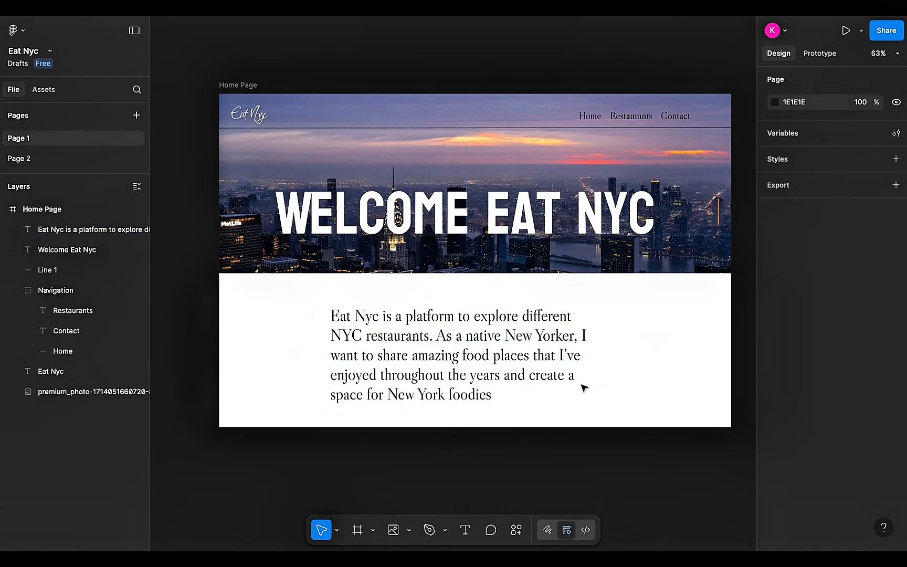
Set the font size of the whole paragraph to 20
double_click(401, 332)
click(854, 430)
text(20)
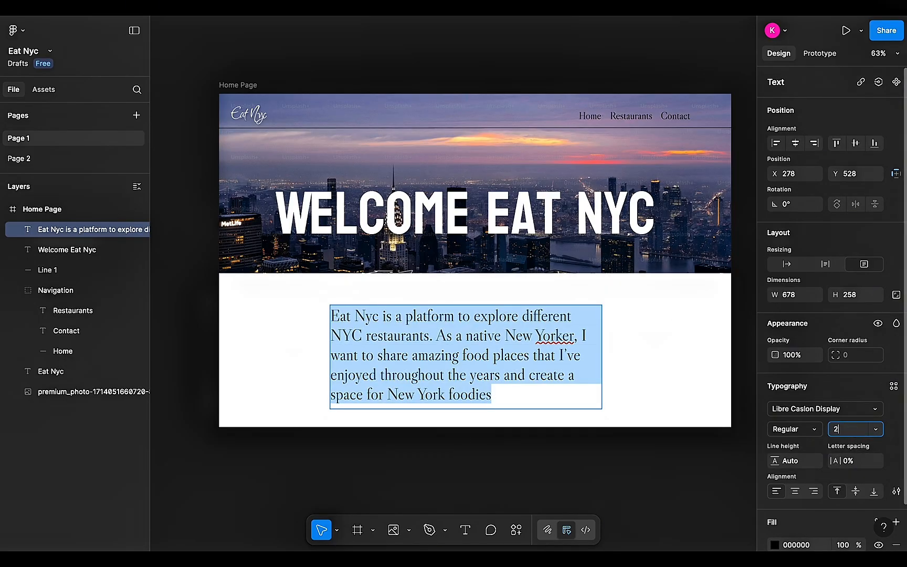
key(Return)
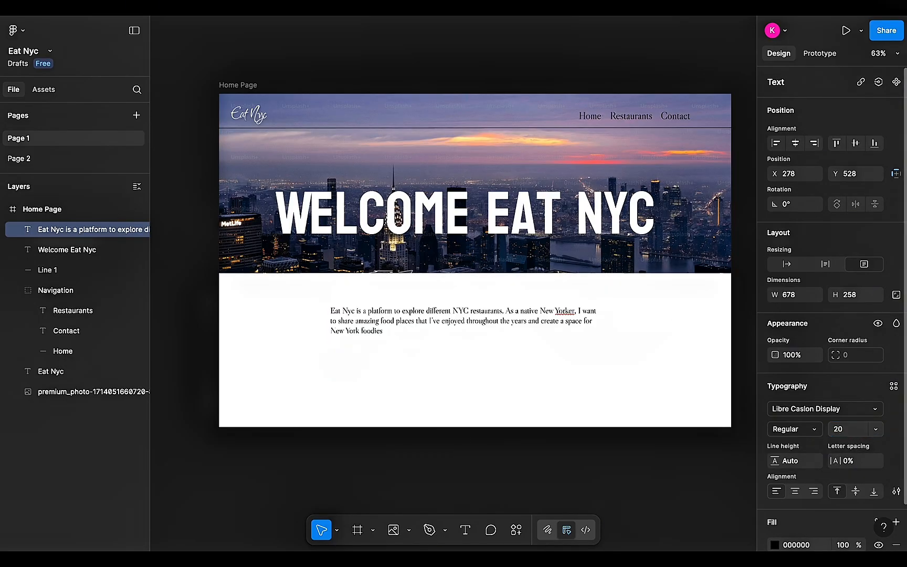
Set the font size of the whole introductory paragraph to 25
click(539, 331)
double_click(530, 322)
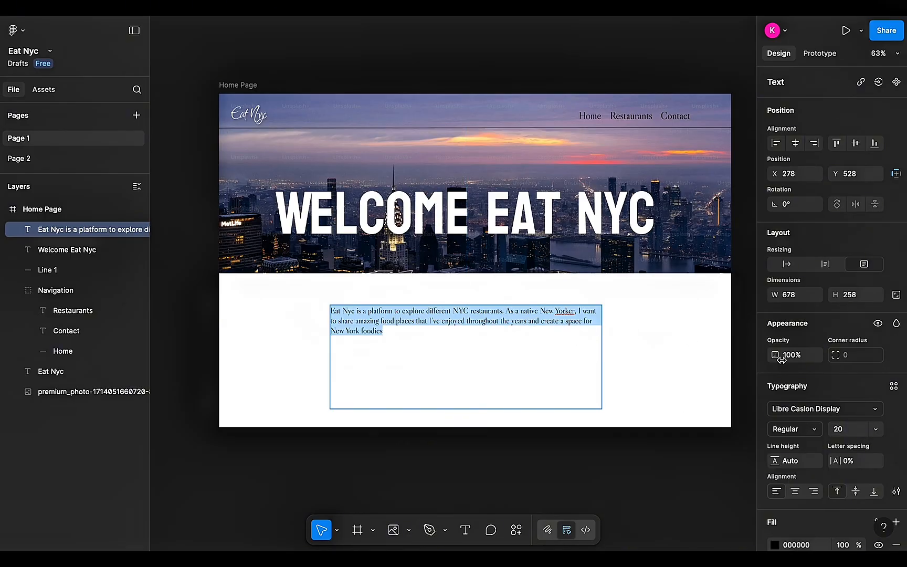
click(851, 434)
text(2)
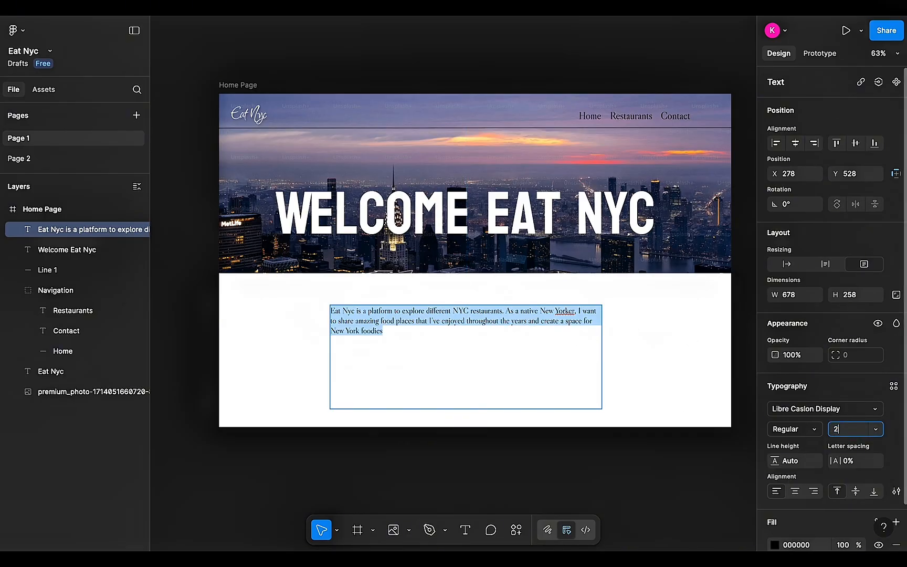
text(5)
key(Return)
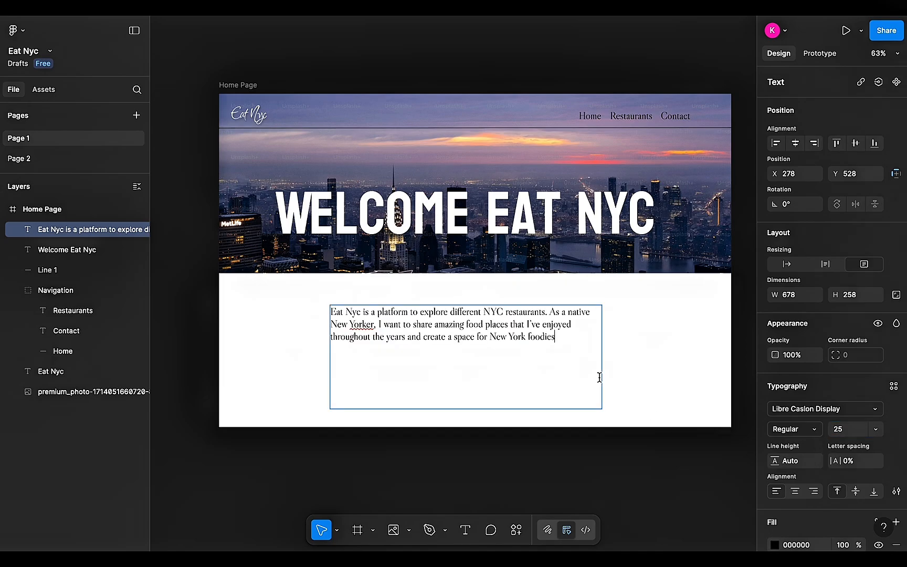
Widen the paragraph's text box to about 923 and reposition it at about X 223, Y 509
drag(602, 341, 665, 341)
click(694, 345)
drag(570, 328, 561, 321)
drag(647, 354, 683, 352)
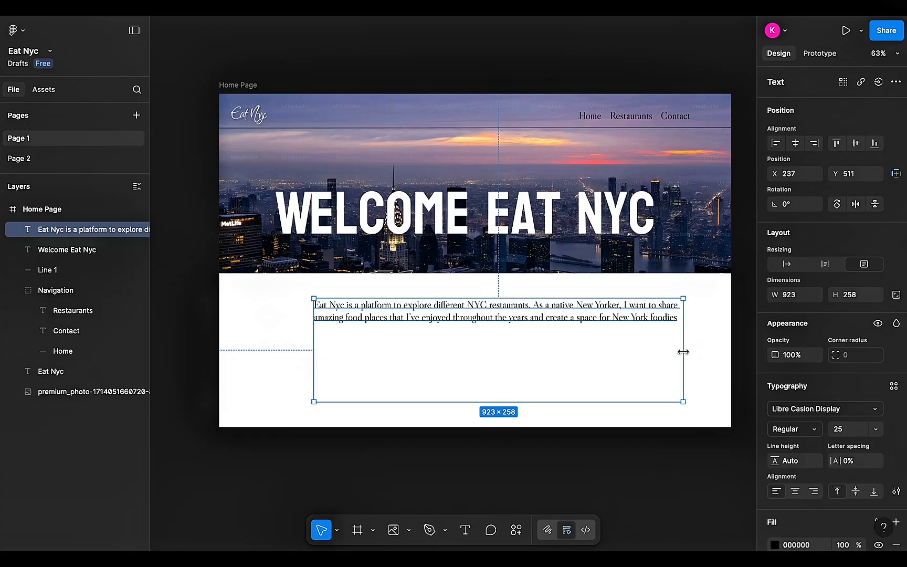
click(733, 361)
mouse_move(596, 319)
mouse_down()
mouse_move(579, 317)
mouse_move(593, 319)
mouse_up()
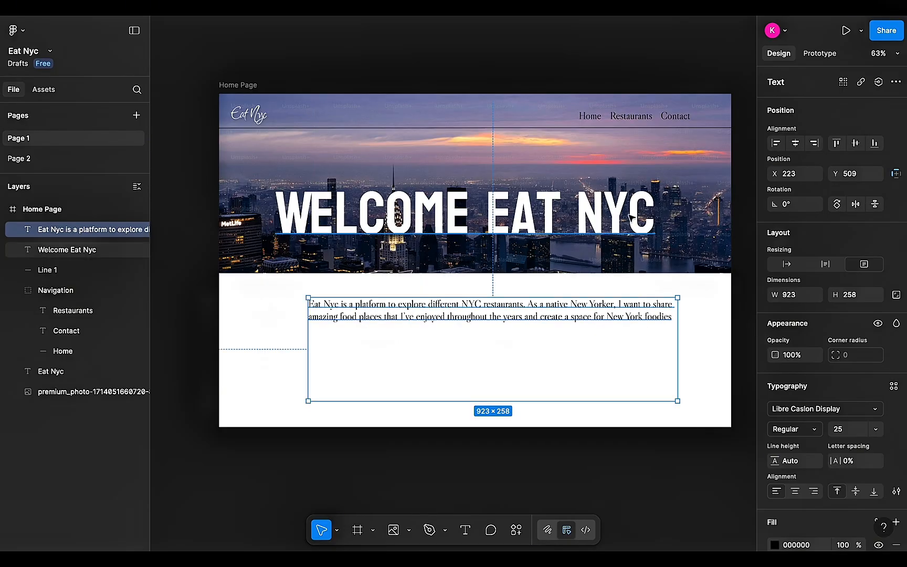
Shift the "Welcome Eat Nyc" heading slightly right and place the paragraph beneath it at about X 196, Y 511
drag(623, 216, 645, 214)
click(682, 326)
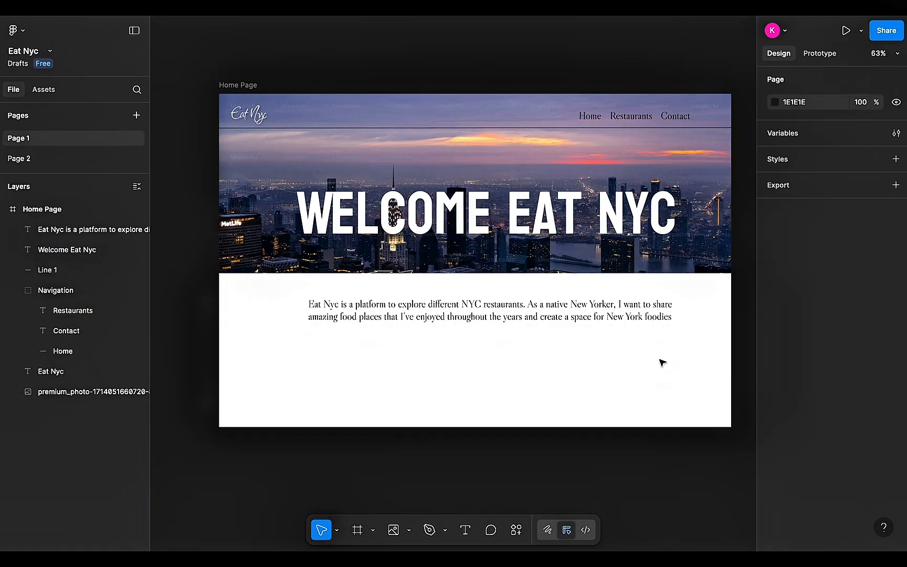
click(601, 326)
click(738, 383)
mouse_move(637, 315)
mouse_down()
mouse_move(615, 314)
mouse_move(627, 314)
mouse_up()
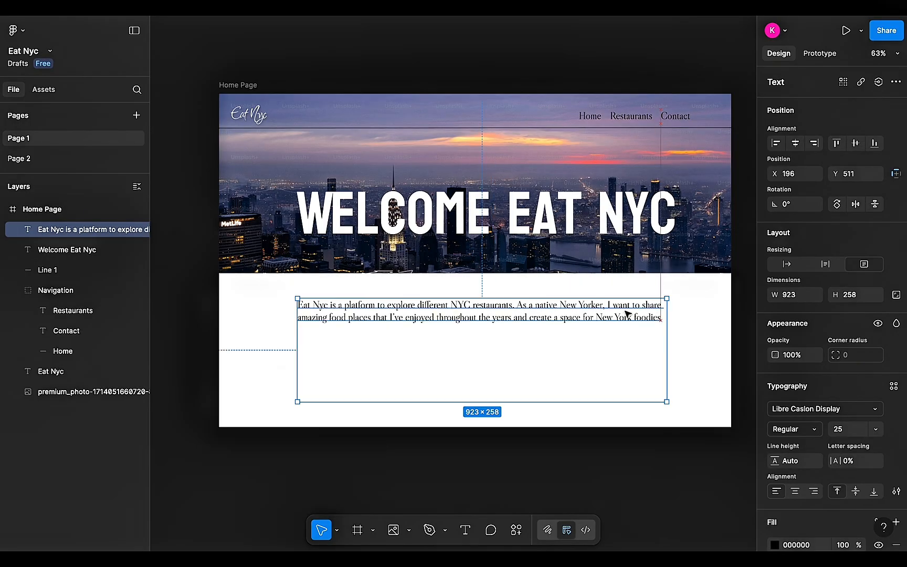
click(704, 356)
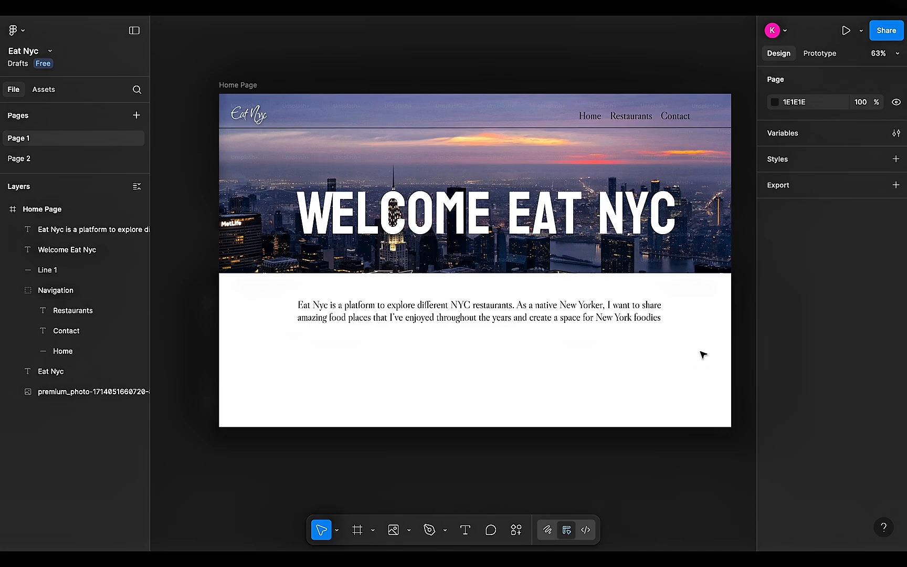
End the paragraph with a period and, after a blank line, add the question "Have any restaurant recommendations?"
click(665, 321)
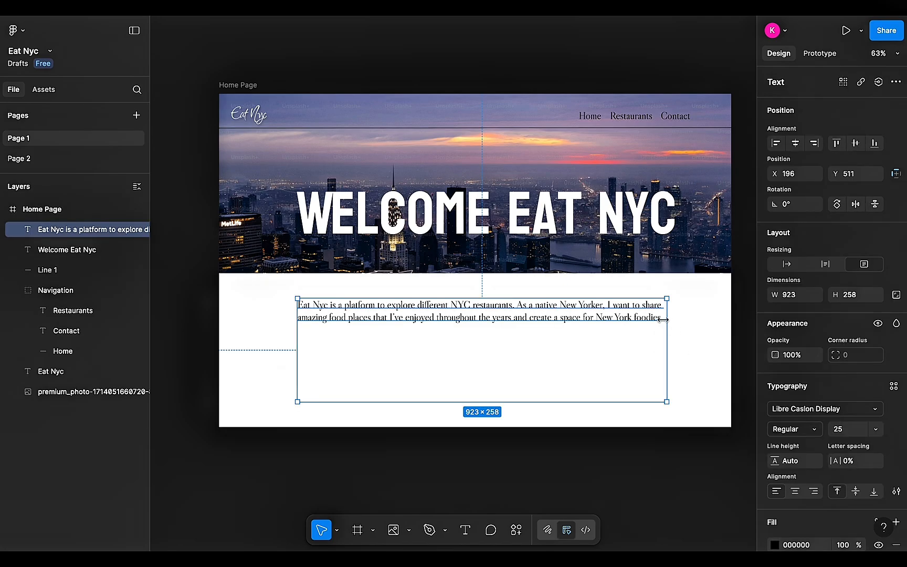
double_click(660, 318)
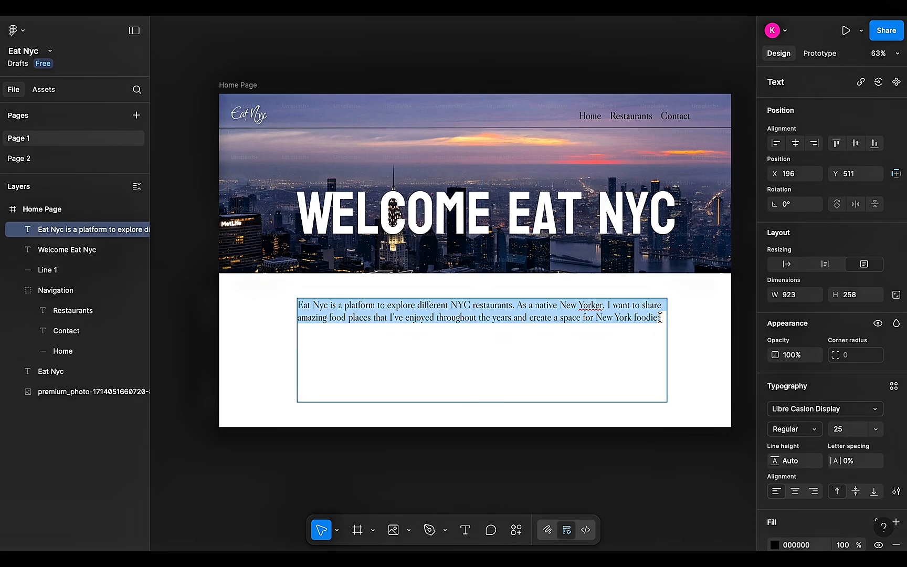
click(661, 317)
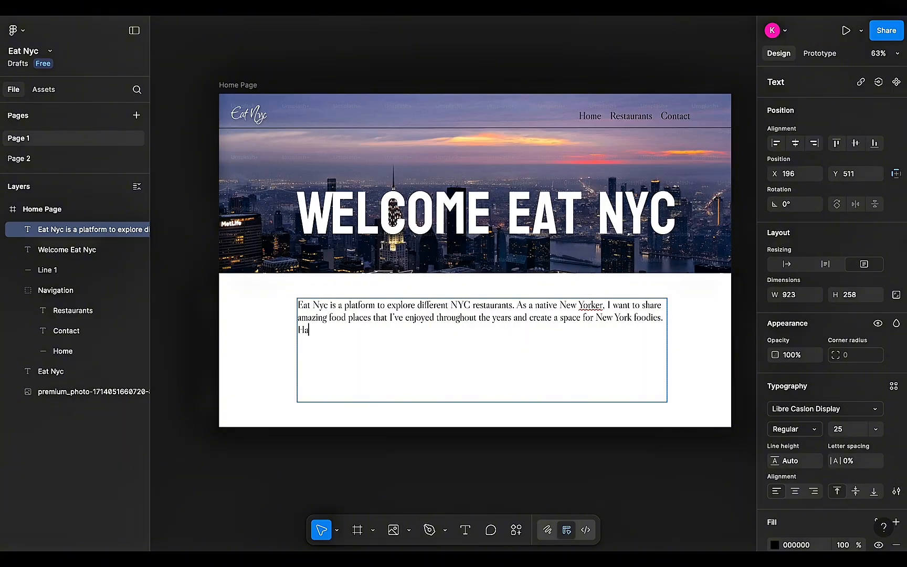
text(Have any restaurant)
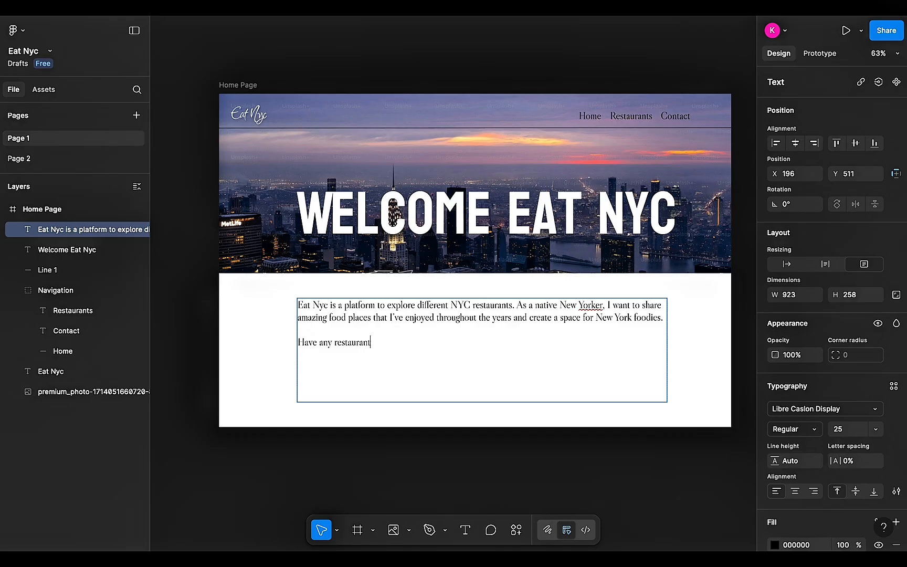
text( recommendations.)
text( sha)
key(BackSpace)
key(BackSpace)
key(BackSpace)
Follow the question with "Share them with us through our contact form!" and add the separate closing line "Happy eating with Eat Nyc!"
text(hare t)
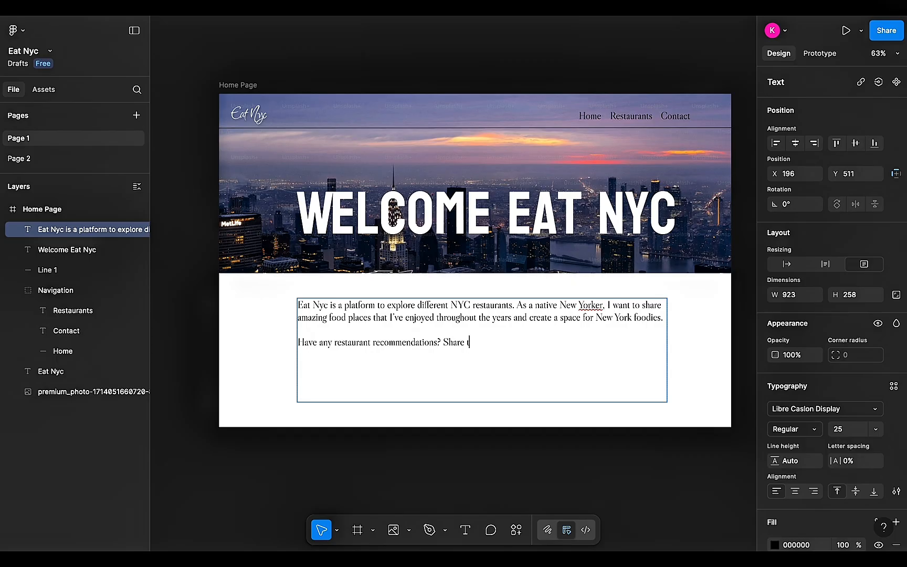
text(hem with us through )
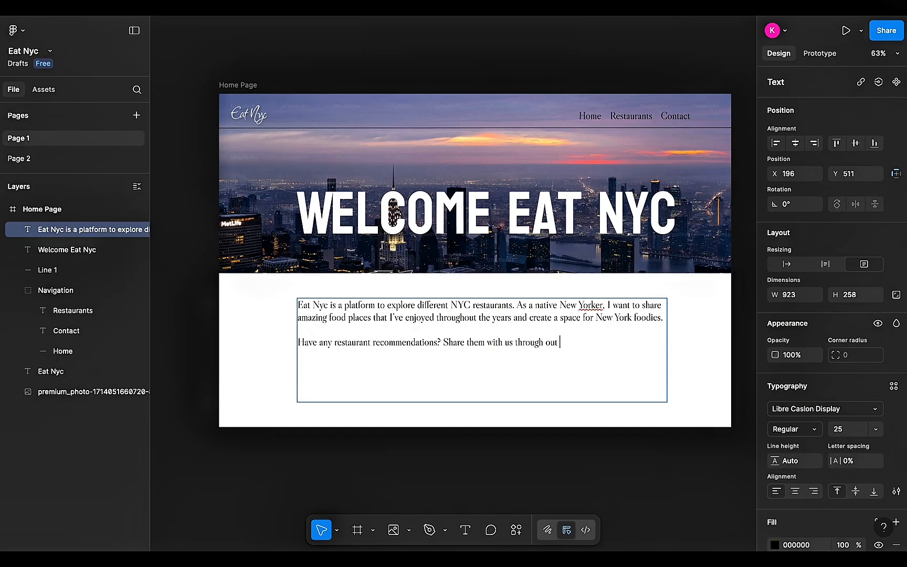
text(our contact fo)
text(rm!  )
text(Happy ea)
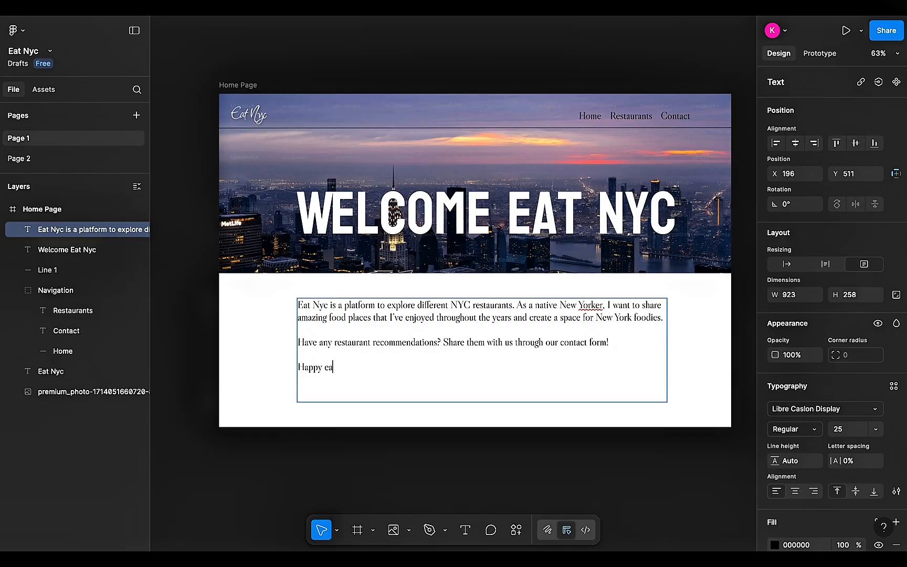
text(ting with Eat Nyc!)
Fit the text box's height to its text with auto height, keeping the resulting dimensions as a fixed size
triple_click(366, 368)
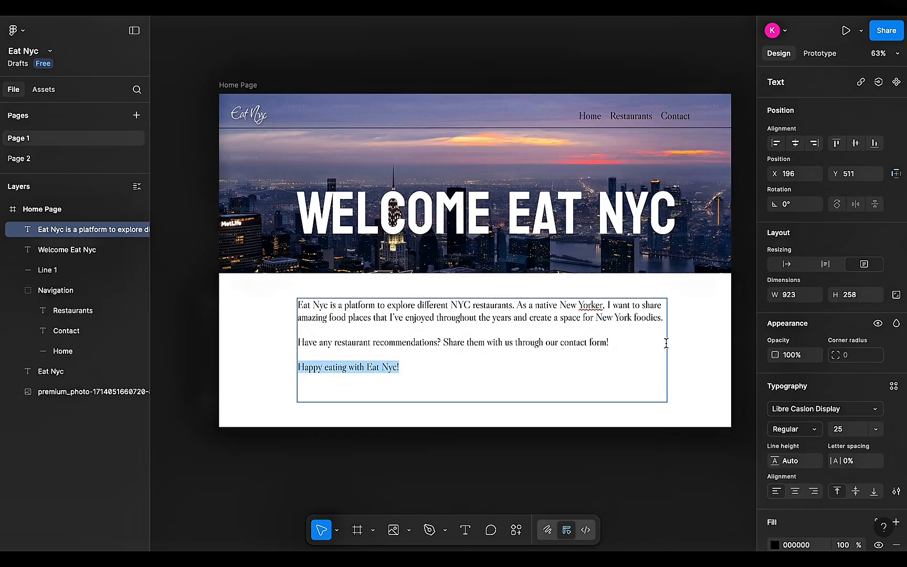
click(825, 265)
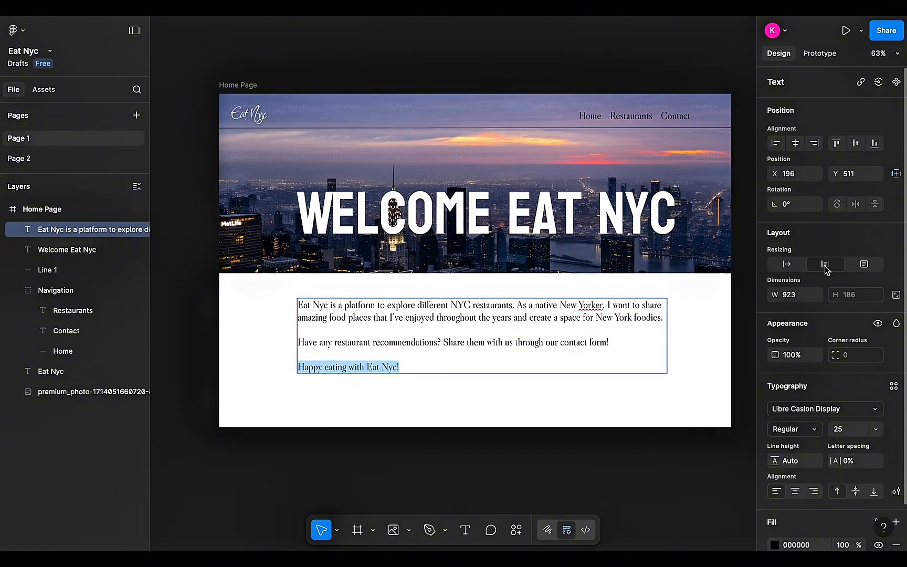
click(860, 268)
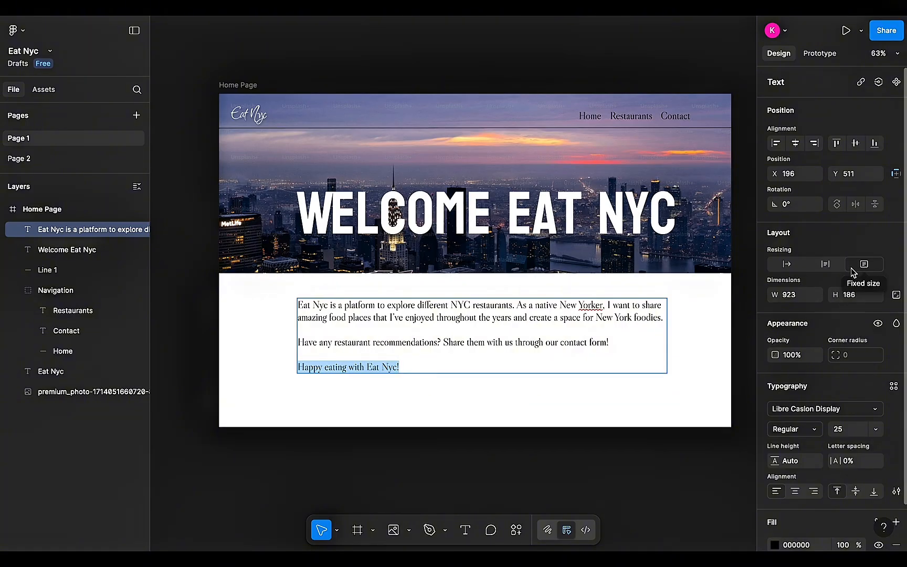
Center-align all lines of the introductory text
scroll(822, 269, down, 2)
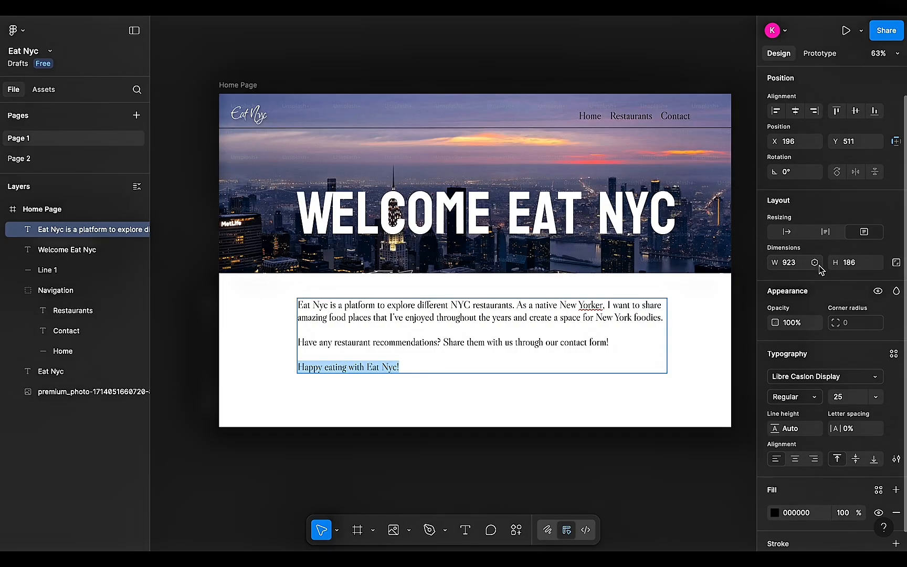
scroll(822, 269, down, 1)
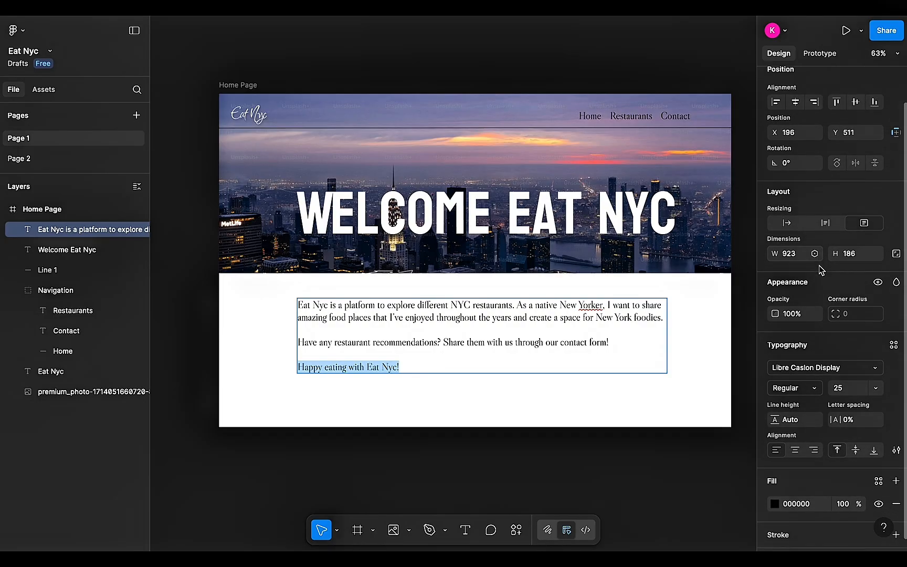
click(797, 451)
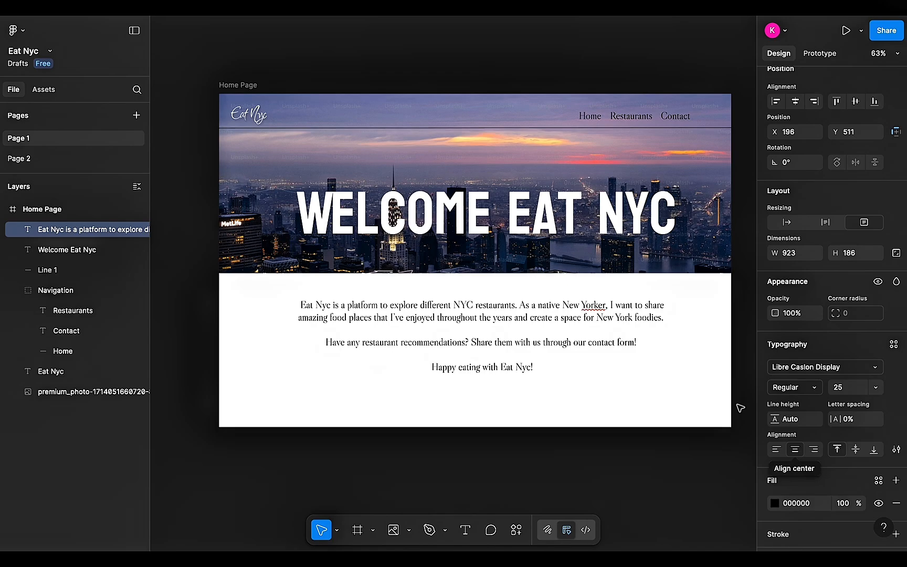
click(622, 404)
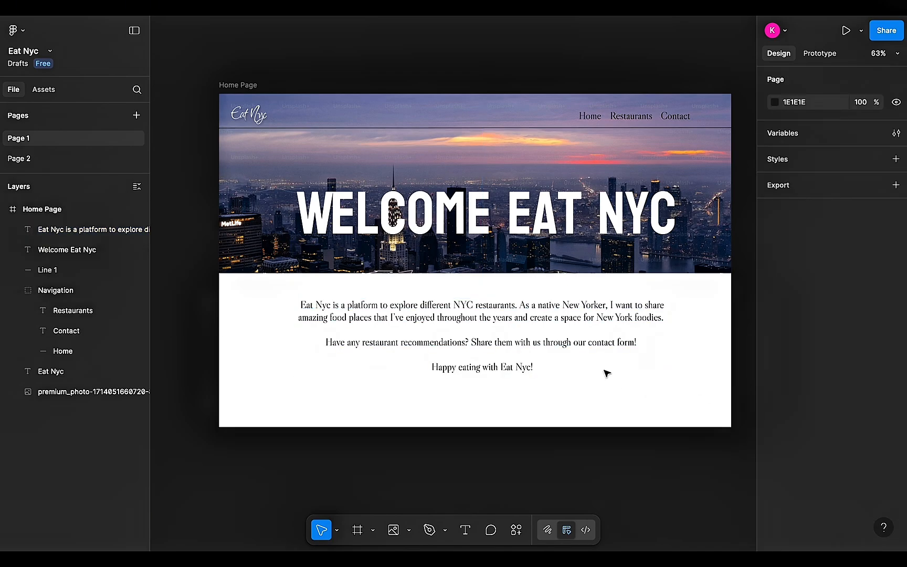
Nudge the introductory text block slightly up and left so it sits centered on the page below the hero image
mouse_move(593, 348)
mouse_down()
mouse_move(602, 340)
mouse_move(599, 348)
mouse_up()
click(563, 397)
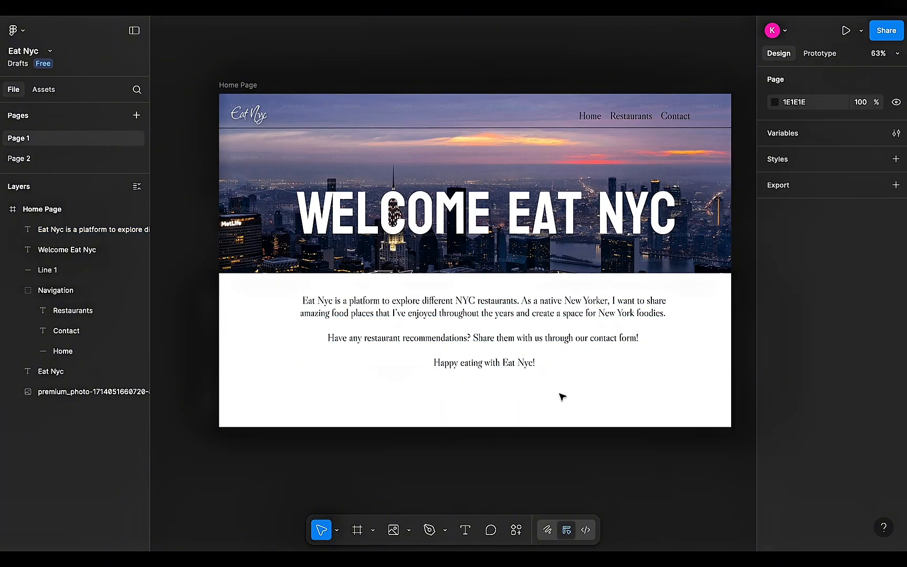
click(438, 349)
mouse_move(439, 350)
mouse_down()
mouse_move(428, 348)
mouse_move(435, 348)
mouse_up()
click(576, 400)
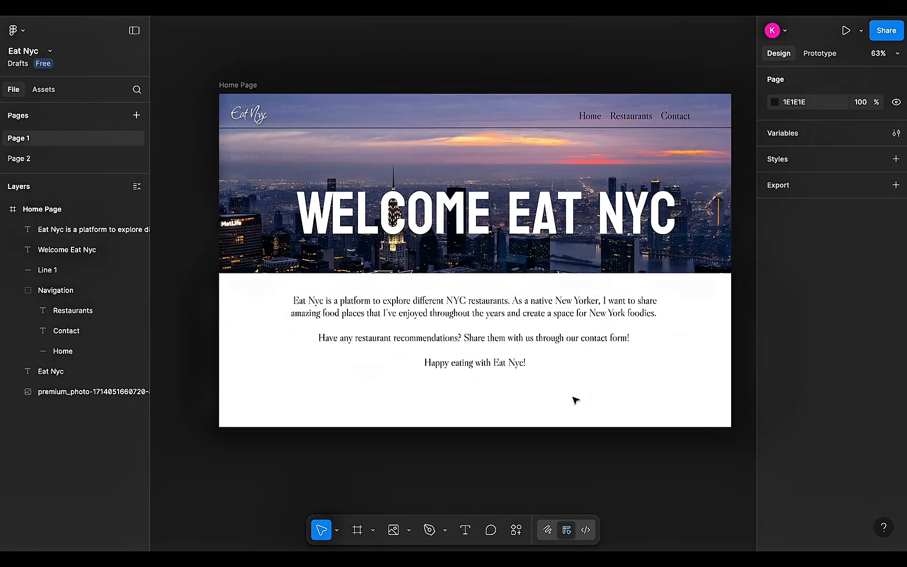
Move the Home, Restaurants and Contact navigation group slightly right and up, closer to the page's right edge
scroll(576, 400, down, 1)
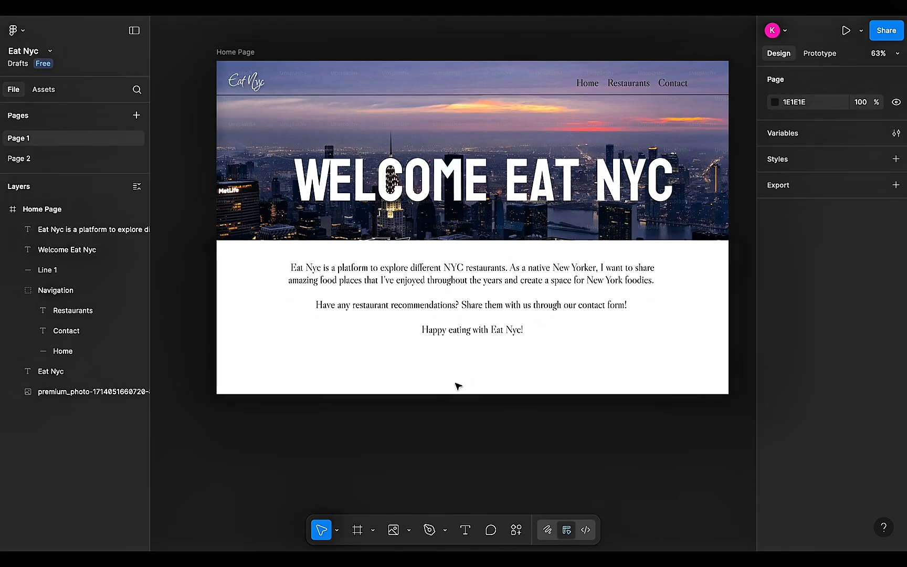
scroll(458, 384, up, 3)
scroll(457, 389, down, 1)
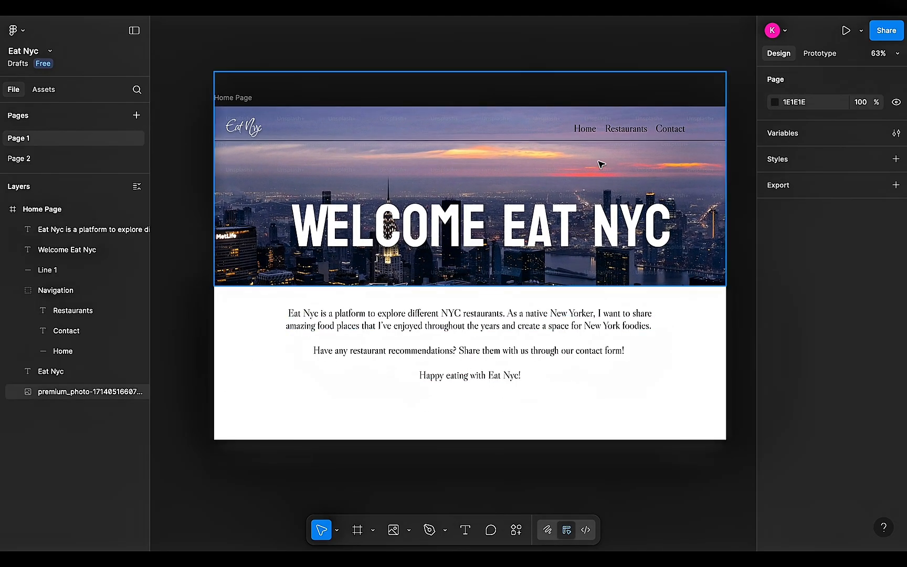
drag(584, 129, 600, 131)
click(693, 373)
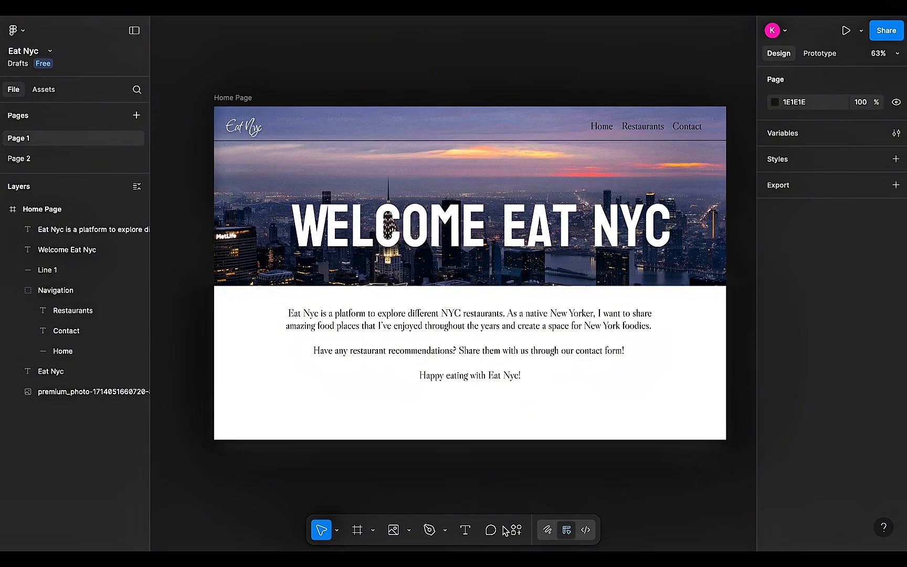
Draw a horizontal line 1280 wide across the full page just below the closing line, at about Y 712
click(364, 533)
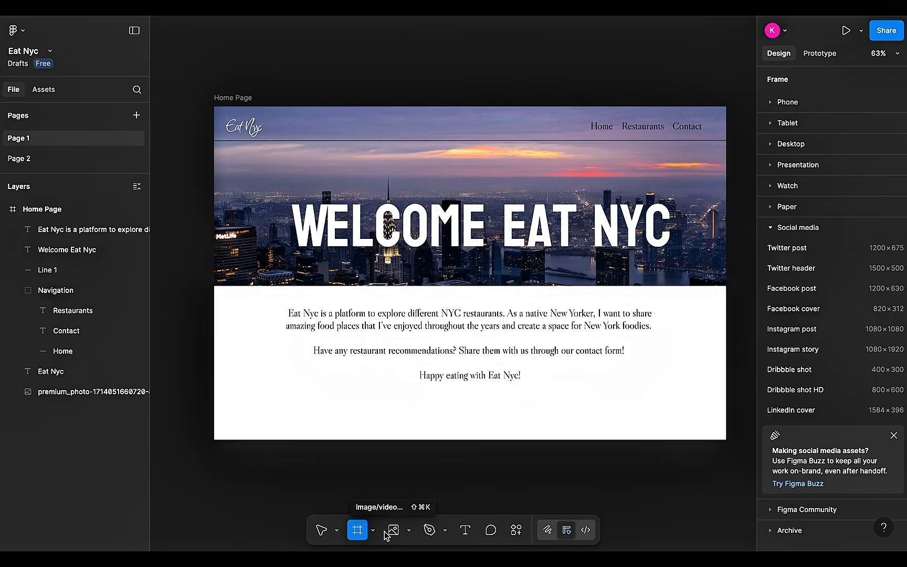
click(409, 531)
click(452, 429)
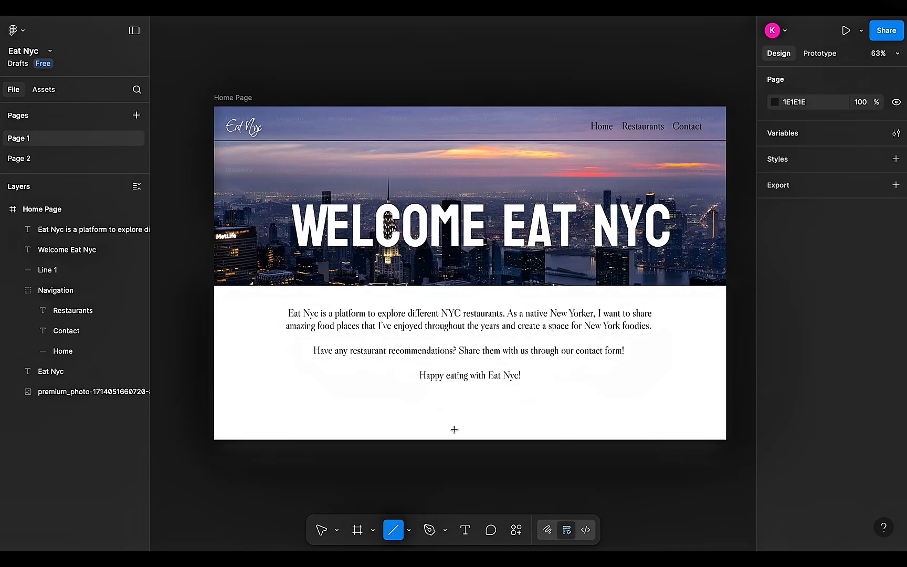
drag(214, 392, 608, 415)
mouse_move(608, 401)
mouse_down()
mouse_move(716, 369)
mouse_move(726, 392)
mouse_up()
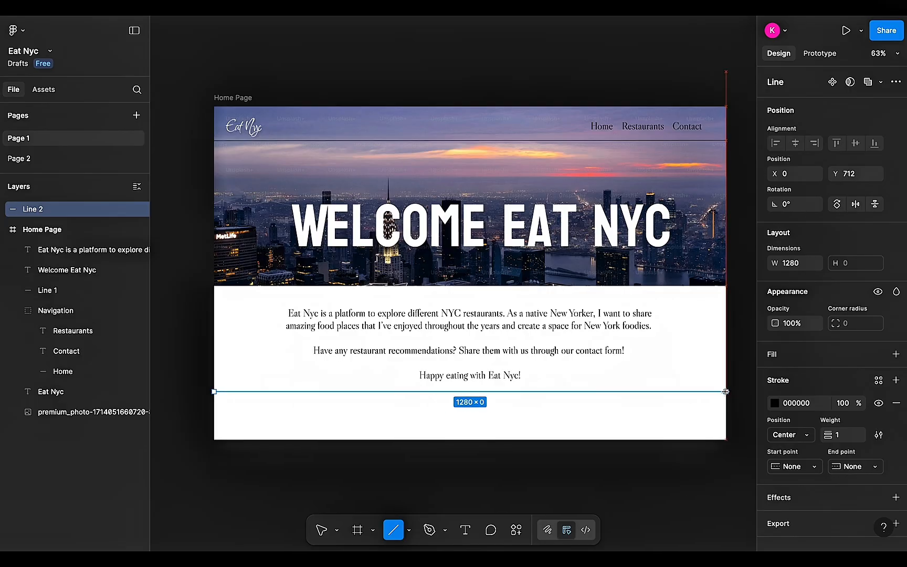
click(702, 426)
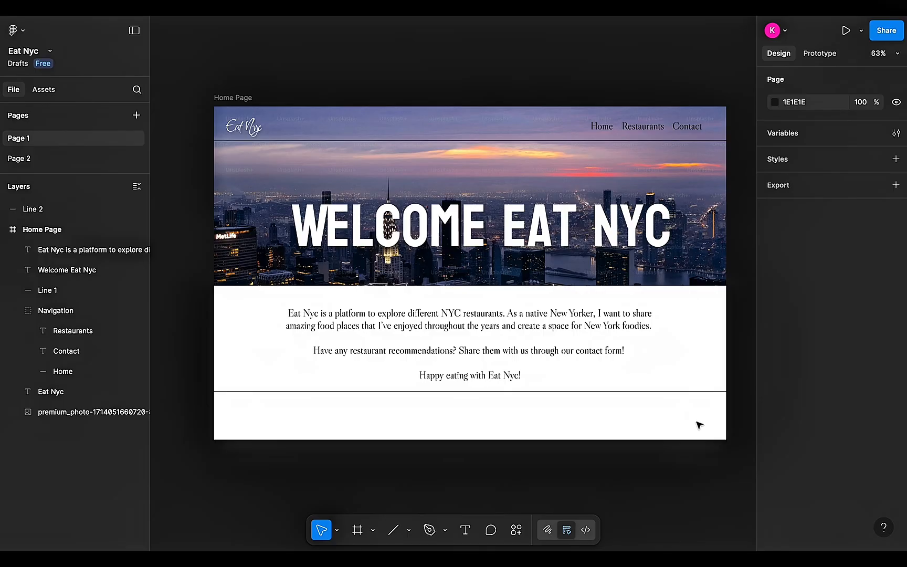
Delete the full-width line below the introductory text
scroll(700, 424, down, 2)
click(627, 339)
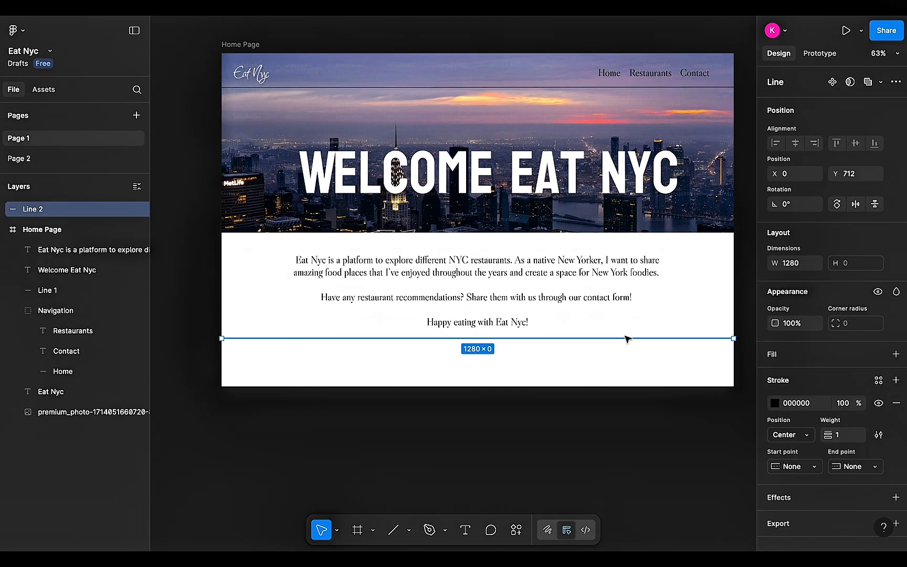
key(Delete)
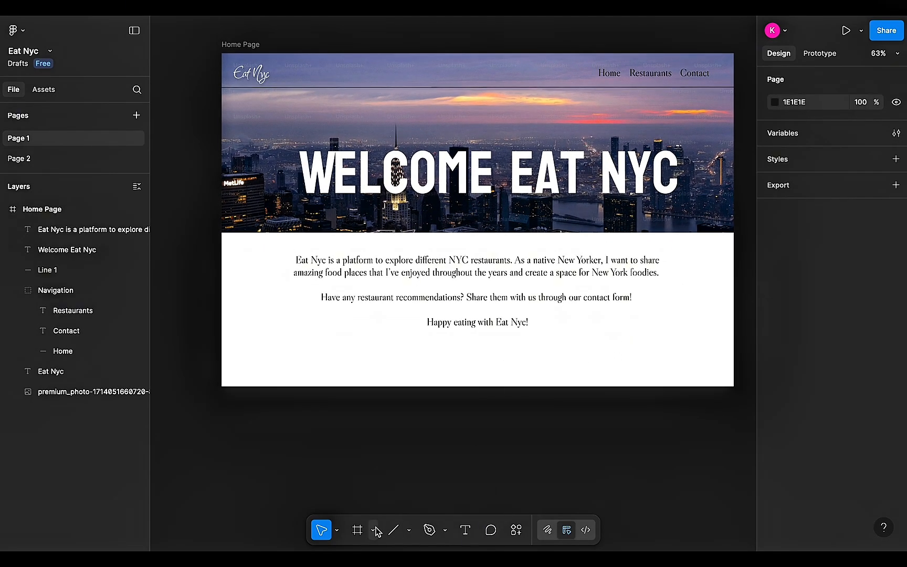
Draw a full-width rectangle 1280 wide and about 76 high along the bottom edge of the Home Page frame, at about Y 756
click(409, 530)
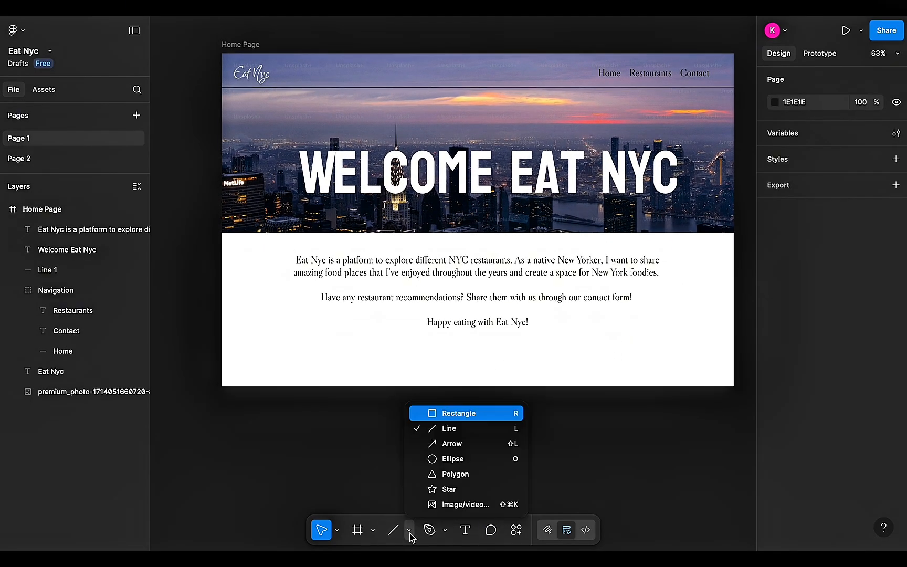
click(460, 414)
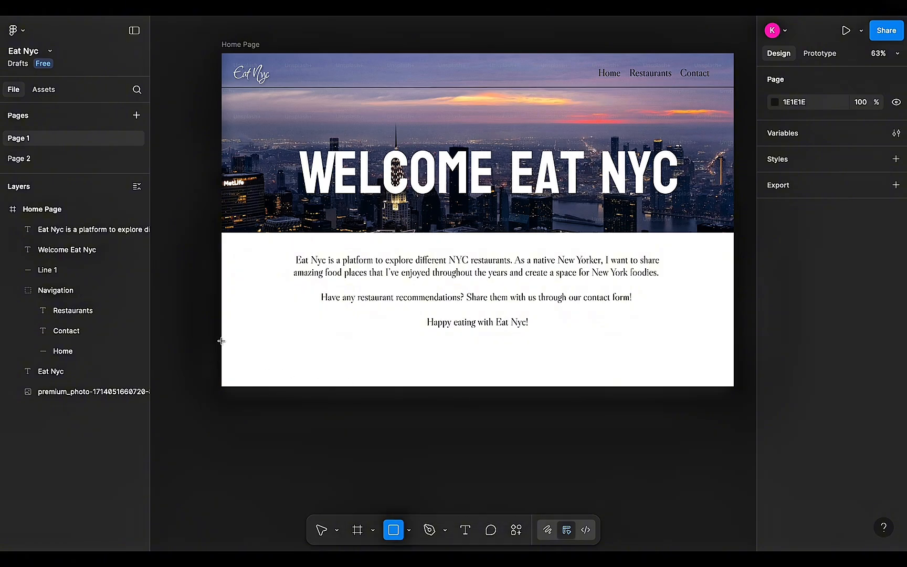
mouse_move(221, 340)
mouse_down()
mouse_move(231, 351)
mouse_move(510, 361)
mouse_move(735, 386)
mouse_up()
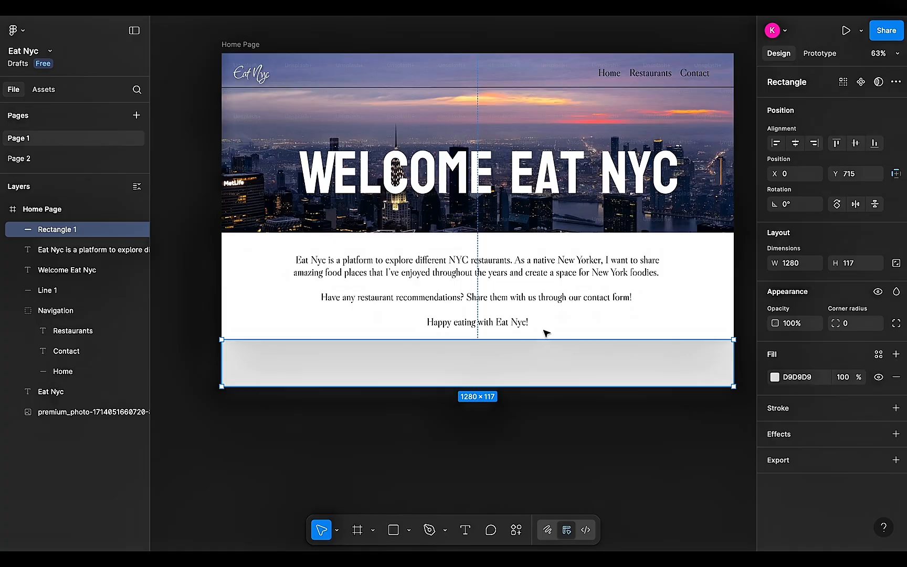
drag(536, 344, 533, 356)
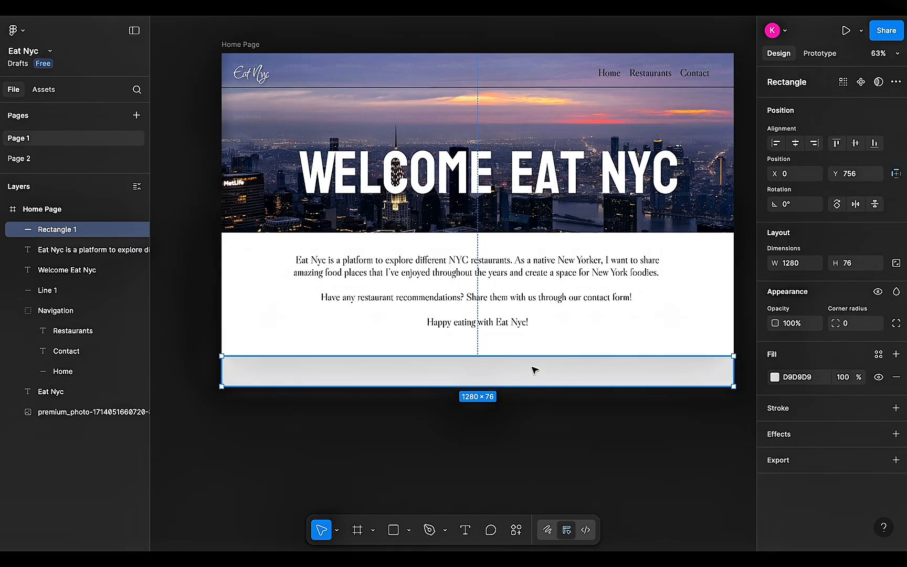
Set the bottom rectangle's fill colour to the very light grey F8F8F8
double_click(535, 370)
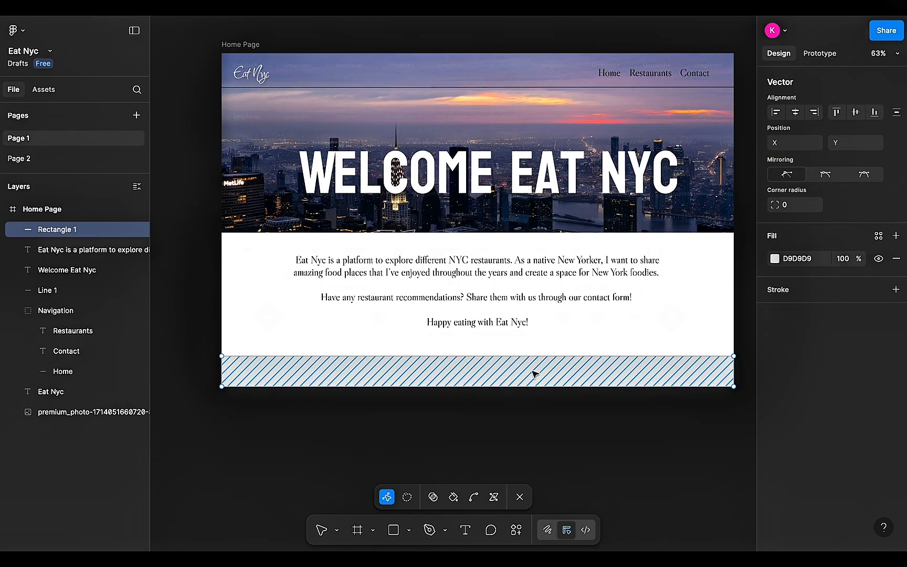
click(776, 260)
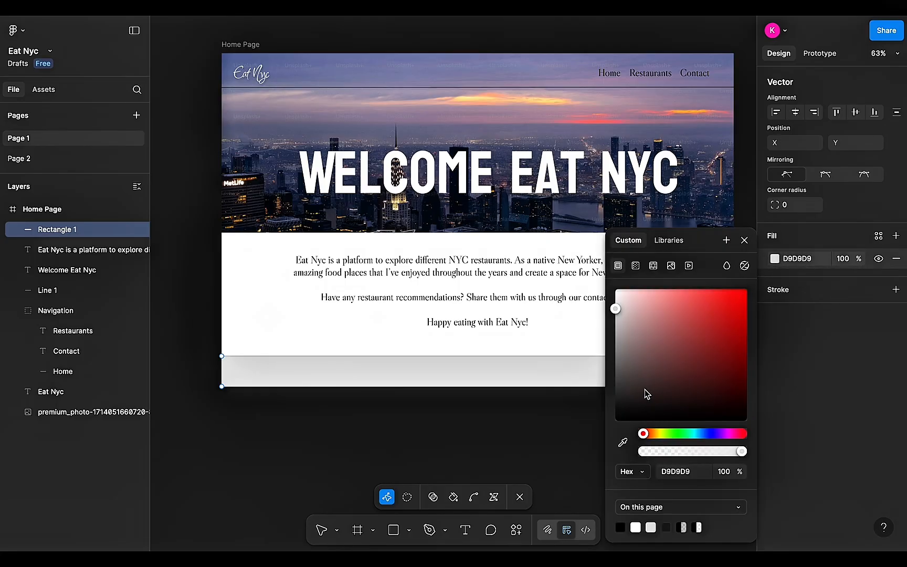
mouse_move(626, 322)
mouse_down()
mouse_move(620, 290)
mouse_move(614, 312)
mouse_move(616, 288)
mouse_move(608, 345)
mouse_move(609, 289)
mouse_move(611, 302)
mouse_up()
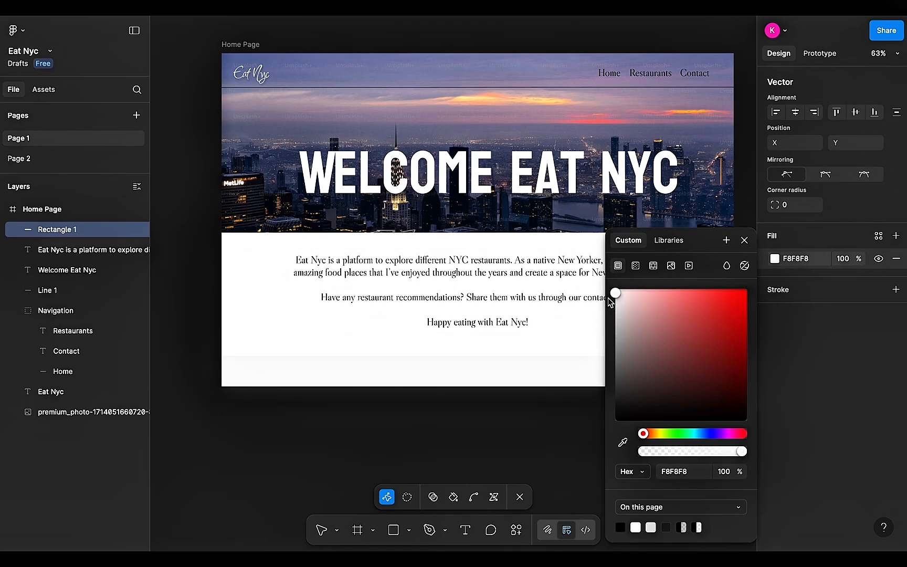
scroll(561, 337, down, 3)
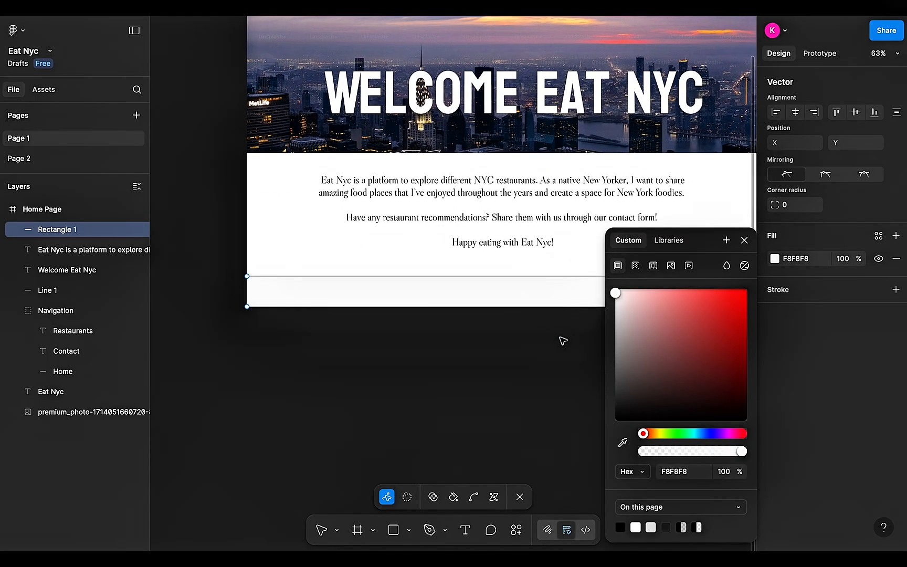
scroll(533, 351, up, 3)
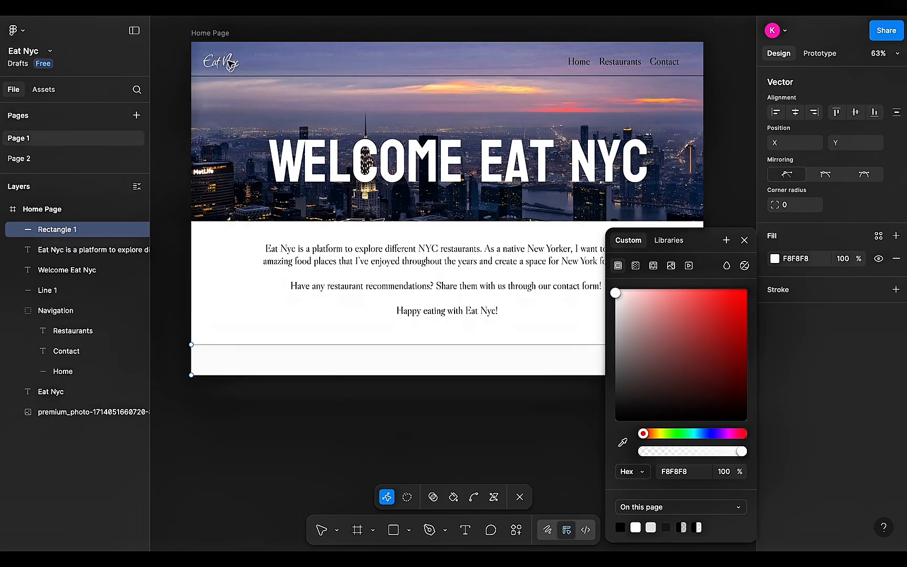
key(Escape)
click(229, 67)
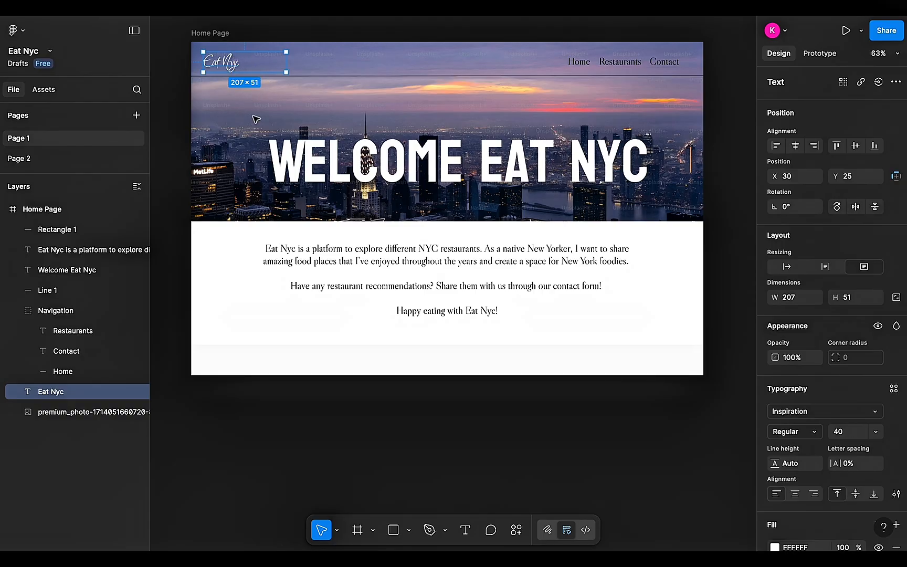
click(238, 64)
right_click(237, 64)
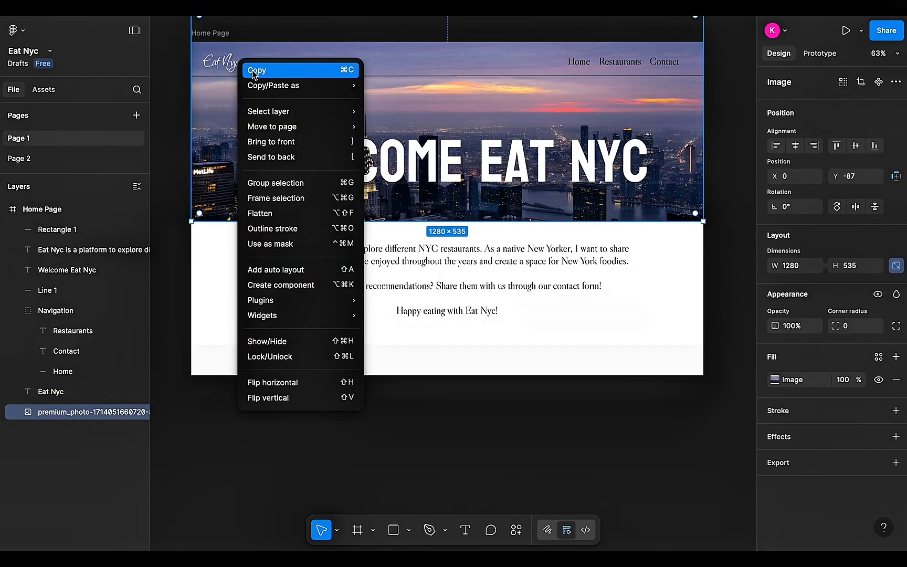
click(254, 70)
key(Escape)
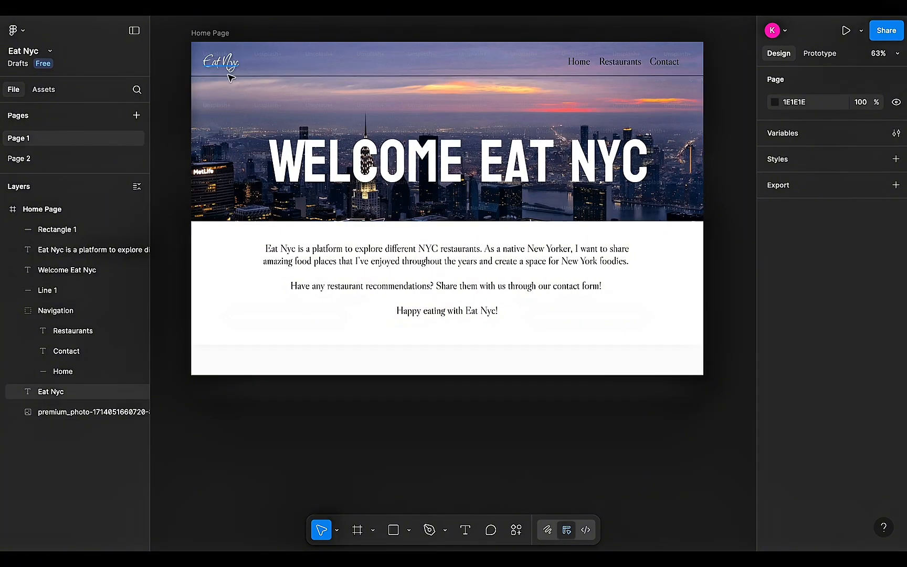
key(ctrl+v)
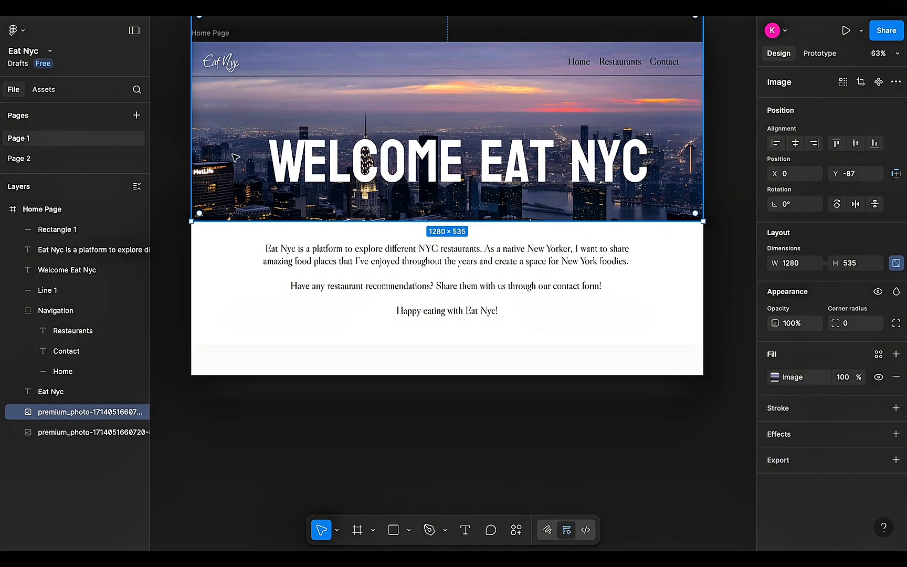
drag(231, 95, 231, 252)
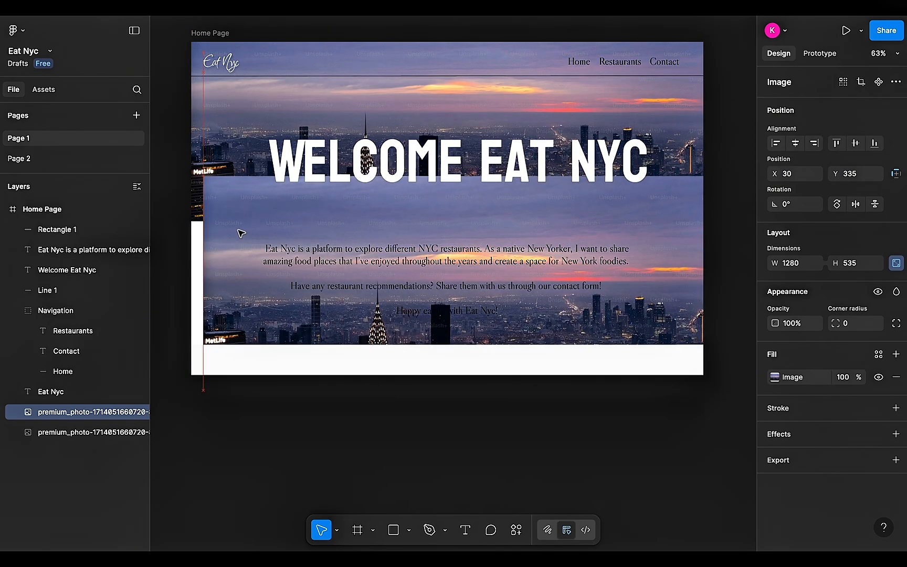
key(Delete)
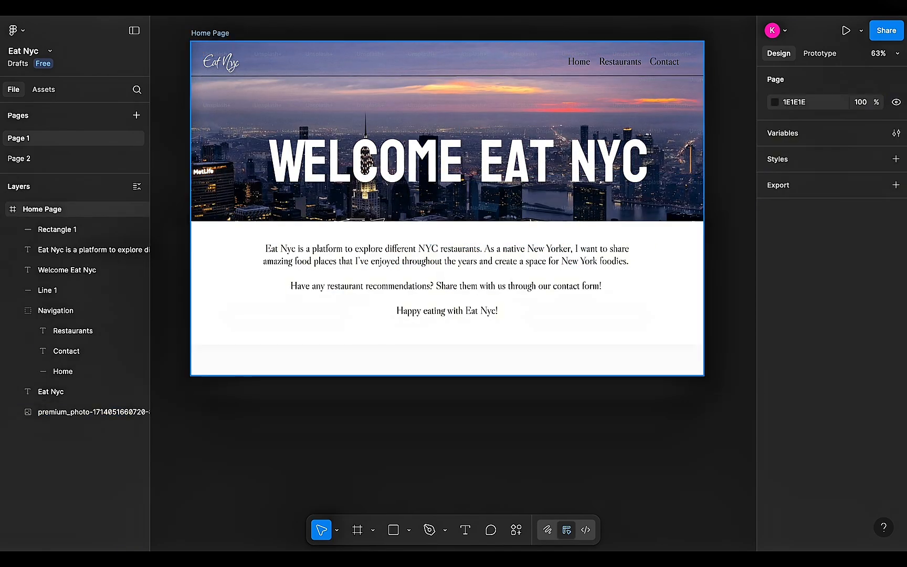
key(ctrl+z)
key(ctrl+z)
key(ctrl+z)
Copy the Eat Nyc logo text from the header, keeping the original in place, and place the duplicate in the bottom rectangle at about X 598, Y 768
click(229, 62)
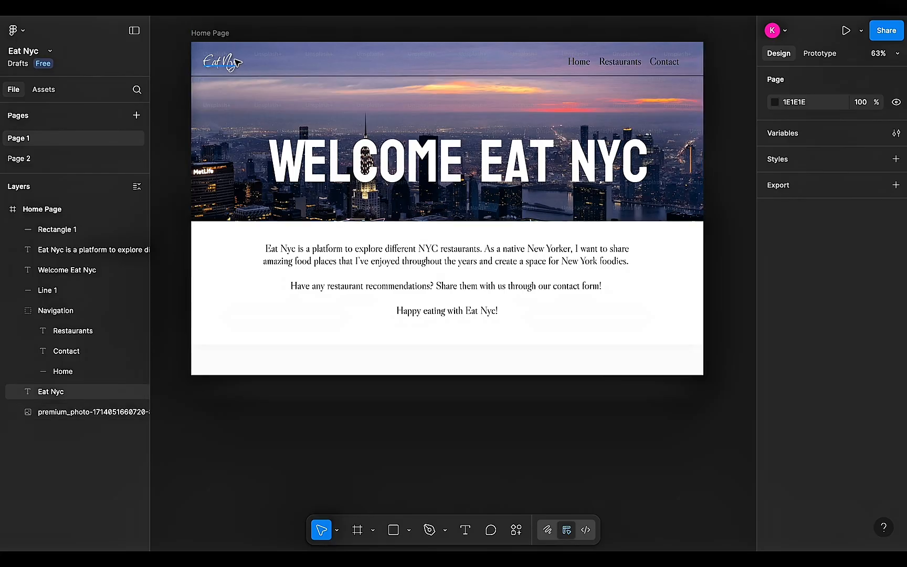
drag(228, 61, 244, 249)
right_click(244, 250)
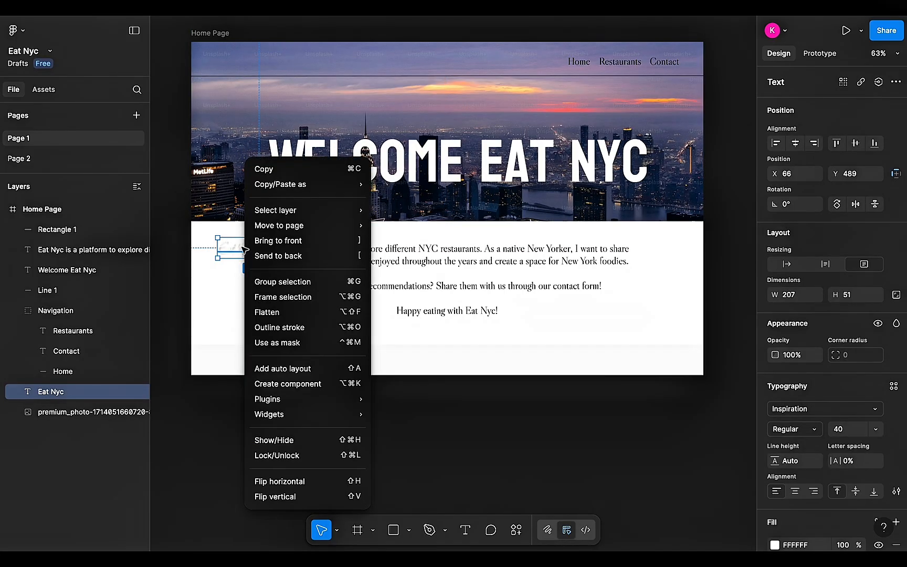
click(273, 168)
drag(241, 249, 225, 62)
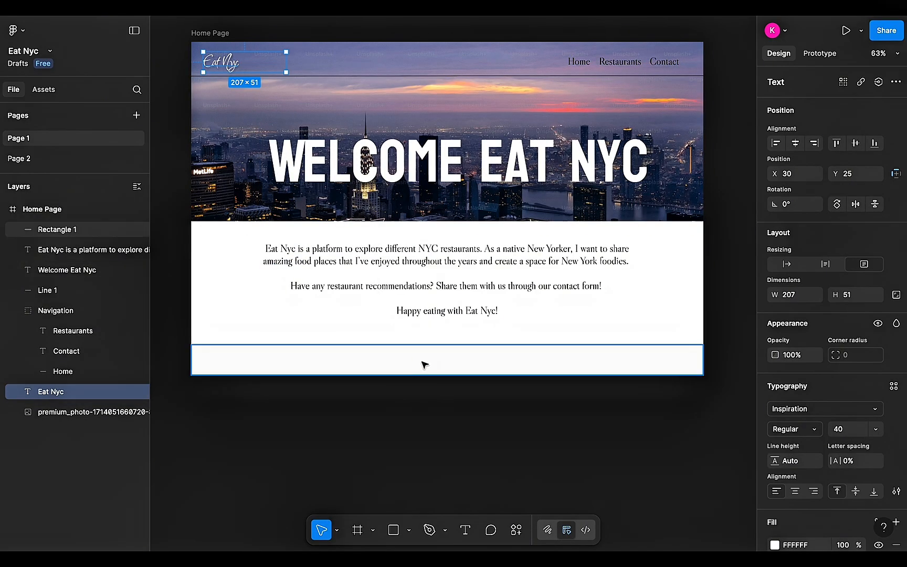
click(423, 365)
key(ctrl+v)
drag(243, 245, 458, 360)
Change the duplicated Eat Nyc logo's fill colour from white to the dark brown 321616
double_click(458, 357)
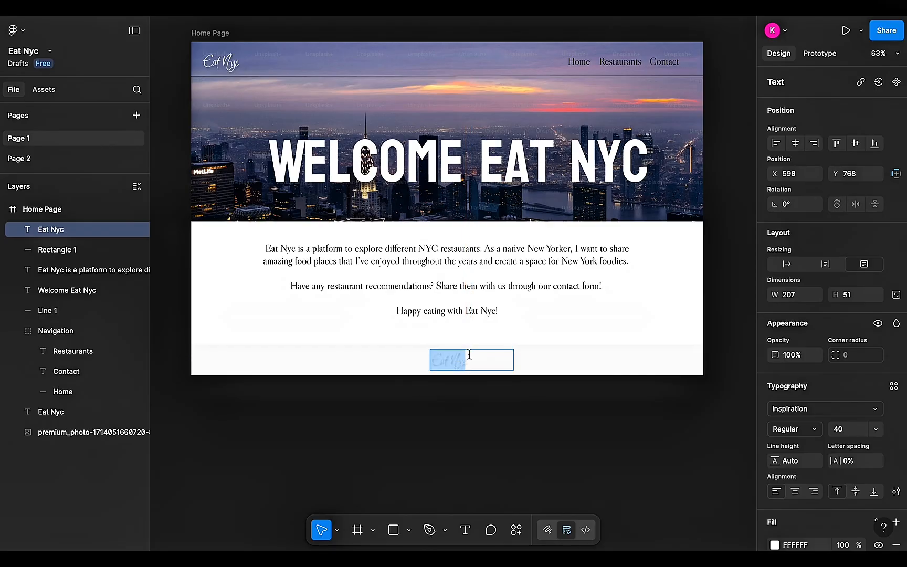
scroll(803, 200, down, 4)
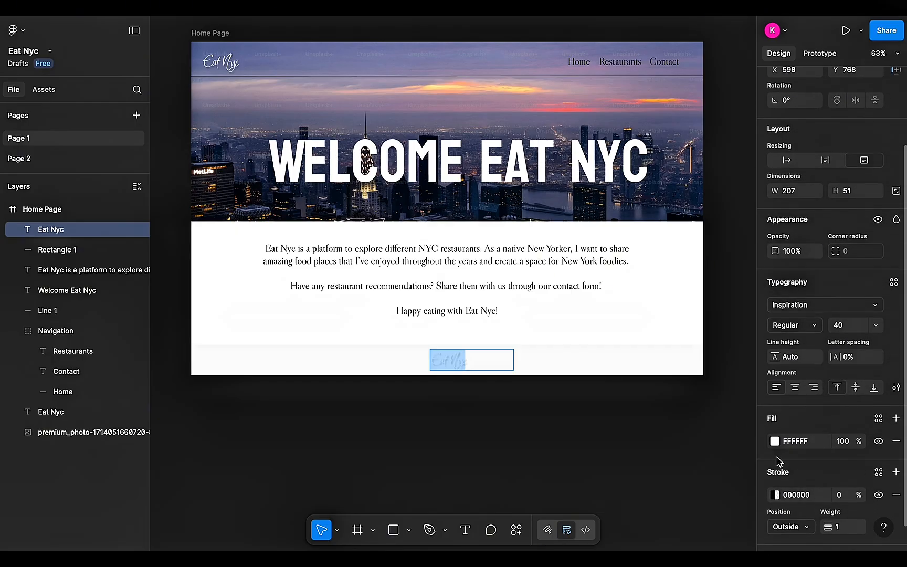
click(776, 442)
drag(705, 362, 689, 396)
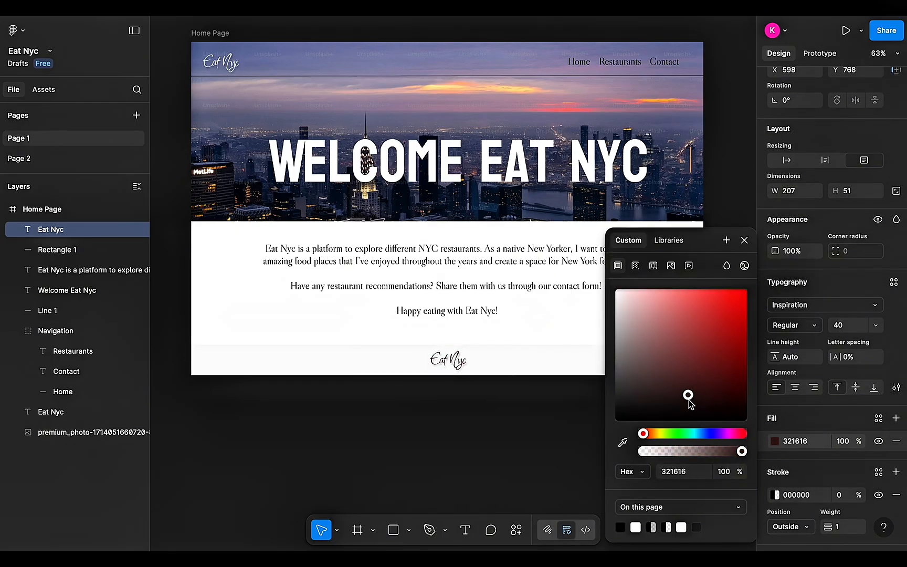
click(543, 409)
Adjust the position of the duplicated Eat Nyc logo in the bottom rectangle to about X 607, Y 781
drag(455, 361, 471, 361)
click(551, 372)
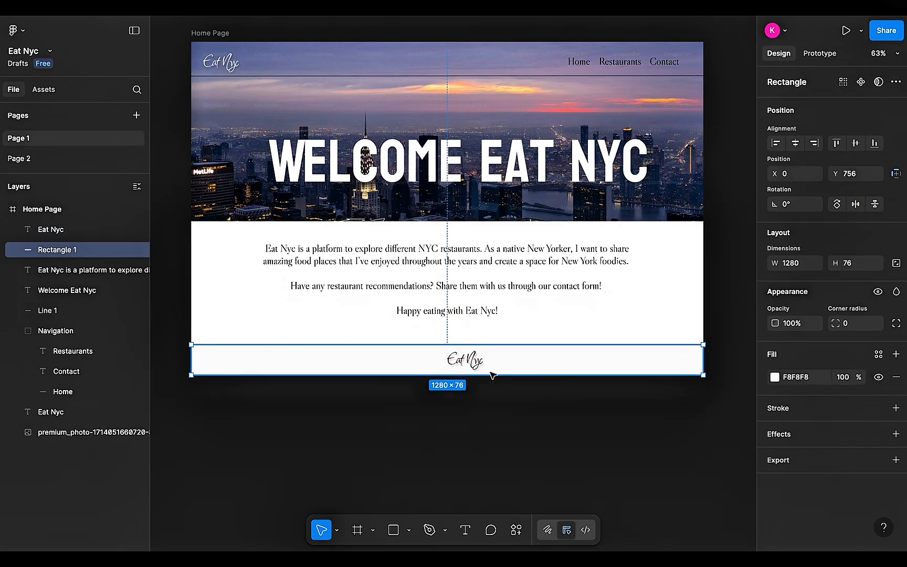
key(shift+Left)
key(shift+Left)
drag(475, 363, 450, 364)
click(464, 361)
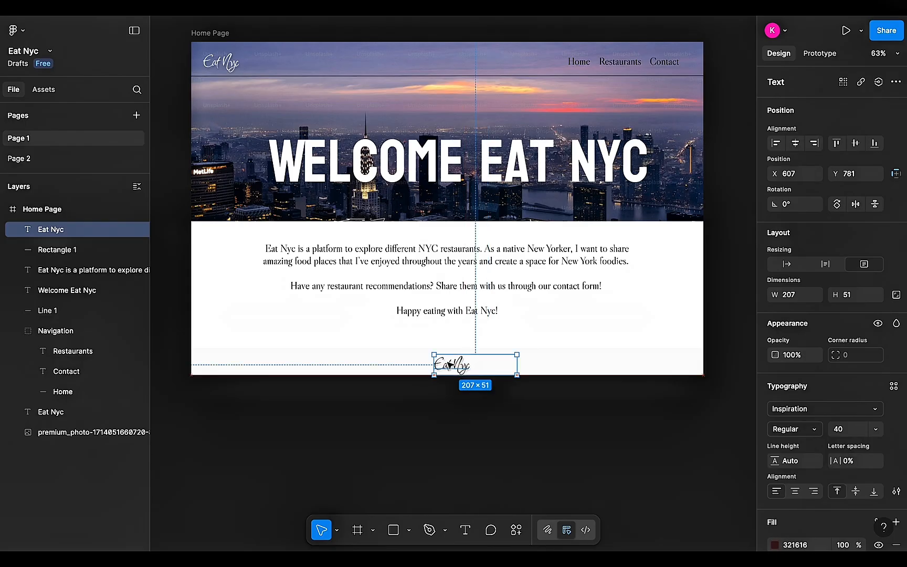
click(587, 394)
Enlarge the bottom rectangle to a height of about 94 at Y 747, and move the Eat Nyc logo inside it up to Y 768
click(475, 357)
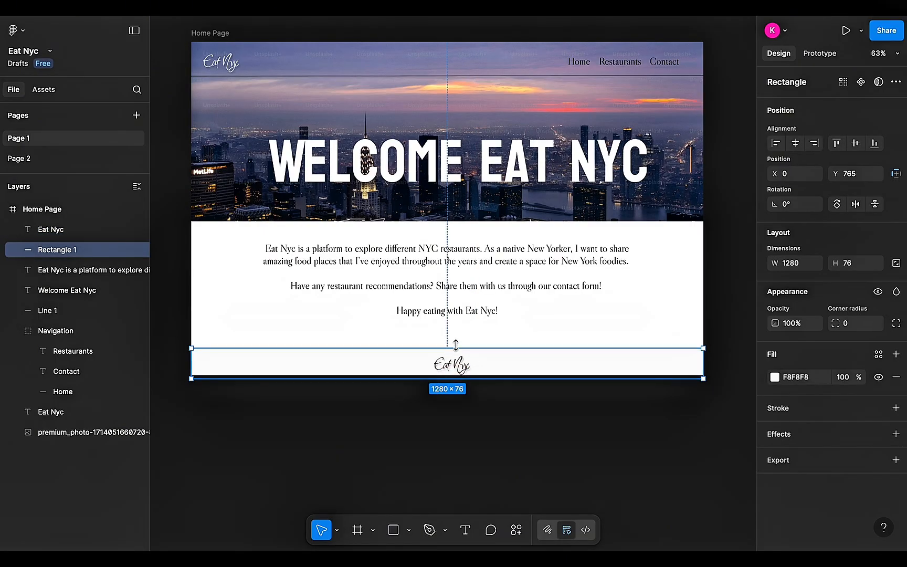
mouse_move(452, 347)
mouse_down()
mouse_move(451, 339)
mouse_move(454, 368)
mouse_move(454, 359)
mouse_up()
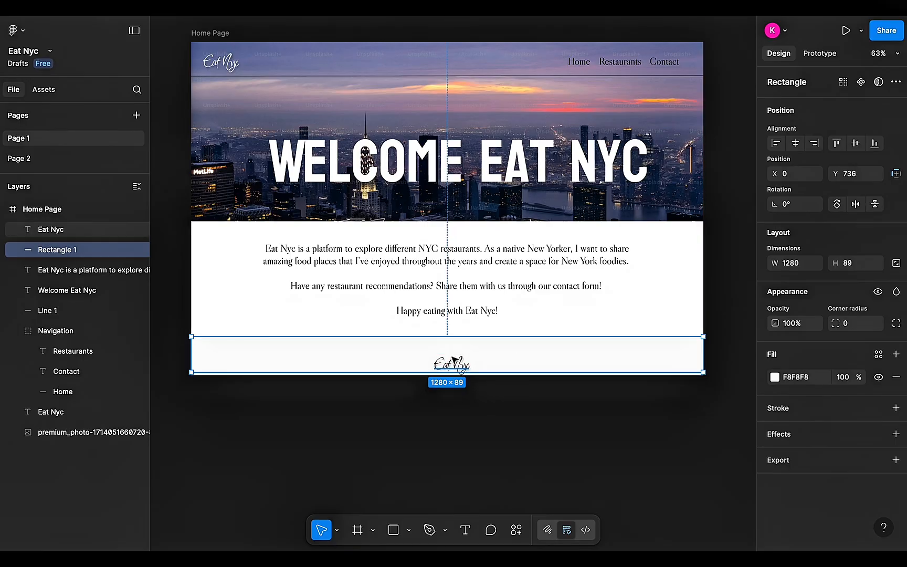
key(ctrl+z)
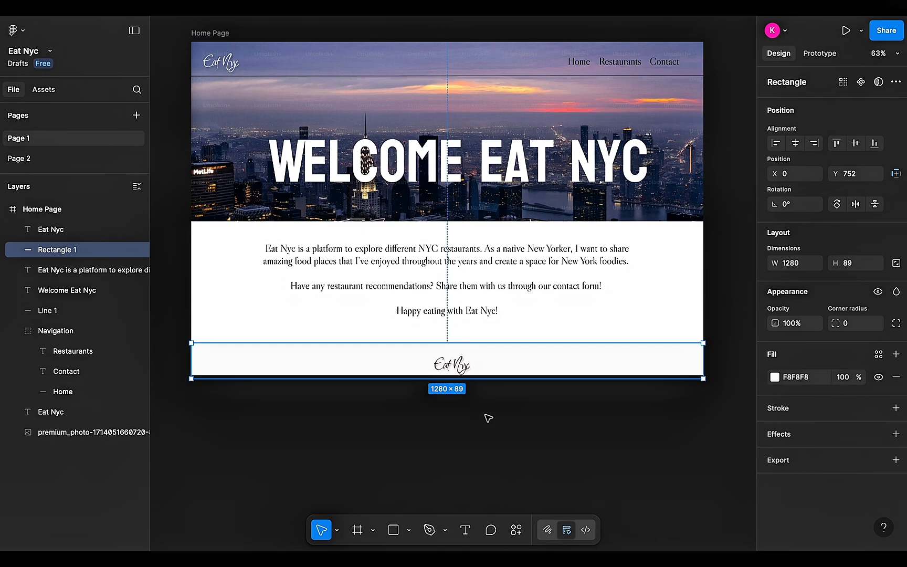
click(522, 401)
click(503, 355)
mouse_move(456, 343)
mouse_down()
mouse_move(456, 335)
mouse_move(459, 362)
mouse_up()
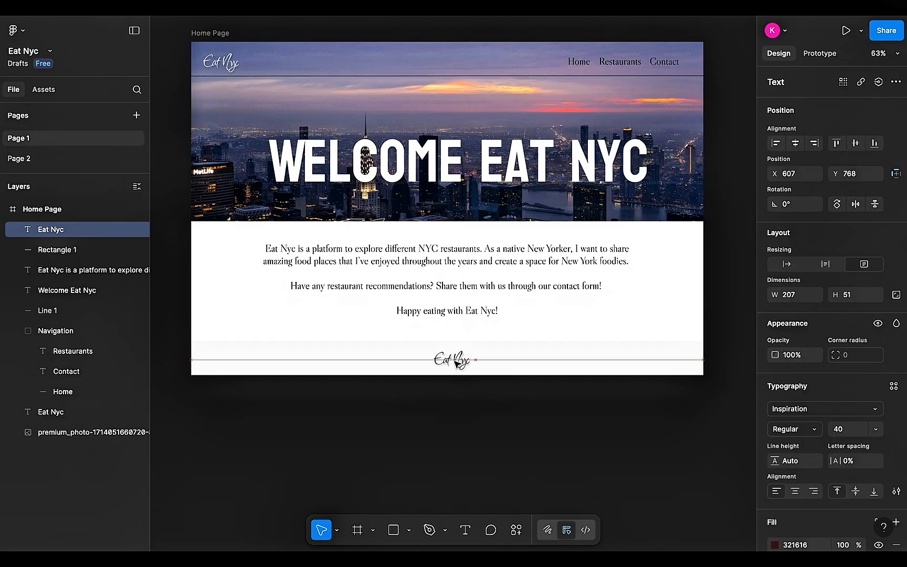
click(530, 373)
mouse_move(449, 361)
mouse_down()
mouse_move(441, 361)
mouse_move(449, 361)
mouse_up()
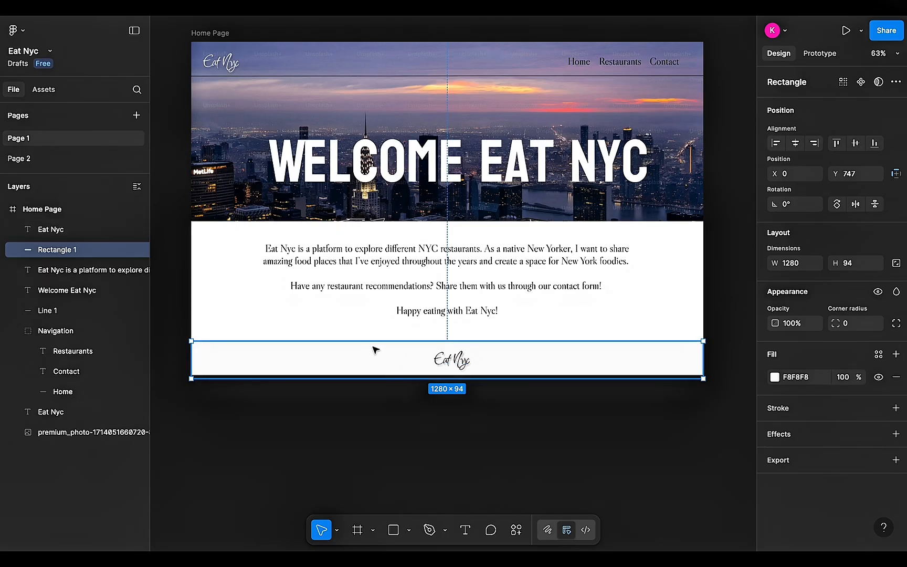
Rename the bottom rectangle's layer as Footer
double_click(87, 252)
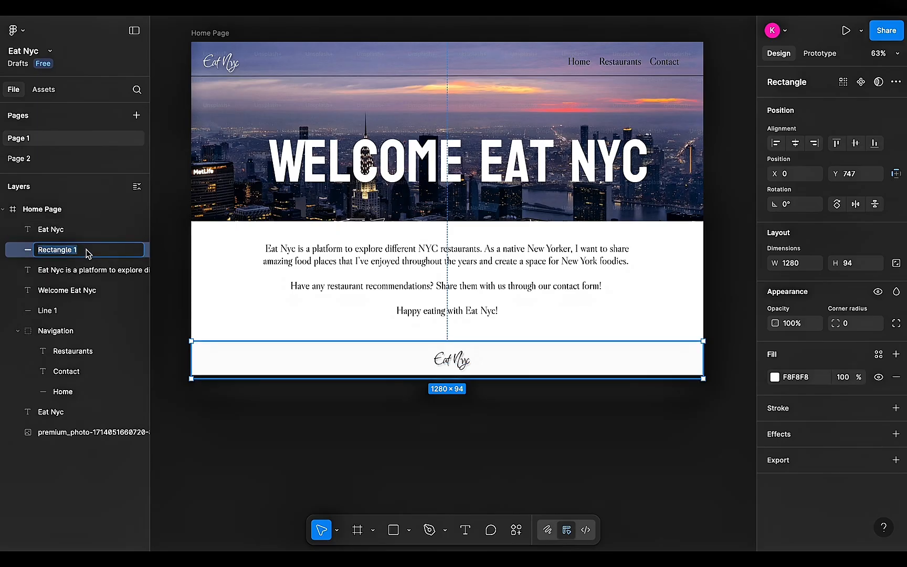
text(Footer)
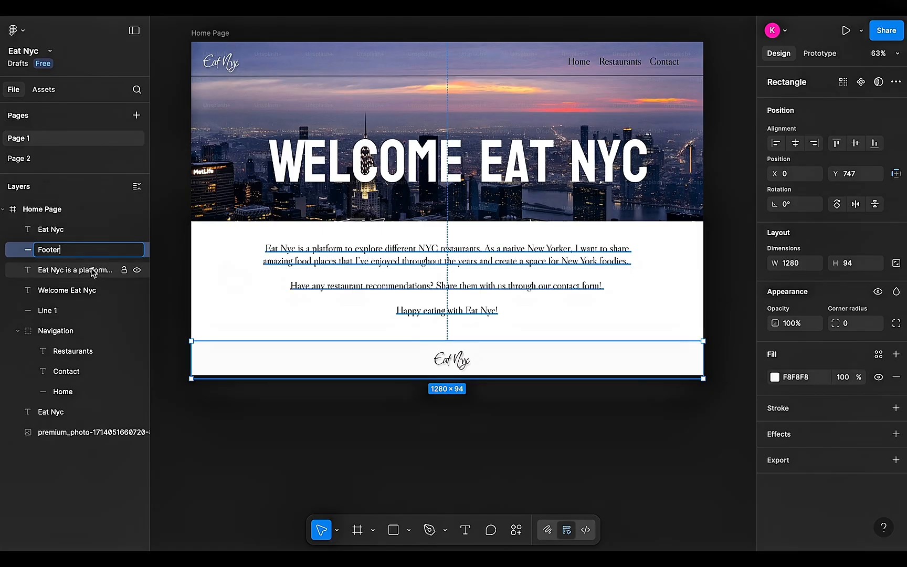
click(449, 363)
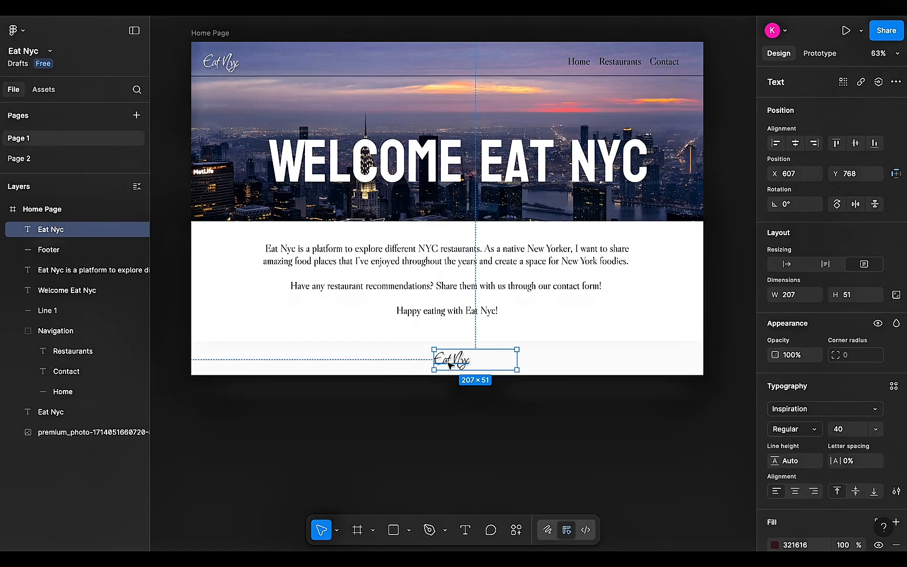
Move the lower Eat Nyc logo's layer beneath Footer, and send the Footer rectangle to the back of the layer order
mouse_move(77, 233)
mouse_down()
mouse_move(91, 251)
mouse_move(90, 231)
mouse_move(91, 241)
mouse_up()
click(93, 229)
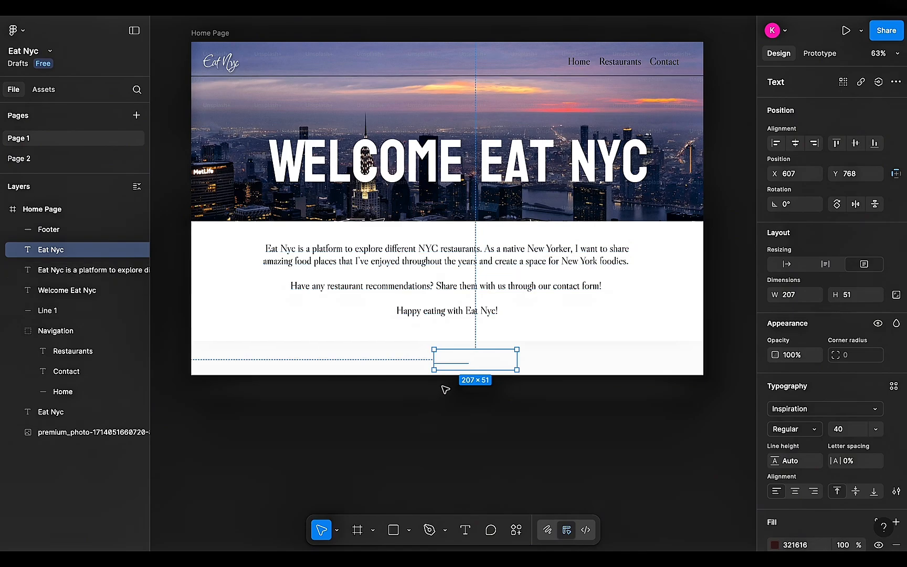
click(462, 368)
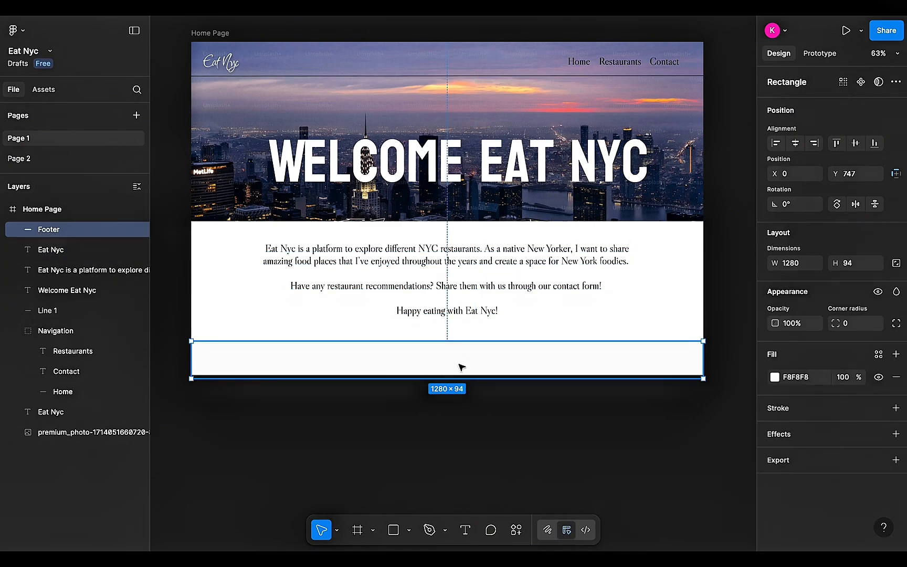
right_click(461, 367)
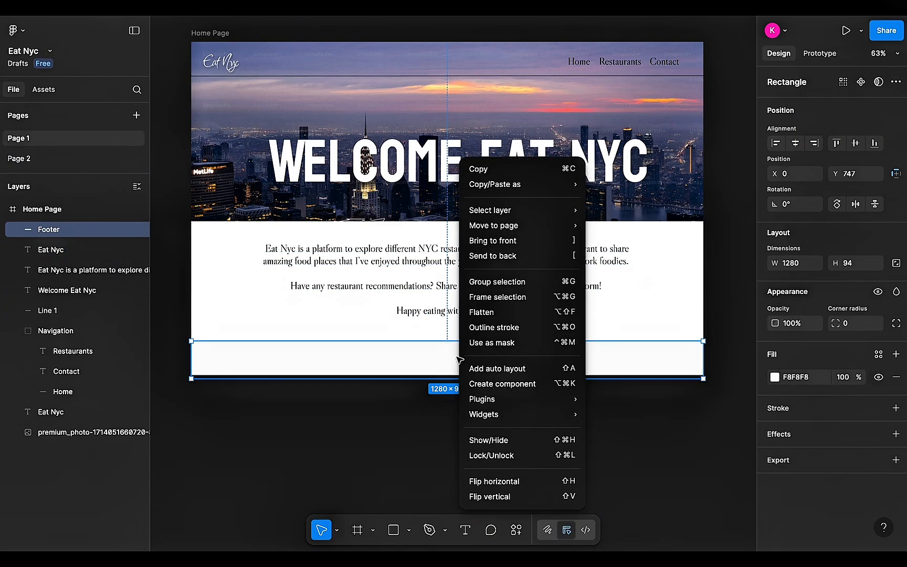
click(522, 254)
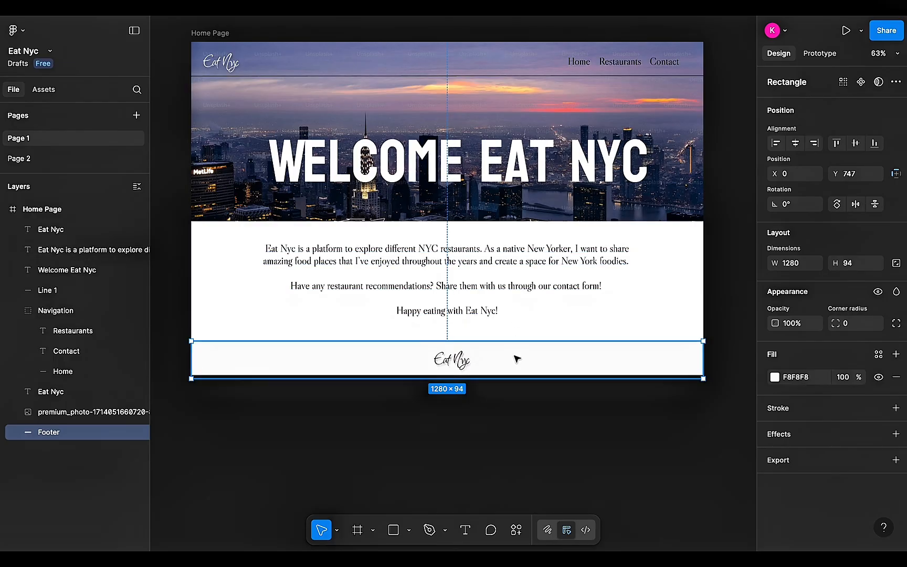
Search the component assets for "inst" and insert the Instagram icon from Simple Design System
click(528, 400)
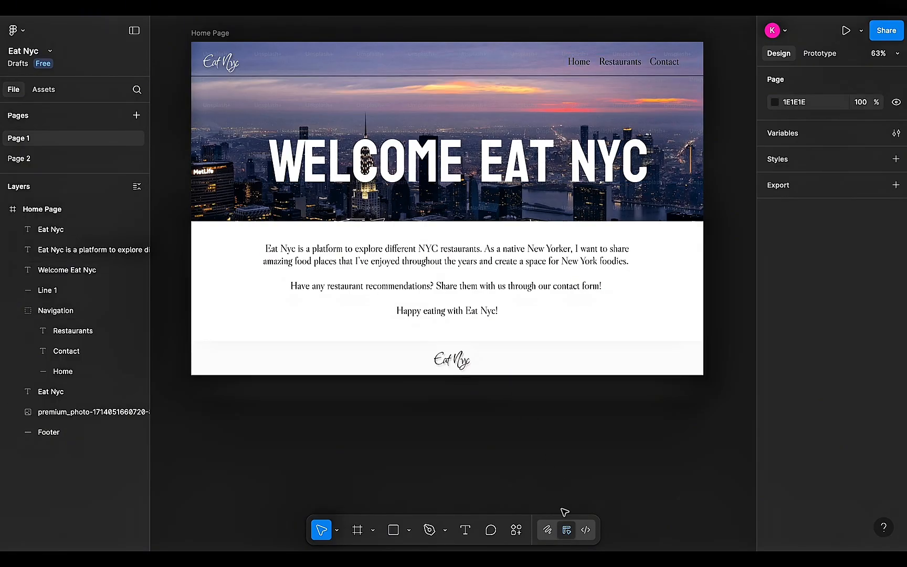
click(517, 531)
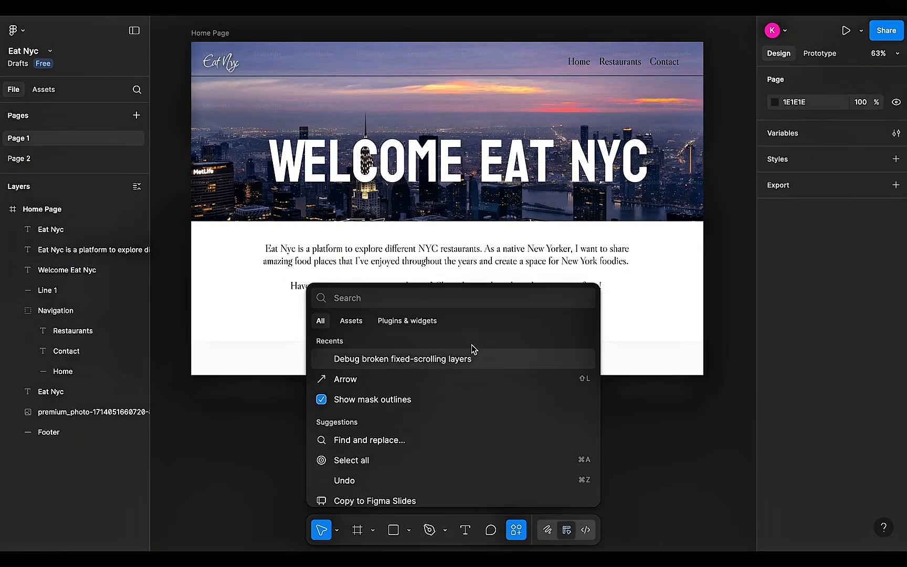
click(352, 323)
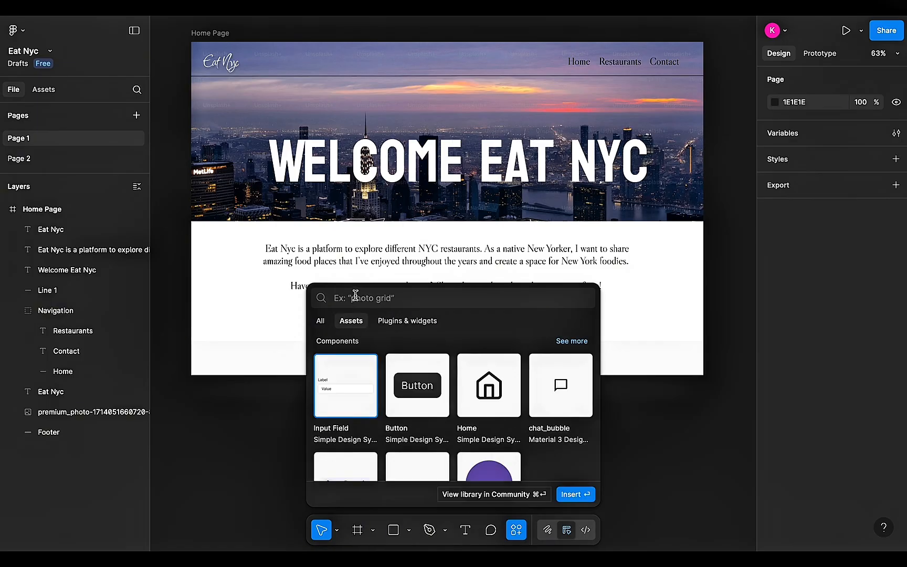
text(inst)
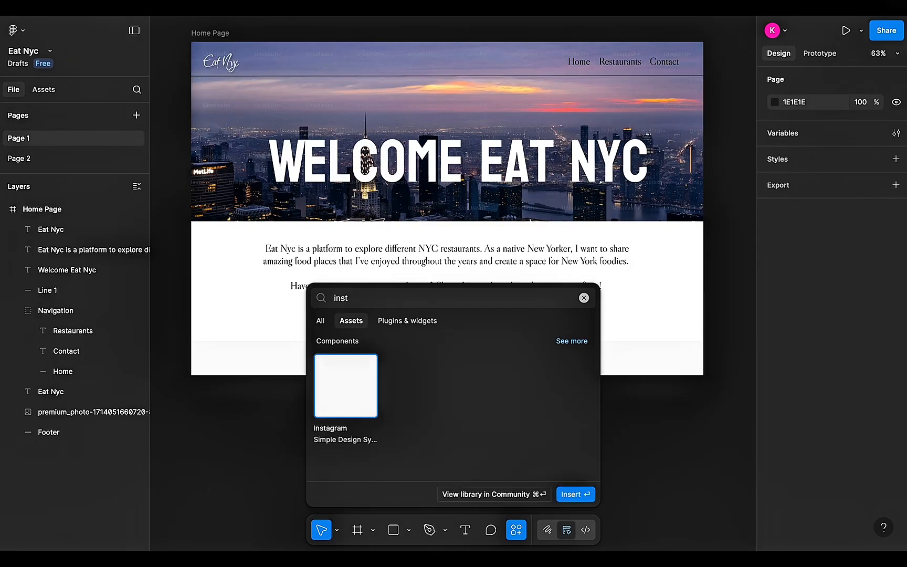
click(351, 389)
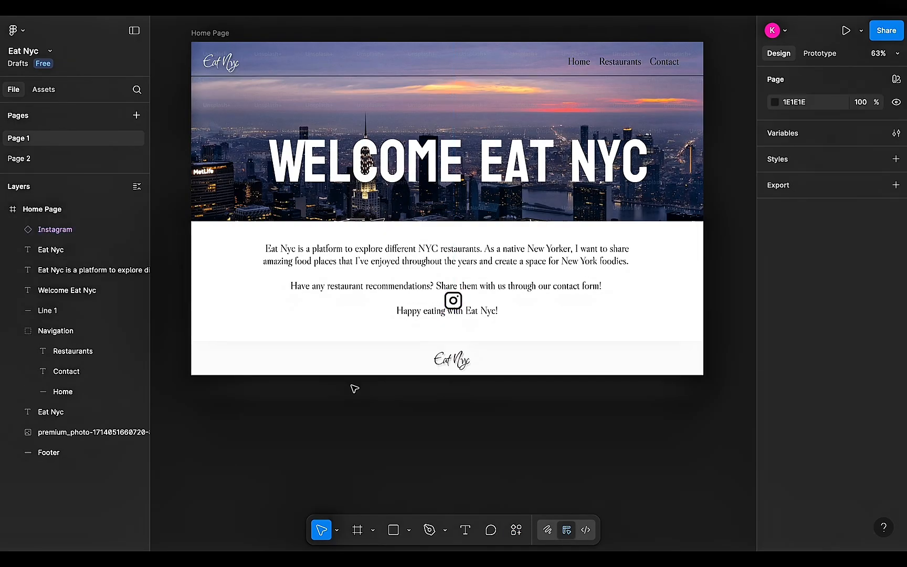
Move the Instagram icon into the footer at about X 1122, Y 779, and scale it down to about 33 × 34
click(419, 359)
click(454, 305)
drag(455, 309, 655, 369)
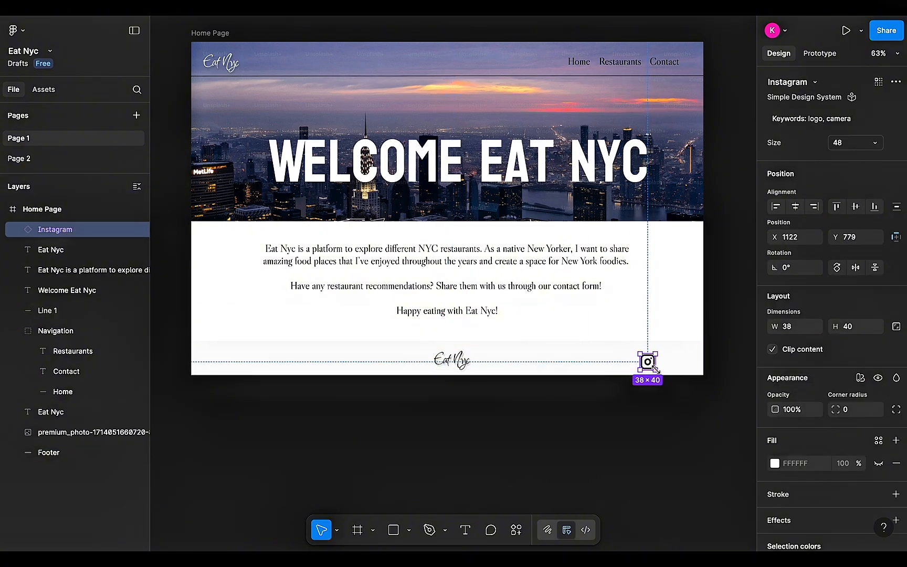
key(ctrl+z)
scroll(652, 324, up, 5)
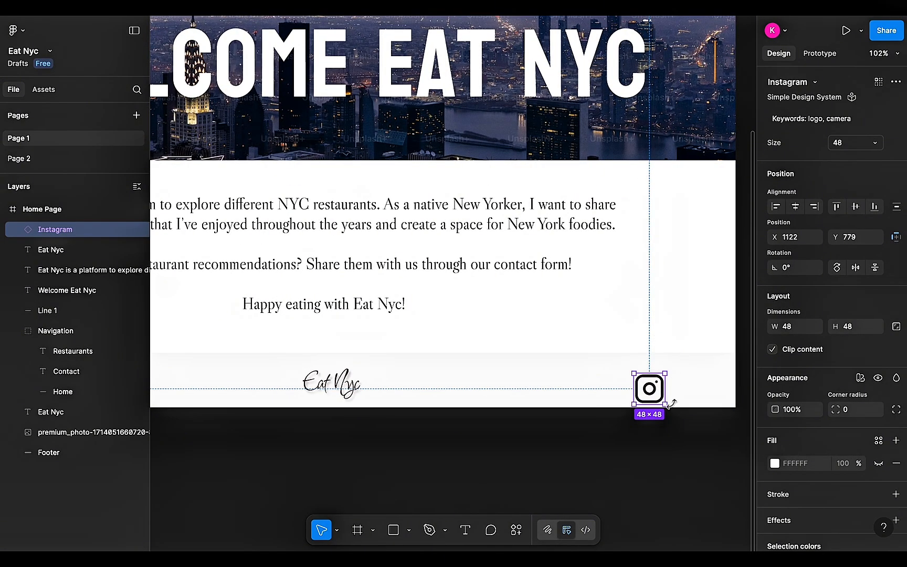
drag(661, 399, 670, 382)
click(658, 391)
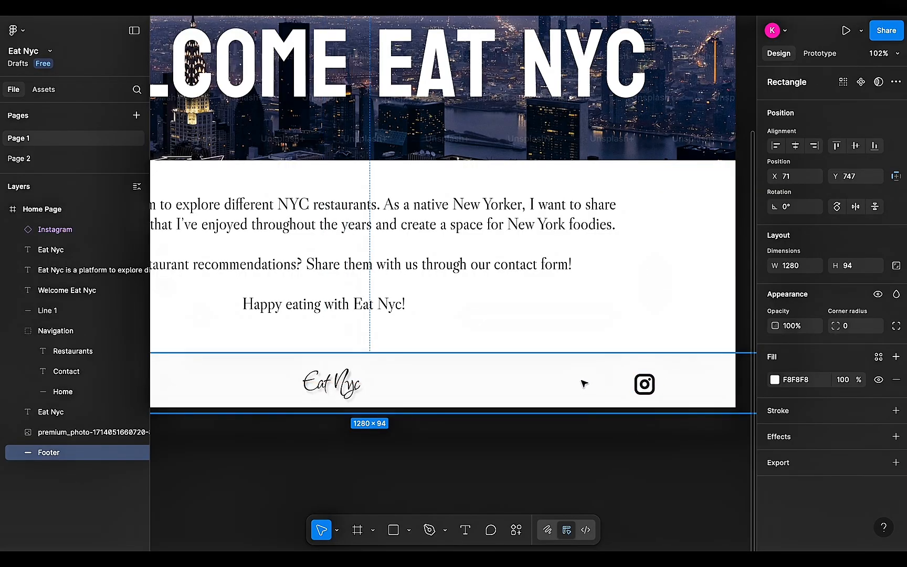
Add a text box about 101 × 30 beside the footer's Instagram icon, with the text "Follow us"
click(464, 538)
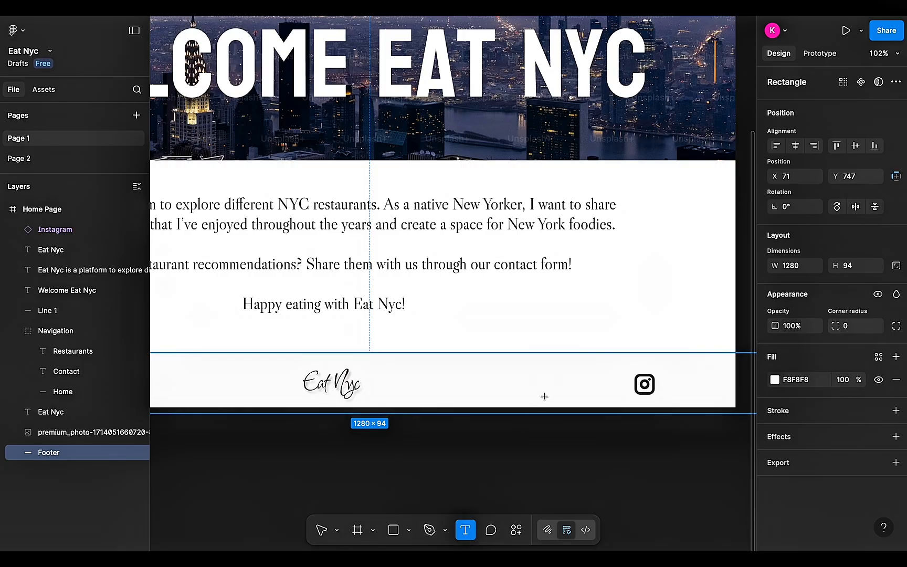
drag(550, 374, 615, 394)
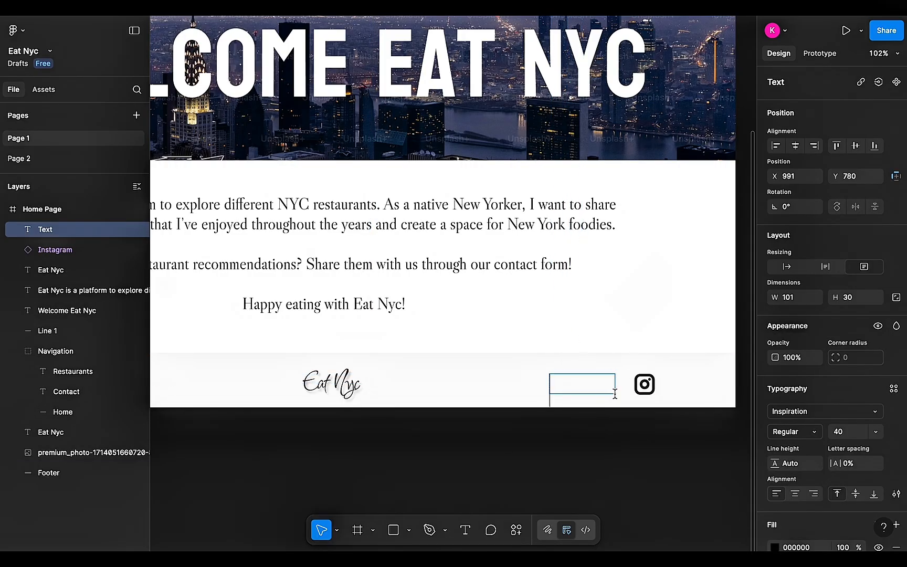
text(Inspirat)
key(BackSpace)
key(BackSpace)
key(BackSpace)
key(BackSpace)
text(Follow u)
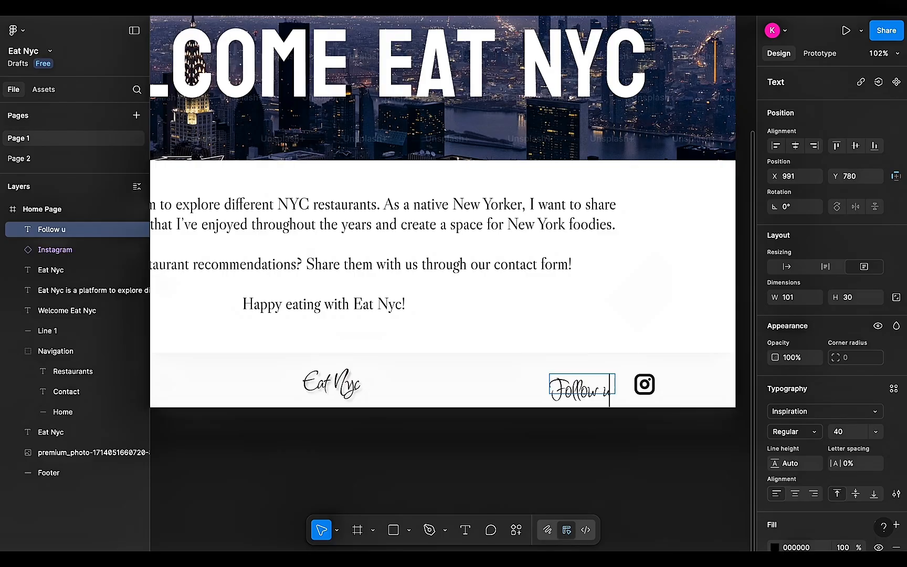
text(s)
Reposition and widen the footer text box to about 249, and extend its text to "Follow us on Instagram"
key(Escape)
drag(579, 389, 656, 371)
click(587, 374)
double_click(585, 375)
click(588, 363)
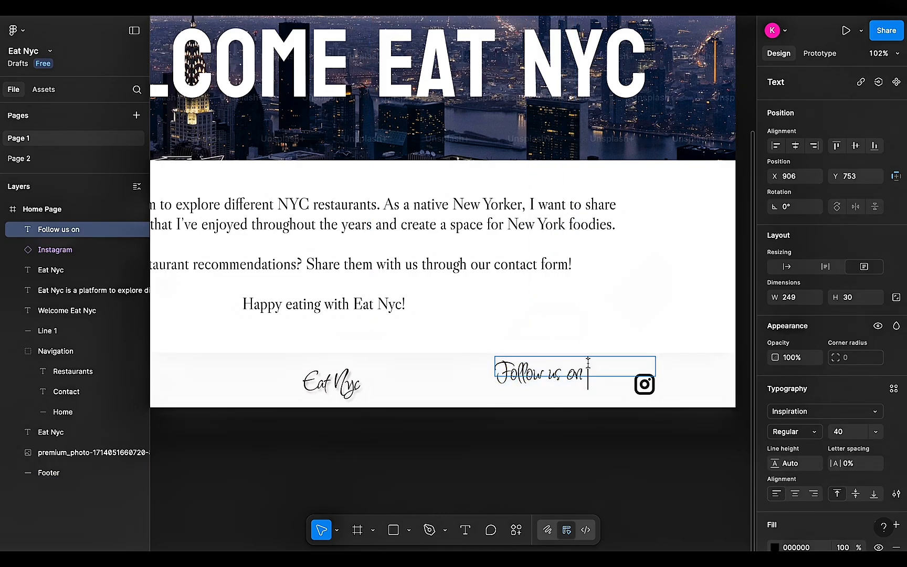
text(Insta)
key(BackSpace)
key(BackSpace)
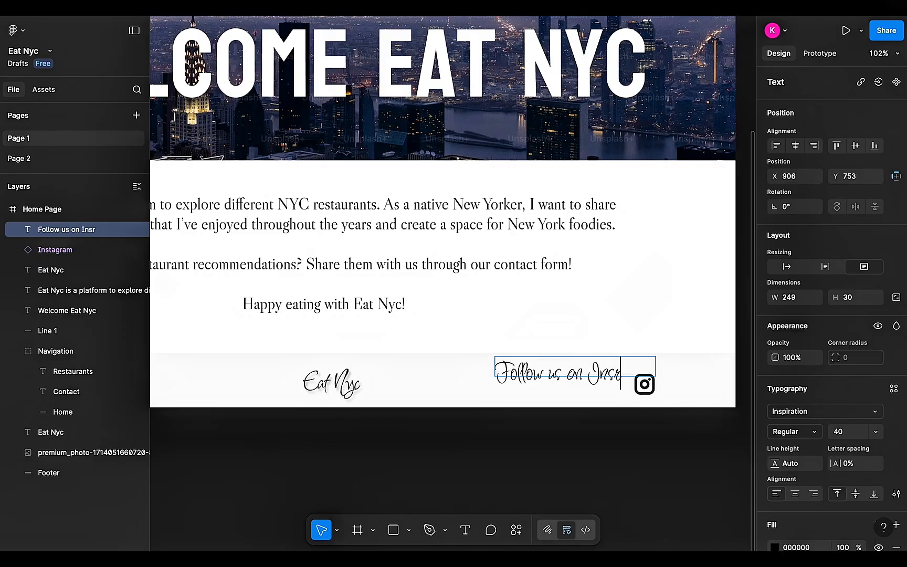
text(tagram)
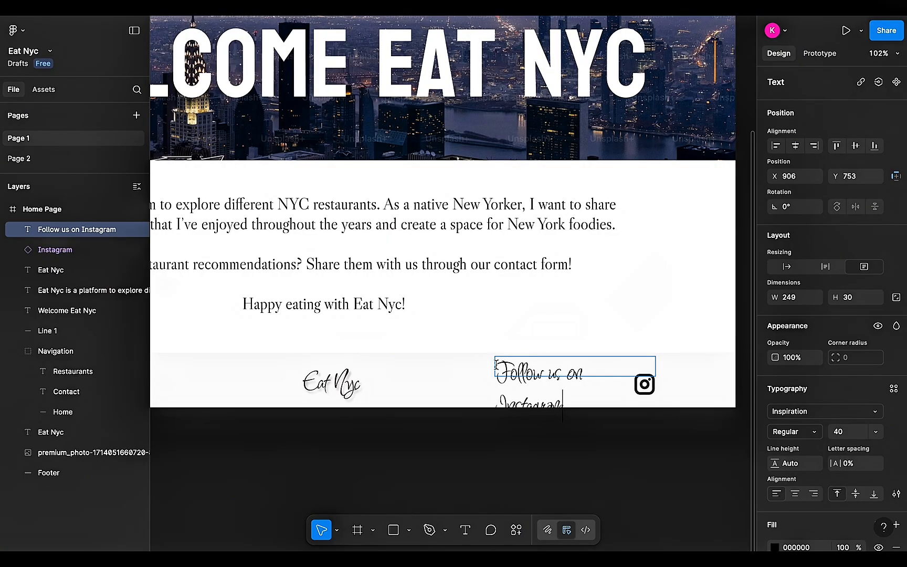
Widen the "Follow us on Instagram" text box to about 305 and set its font size to 30
click(522, 297)
click(496, 366)
drag(493, 370, 459, 370)
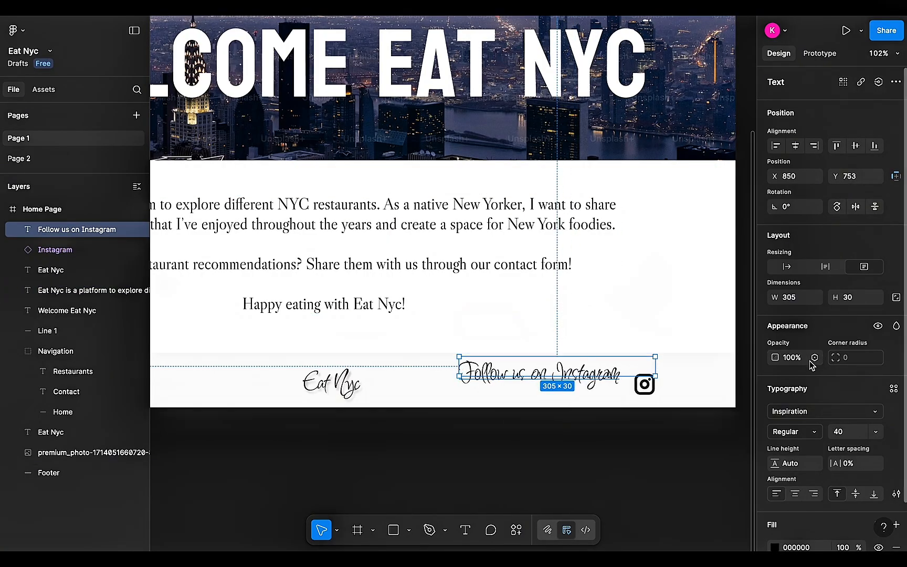
click(838, 432)
text(30)
key(Return)
Move the "Follow us on Instagram" text to about X 914, Y 773, and change its font to Libre Caslon Display
click(693, 456)
drag(575, 374, 608, 383)
double_click(607, 383)
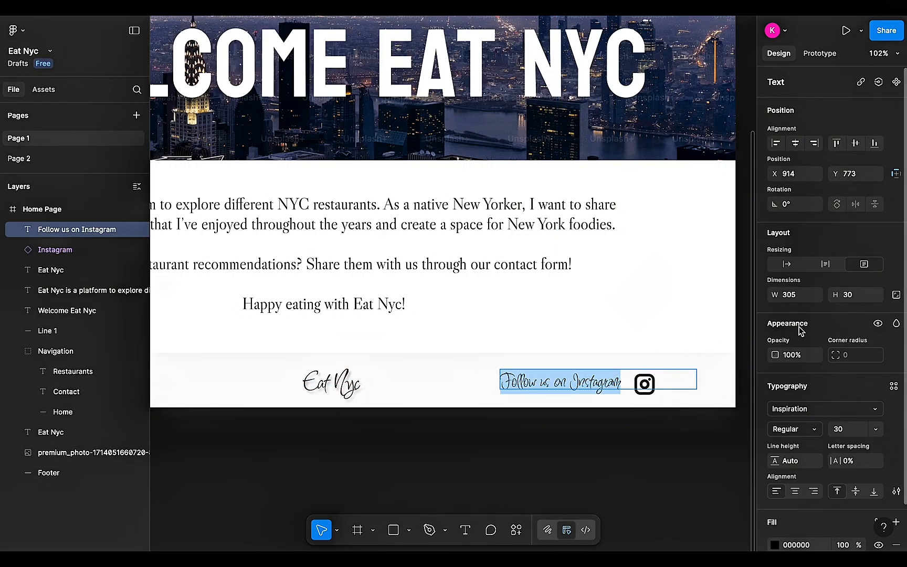
click(790, 416)
click(694, 252)
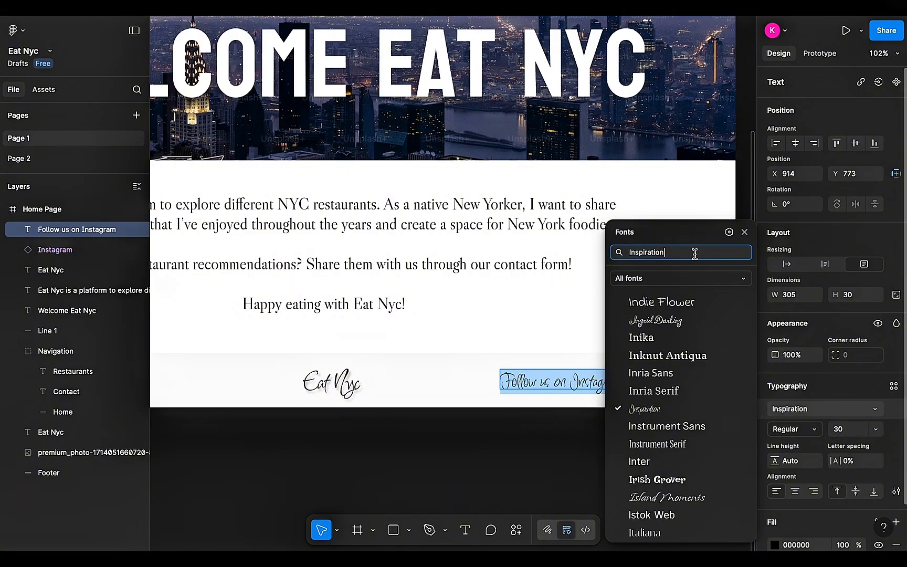
key(BackSpace)
key(BackSpace)
key(BackSpace)
key(BackSpace)
key(BackSpace)
key(BackSpace)
key(BackSpace)
key(BackSpace)
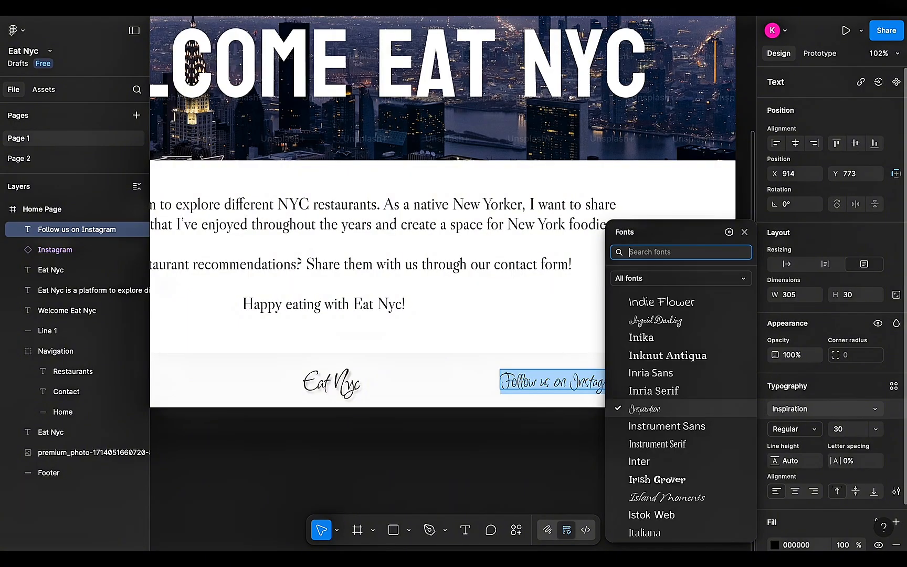
click(681, 284)
click(682, 305)
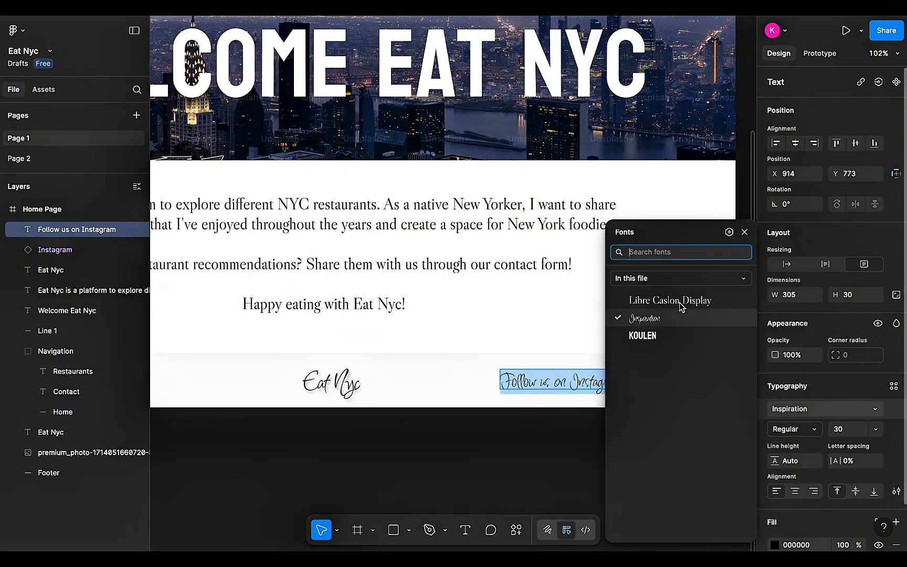
click(672, 303)
key(Escape)
Set the font size of the entire "Follow us on Instagram" text to 20
double_click(592, 389)
key(ctrl+a)
click(839, 430)
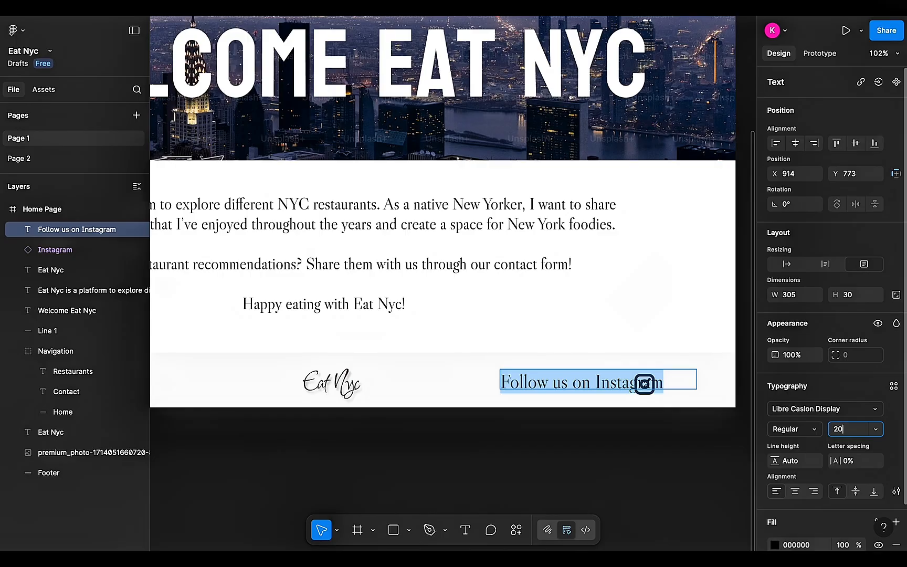
key(Return)
key(Escape)
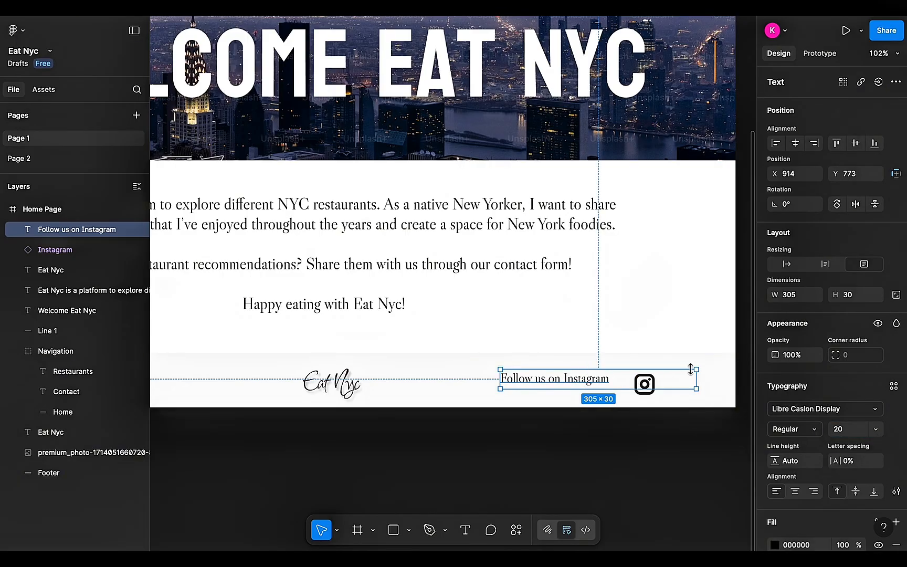
Narrow the "Follow us on Instagram" text box to about 180 and place it beside the Instagram icon at about X 942, Y 783
drag(696, 381, 595, 388)
click(648, 308)
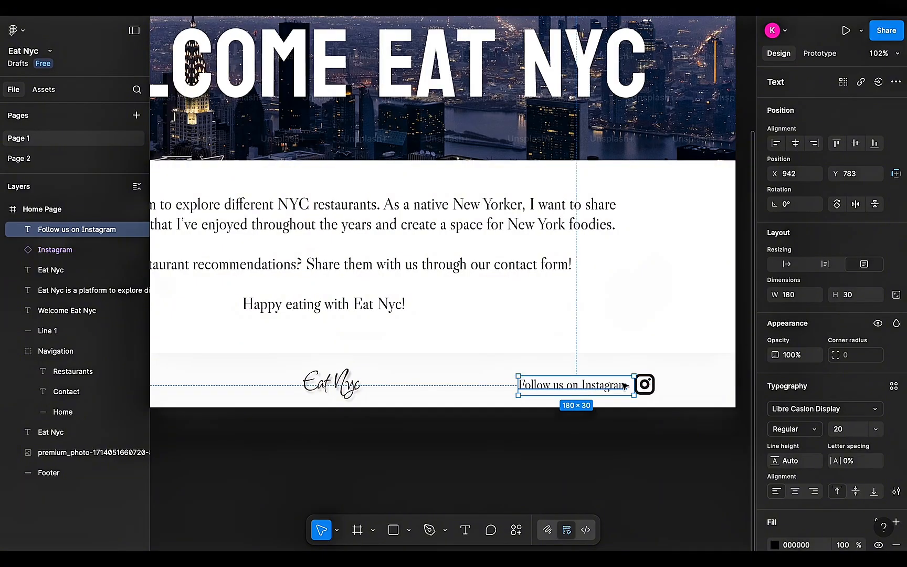
click(674, 382)
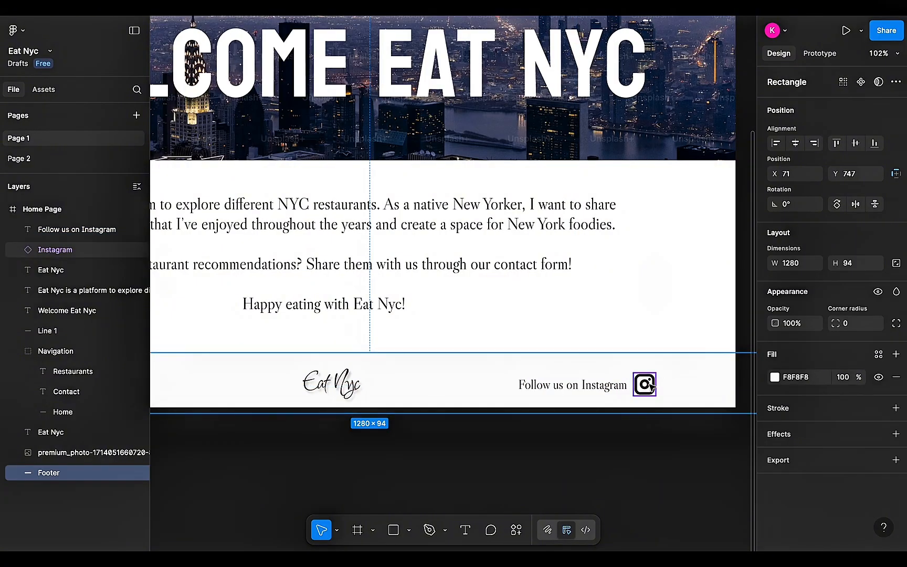
click(649, 386)
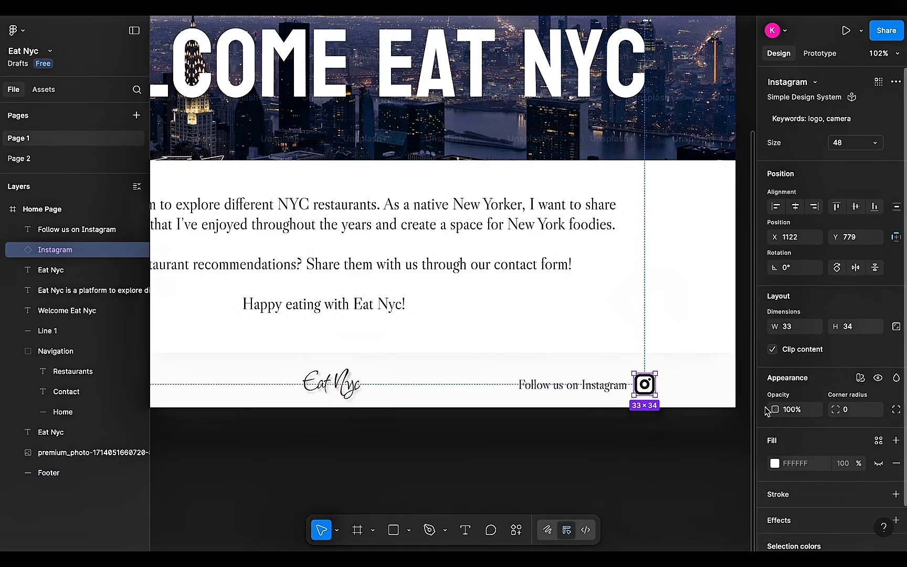
scroll(767, 411, down, 3)
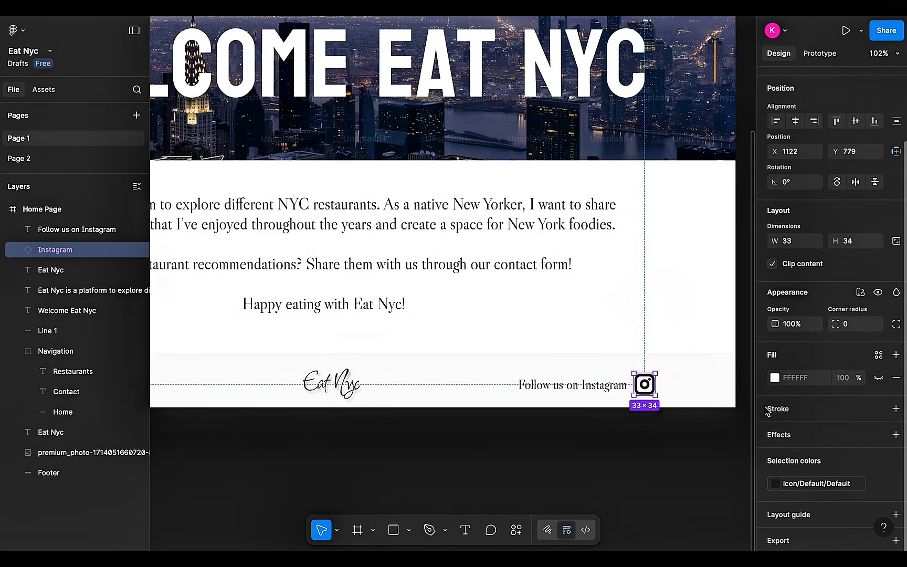
scroll(767, 411, up, 3)
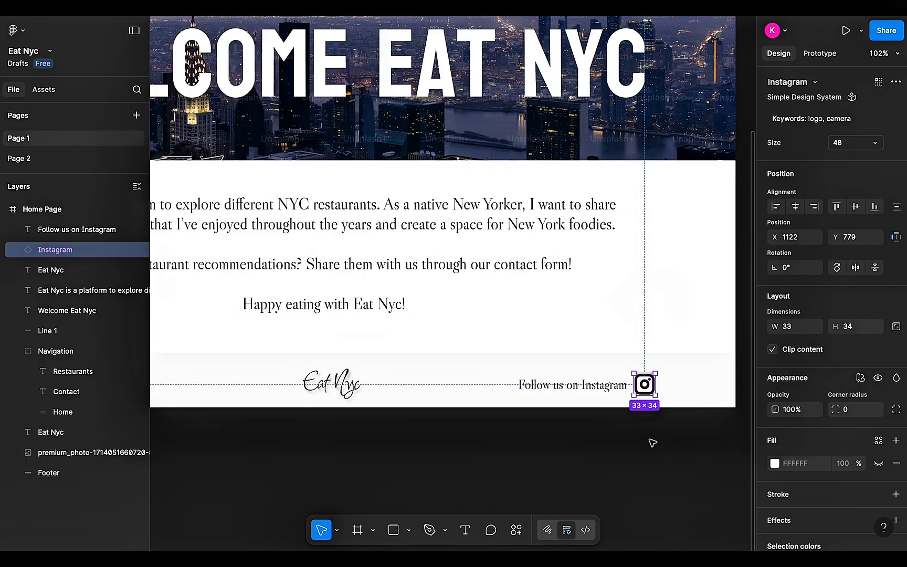
click(689, 389)
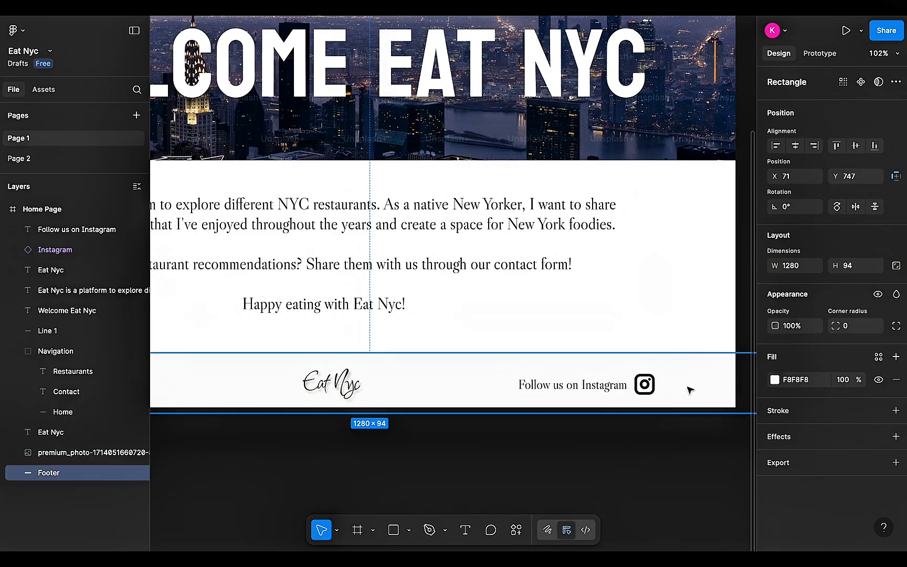
scroll(675, 306, down, 5)
scroll(675, 305, up, 2)
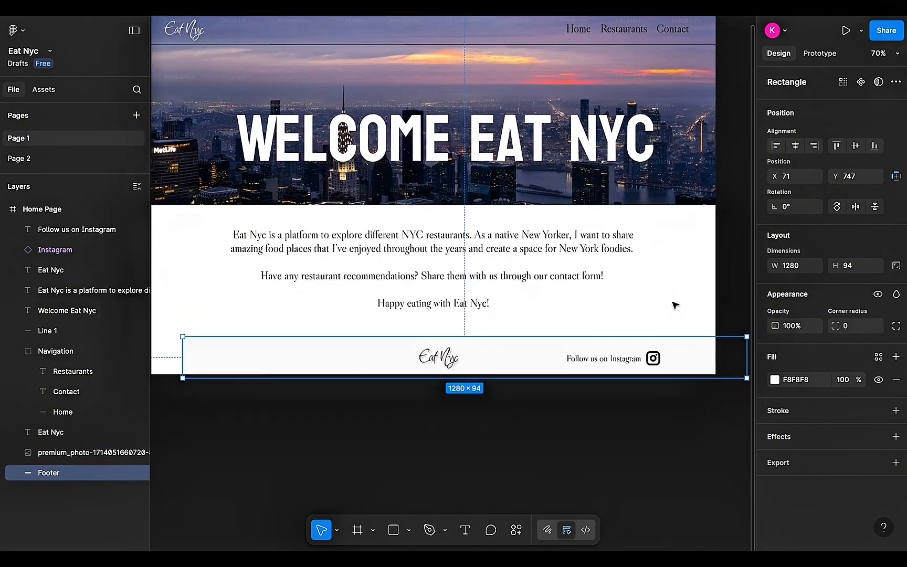
key(super+shift+backslash)
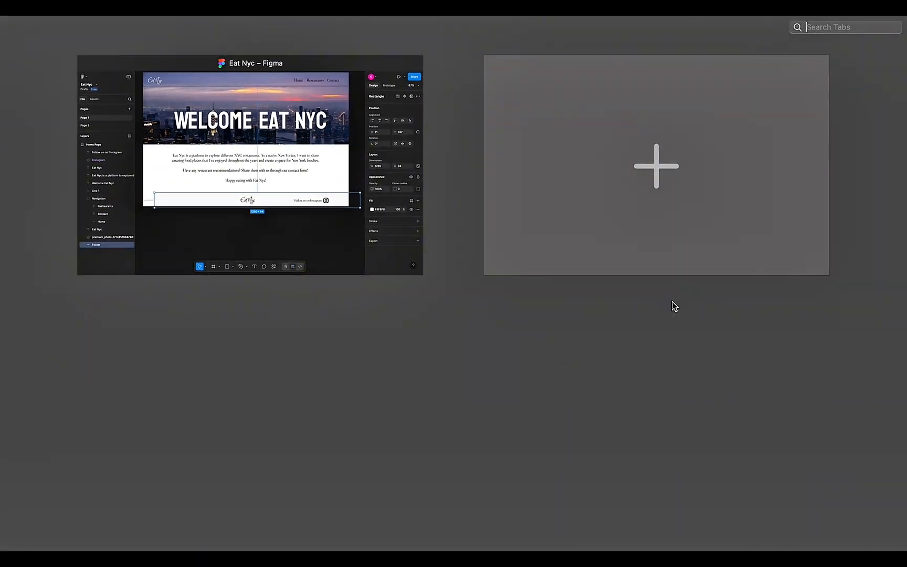
click(385, 198)
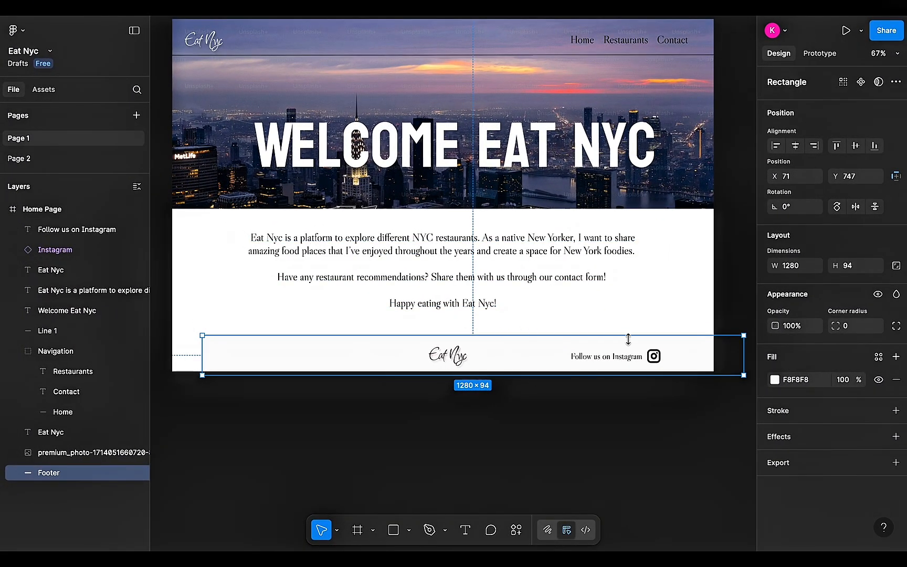
Try to shift the Footer rectangle back across the page width, and undo the move
click(690, 319)
drag(681, 355, 636, 351)
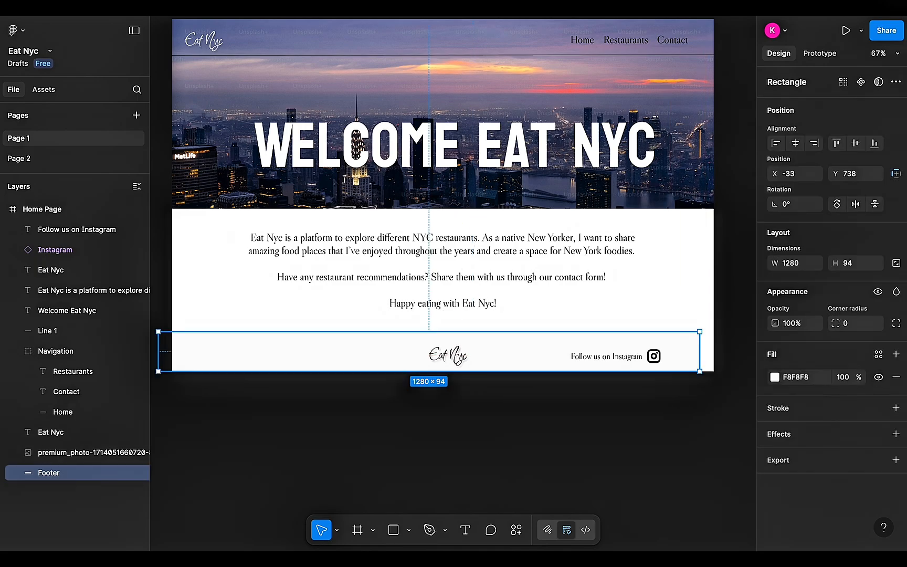
key(super+z)
Lock the Footer rectangle and undo the lock
click(685, 349)
right_click(687, 342)
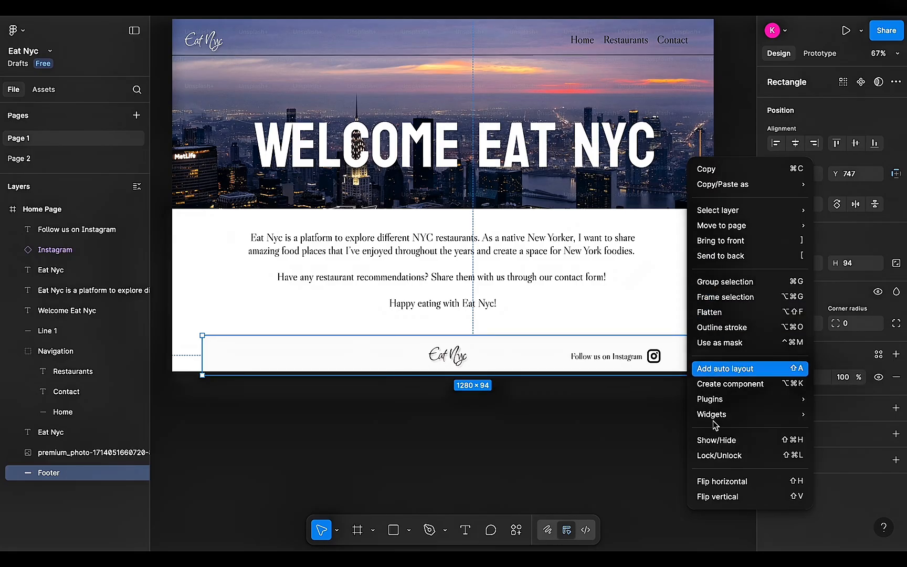
click(719, 455)
click(665, 348)
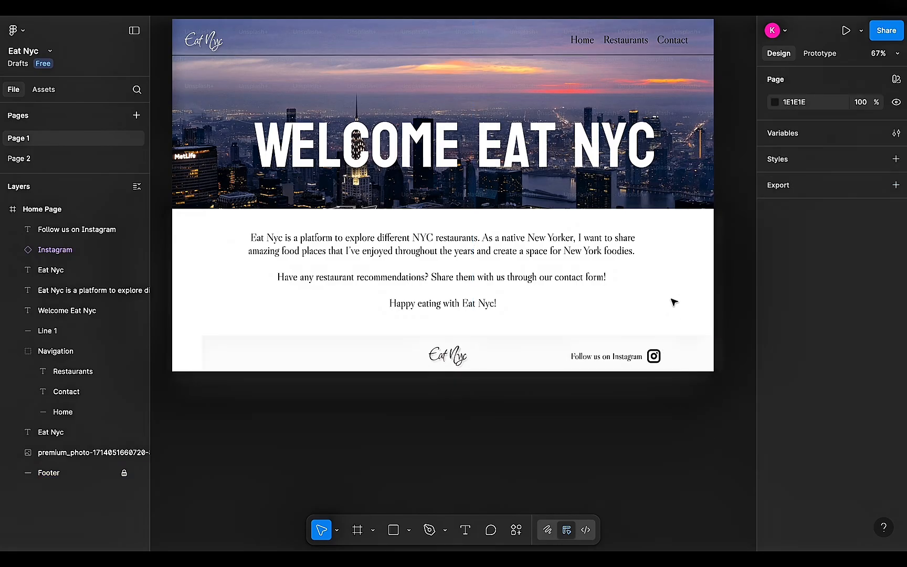
click(52, 473)
key(super+z)
key(super+z)
Unlock the Footer rectangle, shift it back to X -20 and widen it to 1300 so it spans the page
click(622, 340)
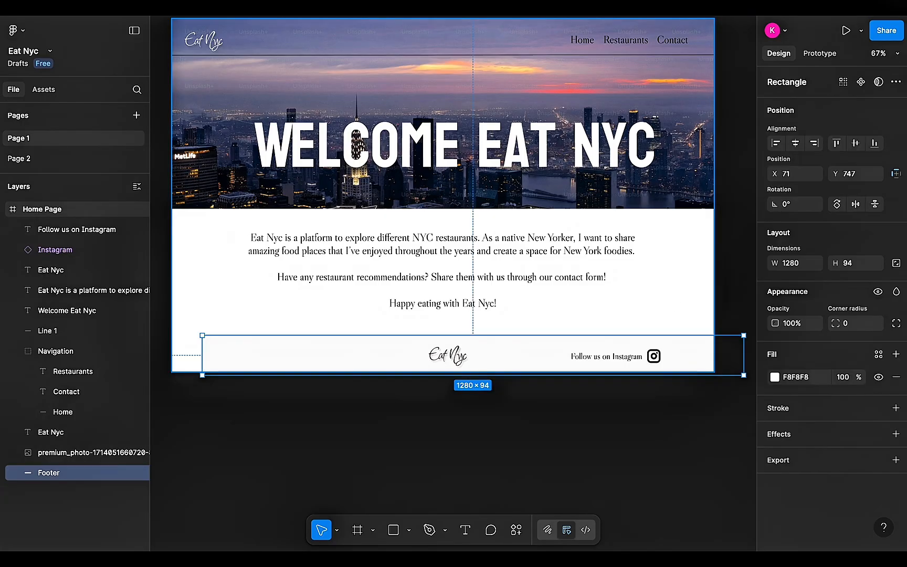
click(654, 356)
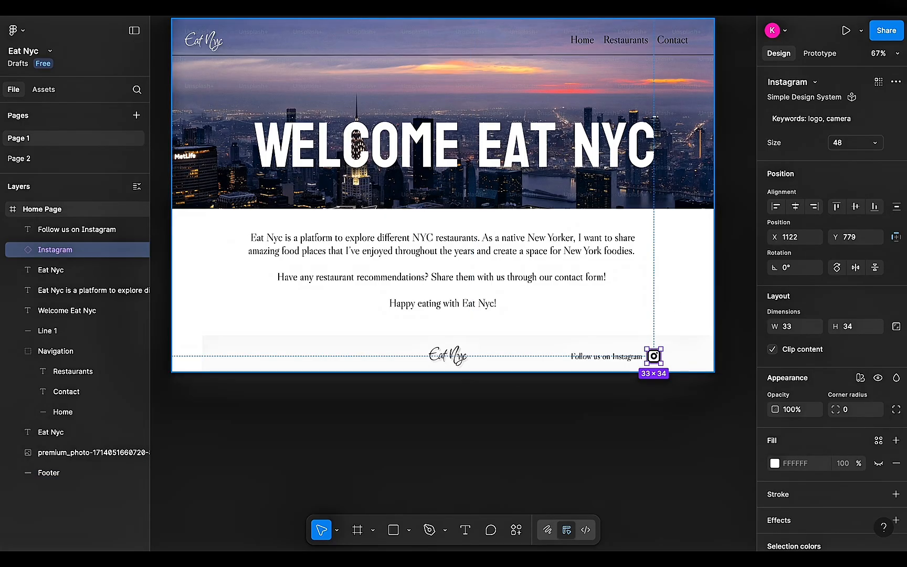
click(546, 352)
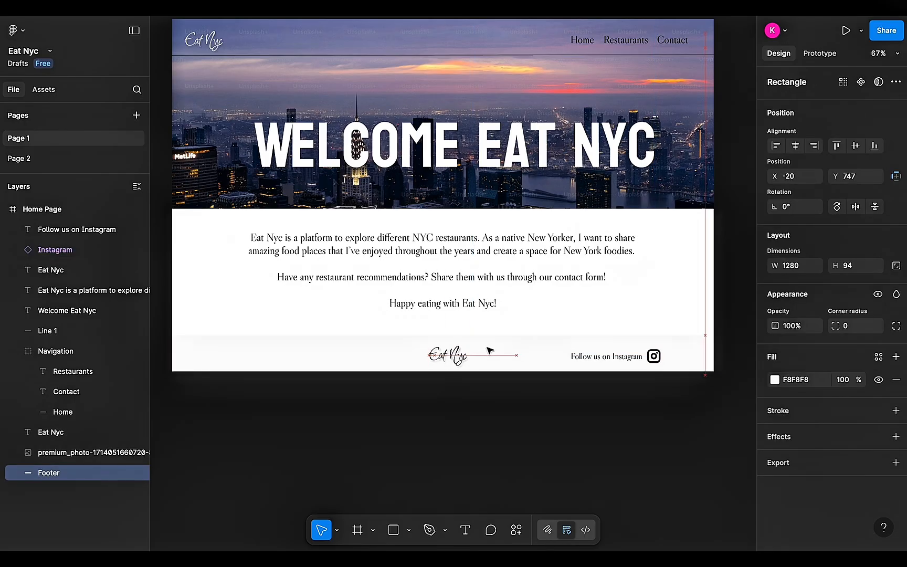
drag(710, 360, 713, 360)
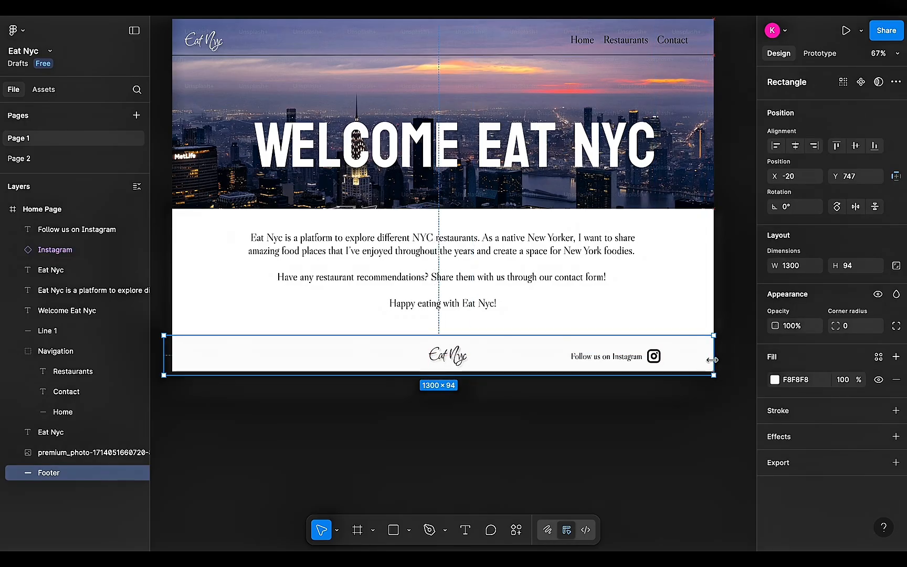
Lock the Footer rectangle in place
right_click(678, 353)
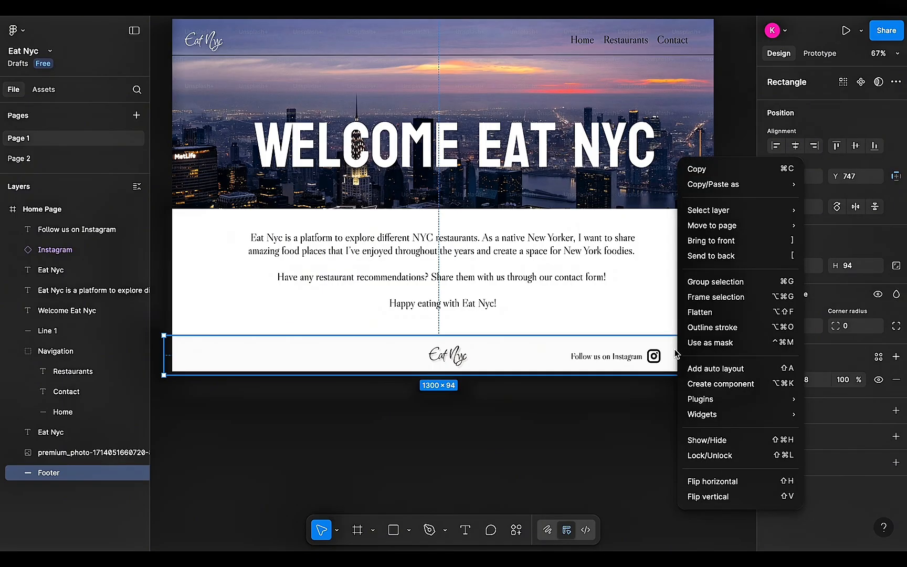
click(710, 455)
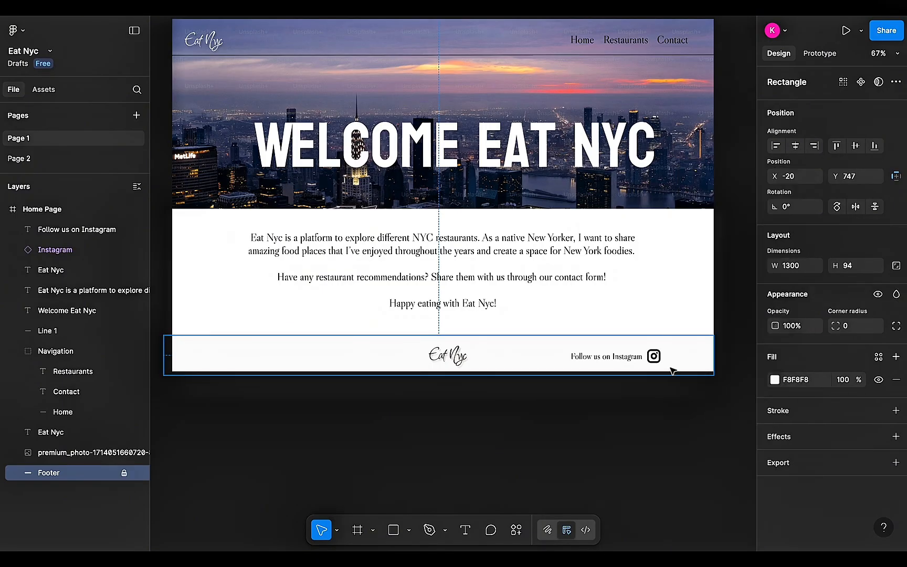
click(673, 349)
Move the "Follow us on Instagram" text and icon together to about X 1019, Y 777 and group them
drag(572, 373, 624, 359)
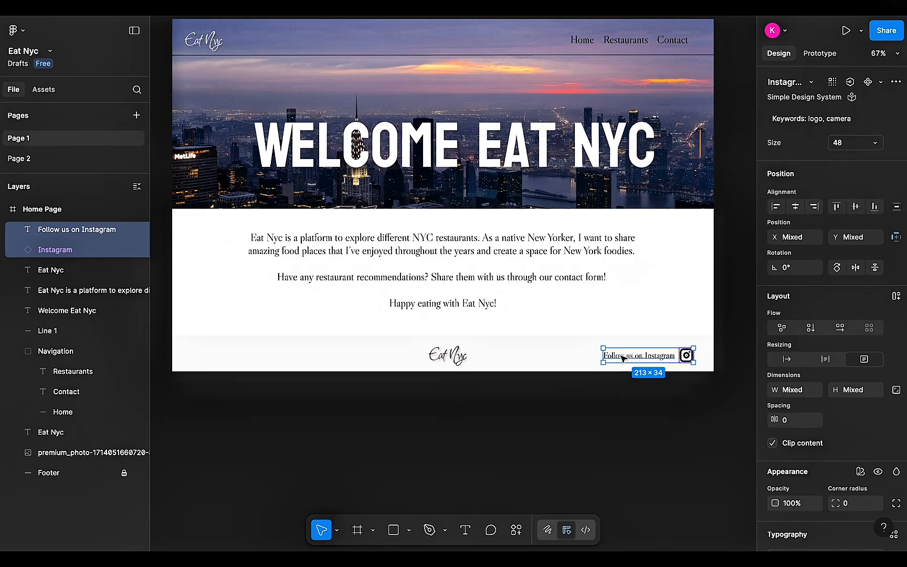
right_click(617, 355)
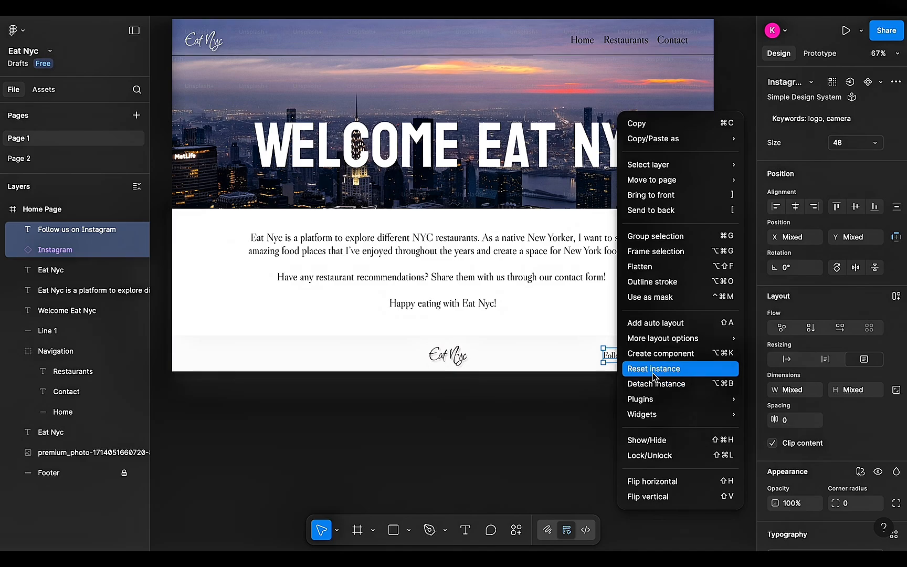
click(674, 240)
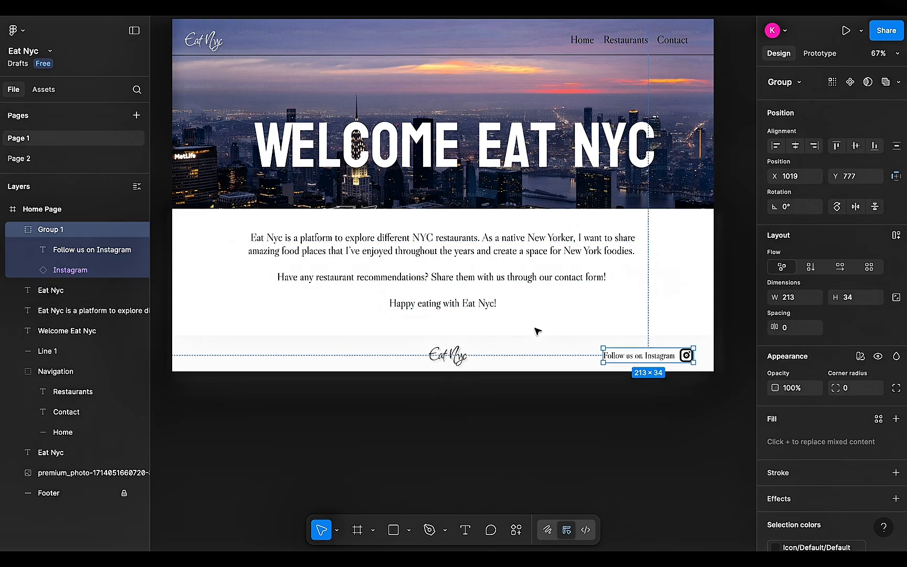
click(446, 387)
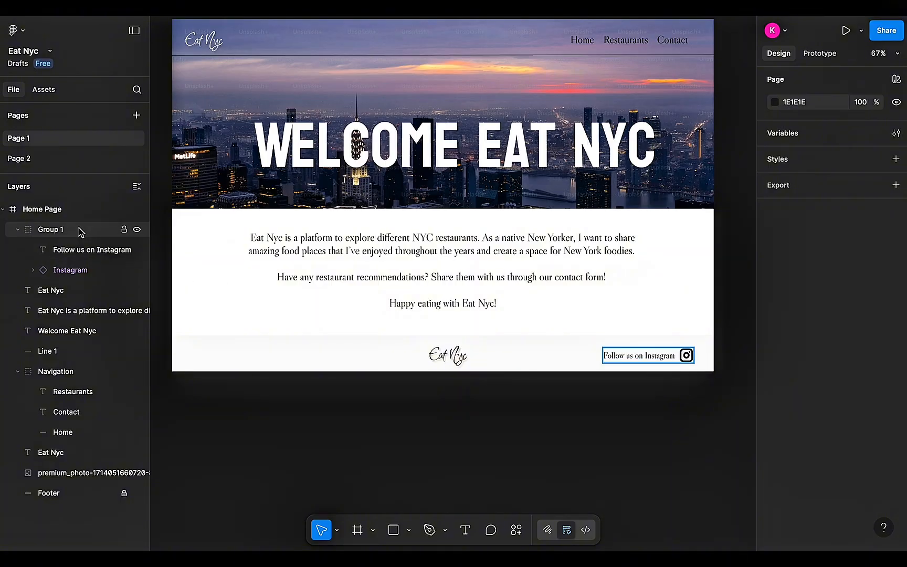
Rename the group holding the Instagram text and icon as Social
double_click(51, 230)
text(Social)
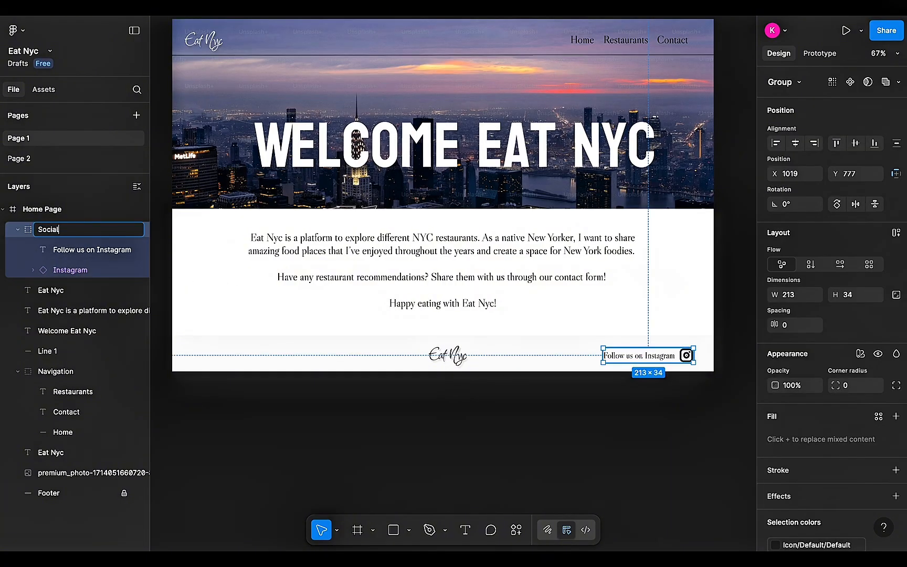
key(Return)
click(226, 320)
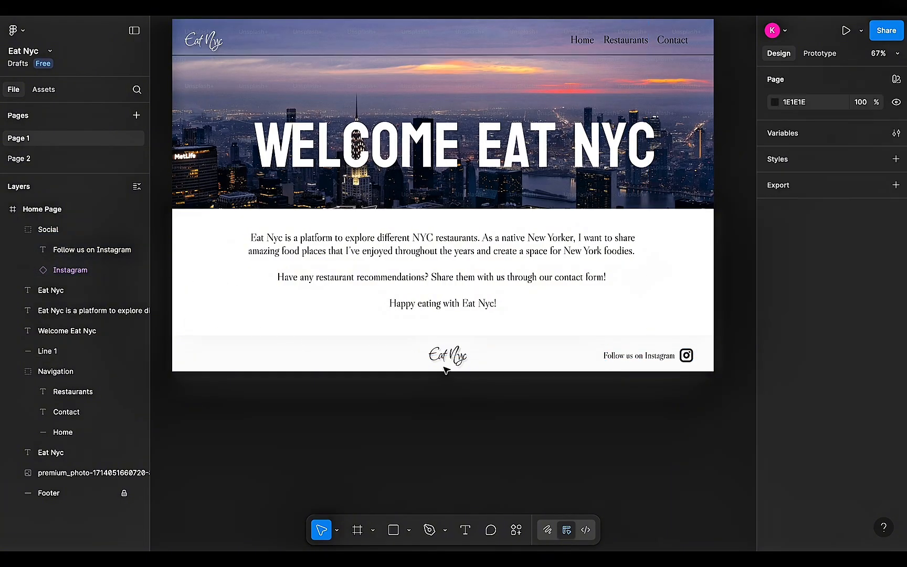
Unlock the Footer rectangle and ungroup the Instagram text and icon while all footer elements are selected
drag(672, 361, 674, 364)
click(537, 369)
click(53, 497)
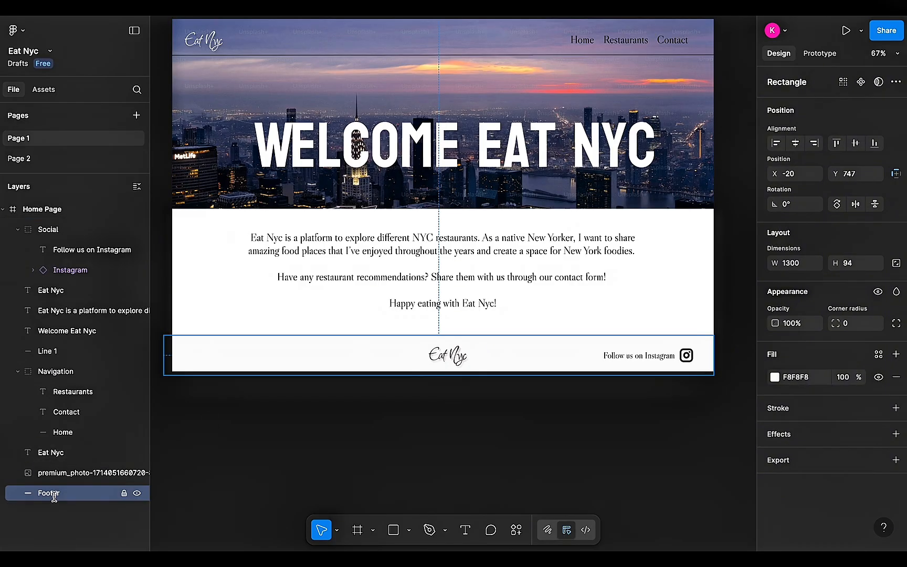
click(124, 493)
drag(182, 329, 716, 375)
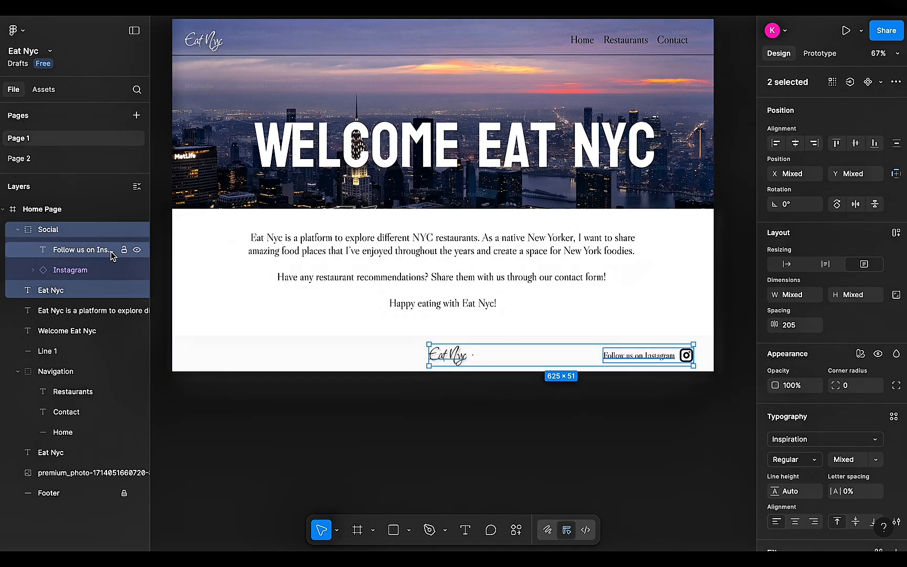
click(124, 493)
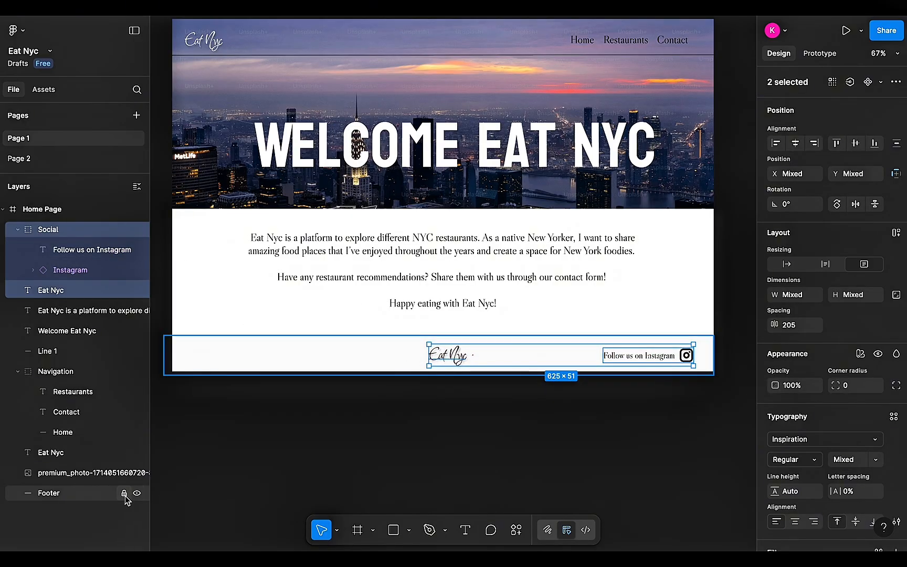
drag(177, 339, 713, 379)
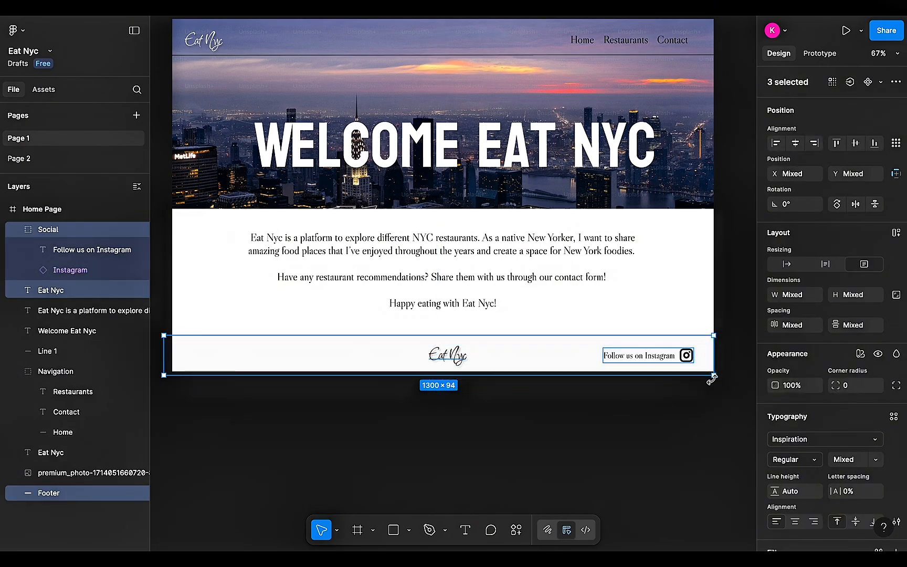
right_click(484, 349)
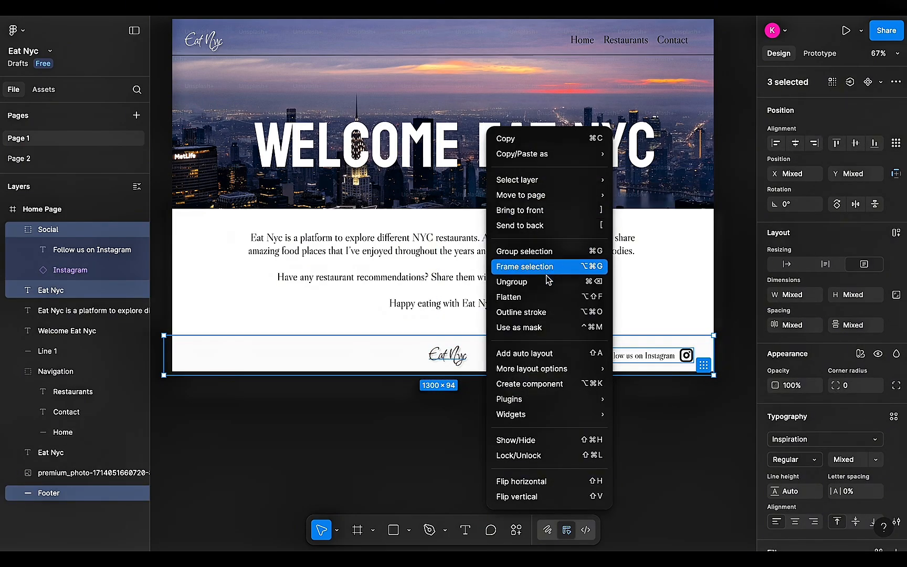
click(548, 282)
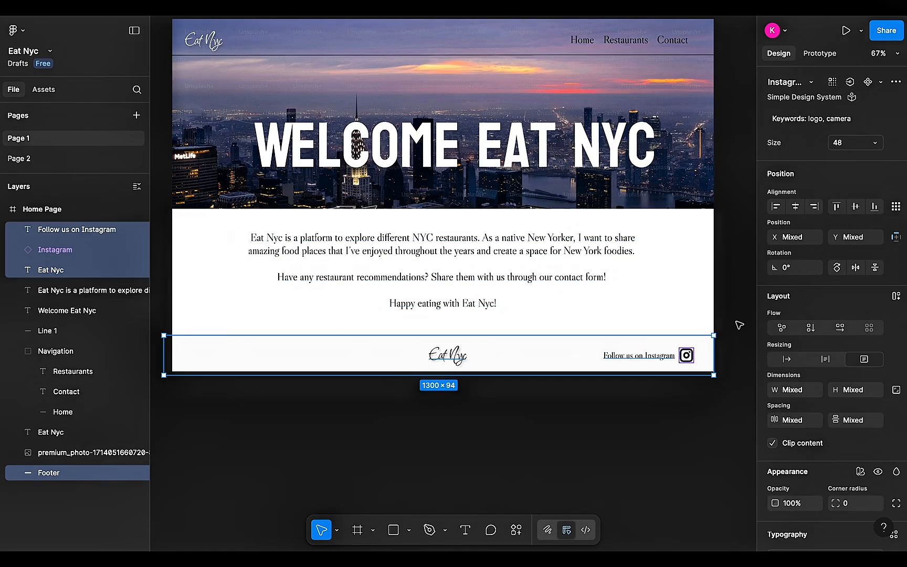
Group the Footer rectangle, the footer logo, the "Follow us on Instagram" text and the Instagram icon
click(740, 325)
drag(718, 331, 188, 377)
right_click(312, 349)
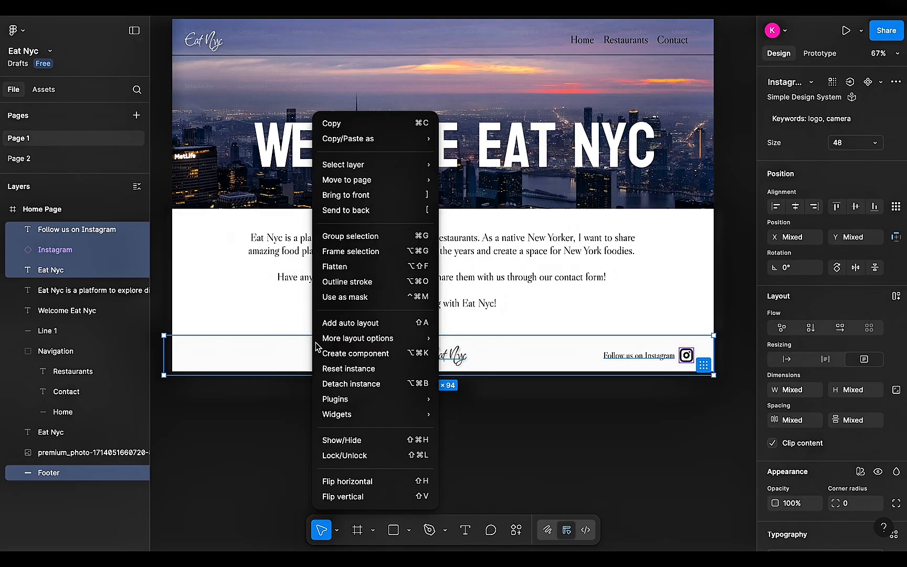
click(390, 239)
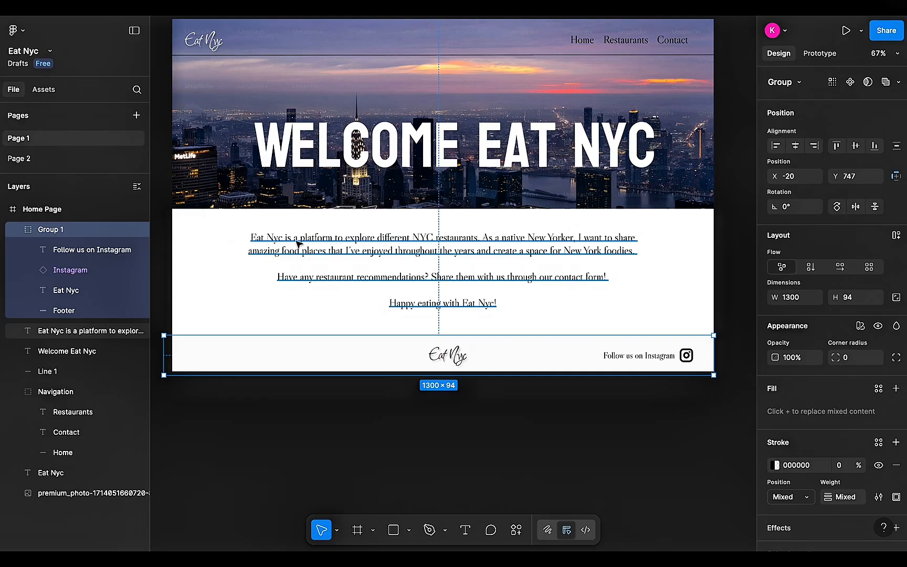
Rename the new group of footer elements as Footer
double_click(61, 230)
text(foot)
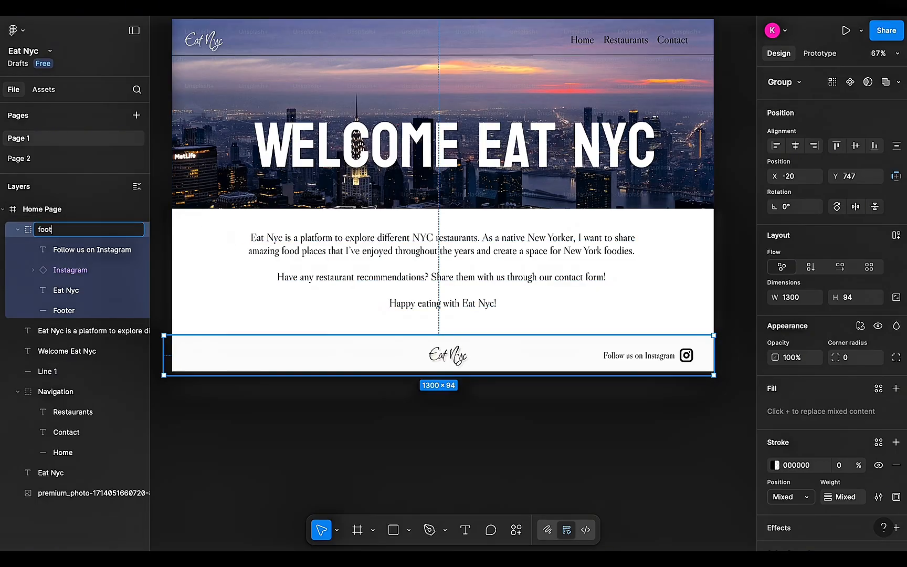
key(BackSpace)
key(BackSpace)
key(BackSpace)
key(Return)
click(213, 304)
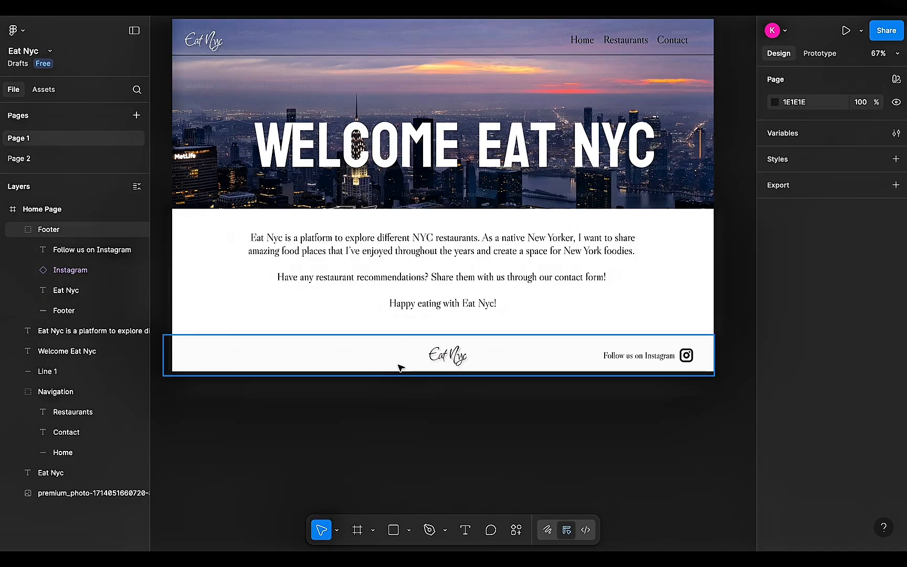
Add a 1280 × 832 MacBook Air desktop frame beside the Home Page frame
scroll(515, 265, up, 3)
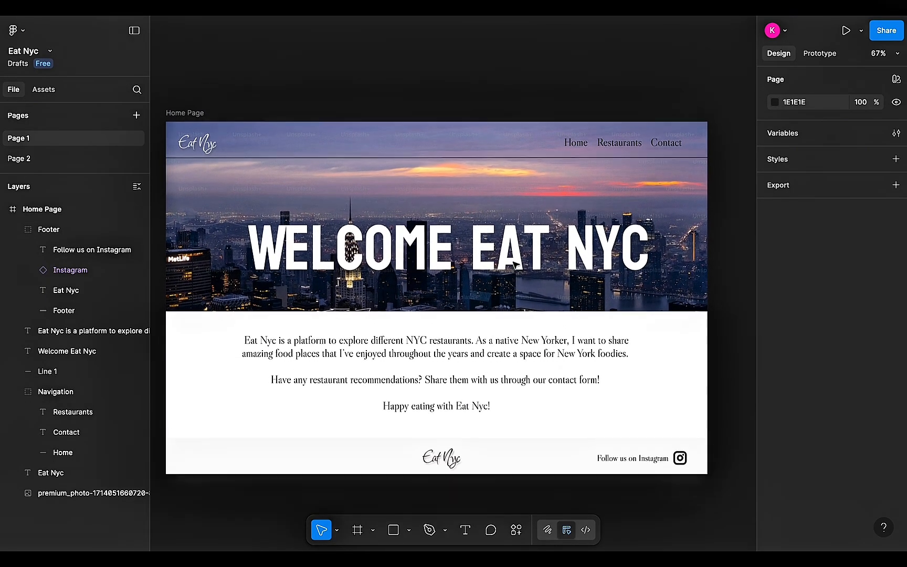
scroll(516, 264, up, 2)
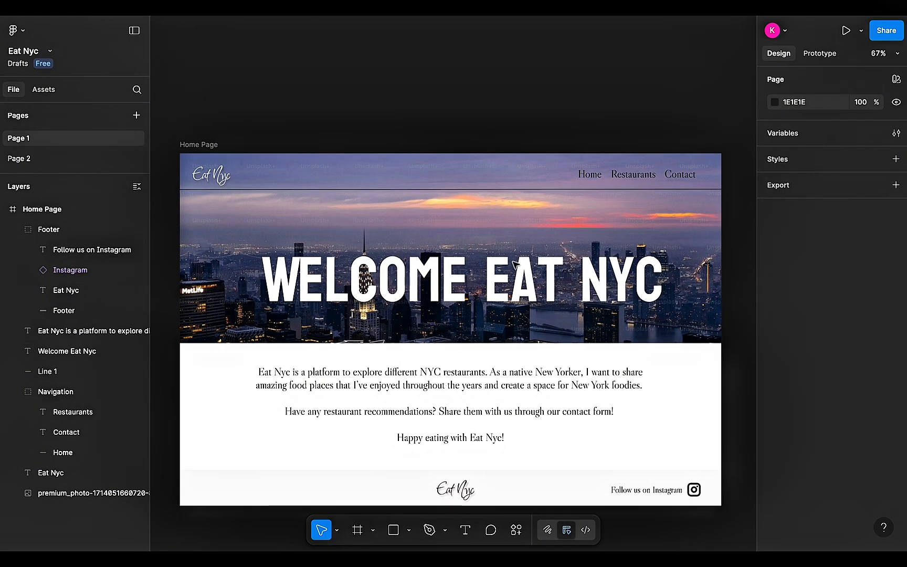
scroll(515, 264, down, 2)
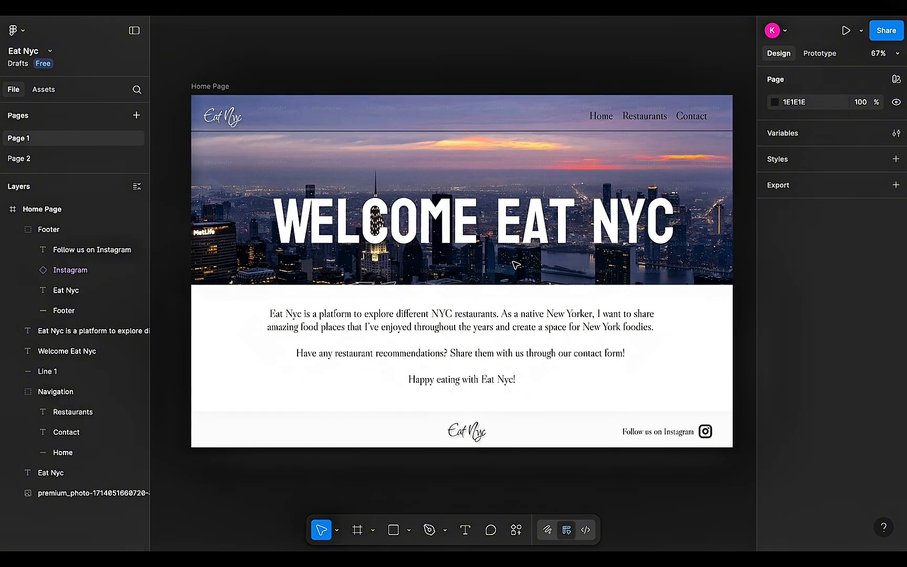
scroll(516, 266, down, 3)
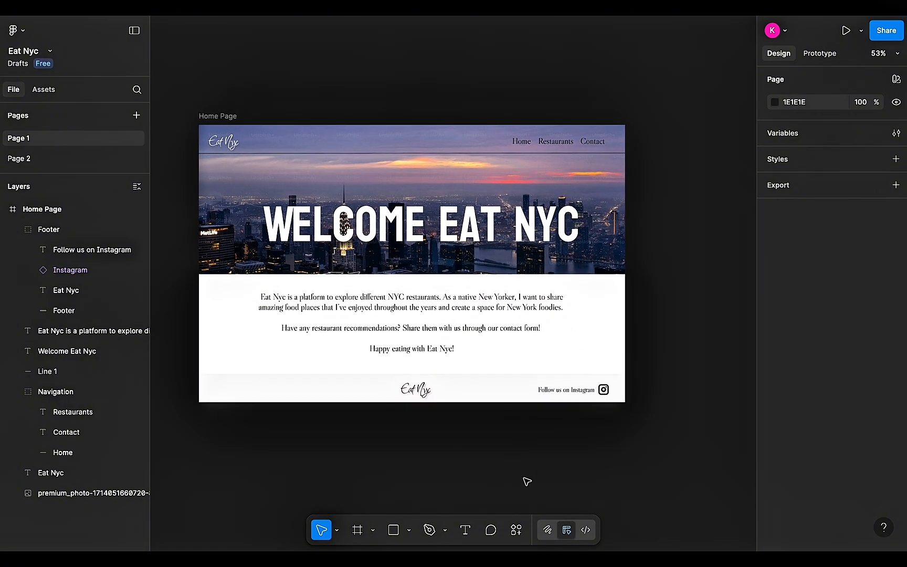
scroll(537, 404, right, 10)
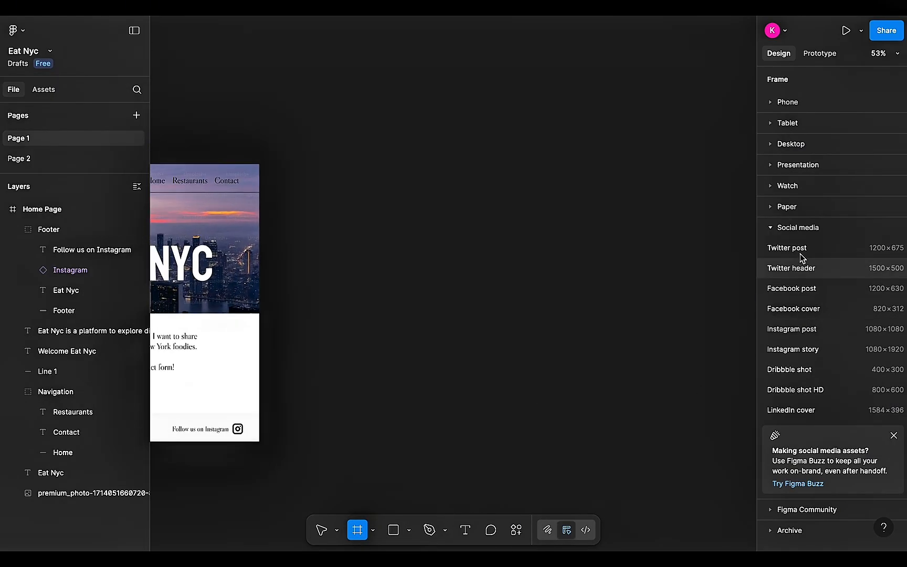
click(803, 149)
click(806, 165)
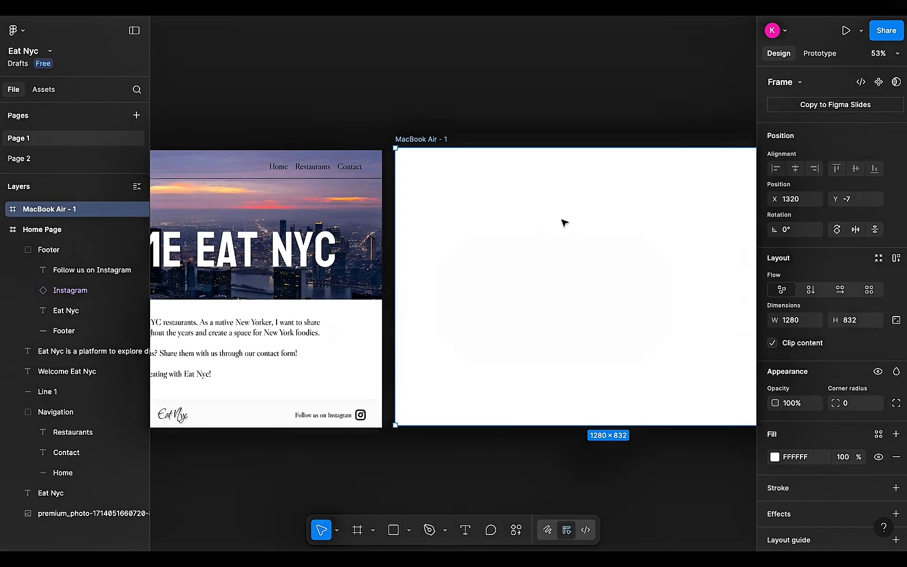
Rename the new blank frame as Restaurants
double_click(63, 210)
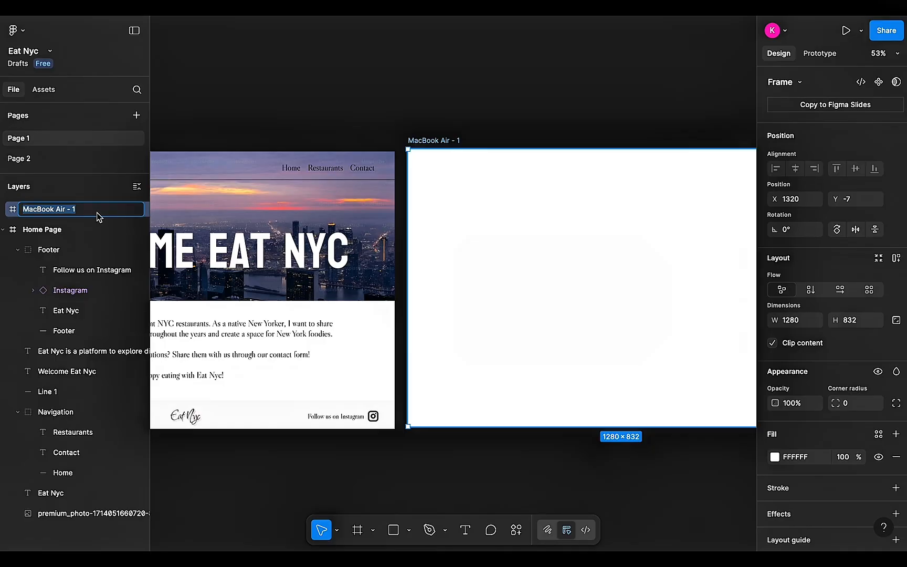
text(Restuarants)
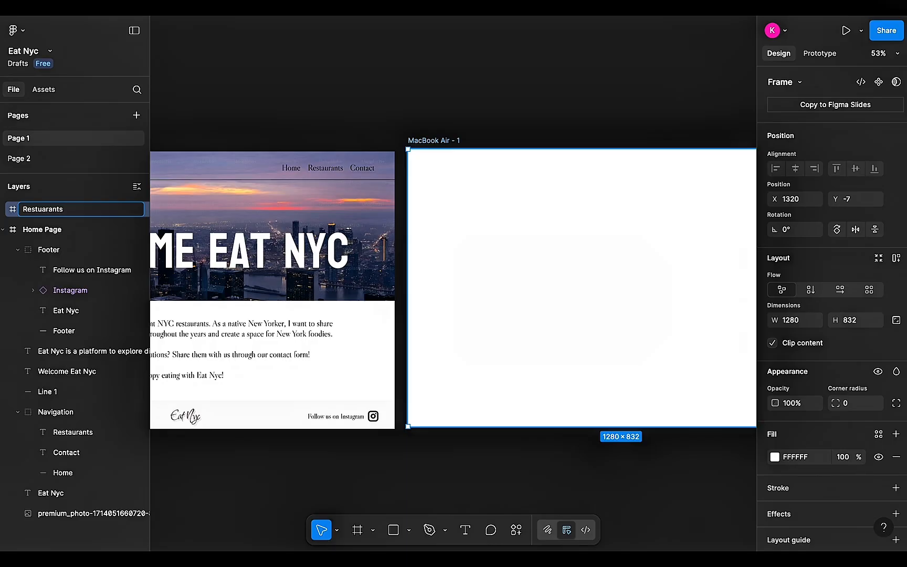
key(Return)
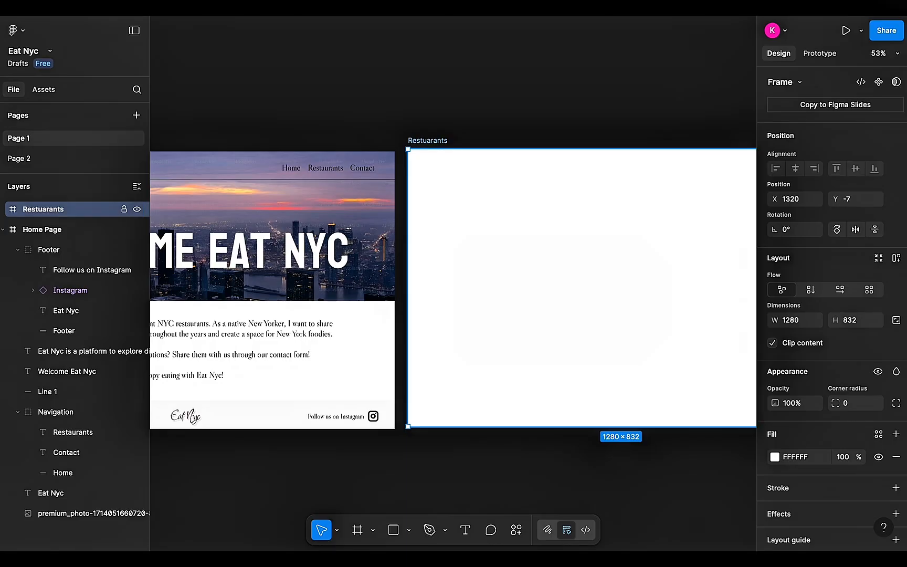
double_click(50, 211)
click(42, 210)
key(BackSpace)
key(Right)
text(u)
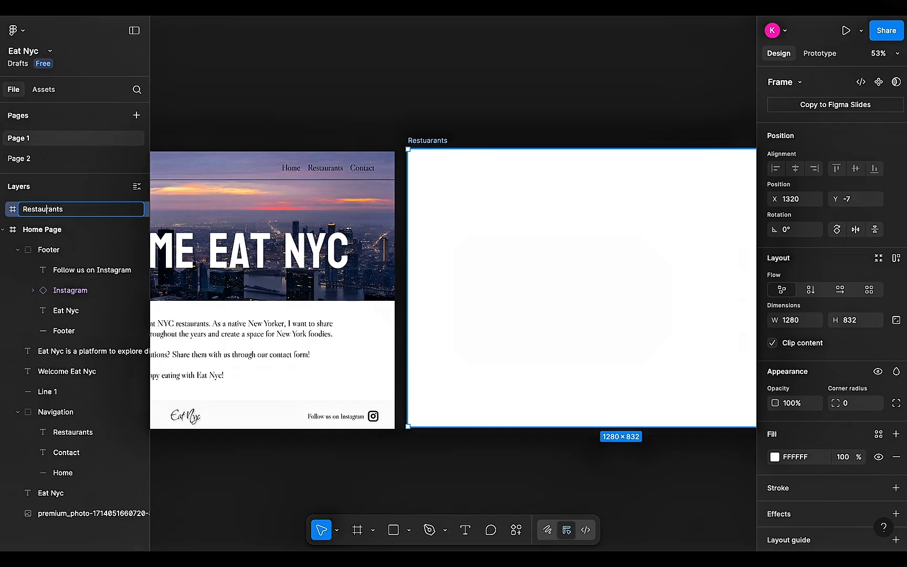
click(233, 126)
scroll(474, 207, left, 5)
scroll(474, 206, left, 3)
scroll(474, 207, right, 6)
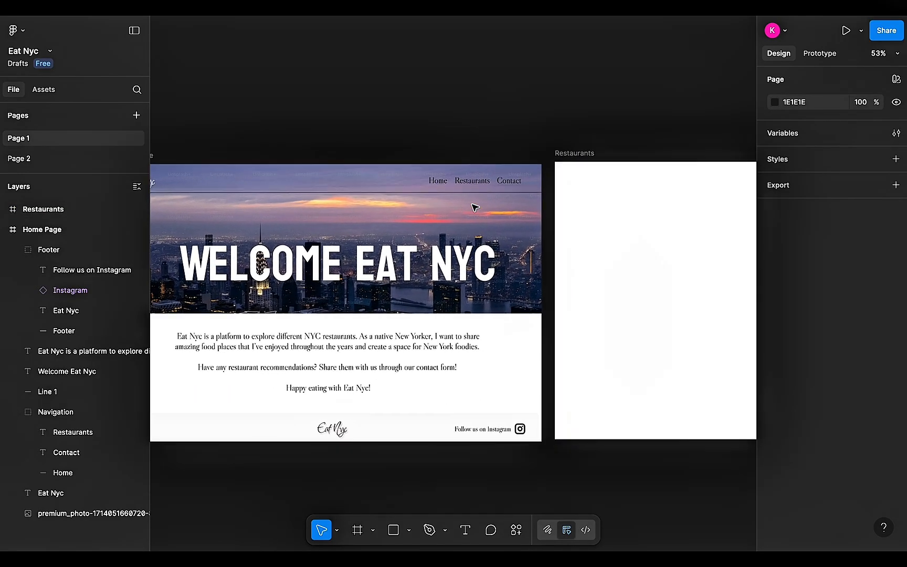
scroll(474, 207, down, 2)
scroll(474, 207, right, 2)
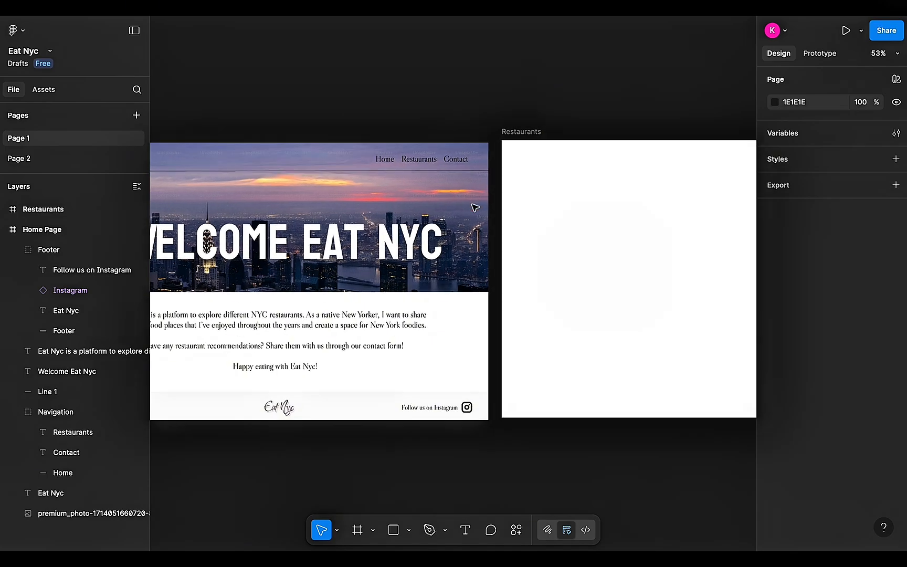
double_click(423, 160)
double_click(423, 160)
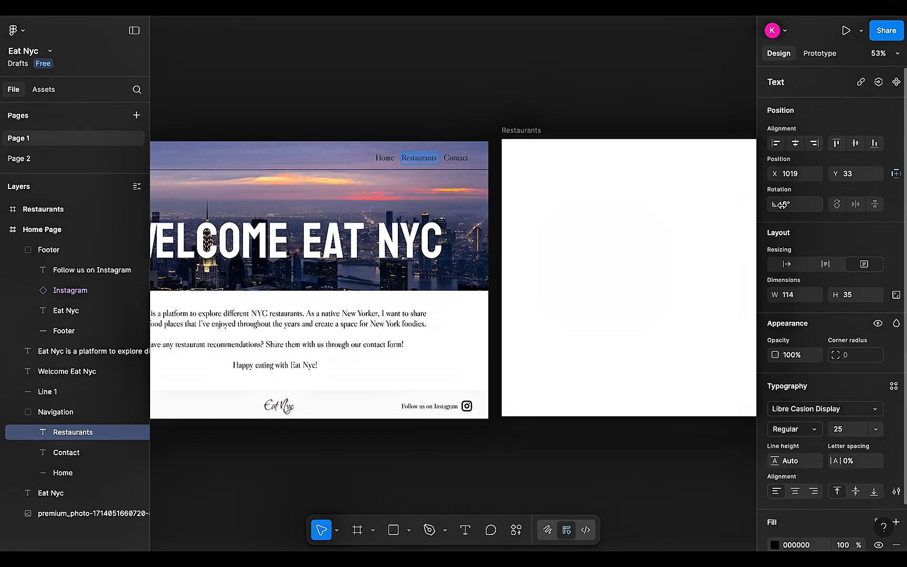
scroll(805, 263, down, 2)
scroll(805, 263, down, 3)
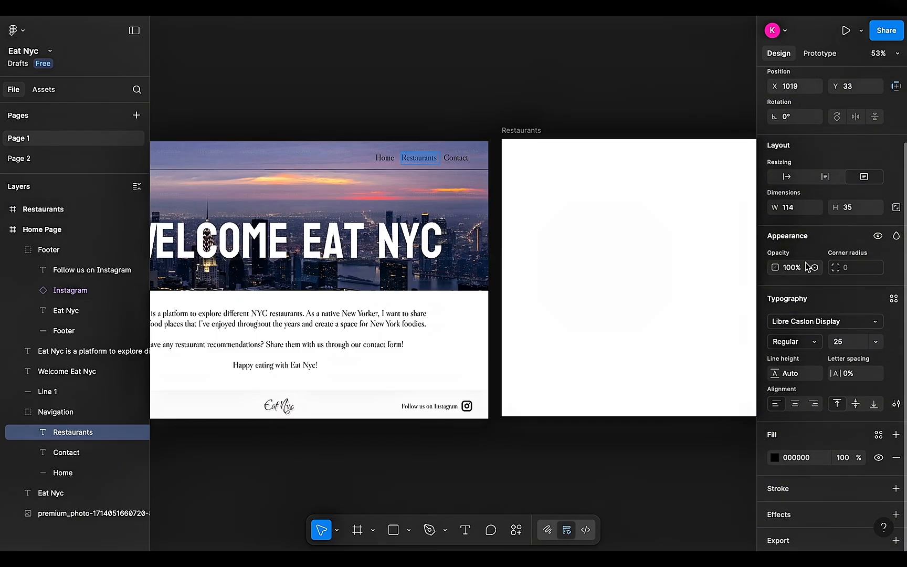
scroll(806, 263, up, 4)
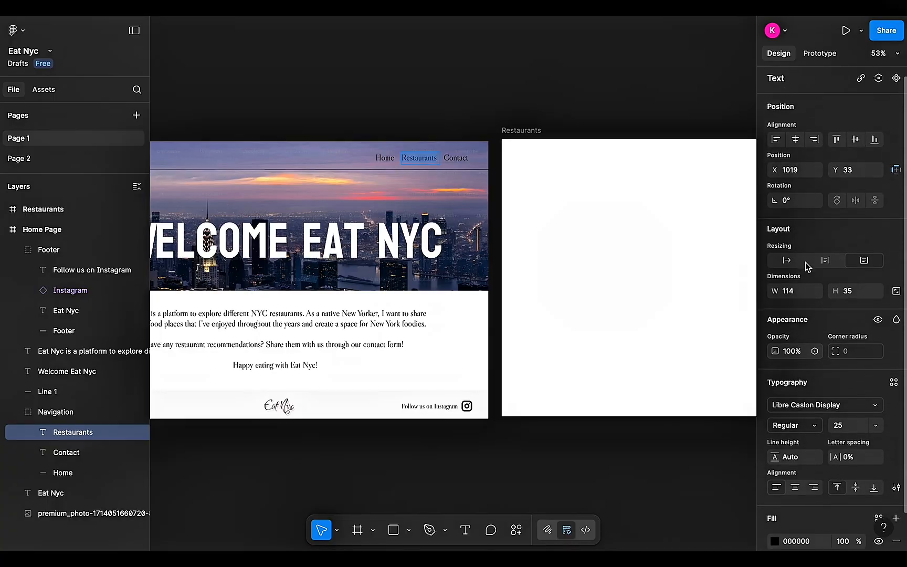
click(861, 82)
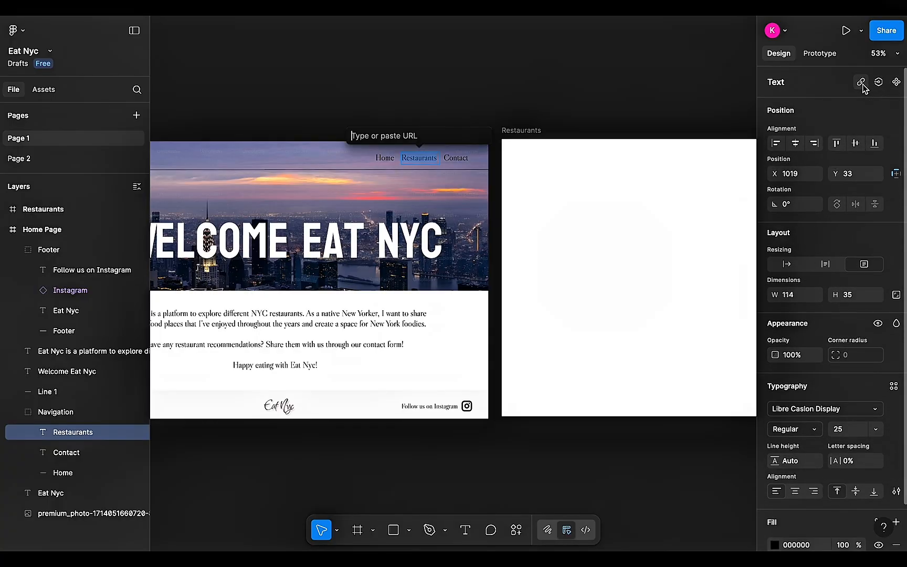
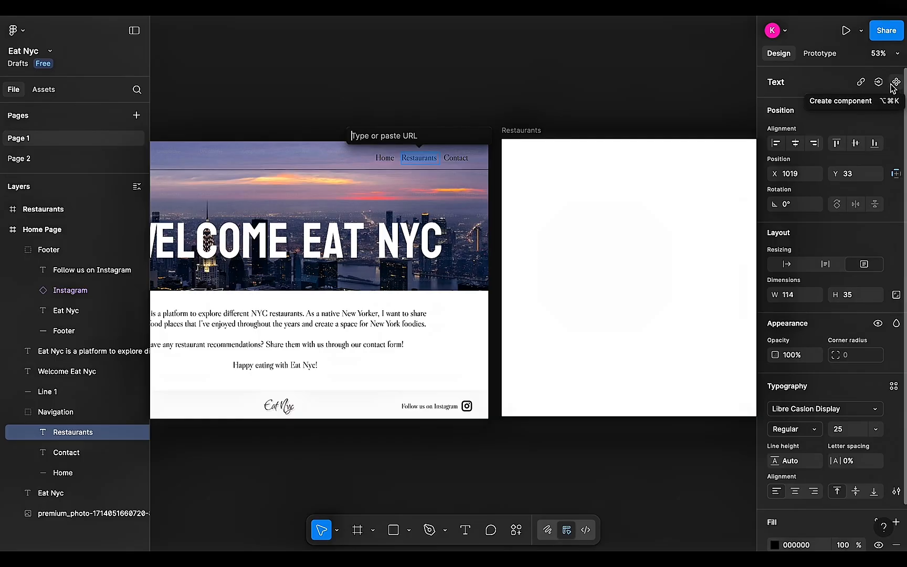
click(880, 84)
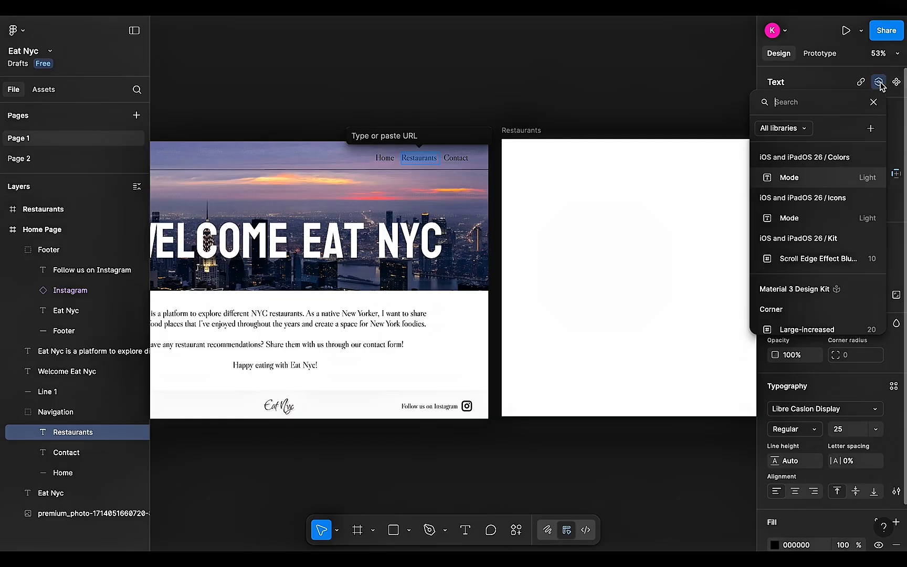
scroll(850, 157, down, 10)
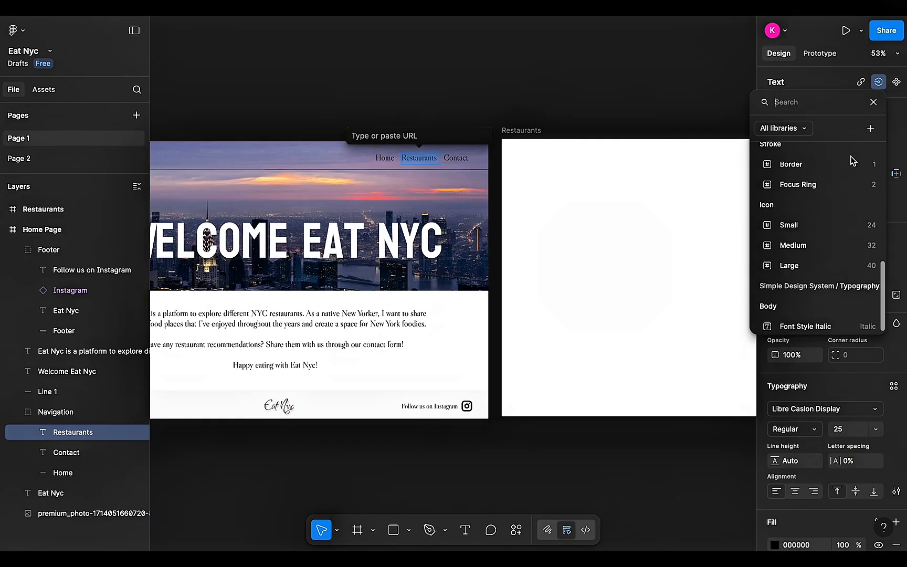
scroll(853, 160, up, 10)
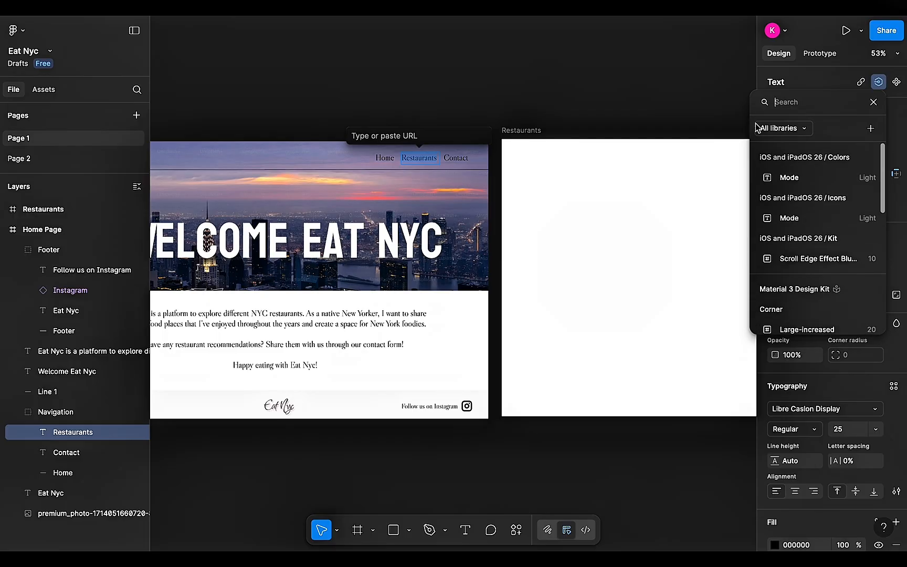
click(722, 106)
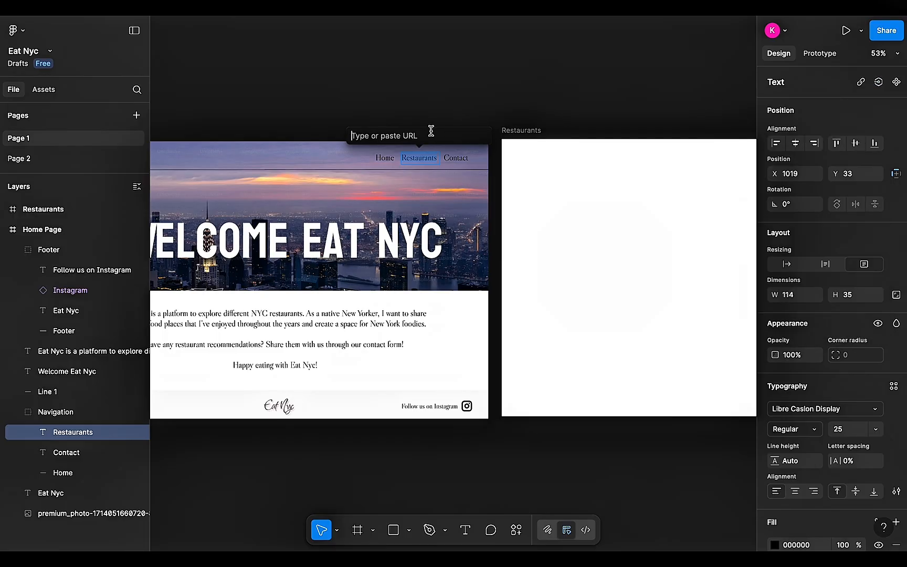
key(Escape)
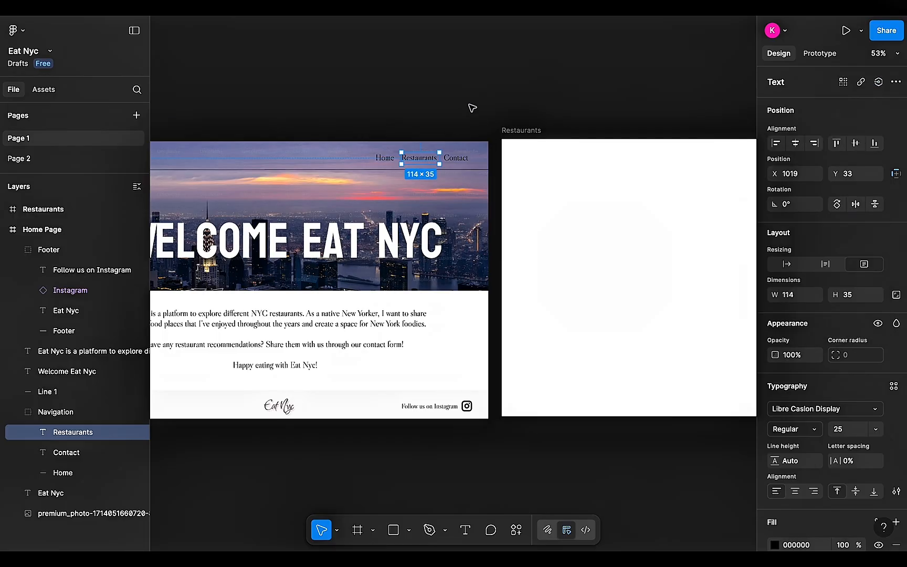
click(473, 108)
Link the Restaurants navigation text on the home page to the Restaurants frame with an on-click, instant Navigate to interaction
click(820, 54)
click(428, 158)
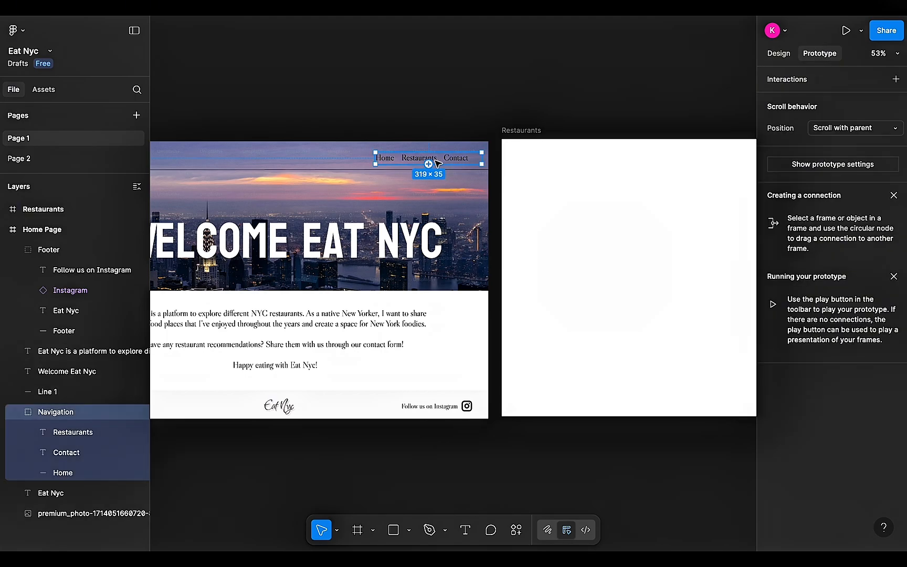
click(420, 162)
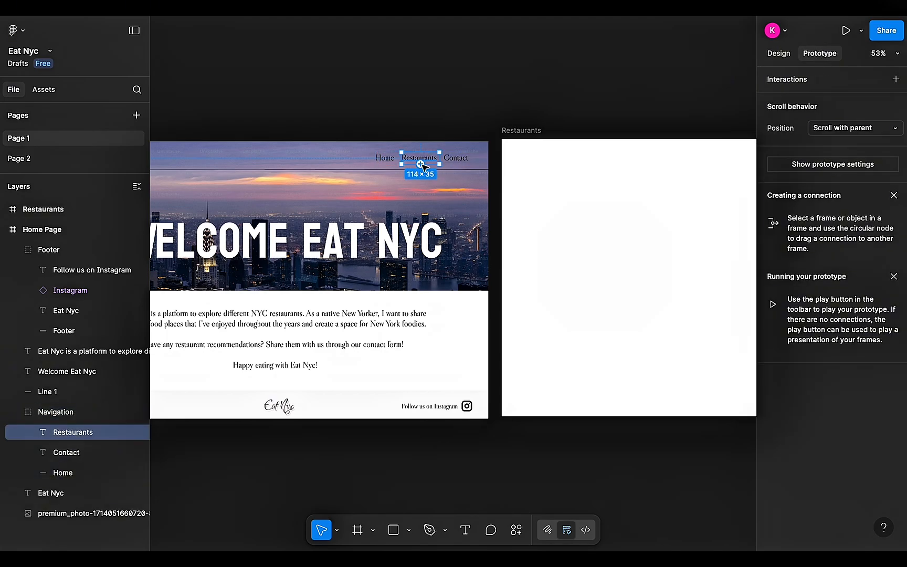
drag(421, 164, 551, 154)
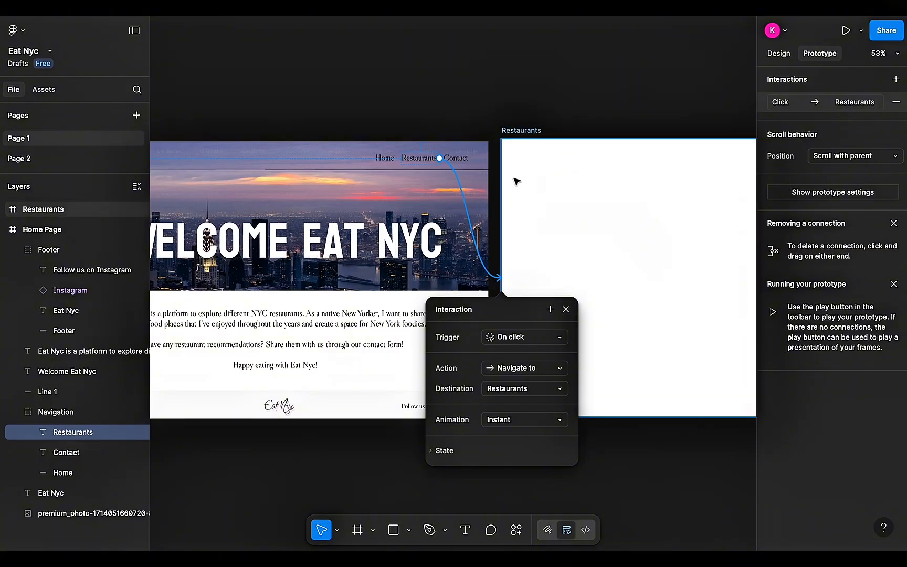
click(522, 344)
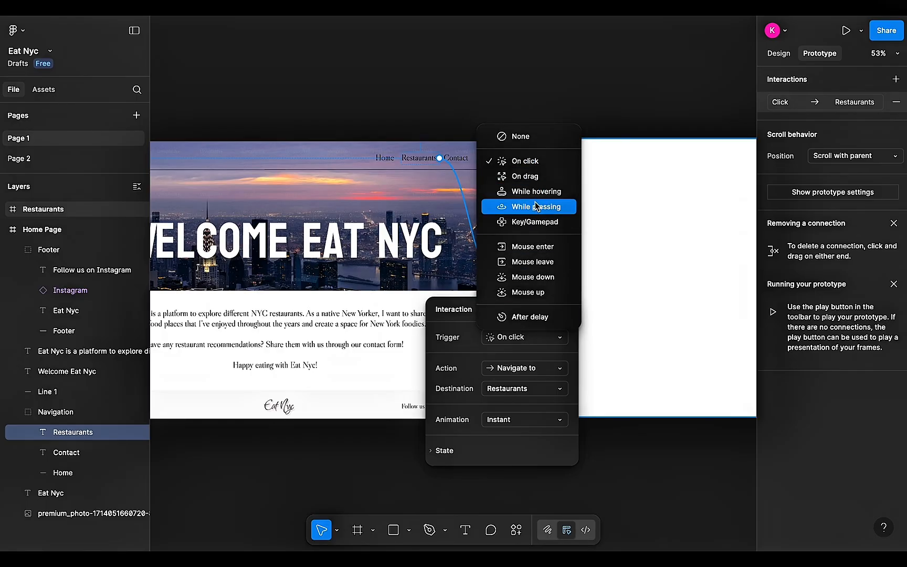
click(561, 97)
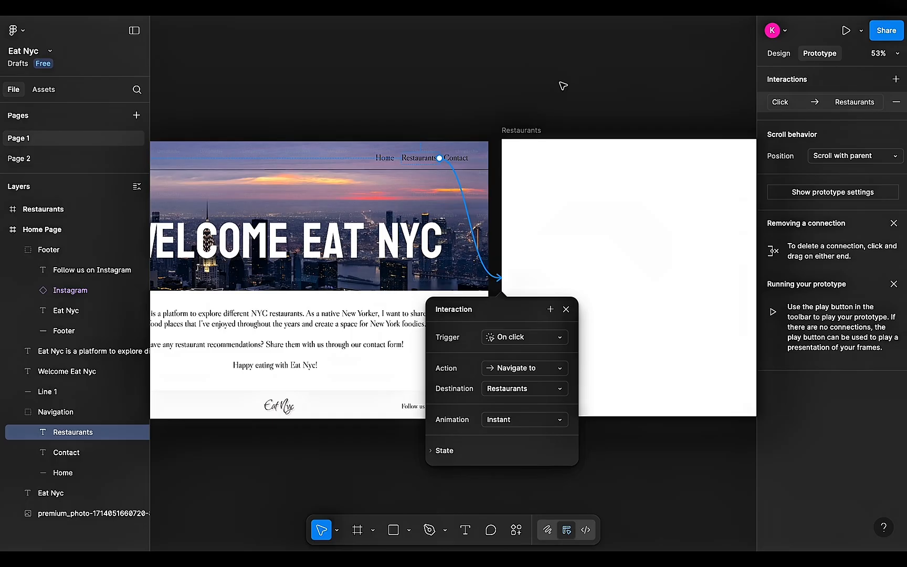
click(541, 36)
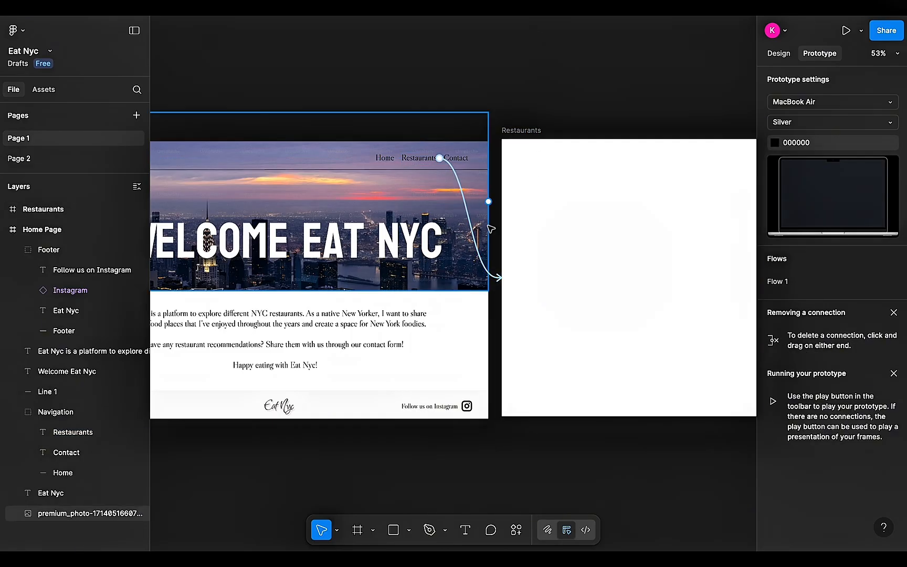
scroll(491, 228, left, 4)
scroll(491, 229, left, 4)
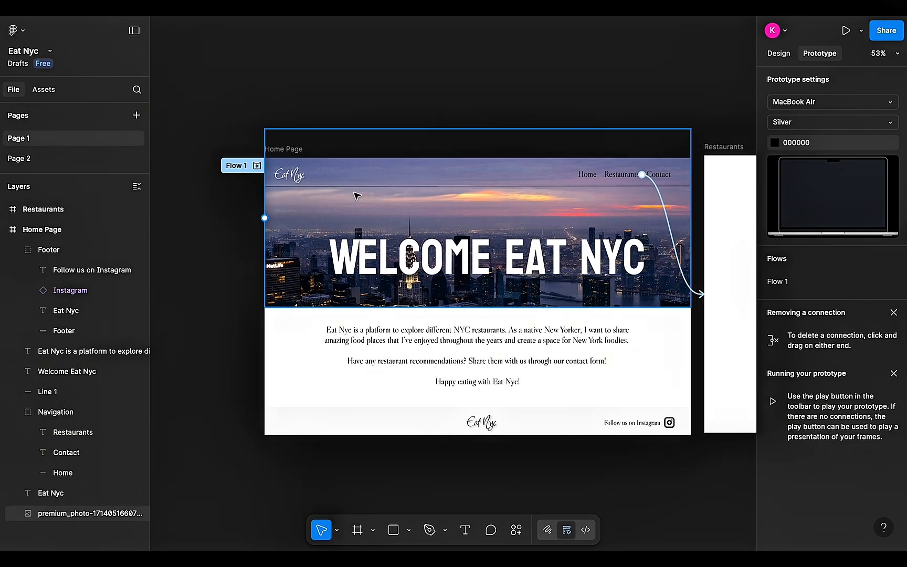
click(357, 196)
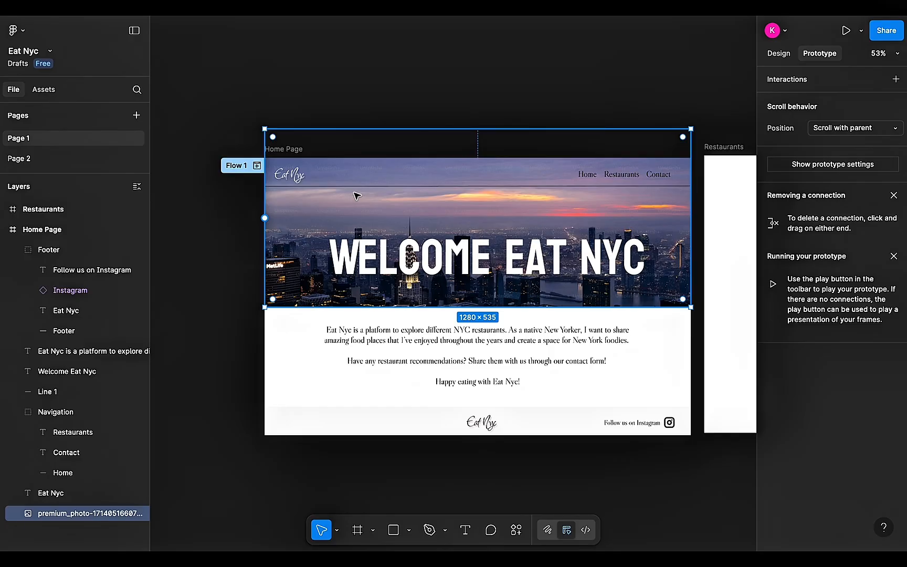
click(331, 175)
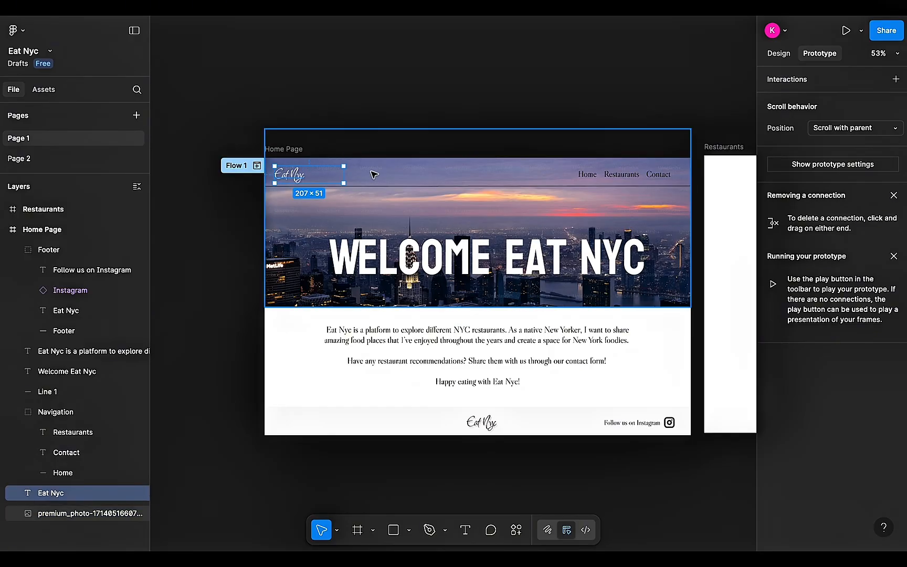
click(374, 175)
click(685, 348)
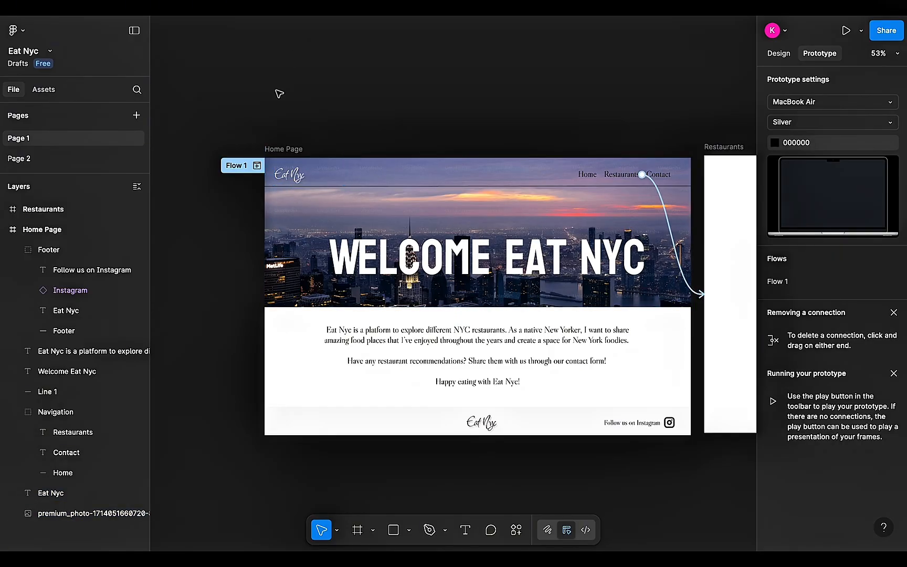
drag(264, 150, 656, 303)
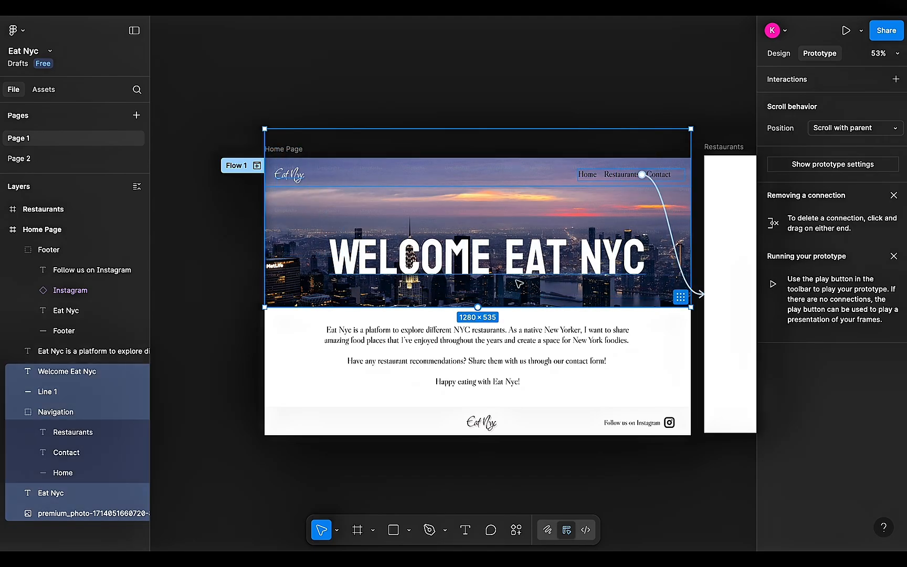
click(518, 283)
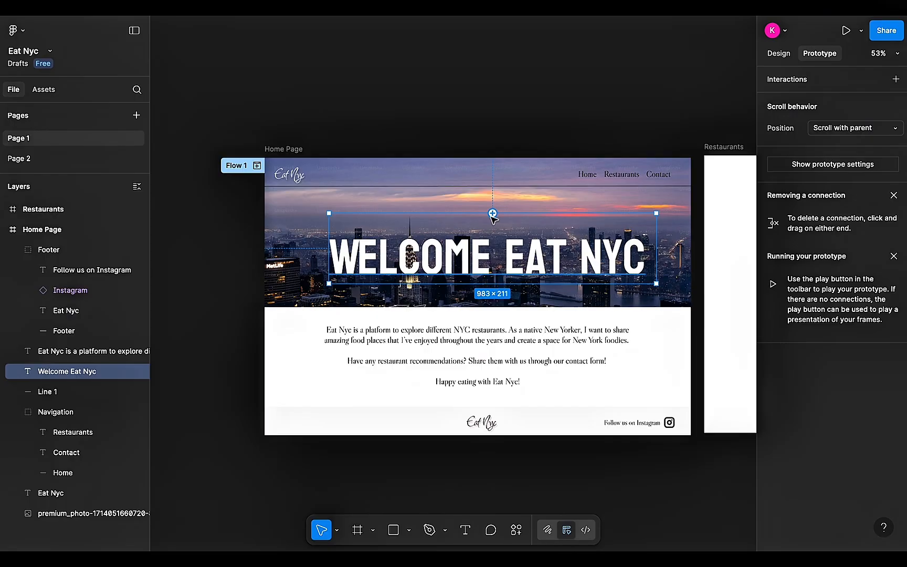
click(495, 103)
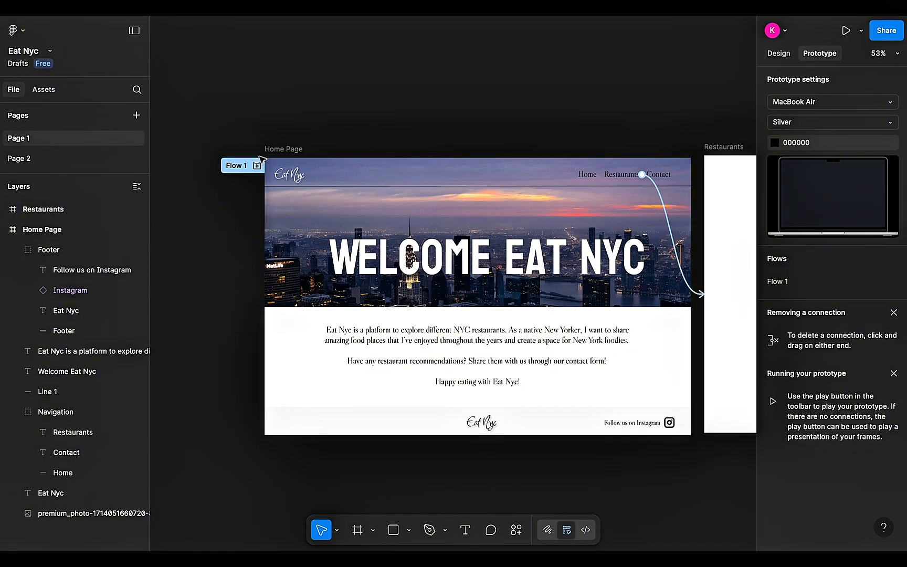
Group the home page's skyline photo, Eat Nyc logo, Navigation group, divider line and Welcome Eat Nyc title
click(782, 53)
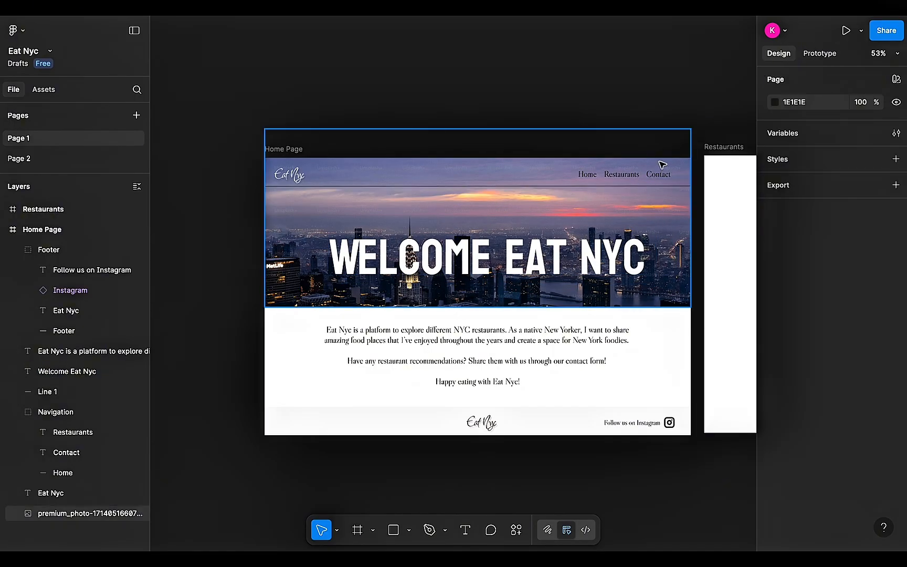
drag(697, 152, 290, 282)
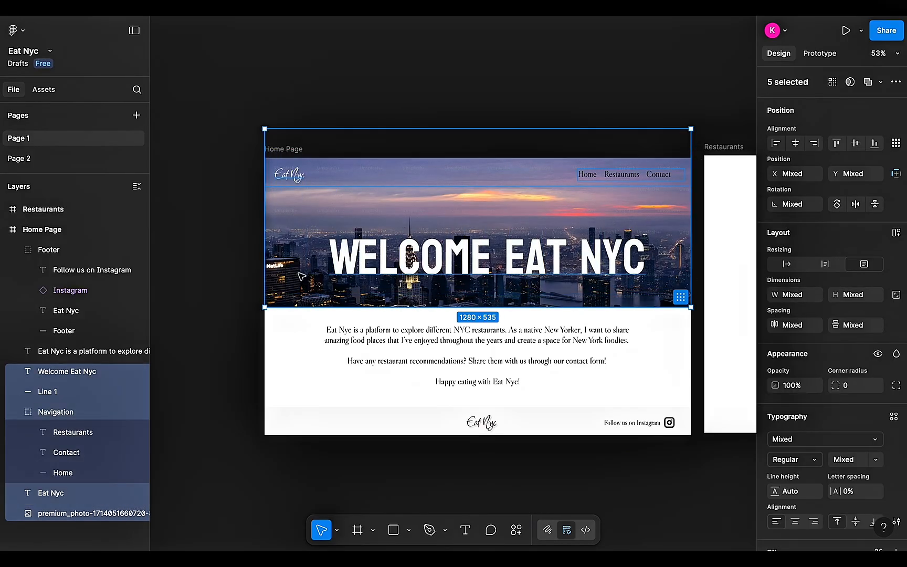
click(294, 274)
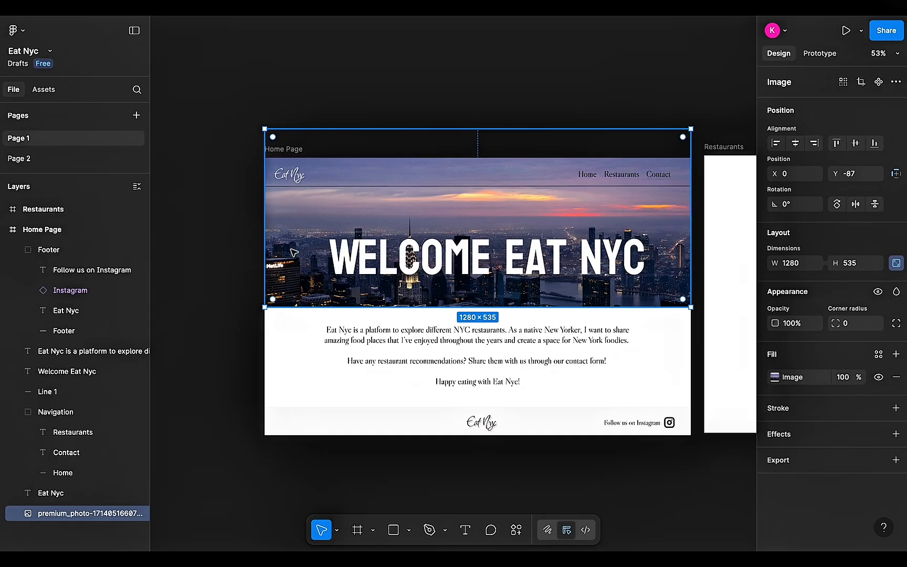
click(243, 148)
drag(240, 145, 681, 292)
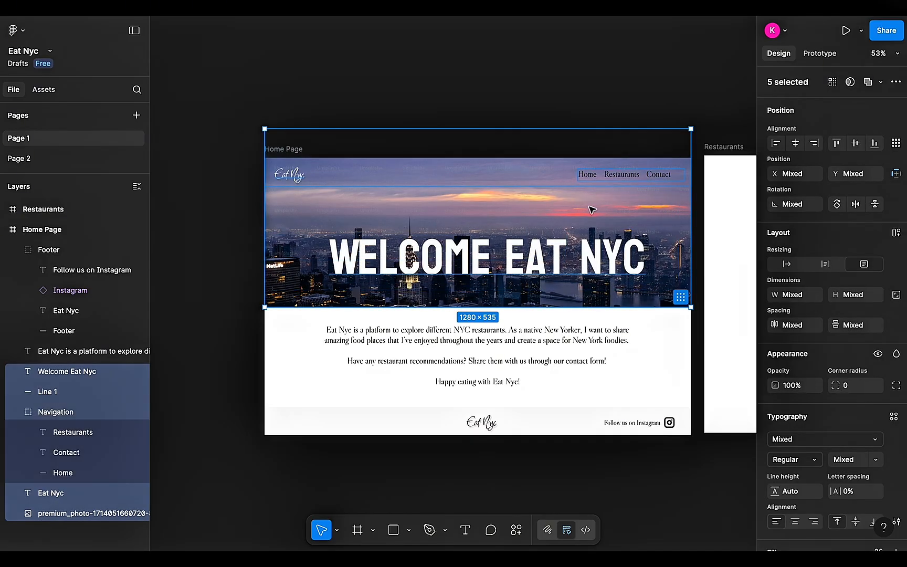
right_click(592, 210)
mouse_move(640, 179)
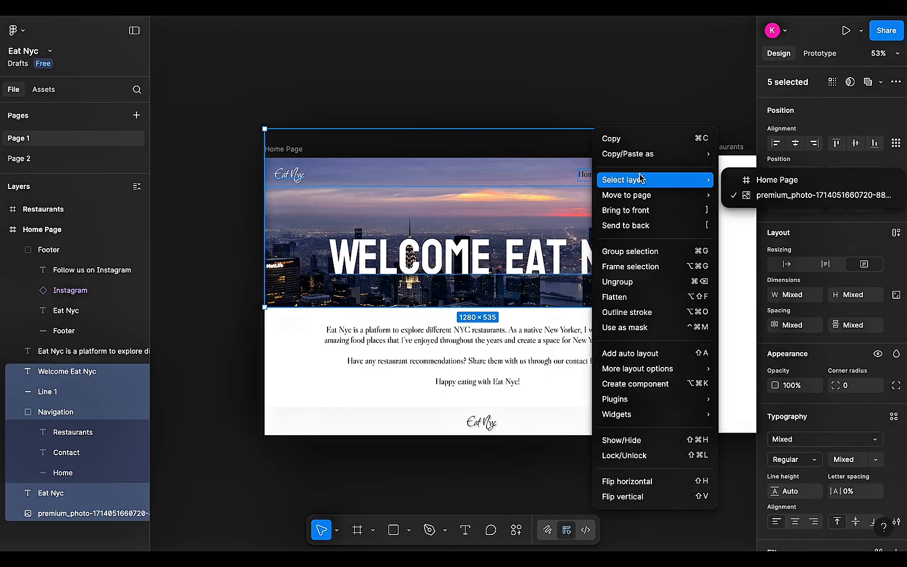
click(654, 255)
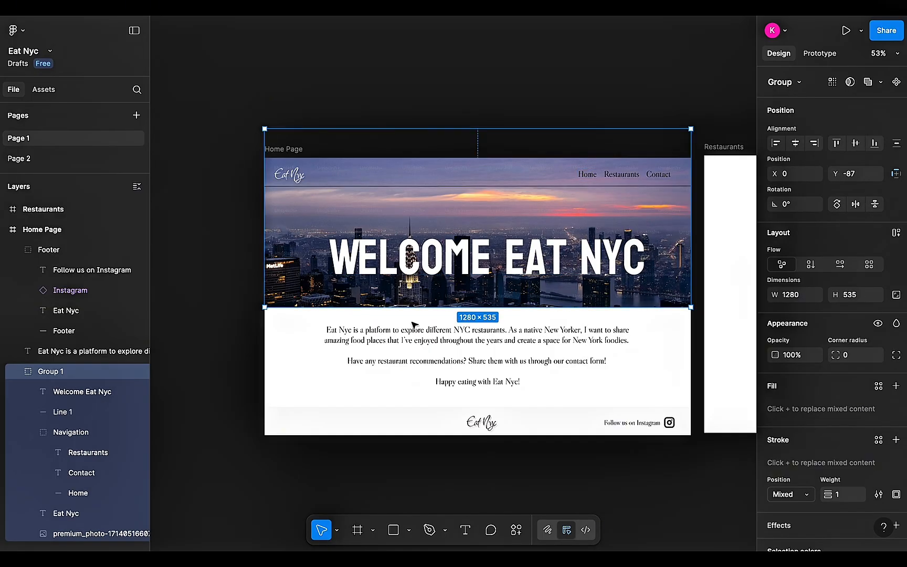
Rename the new group of top-section elements as Header
click(75, 355)
click(75, 374)
double_click(76, 374)
text(Header)
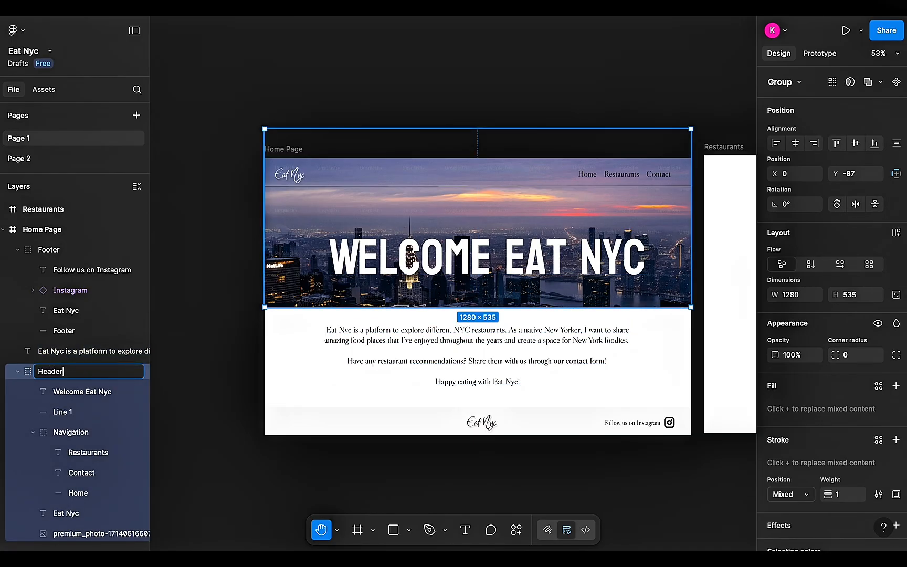
key(Return)
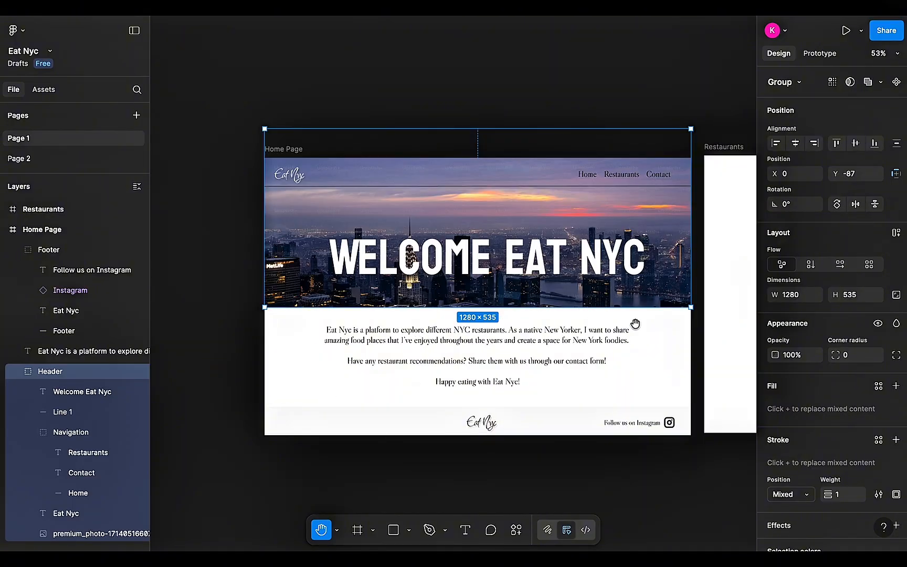
Switch from the Hand tool to the Move tool
scroll(690, 308, right, 5)
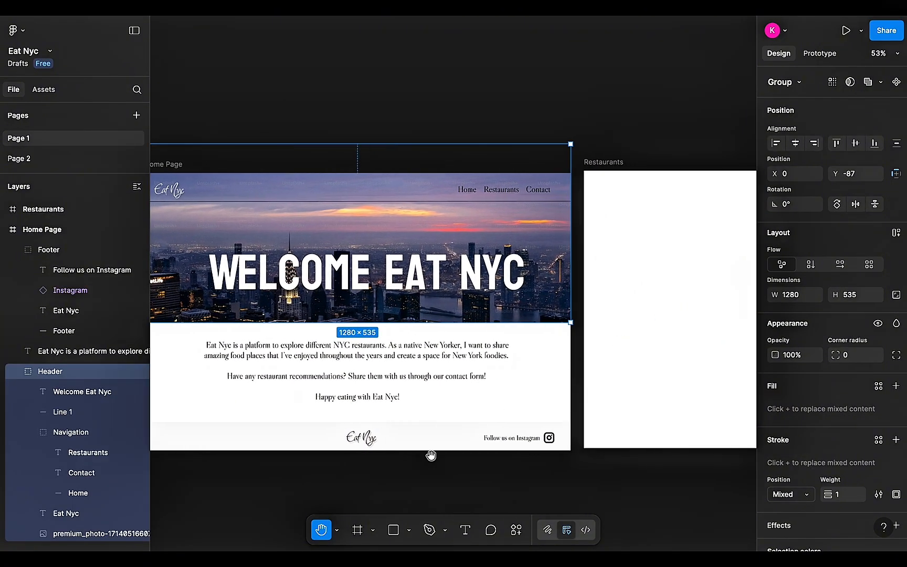
click(336, 530)
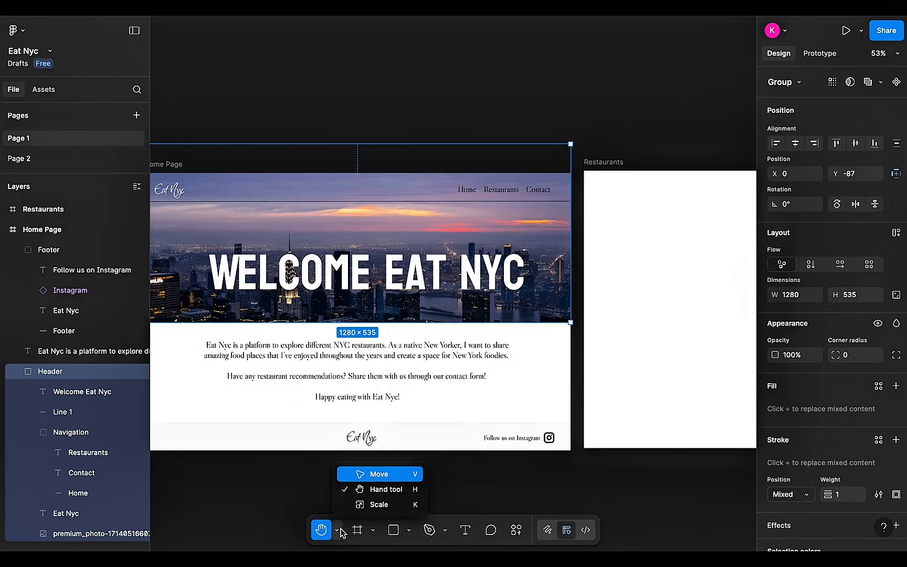
click(366, 475)
scroll(365, 482, left, 5)
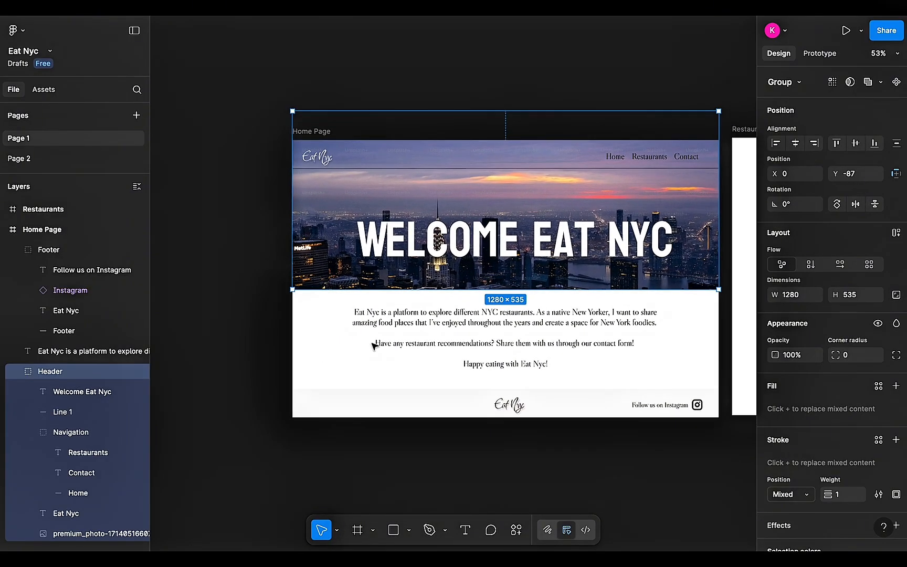
key(Escape)
drag(288, 297, 701, 378)
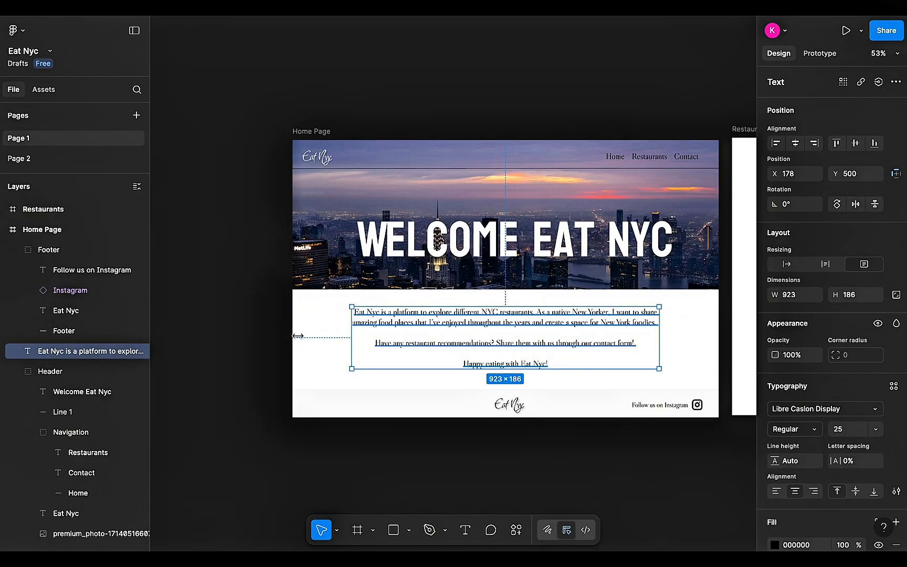
right_click(344, 329)
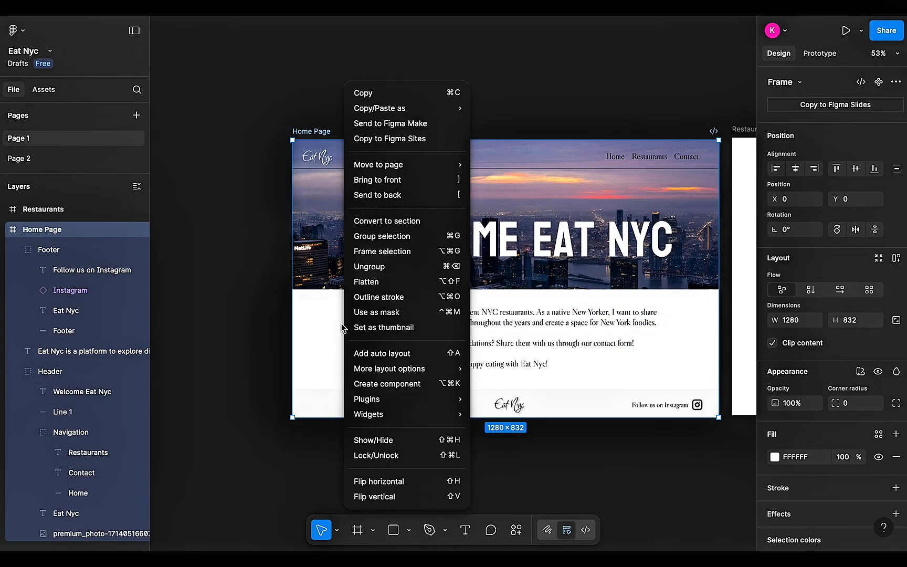
click(297, 318)
click(259, 324)
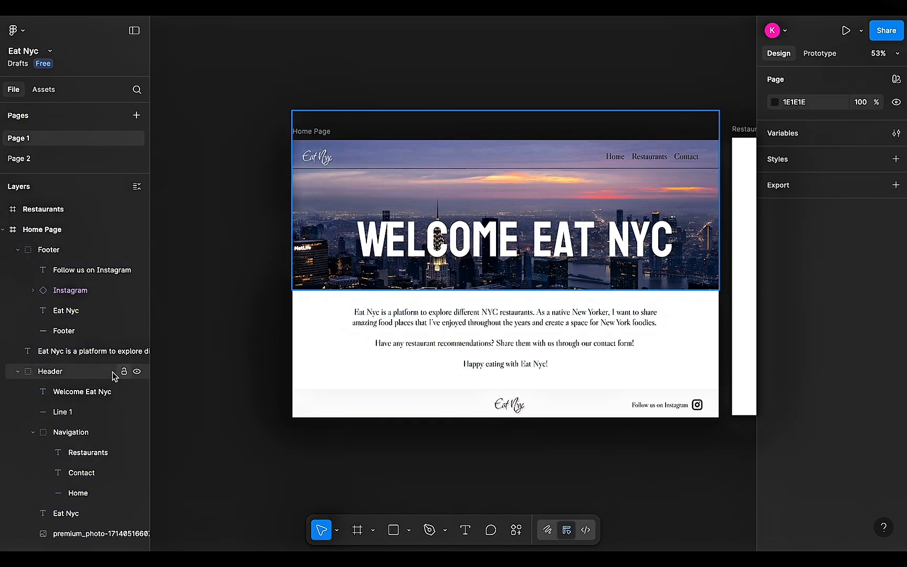
Rename the Home Page's intro paragraph text layer as Body
double_click(87, 352)
key(BackSpace)
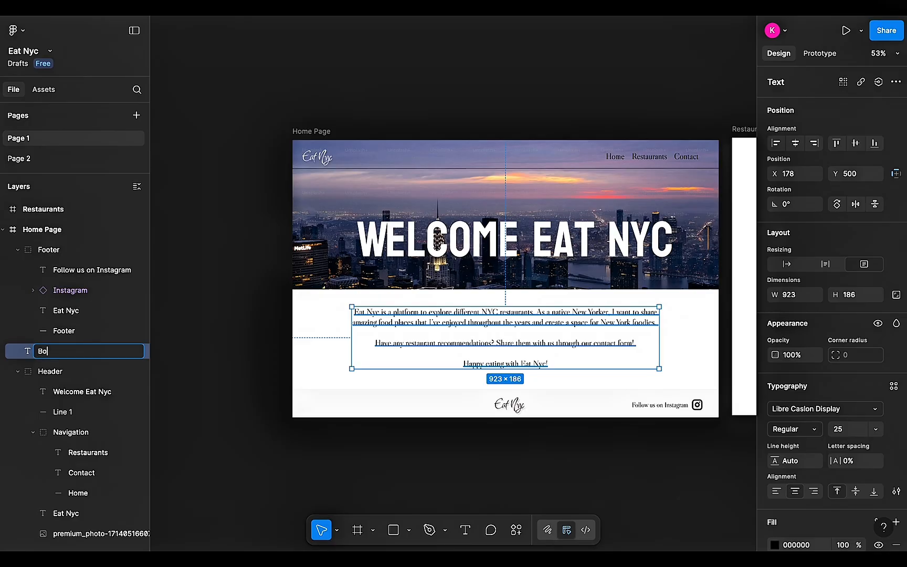
key(Return)
click(259, 331)
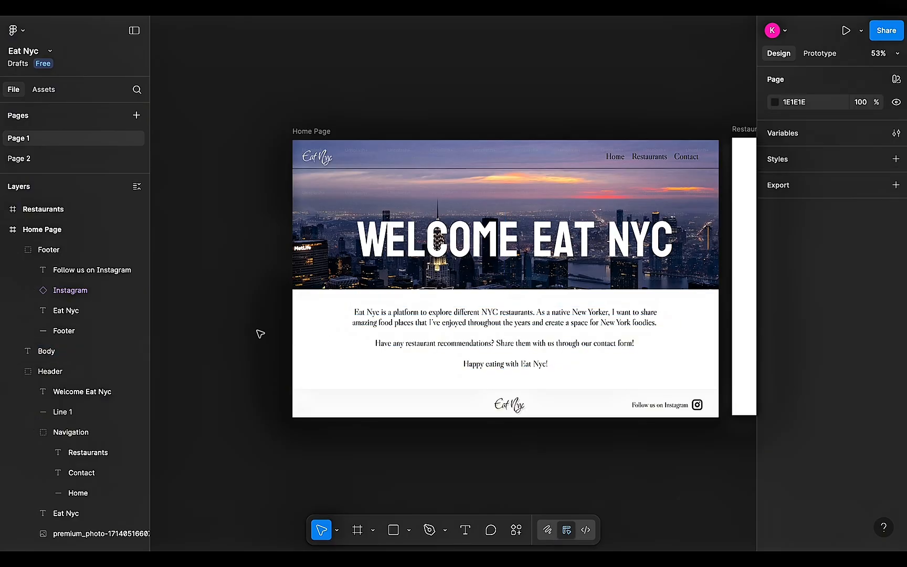
scroll(625, 372, right, 5)
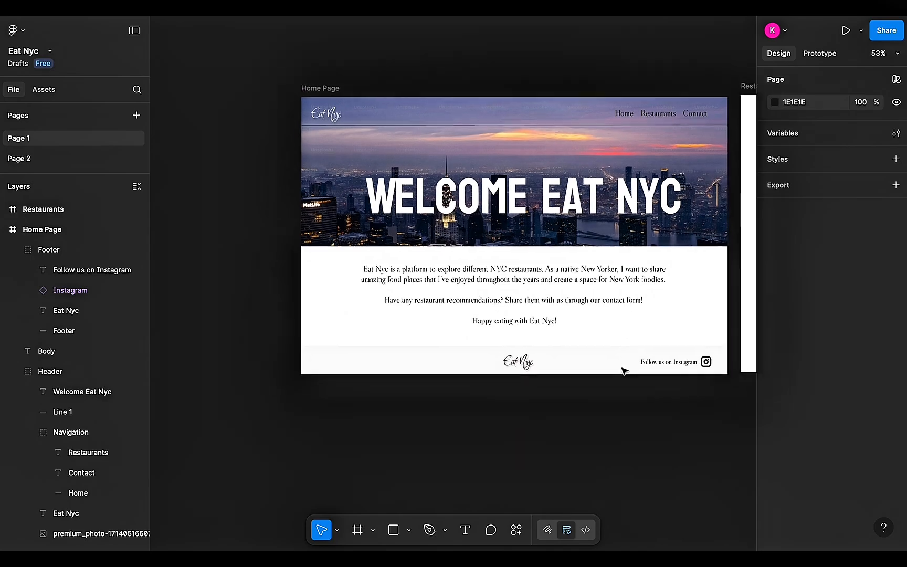
scroll(625, 371, left, 3)
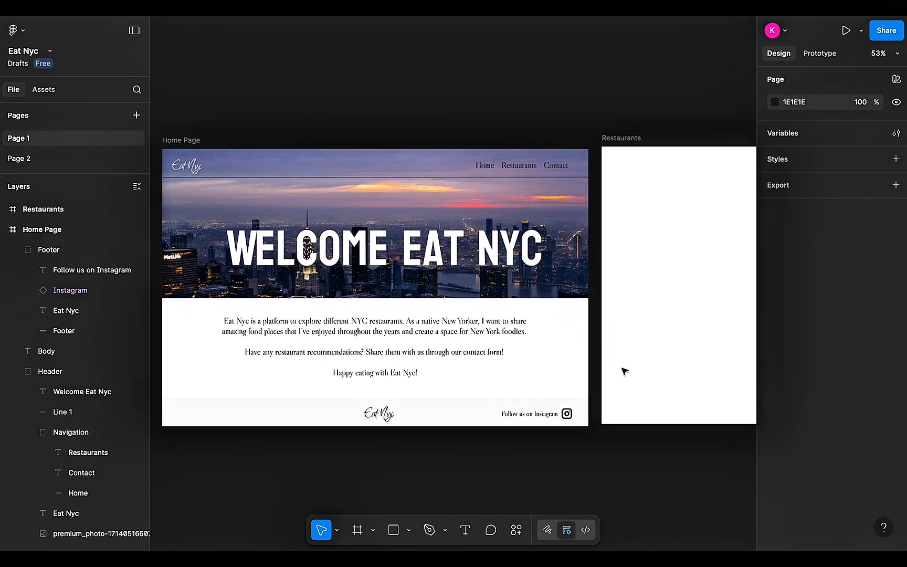
scroll(625, 372, up, 1)
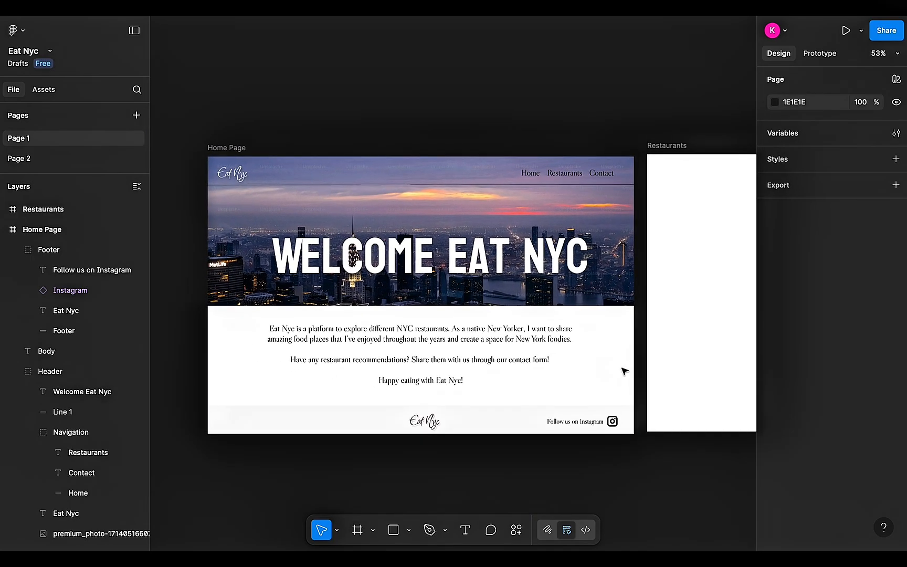
scroll(625, 371, right, 2)
scroll(361, 348, right, 10)
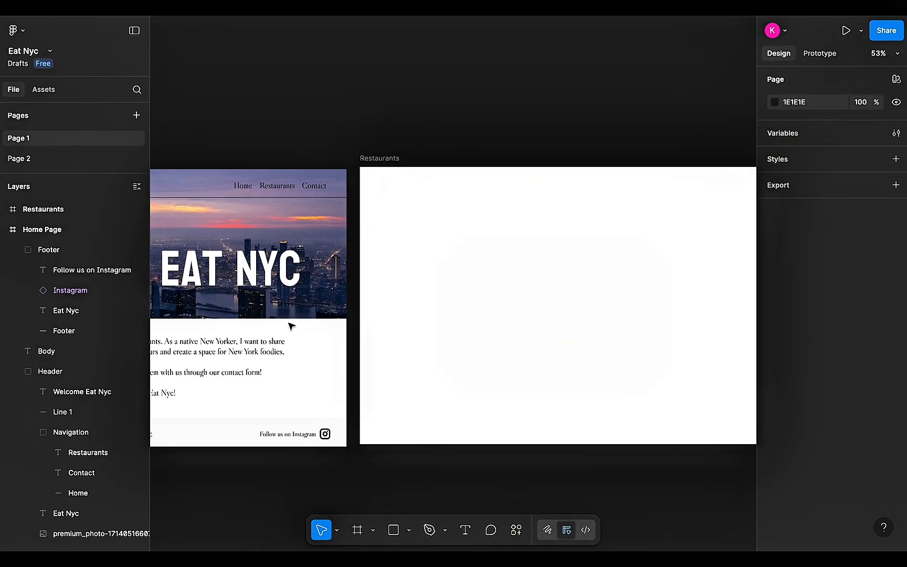
scroll(291, 326, left, 3)
scroll(292, 327, down, 1)
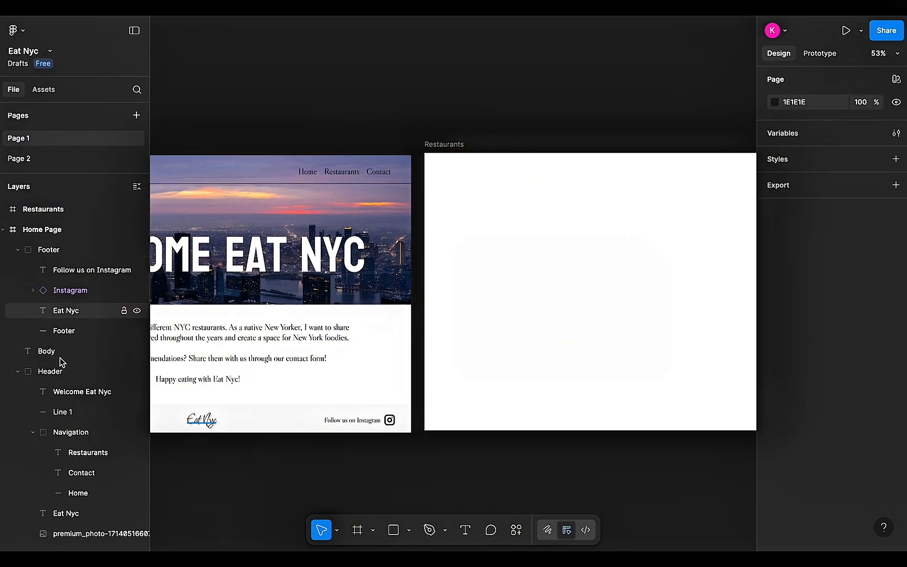
Copy the Home Page's Header group and paste it into the empty Restaurants frame
right_click(75, 371)
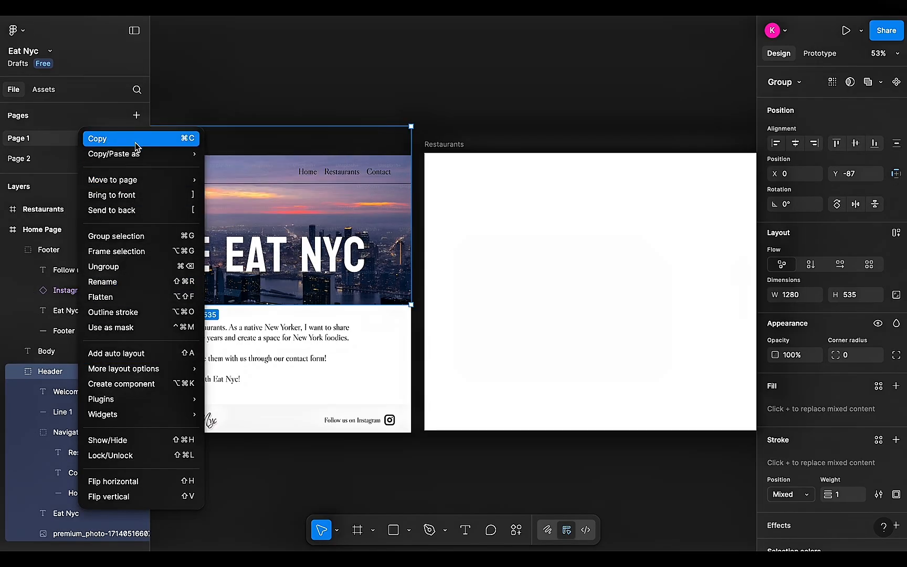
mouse_move(138, 156)
click(153, 138)
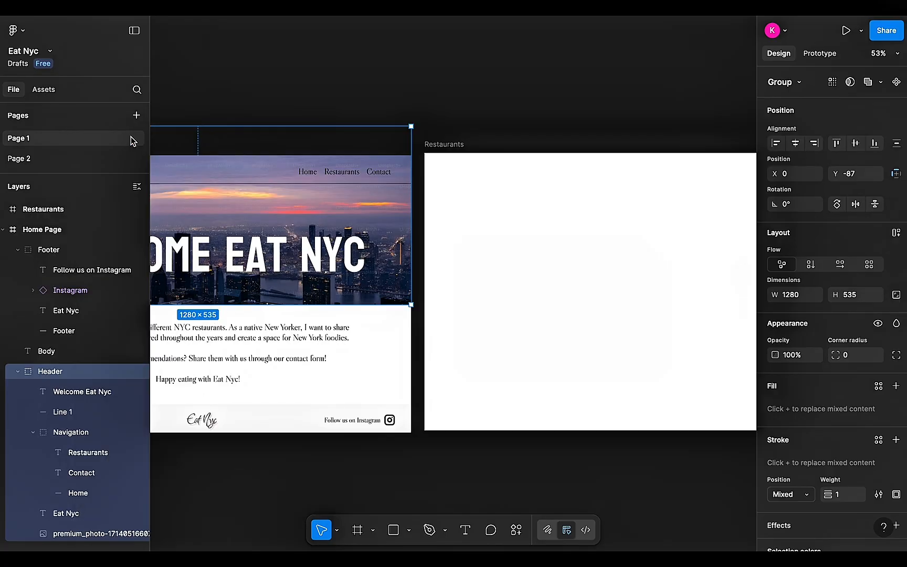
click(64, 210)
right_click(65, 210)
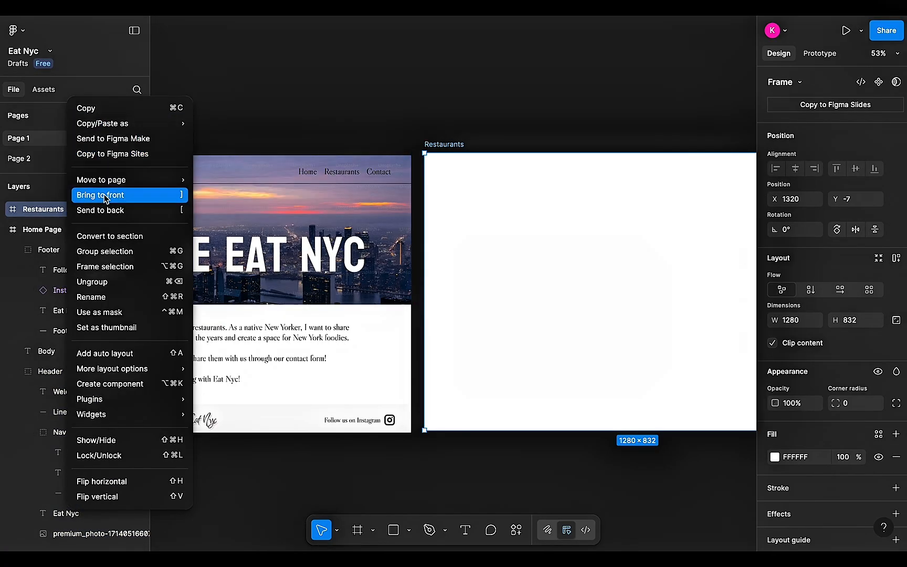
click(518, 244)
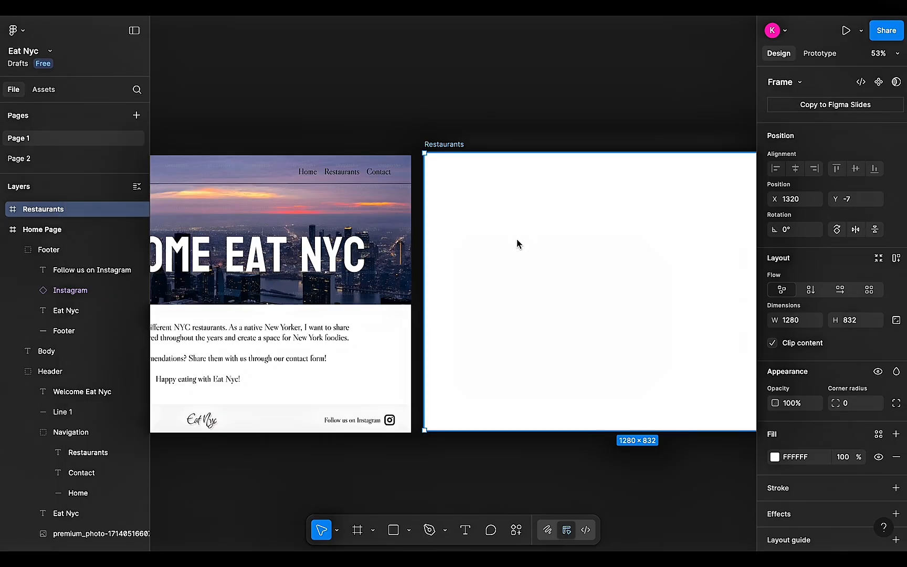
right_click(517, 243)
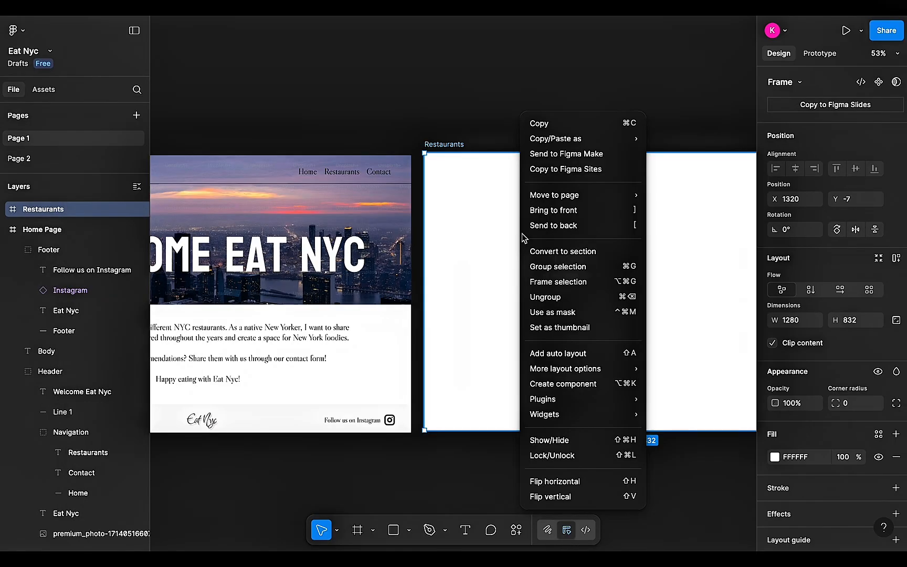
click(475, 253)
key(ctrl+v)
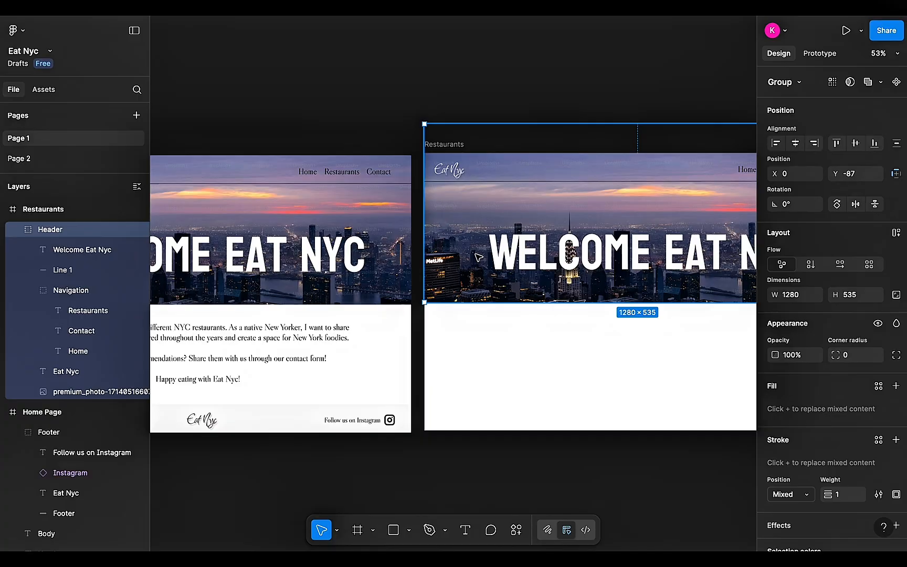
scroll(478, 257, right, 4)
scroll(479, 257, left, 9)
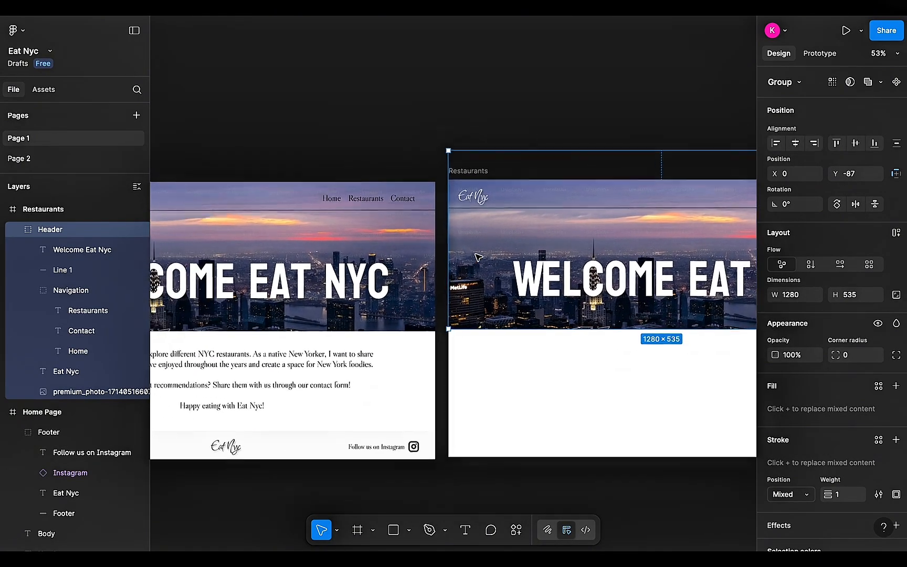
scroll(479, 257, right, 8)
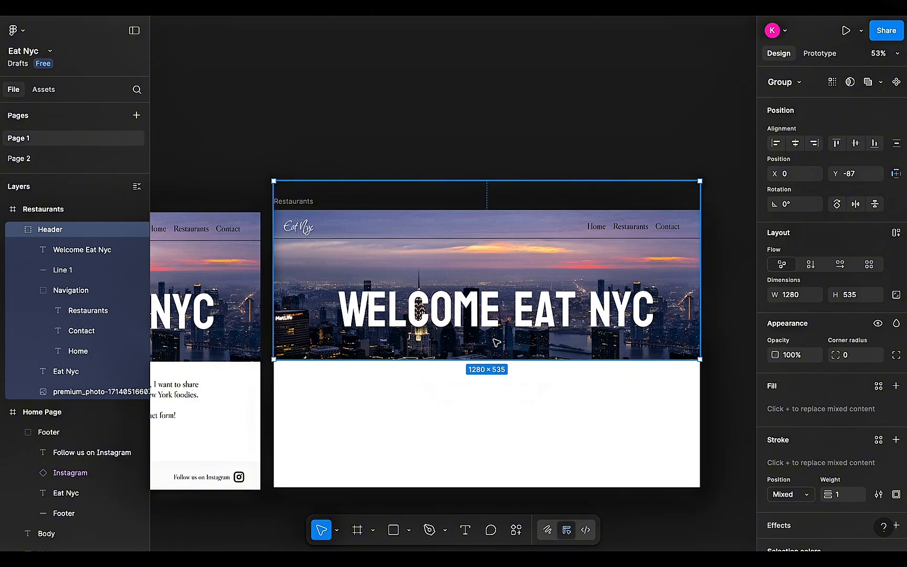
key(Delete)
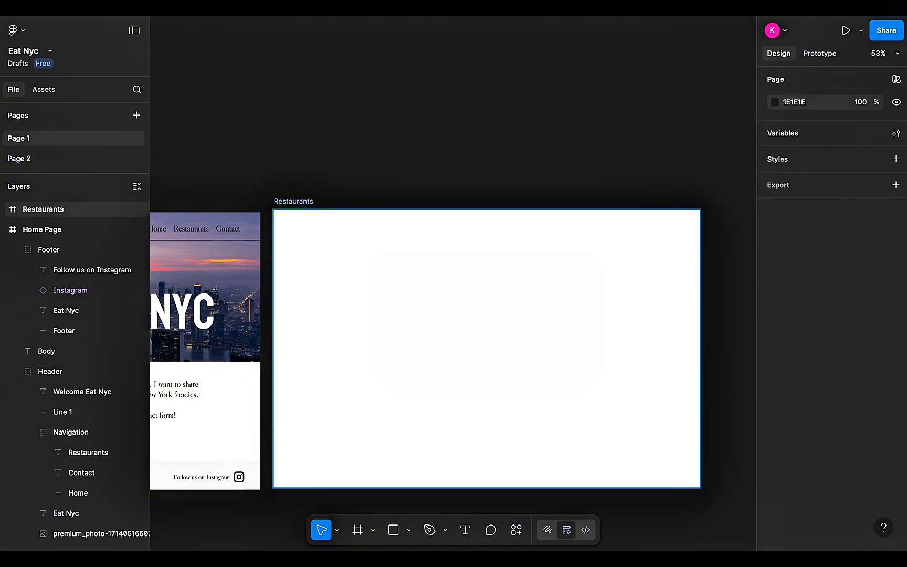
key(ctrl+z)
click(448, 141)
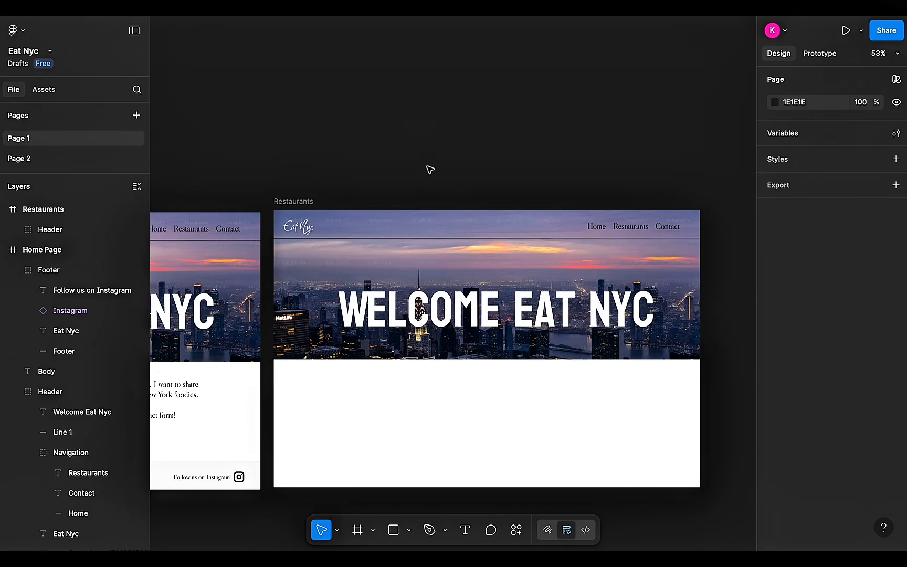
Delete the skyline photo layer from the Restaurants frame's Header group
click(83, 229)
click(17, 230)
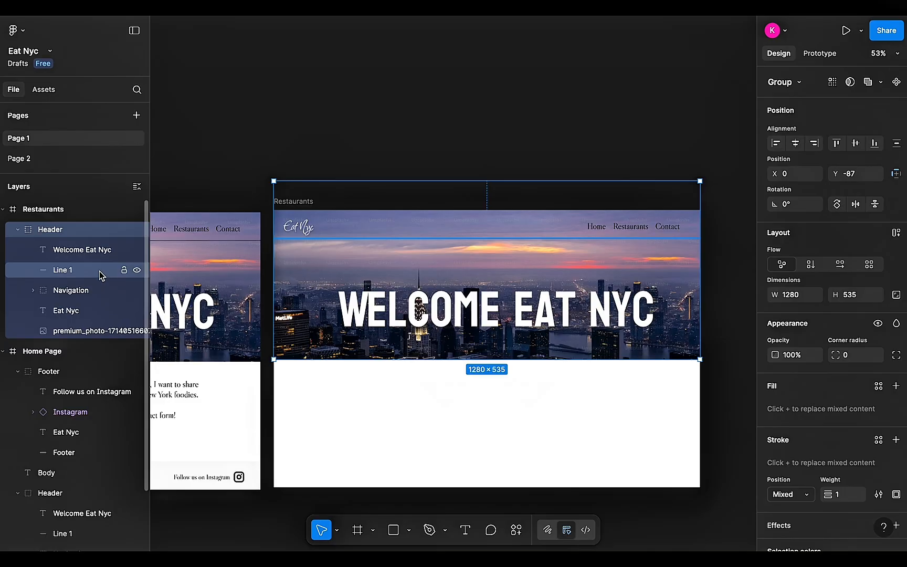
click(93, 335)
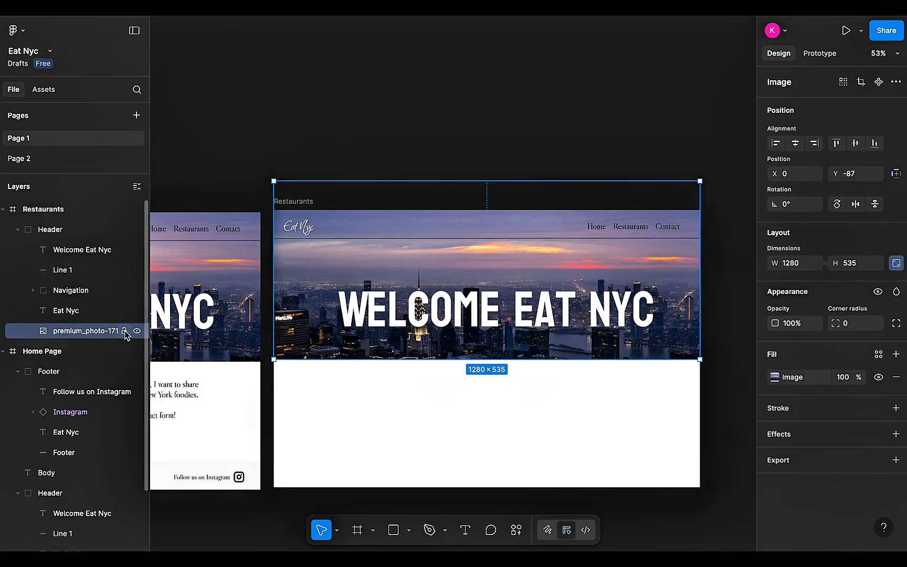
key(Delete)
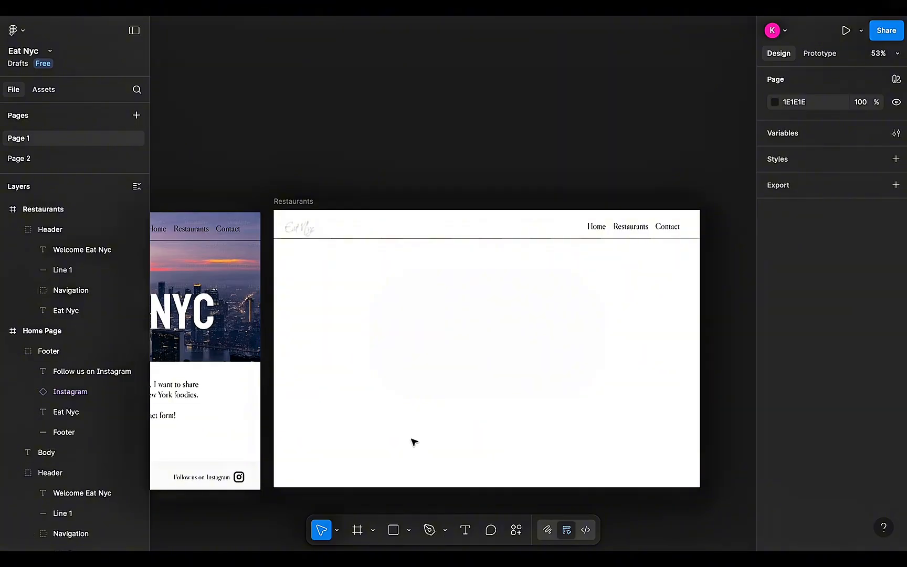
Close the pop-up on the taxi stock photo page and return to the Eat Nyc design in Figma
click(469, 299)
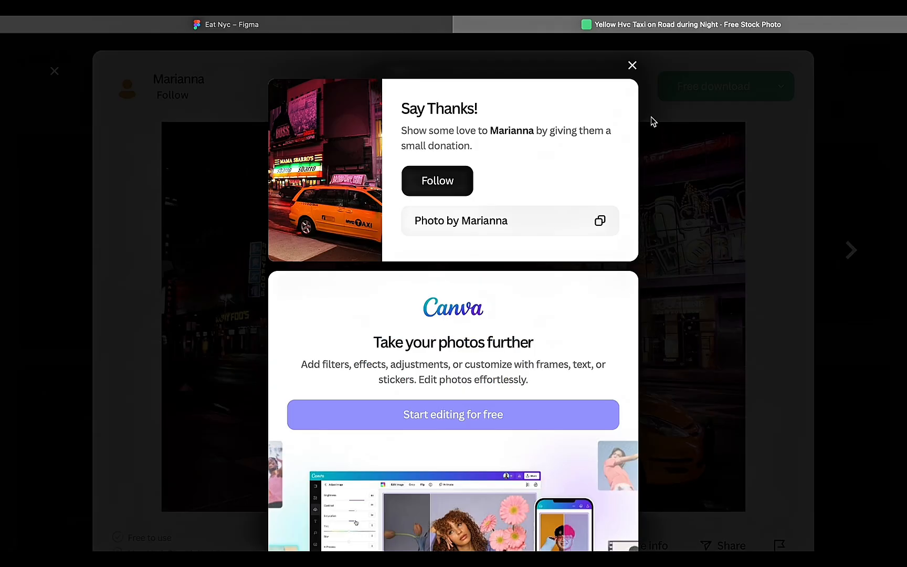
click(633, 65)
click(372, 25)
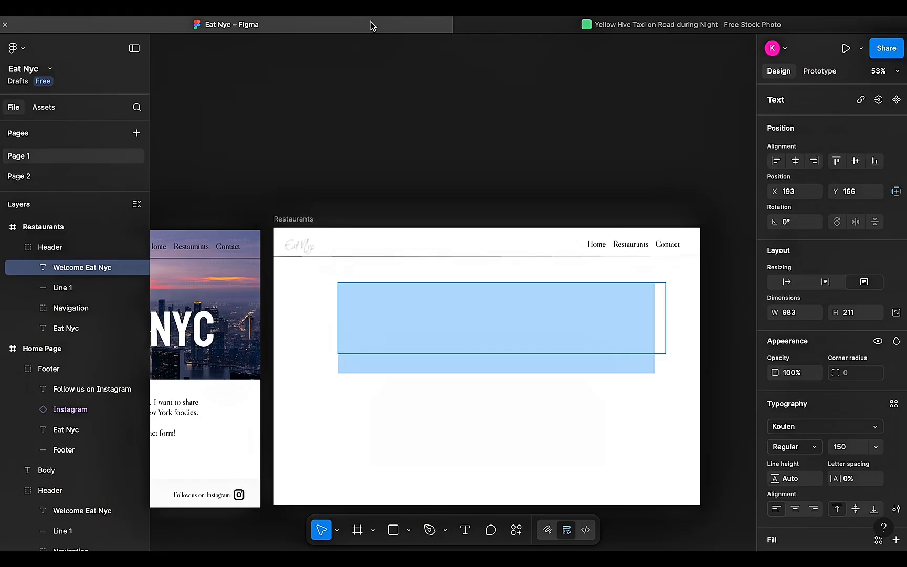
Delete the "Welcome Eat Nyc" title text from the Restaurants frame's Header group
double_click(401, 332)
click(328, 318)
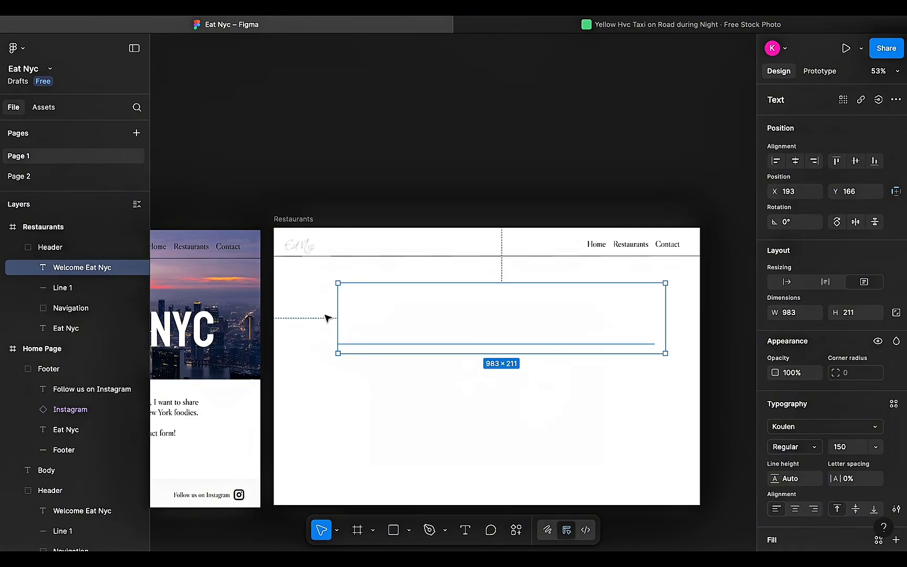
double_click(396, 311)
key(BackSpace)
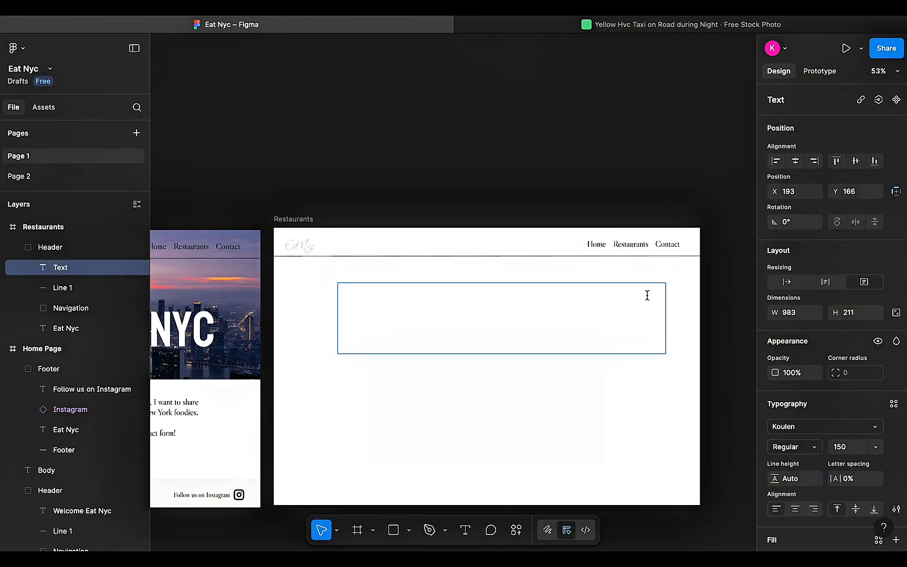
click(683, 300)
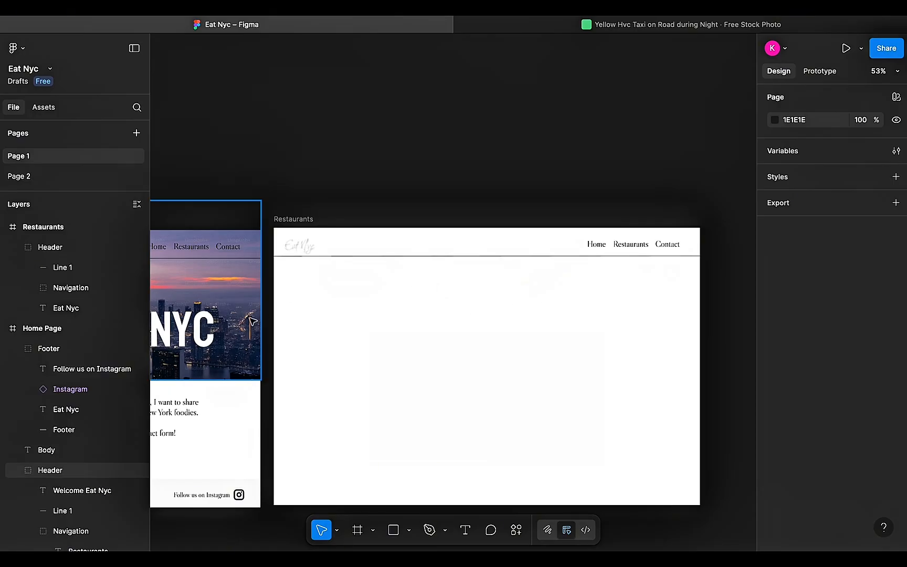
Import the taxi photo pexels-marianna-15577-69206.jpg from the Eat Nyc folder and place it in the Restaurants frame
click(373, 531)
click(412, 532)
click(412, 531)
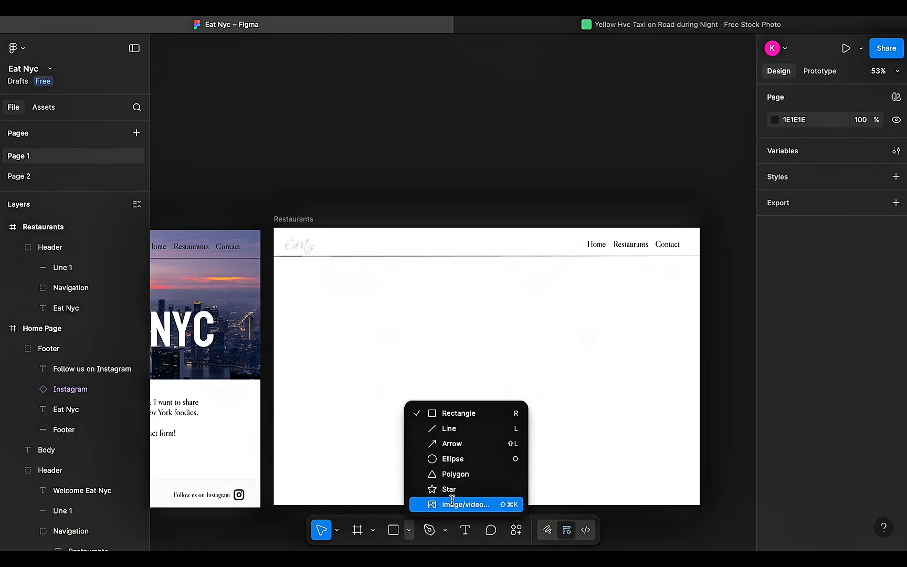
click(455, 503)
click(381, 265)
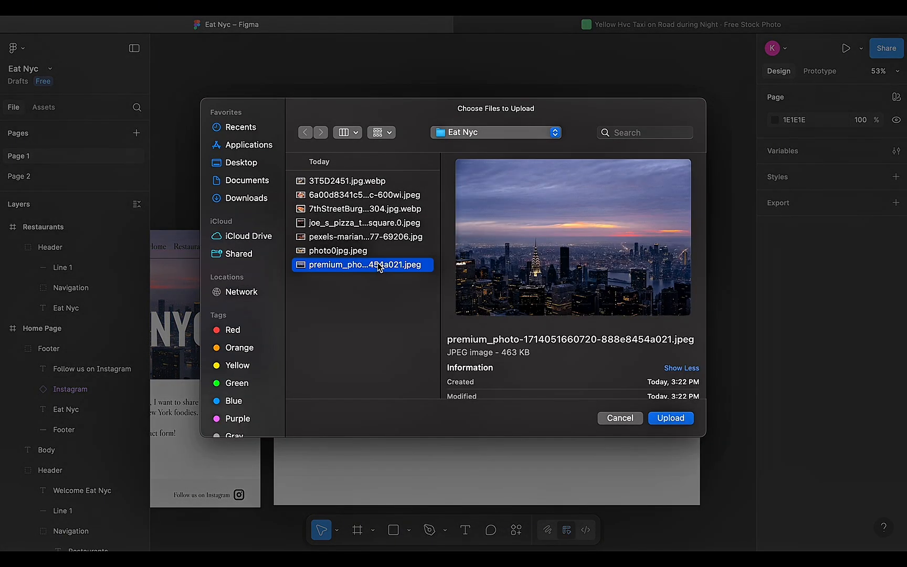
click(411, 250)
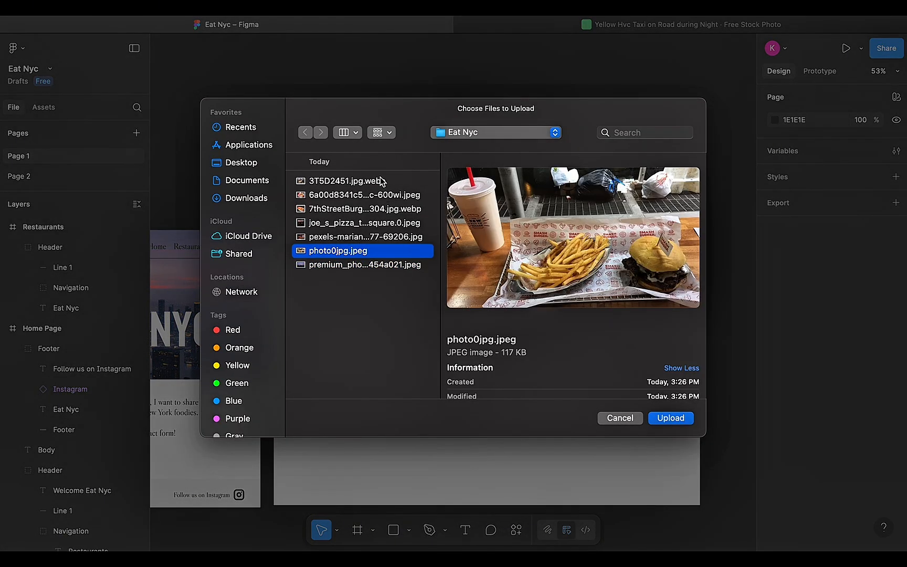
click(381, 182)
click(389, 196)
click(393, 209)
click(395, 225)
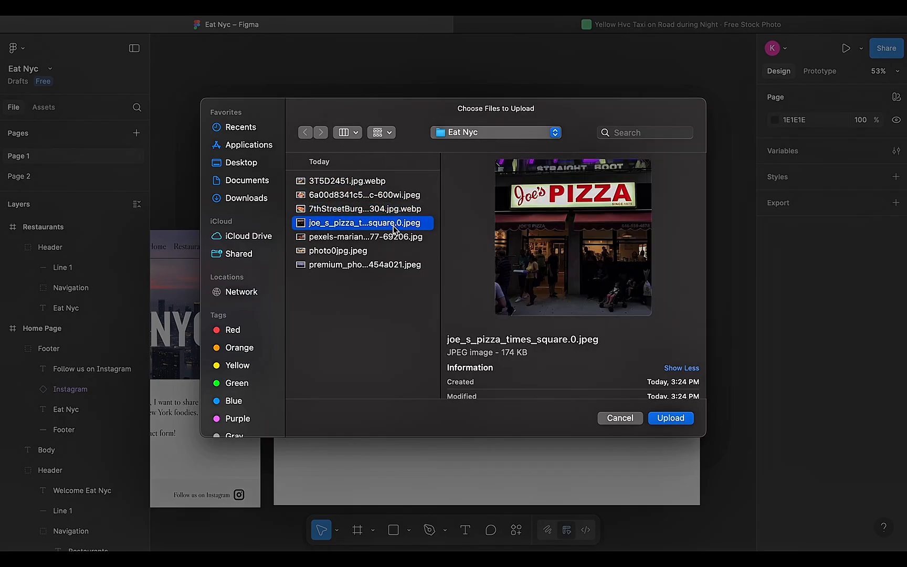
click(397, 237)
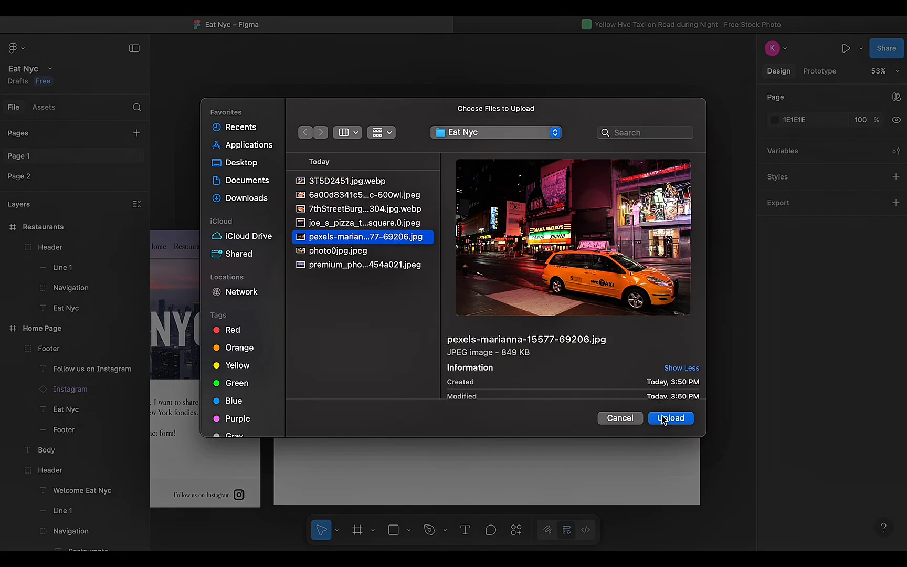
click(663, 418)
click(361, 271)
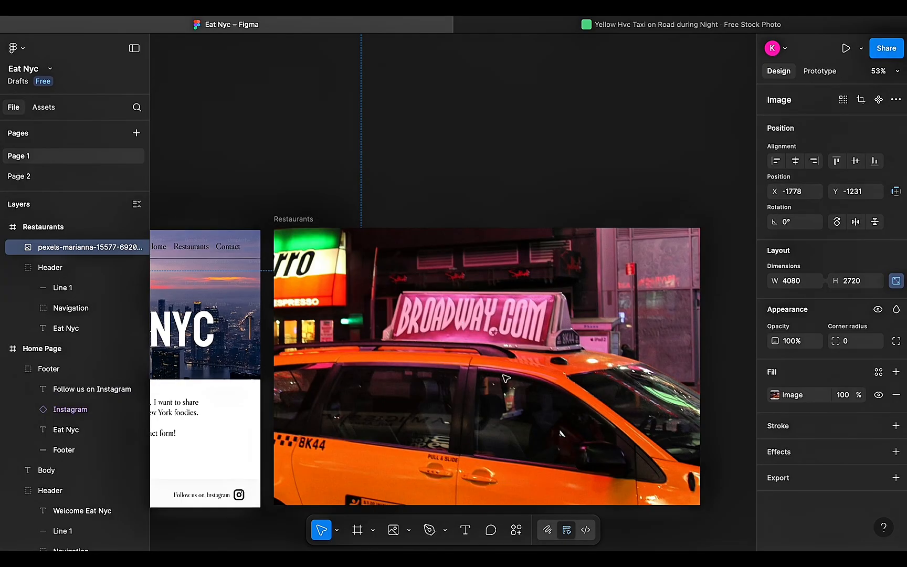
Shrink the taxi photo to about 848 × 565 and align it with the Restaurants frame's upper-left corner
double_click(505, 378)
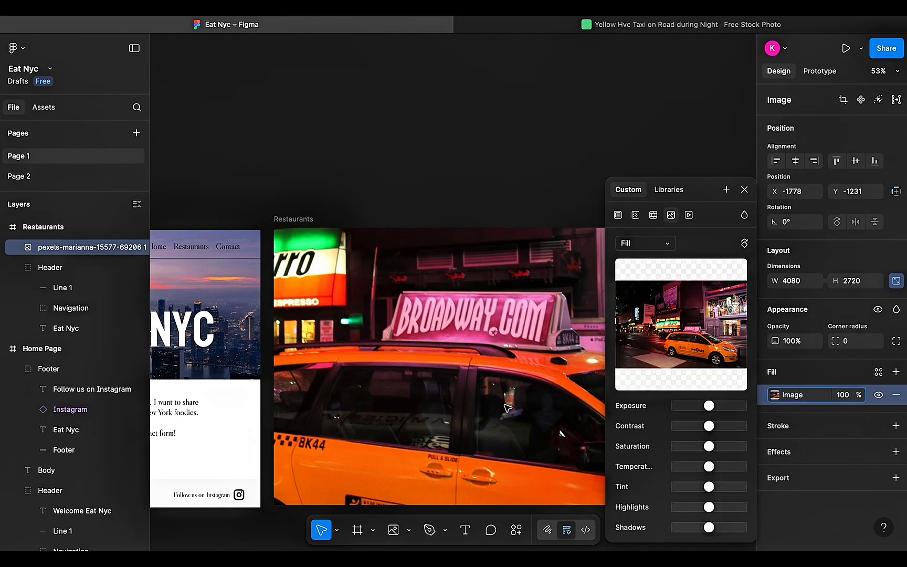
click(745, 189)
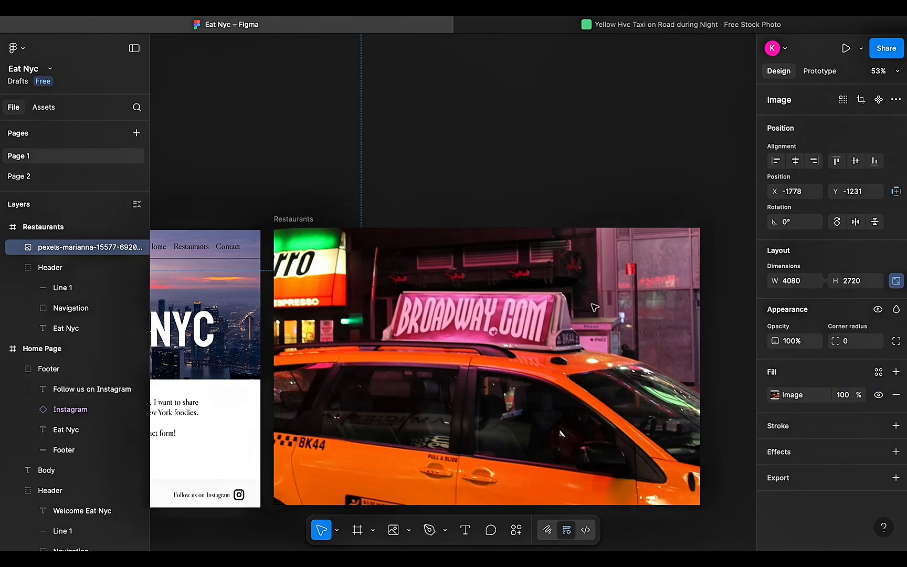
drag(576, 322, 666, 269)
drag(421, 361, 767, 349)
drag(516, 367, 481, 358)
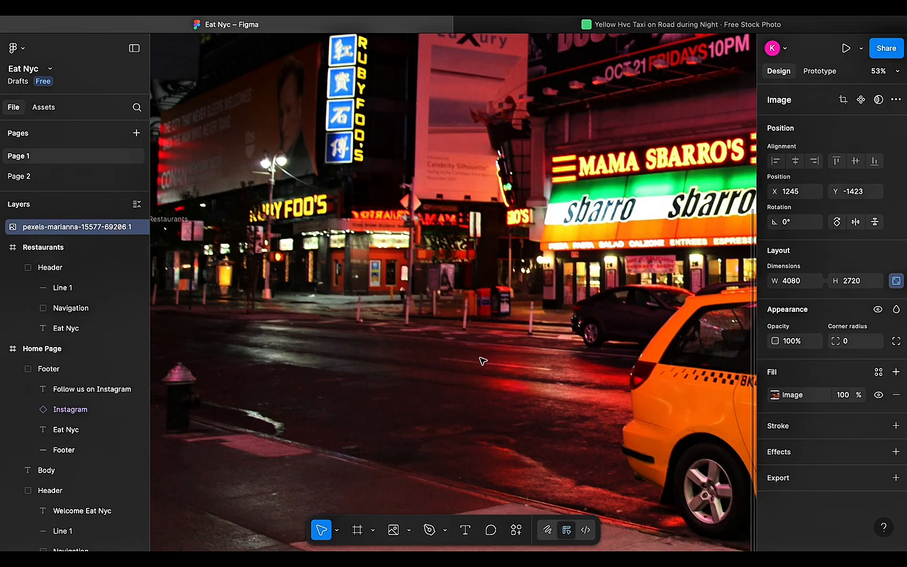
ctrl+scroll(483, 361, down, 5)
drag(361, 158, 391, 366)
ctrl+scroll(410, 341, up, 5)
ctrl+scroll(411, 343, up, 3)
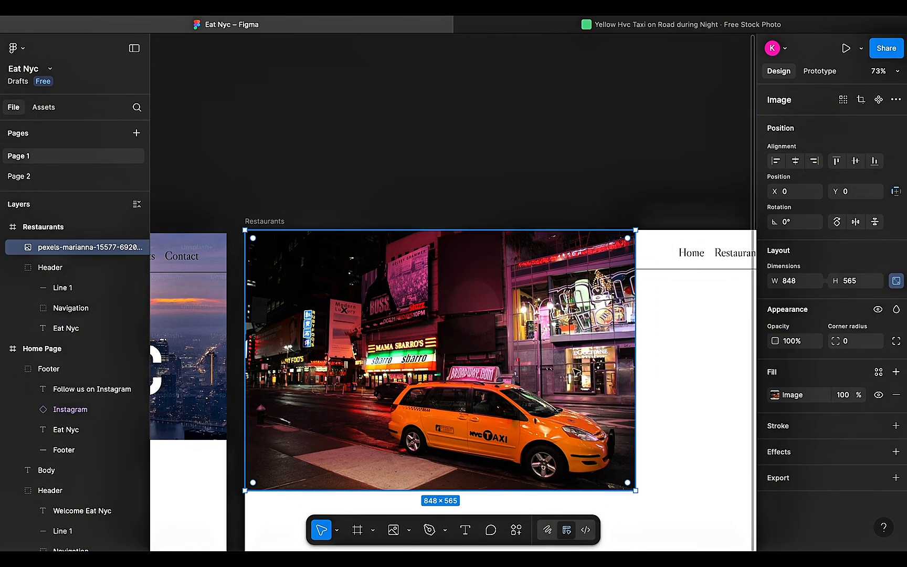
Scale the taxi photo to the frame's full width of 1280, positioned at Y -215, and crop its height to about 718
scroll(548, 370, right, 5)
scroll(548, 371, down, 2)
drag(482, 337, 678, 343)
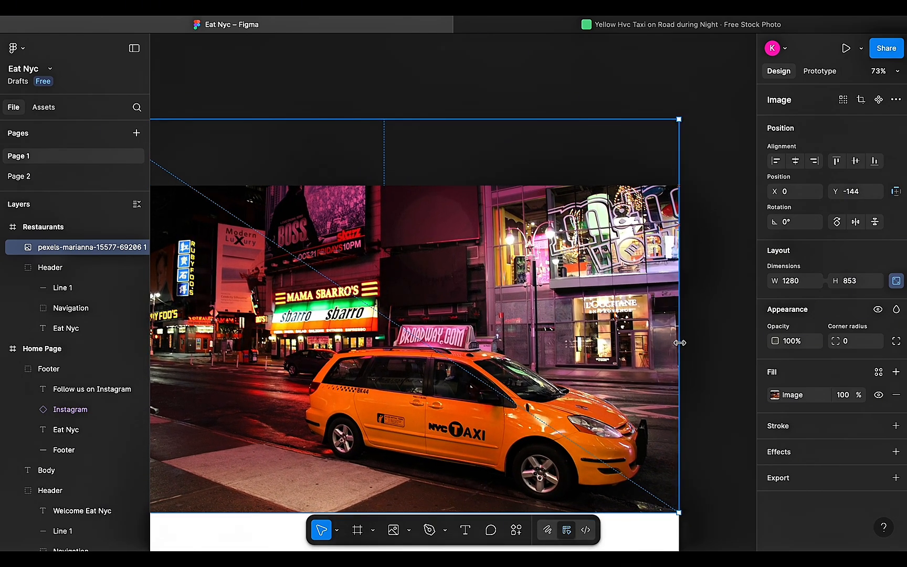
drag(587, 360, 586, 328)
double_click(433, 472)
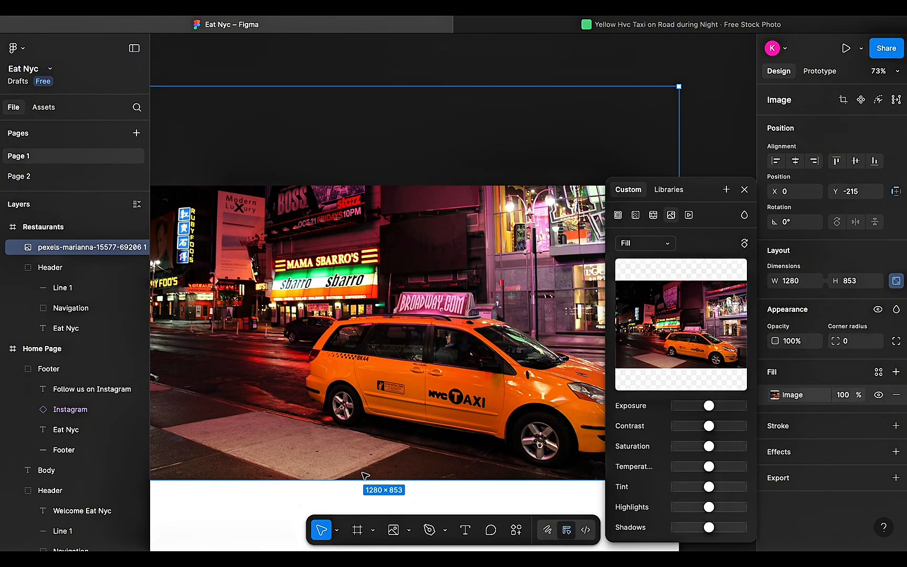
drag(360, 482, 366, 421)
Send the taxi photo to the back of the Restaurants frame, behind the logo and navigation links
scroll(364, 420, left, 3)
right_click(404, 313)
mouse_move(437, 338)
click(408, 236)
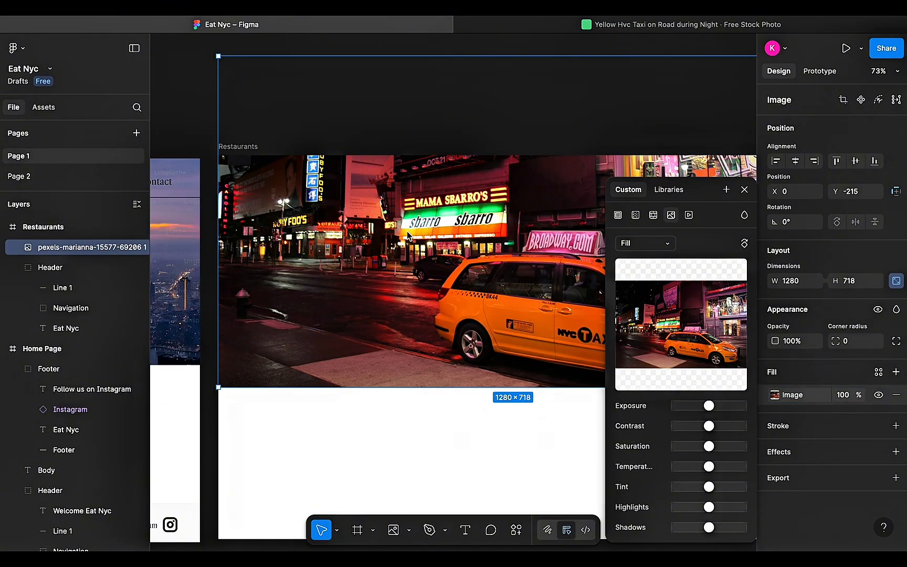
click(746, 192)
right_click(622, 216)
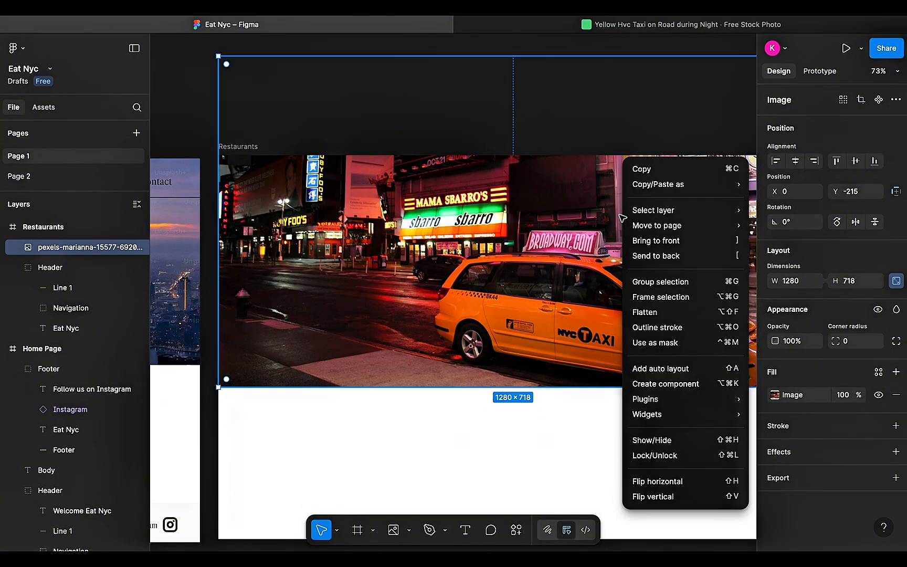
click(678, 257)
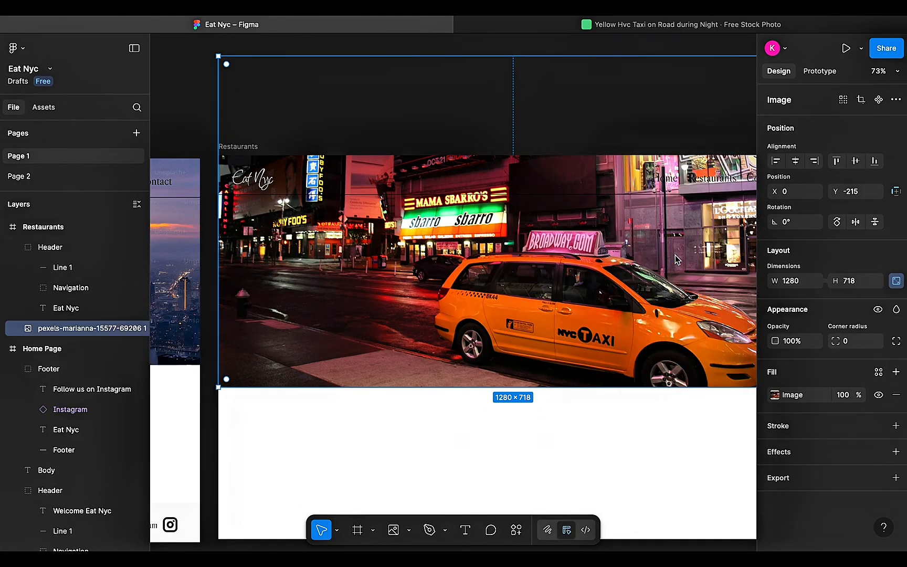
scroll(644, 256, right, 3)
scroll(643, 256, up, 1)
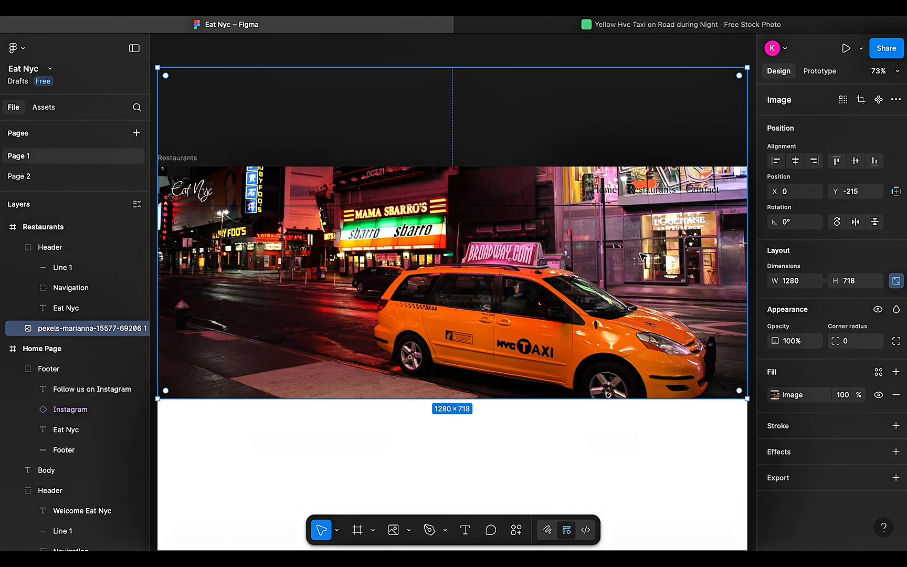
double_click(657, 200)
click(658, 199)
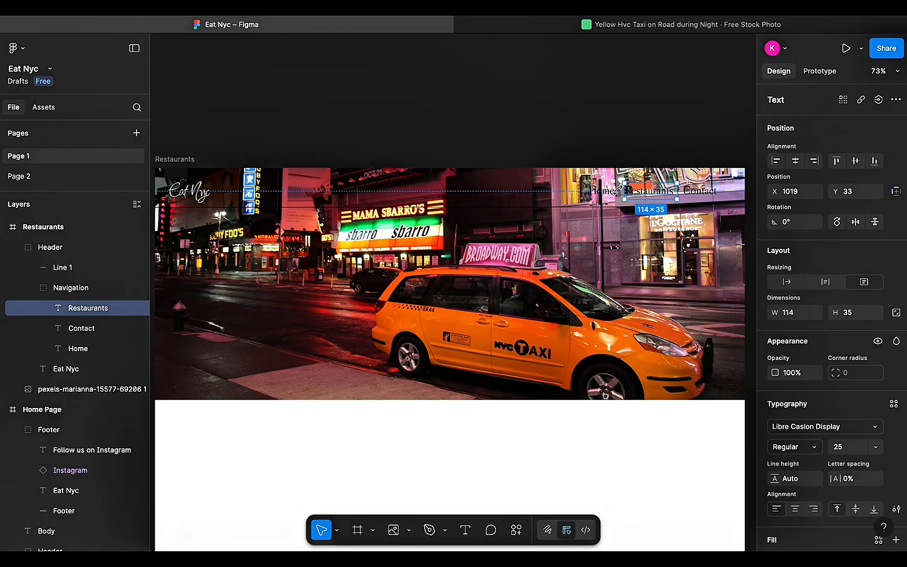
click(600, 192)
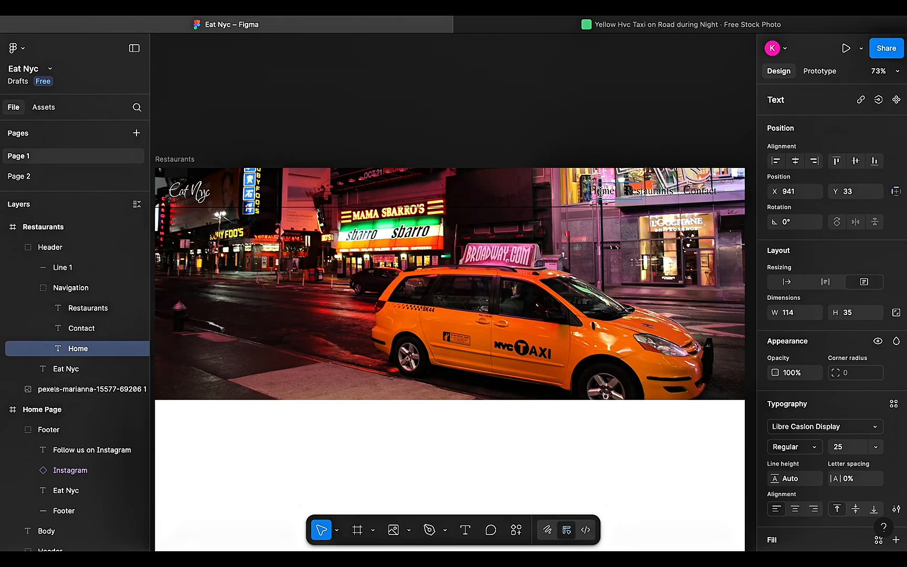
Try enlarging the taxi photo beyond both sides of the Restaurants frame, to about 1327 × 745
click(643, 322)
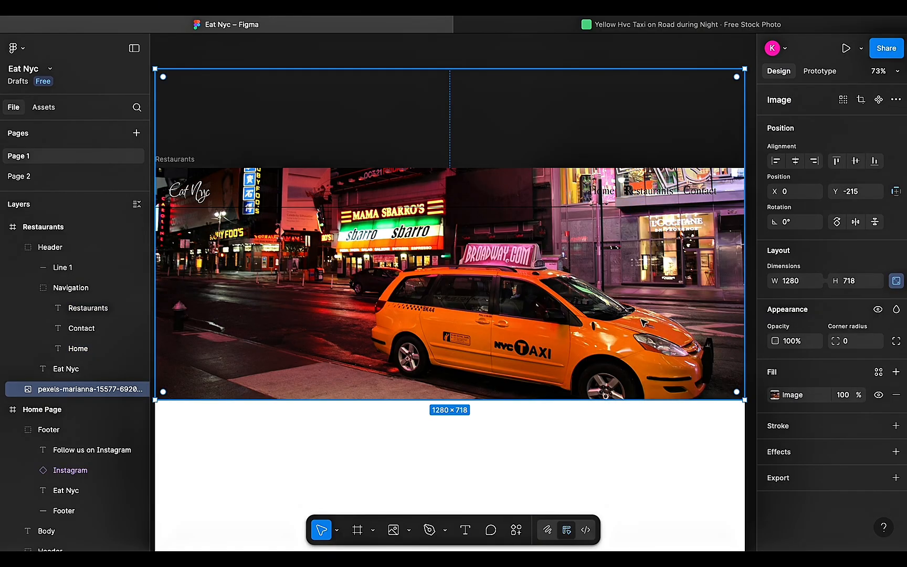
mouse_move(464, 383)
mouse_down()
mouse_move(463, 370)
mouse_move(461, 398)
mouse_up()
scroll(460, 398, up, 3)
scroll(461, 398, down, 5)
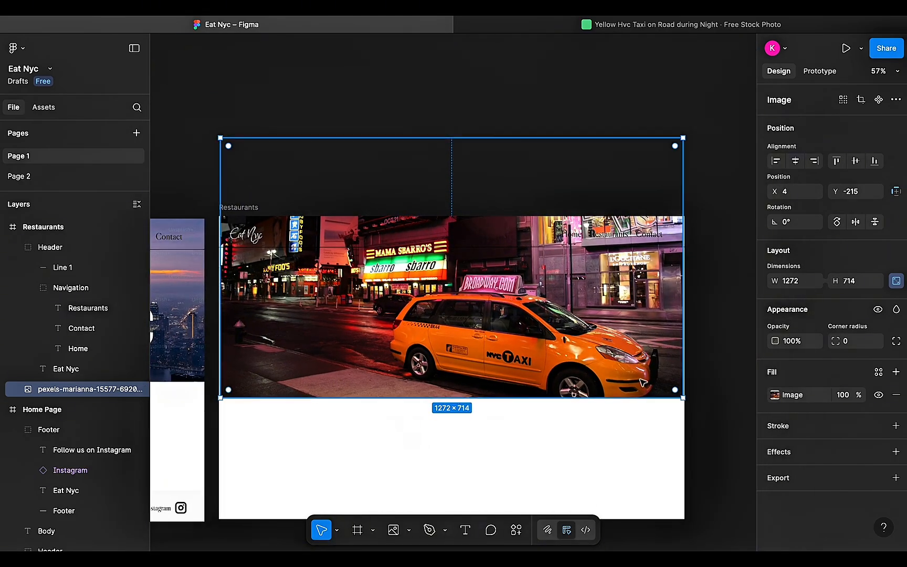
drag(683, 350, 694, 349)
drag(219, 318, 212, 318)
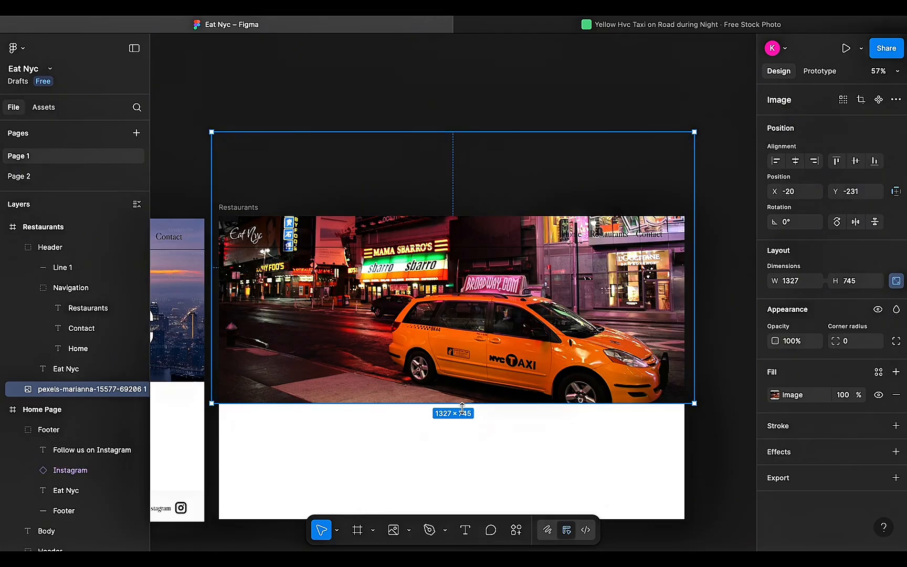
Shorten the taxi photo, align it to the Restaurants frame's left edge, and widen it to 1280 × 718 at Y -259
drag(458, 403, 458, 340)
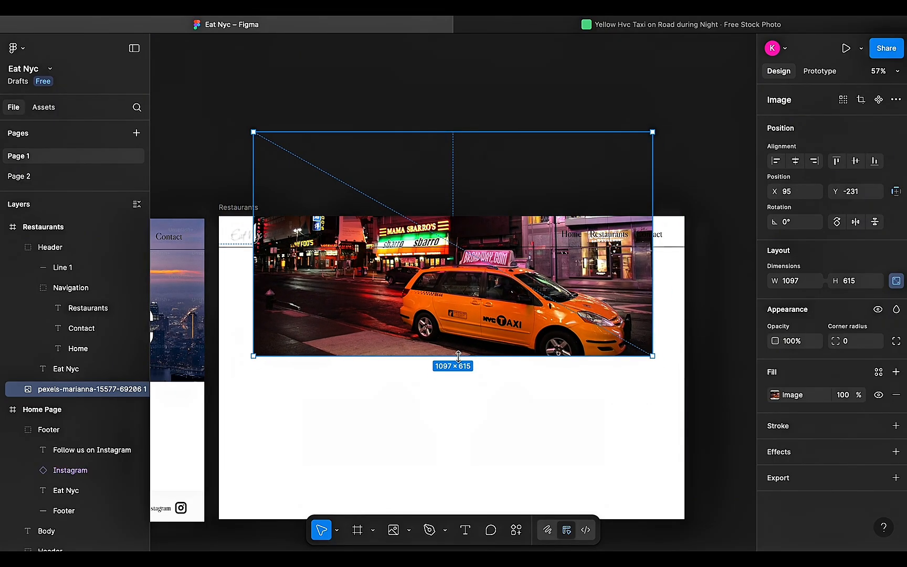
drag(407, 278, 390, 279)
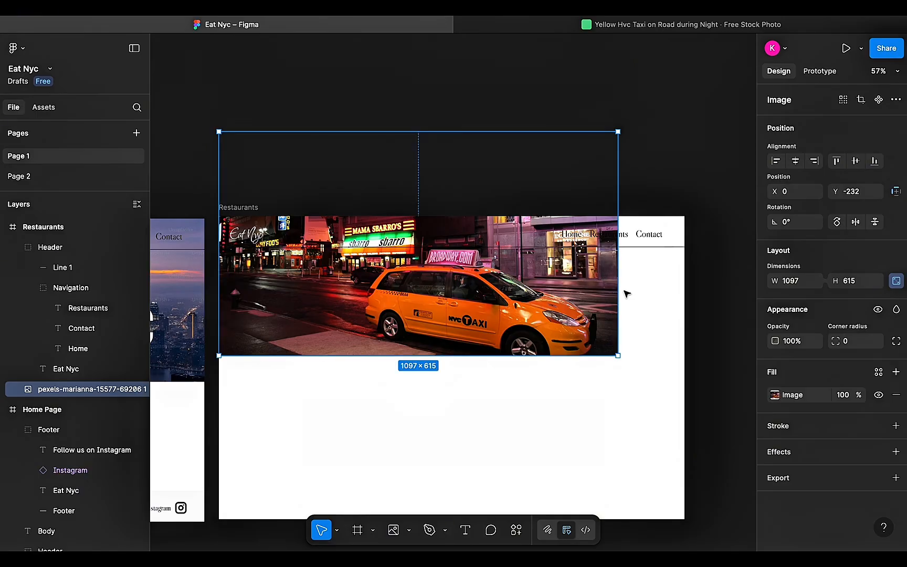
drag(650, 285, 678, 320)
click(729, 292)
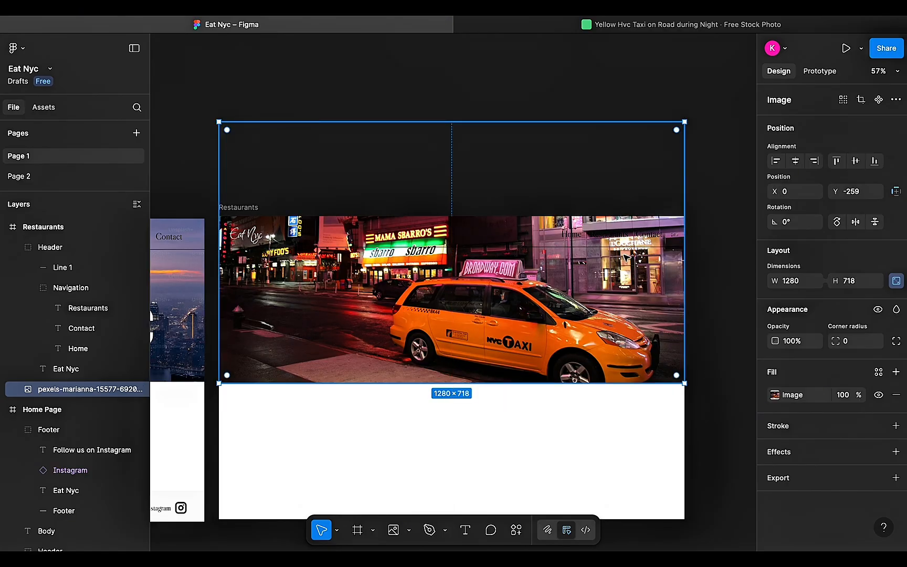
Set the fill of the Restaurants frame's Home navigation link to white, FFFFFF
click(577, 236)
click(576, 237)
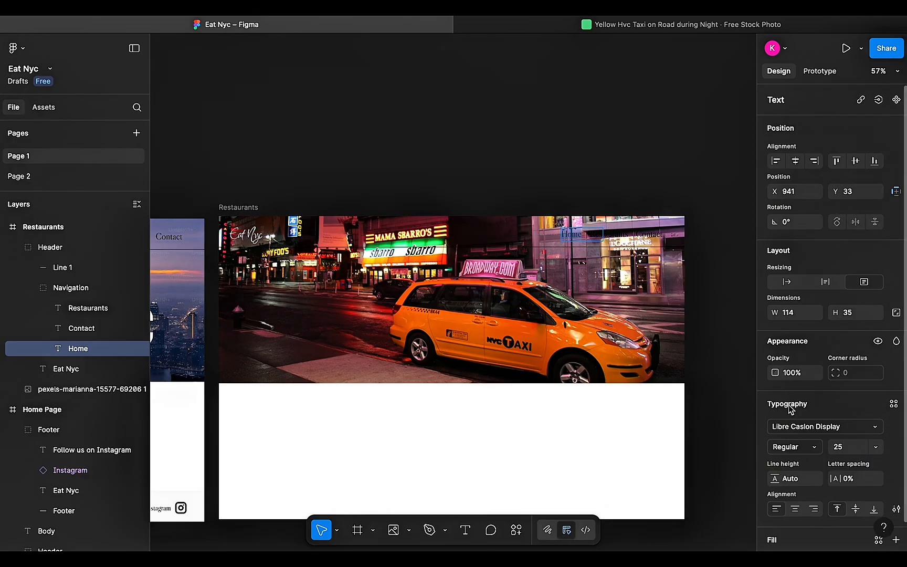
scroll(792, 496, down, 3)
click(775, 474)
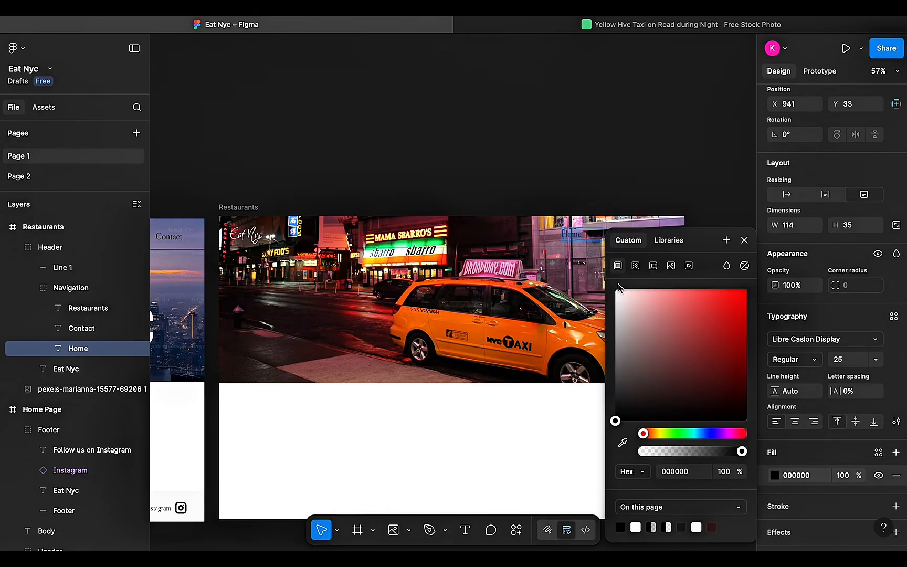
drag(618, 293, 604, 254)
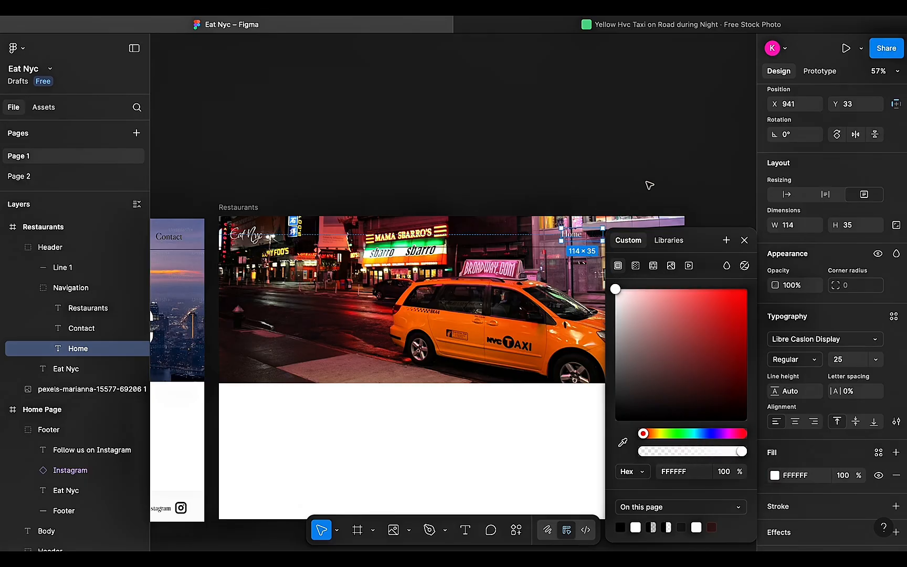
click(652, 152)
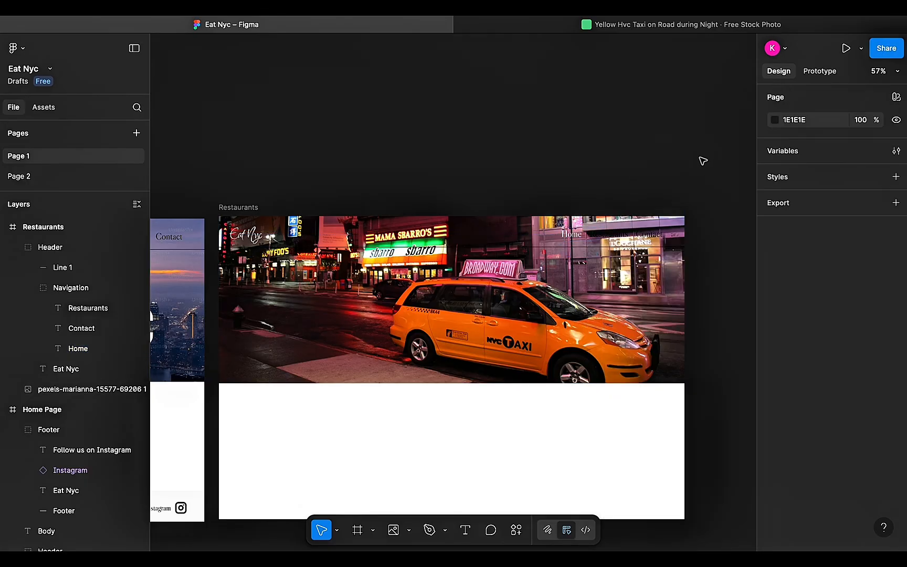
Change the Restaurants navigation link's fill to the near-white FFFDFD
click(615, 238)
double_click(617, 236)
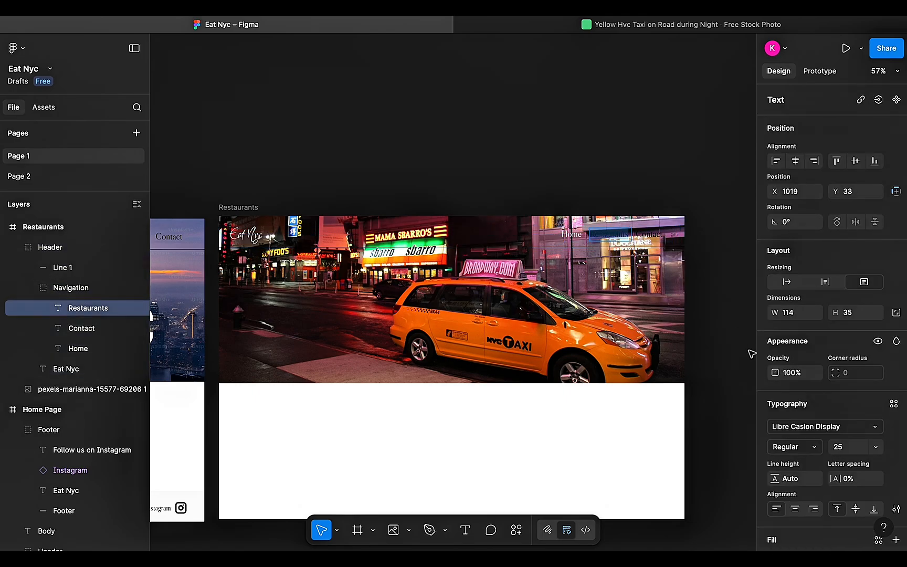
scroll(772, 479, down, 3)
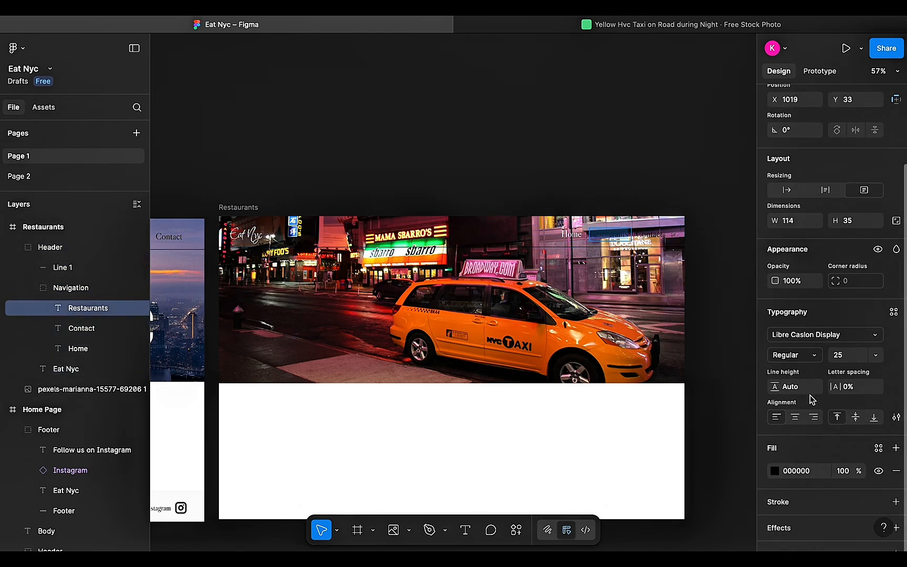
click(772, 479)
click(616, 283)
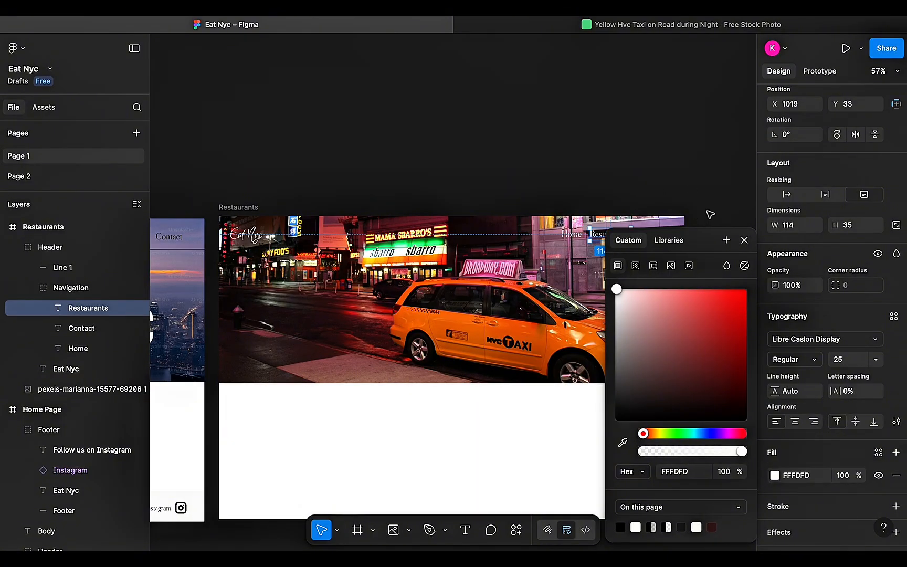
click(745, 240)
Change the Contact navigation link's fill to the near-white FFFBFB and reselect the link
click(652, 232)
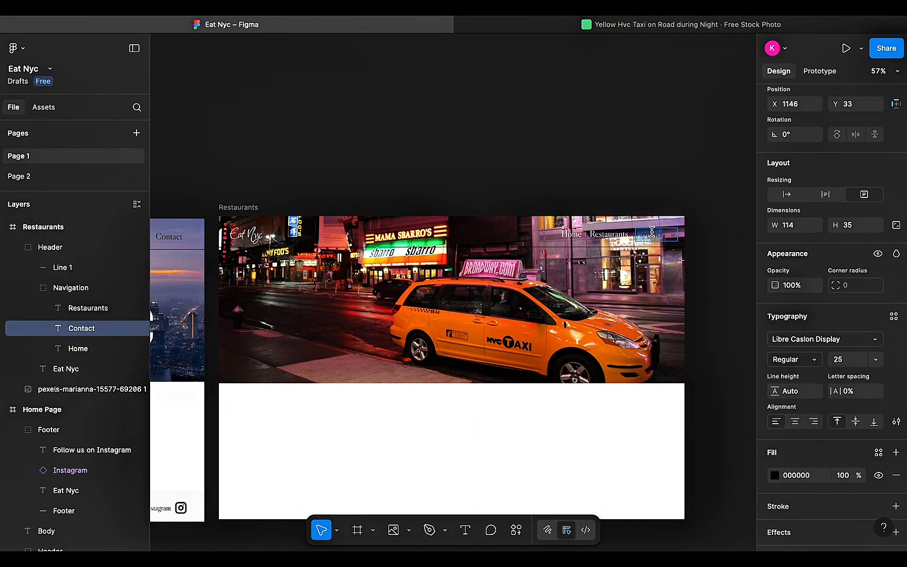
click(775, 476)
drag(612, 315, 621, 247)
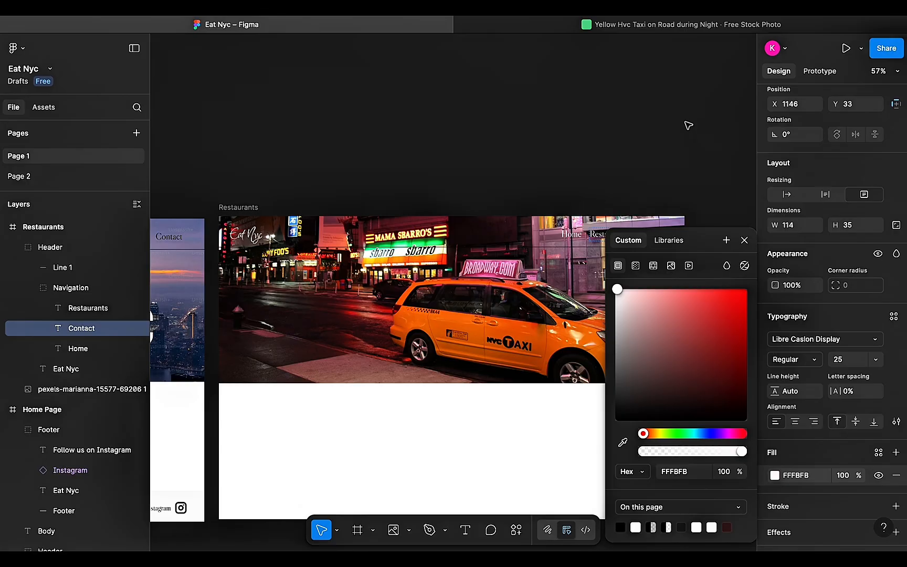
click(740, 198)
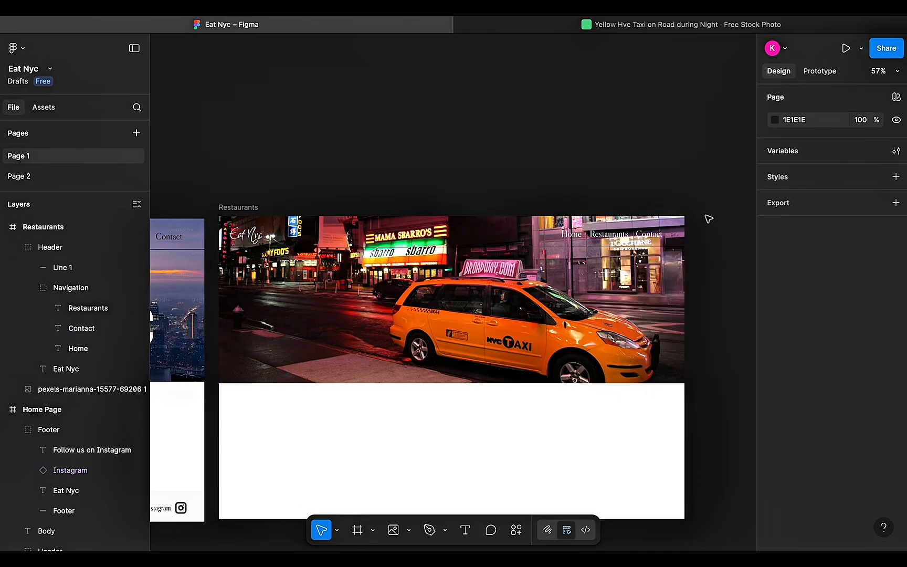
double_click(640, 237)
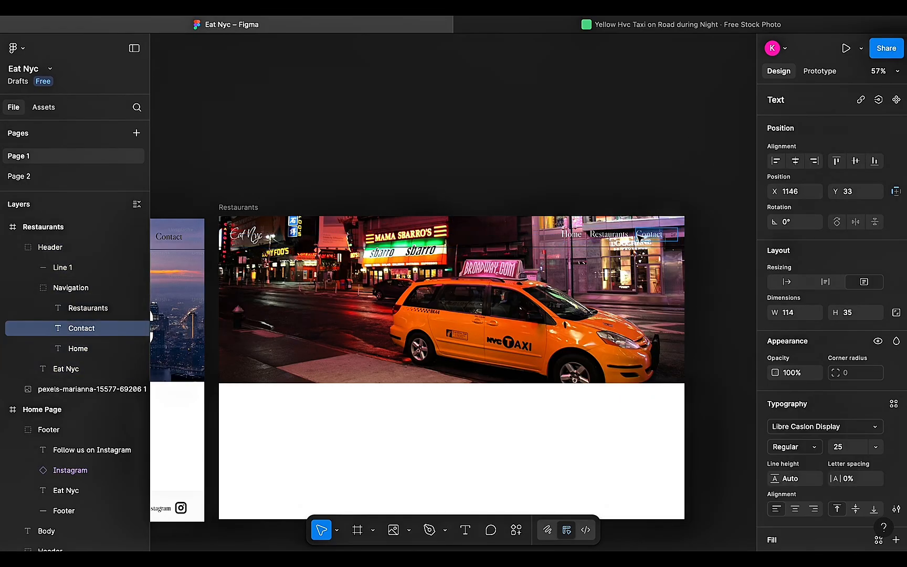
Shorten the taxi photo in the Restaurants frame to 1280 × 663
click(607, 237)
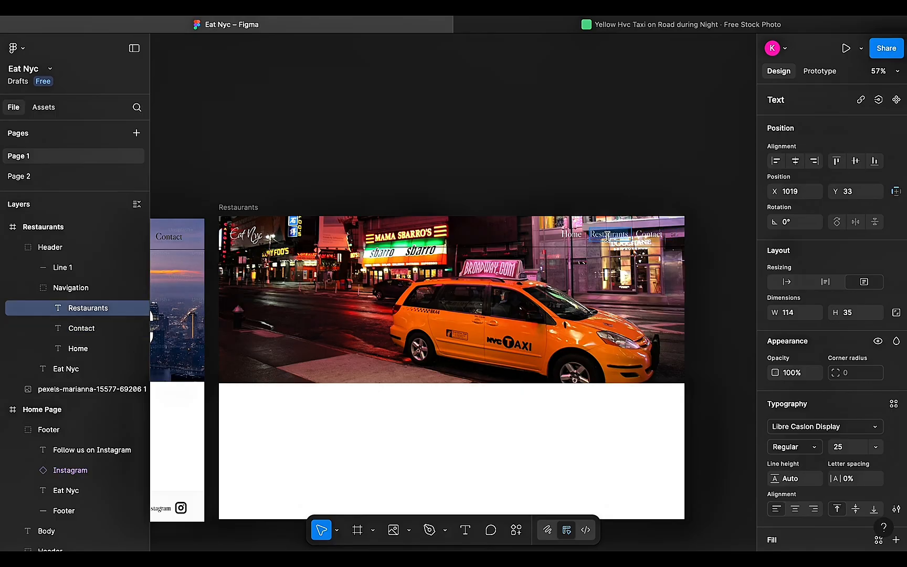
scroll(716, 263, up, 1)
click(573, 356)
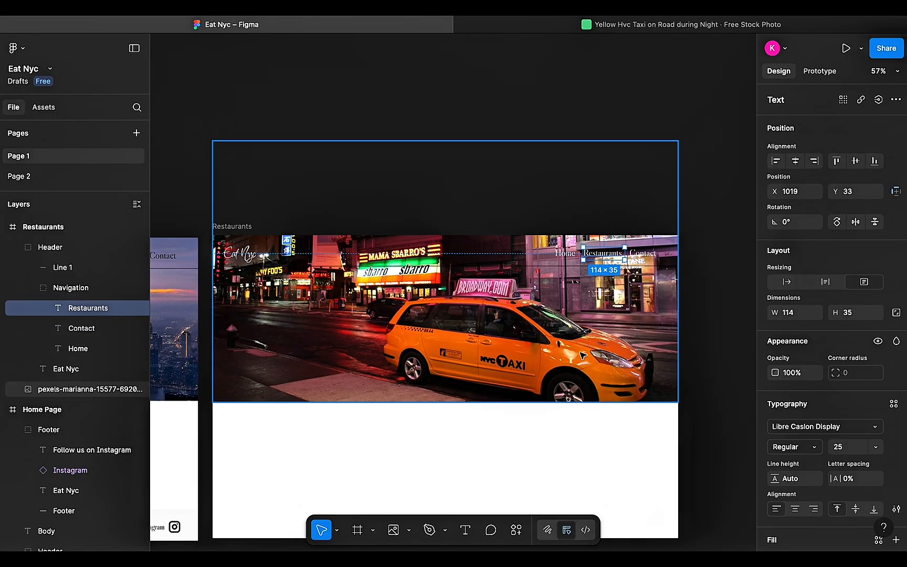
scroll(568, 356, down, 5)
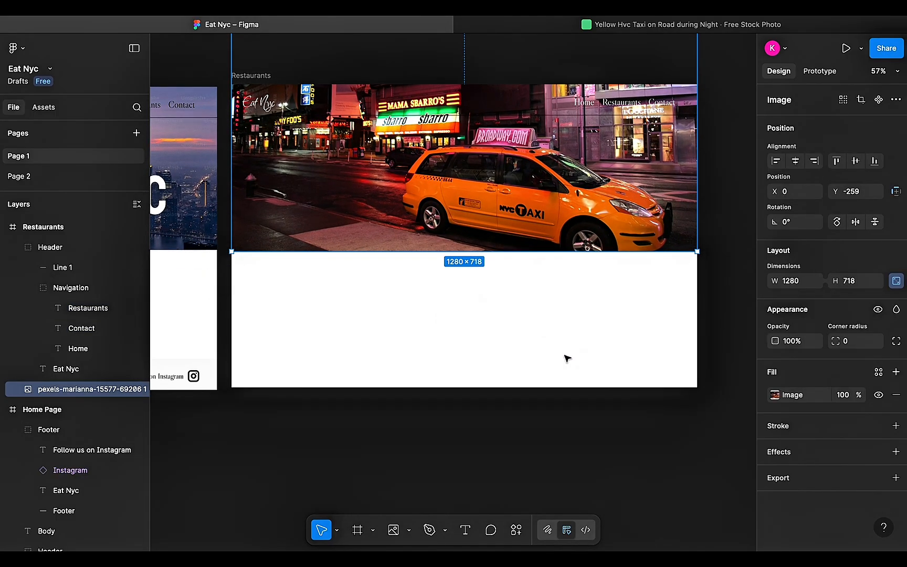
scroll(568, 359, up, 3)
double_click(565, 277)
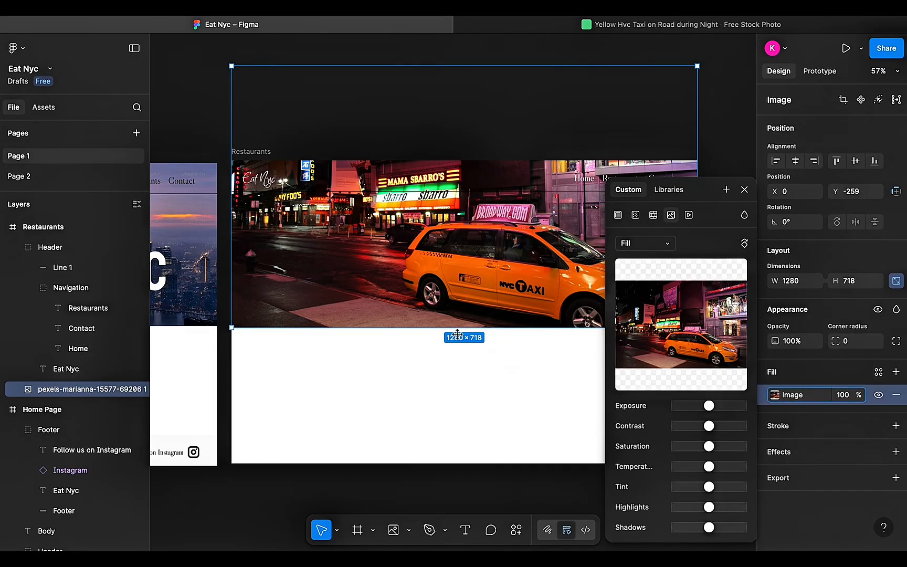
drag(464, 305, 462, 307)
click(745, 190)
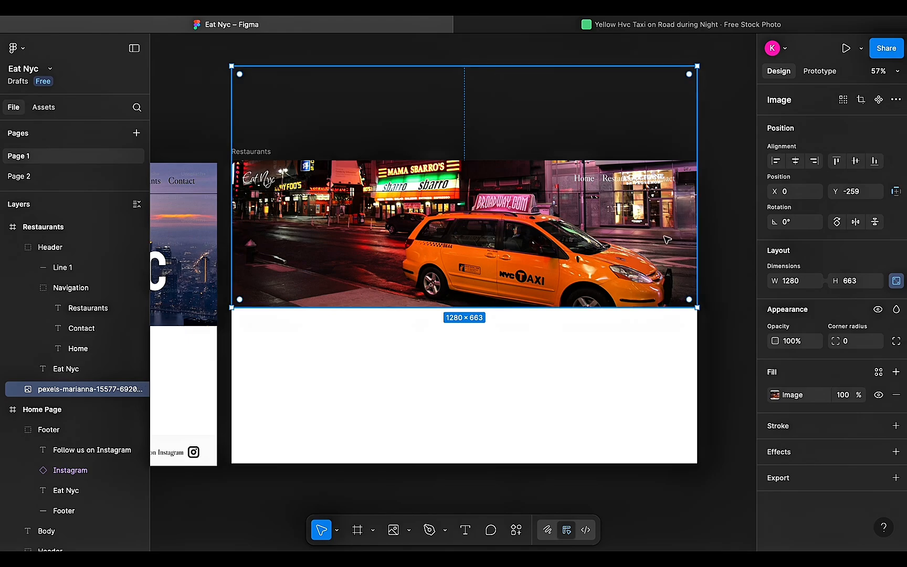
Enlarge the taxi photo to 1376 × 713 and shift it slightly left and down within the Restaurants frame
double_click(659, 235)
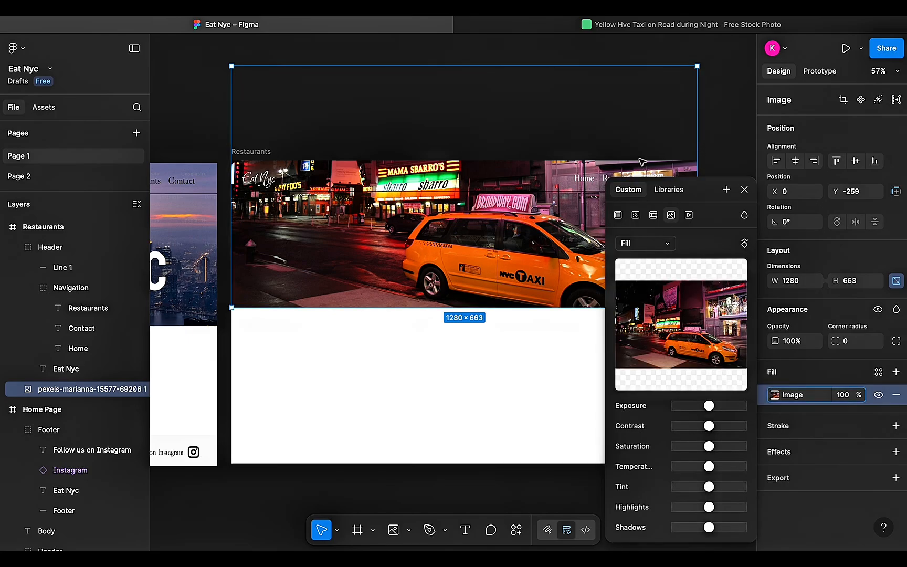
click(773, 133)
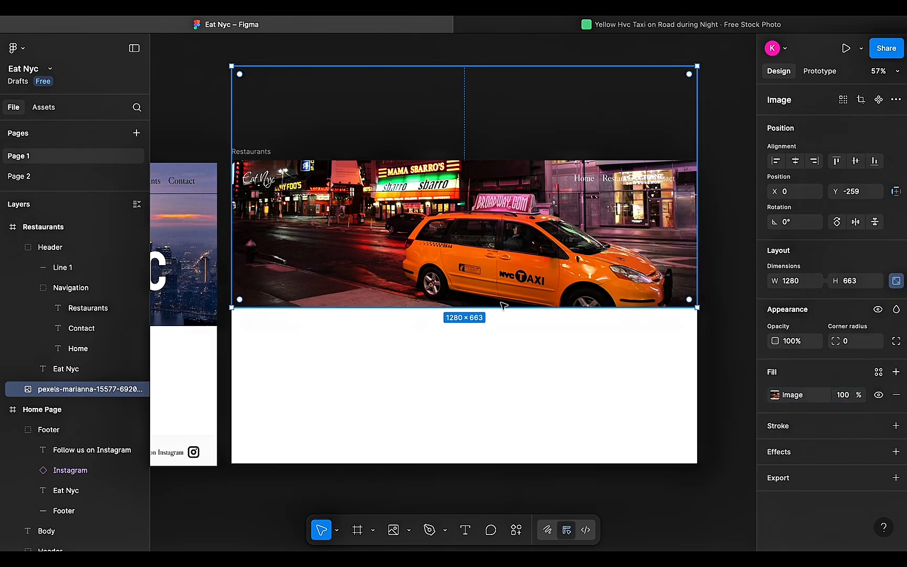
drag(469, 308, 469, 323)
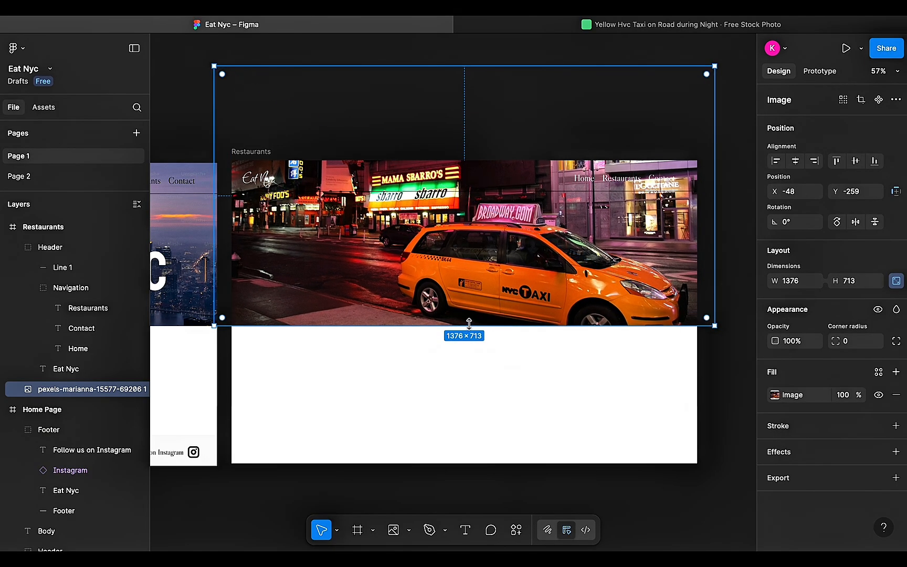
mouse_move(517, 296)
mouse_down()
mouse_move(471, 302)
mouse_move(510, 298)
mouse_up()
Check the Home navigation link's available font styles and reposition the taxi photo at X -87, Y -247
double_click(584, 179)
double_click(585, 180)
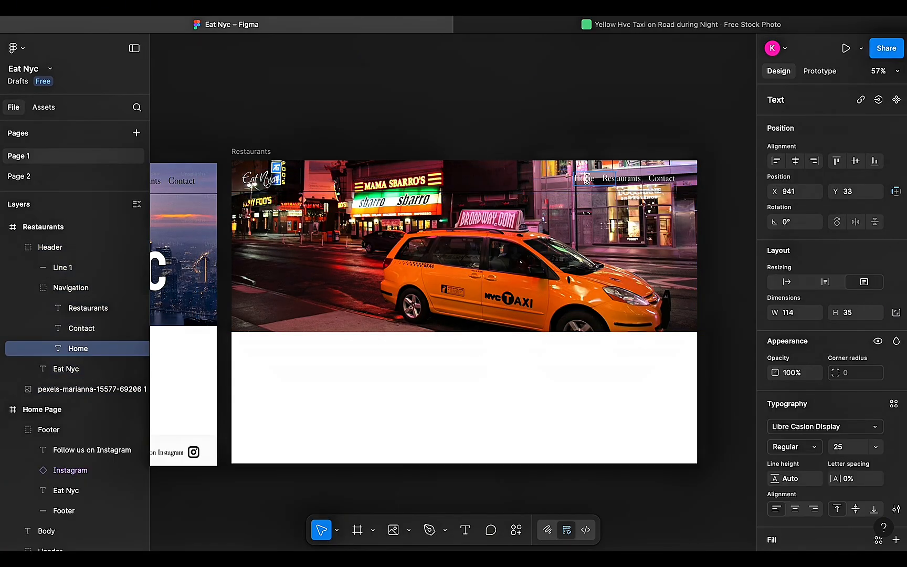
scroll(788, 432, down, 1)
click(792, 433)
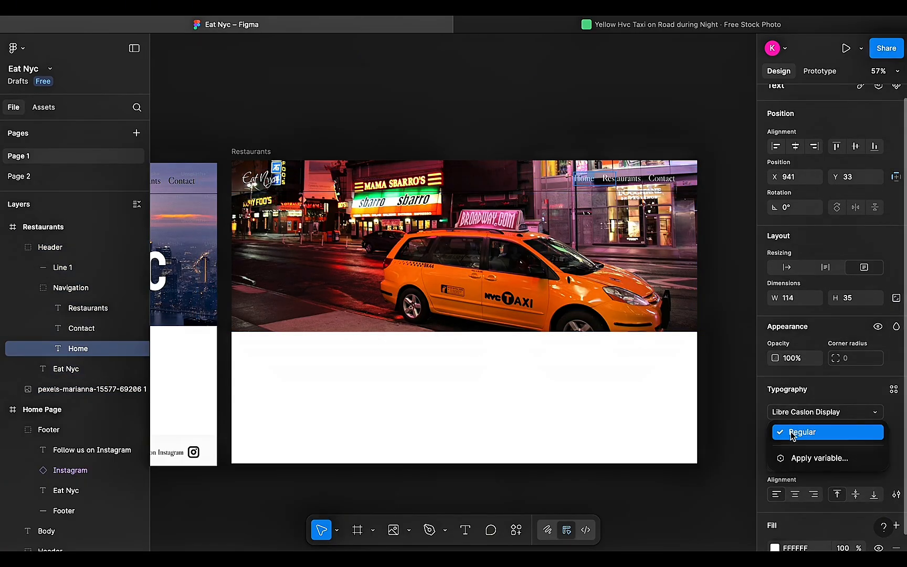
click(803, 399)
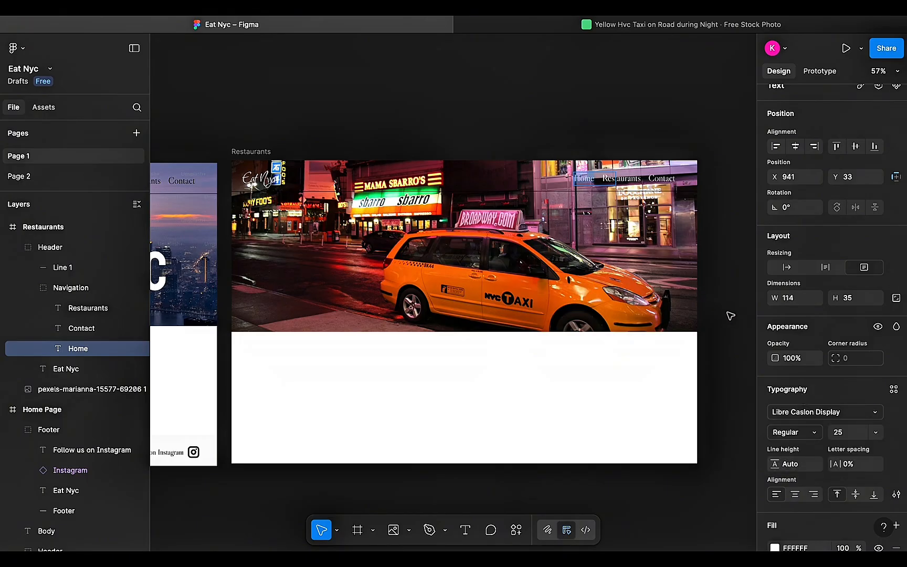
drag(655, 243, 658, 241)
Add a drop shadow with an X offset of 4 to the Restaurants frame's Home navigation link
click(661, 179)
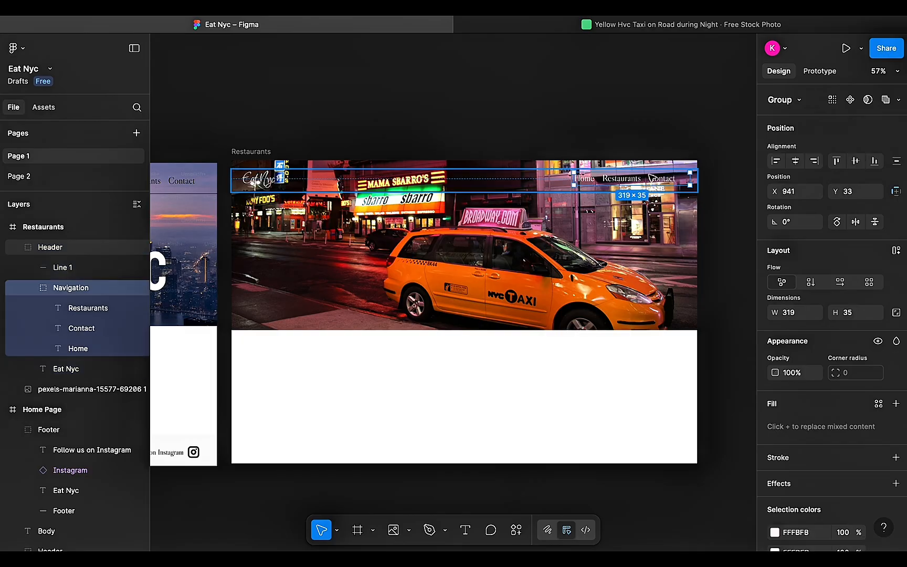
double_click(661, 179)
click(587, 180)
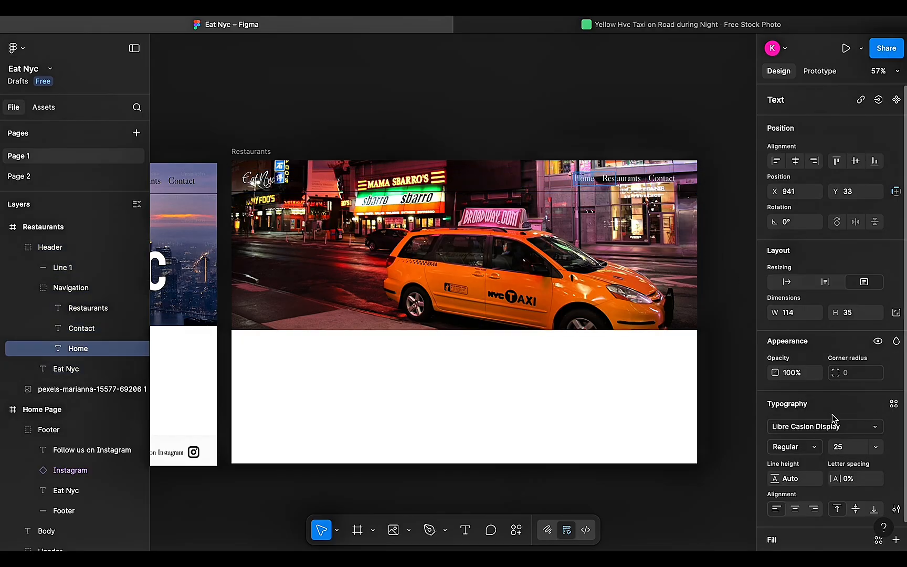
scroll(834, 420, down, 3)
click(834, 537)
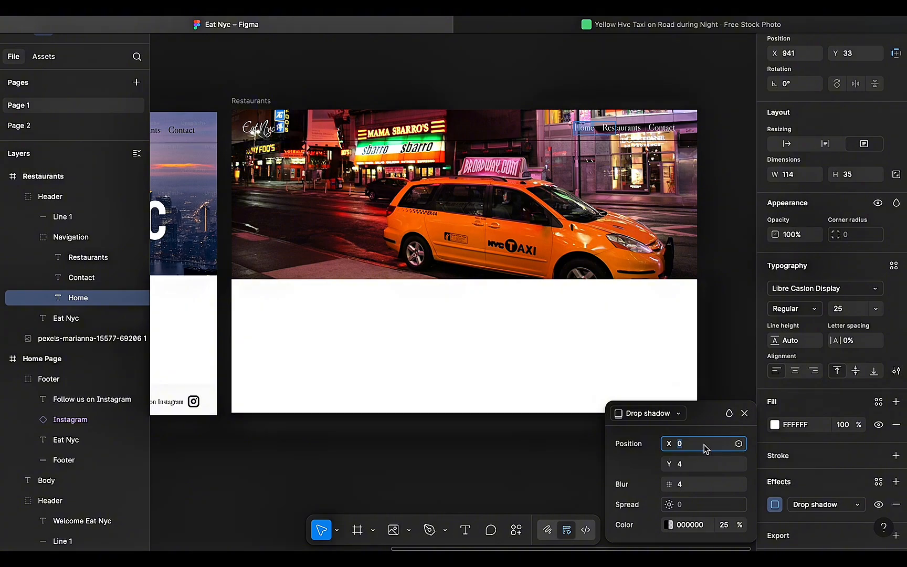
key(Return)
click(689, 450)
text(4)
key(Return)
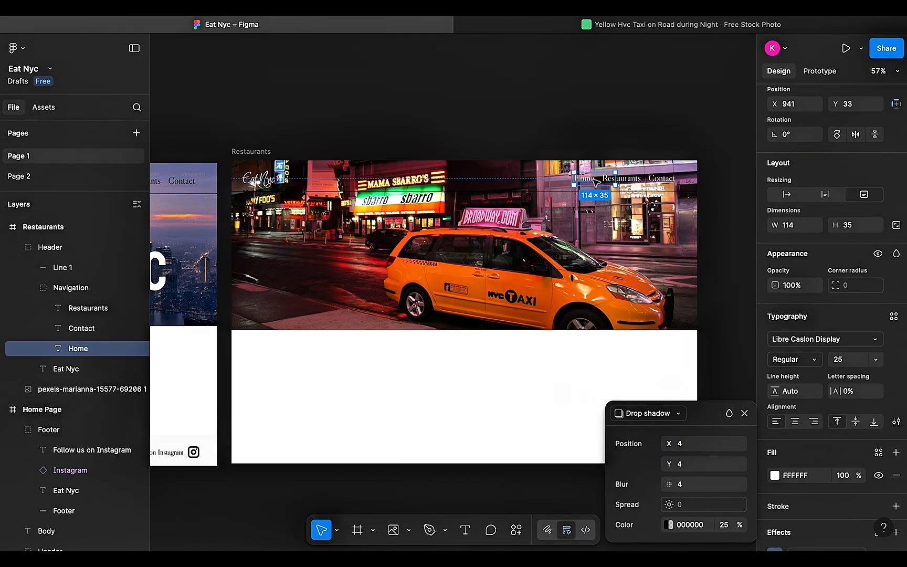
Change the Home navigation link's effect to Background blur
scroll(601, 210, up, 10)
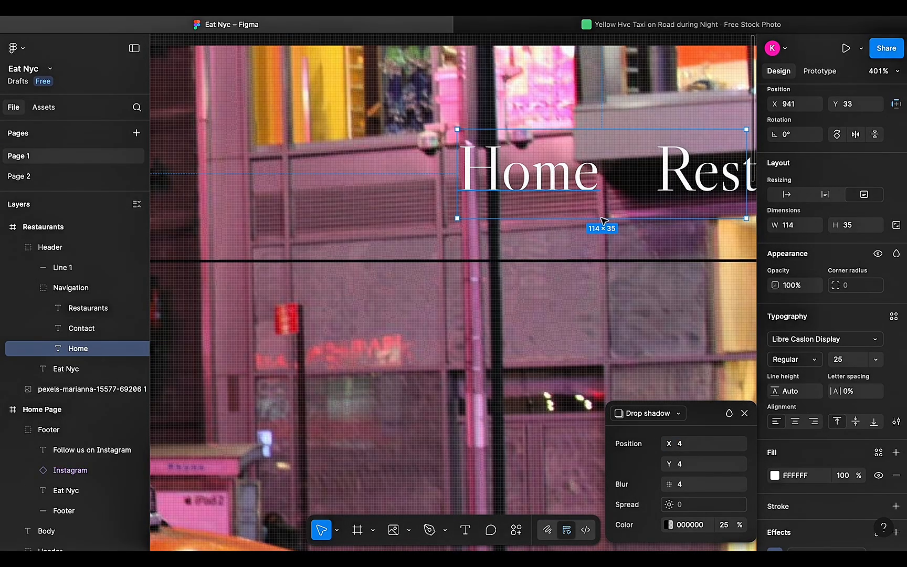
click(661, 414)
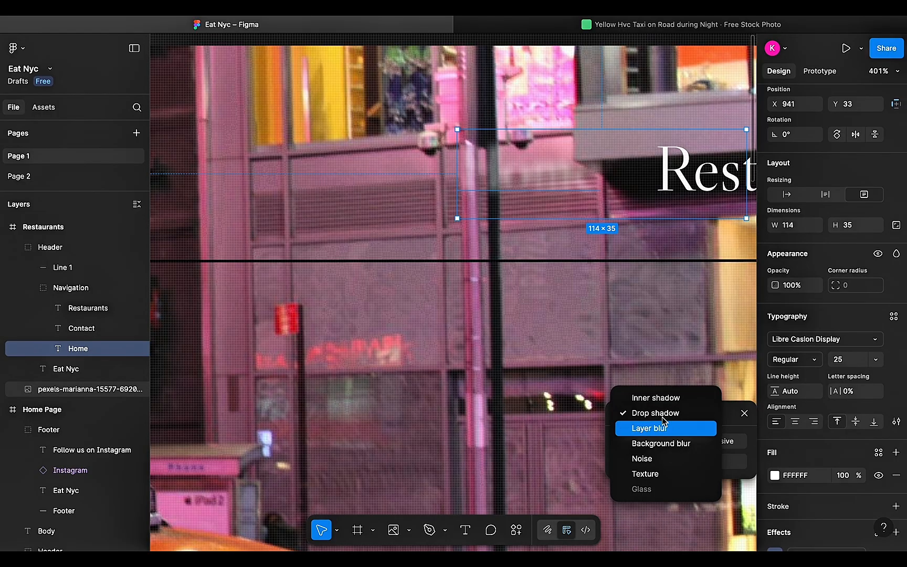
click(660, 445)
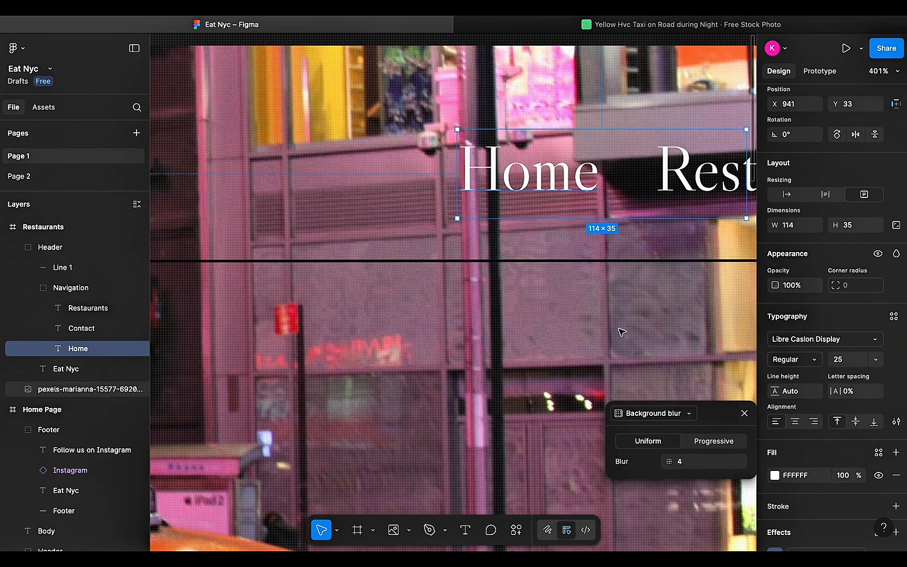
Add a drop shadow effect to the Restaurants navigation link and open its effect type choices
scroll(623, 331, down, 5)
click(716, 234)
double_click(716, 245)
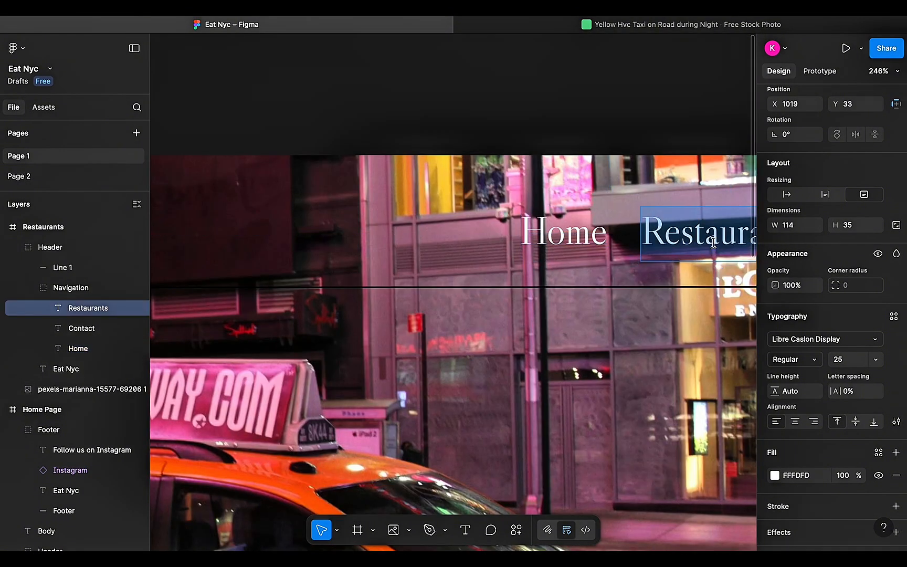
click(896, 532)
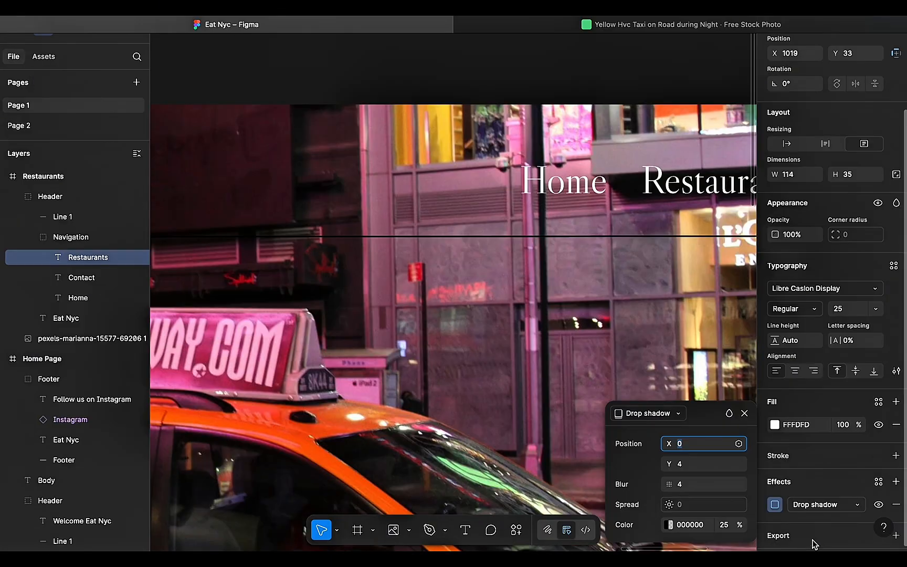
click(666, 413)
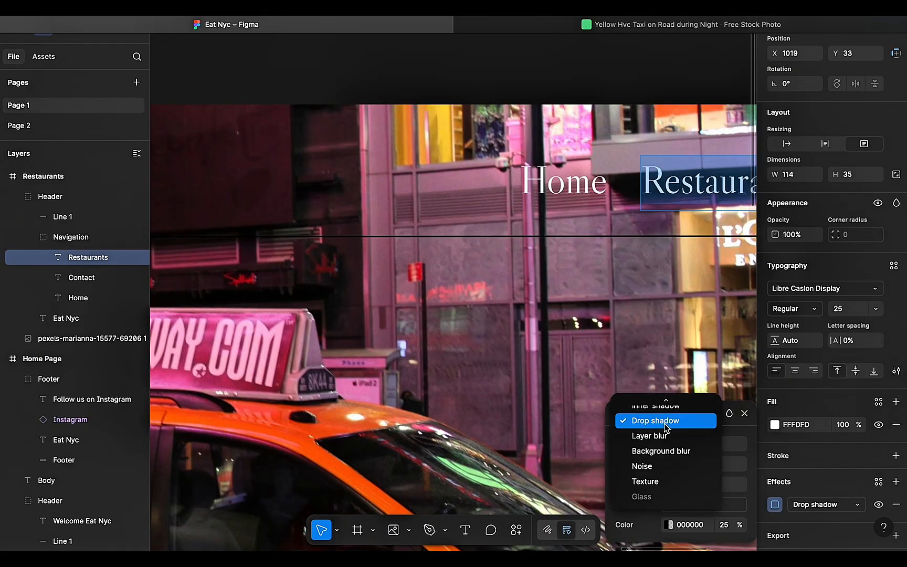
Add an effect to the Contact navigation link and set its type to Background blur
scroll(652, 300, right, 10)
click(431, 223)
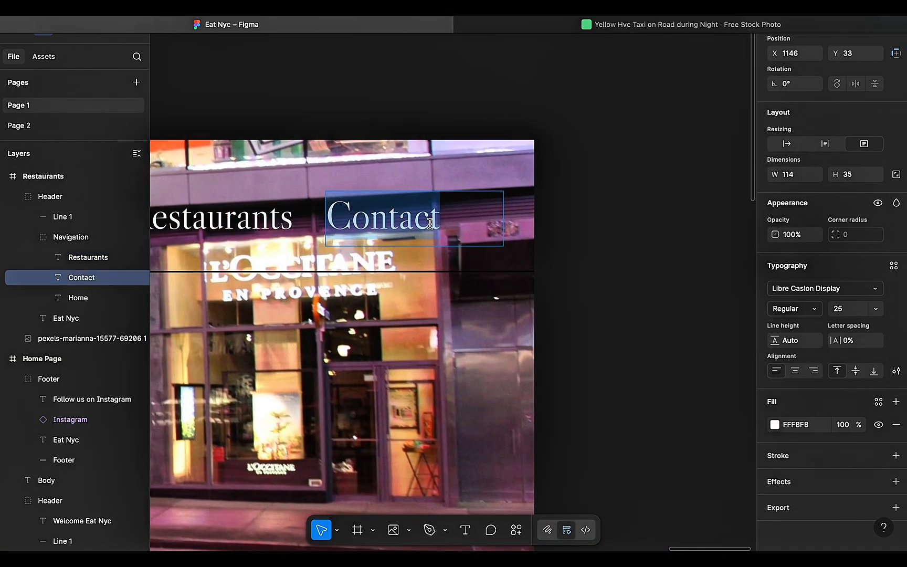
click(818, 488)
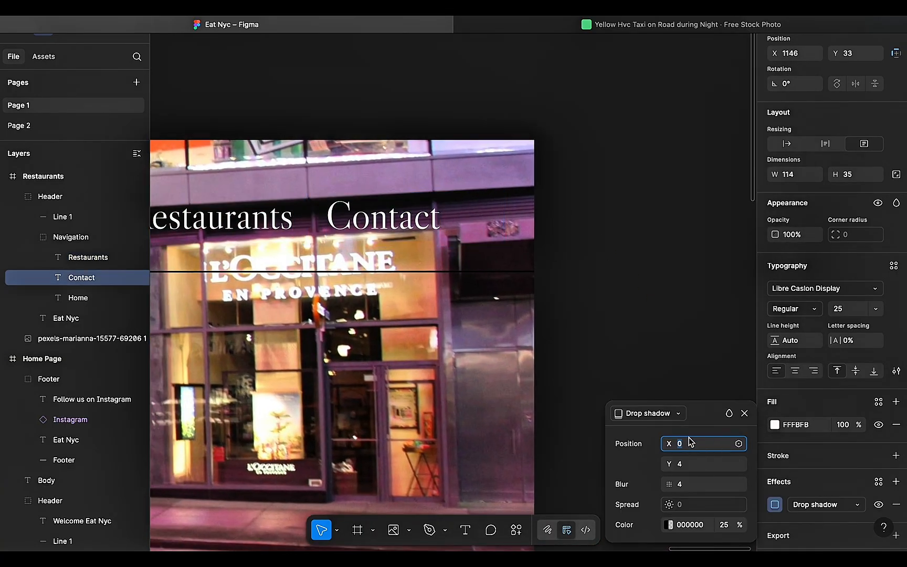
click(657, 413)
click(661, 451)
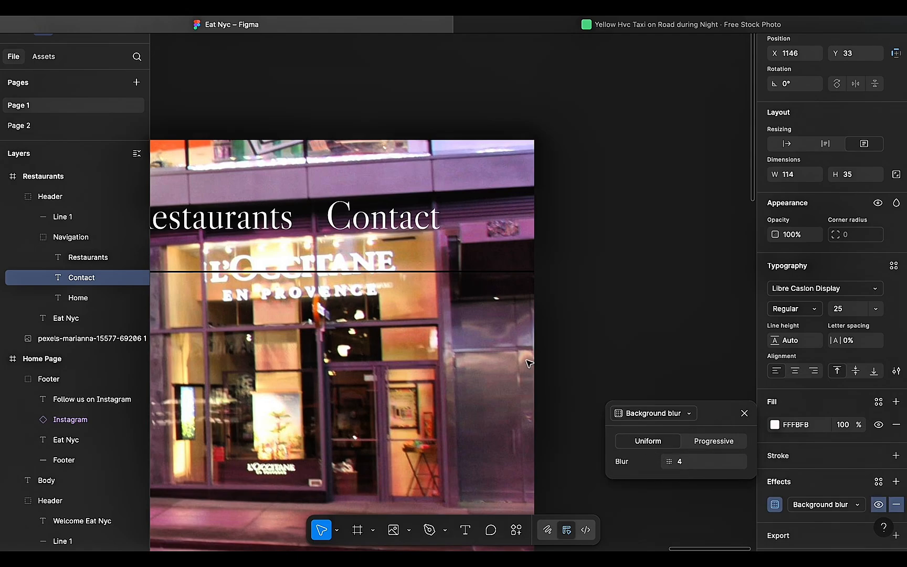
Try moving the Restaurants frame's header group to X 22, Y 24, and undo the move
scroll(530, 370, down, 3)
scroll(529, 370, down, 5)
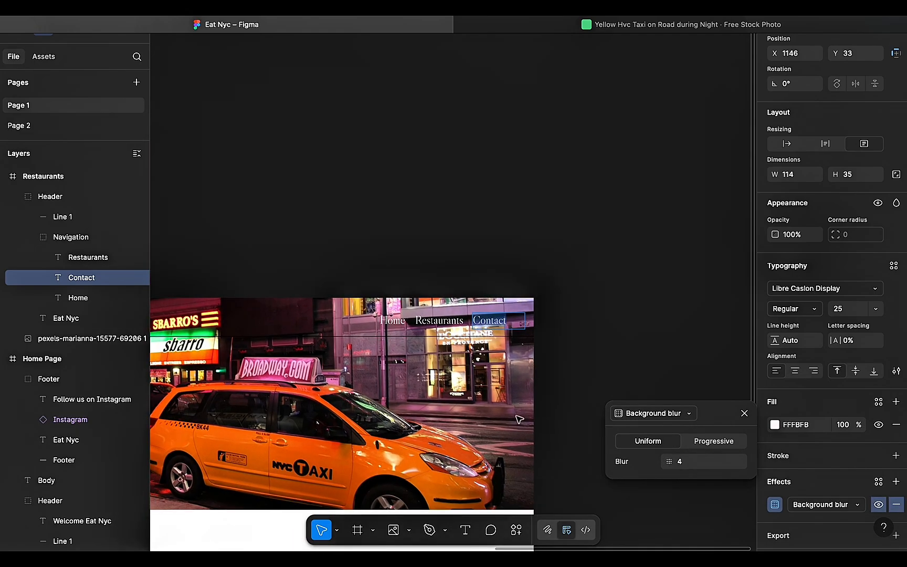
scroll(514, 424, down, 5)
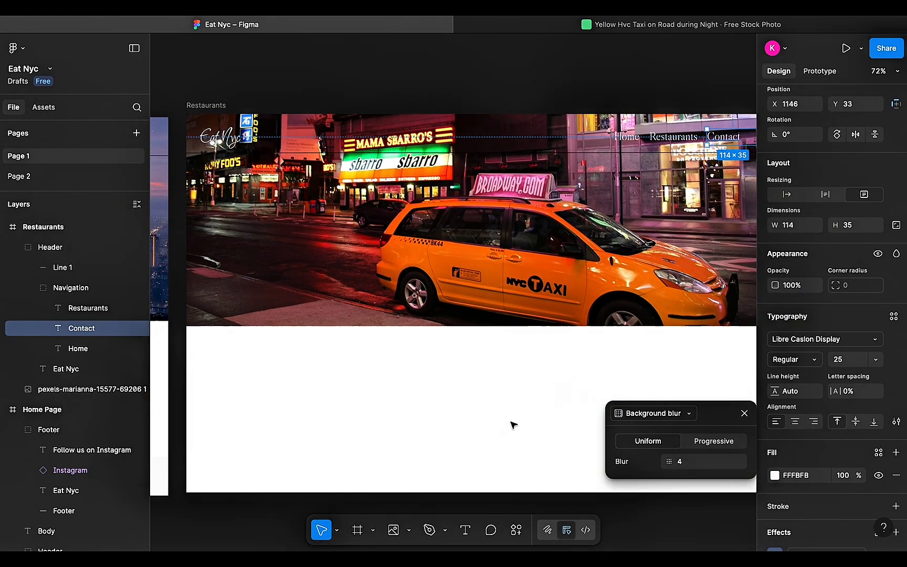
click(515, 444)
scroll(513, 427, left, 3)
scroll(513, 427, up, 2)
click(303, 173)
drag(303, 174, 307, 174)
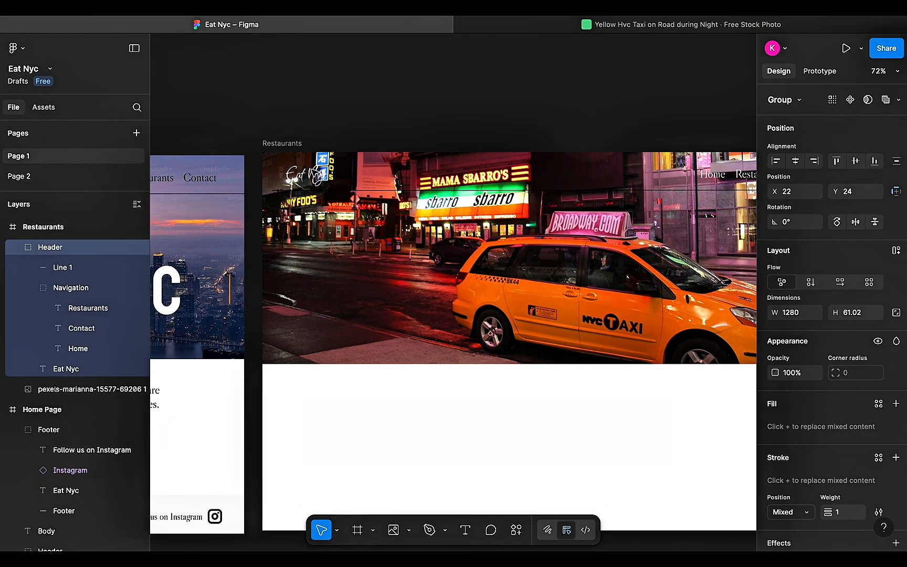
key(super+z)
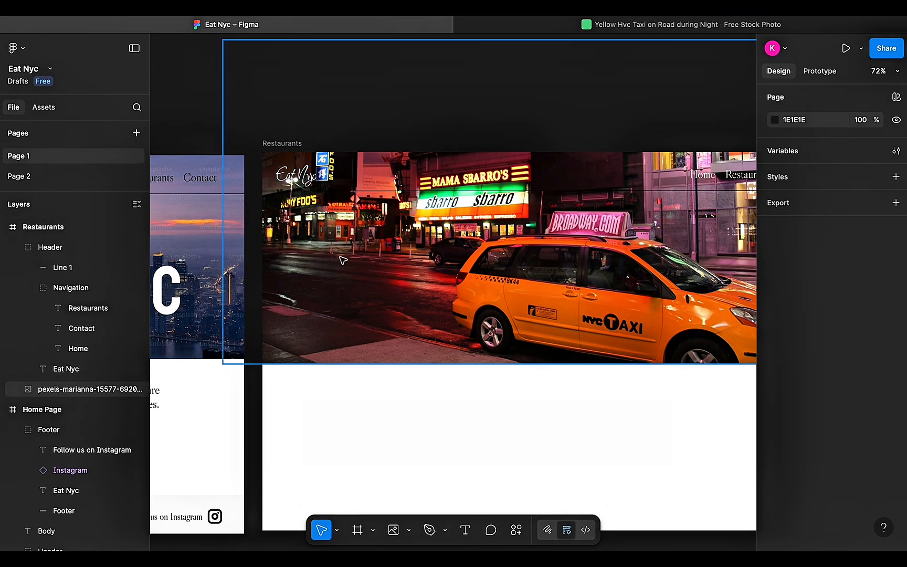
Enlarge the taxi photo to 1404 × 728 by extending its lower edge, and deselect it
click(340, 257)
scroll(343, 261, right, 3)
scroll(344, 261, down, 1)
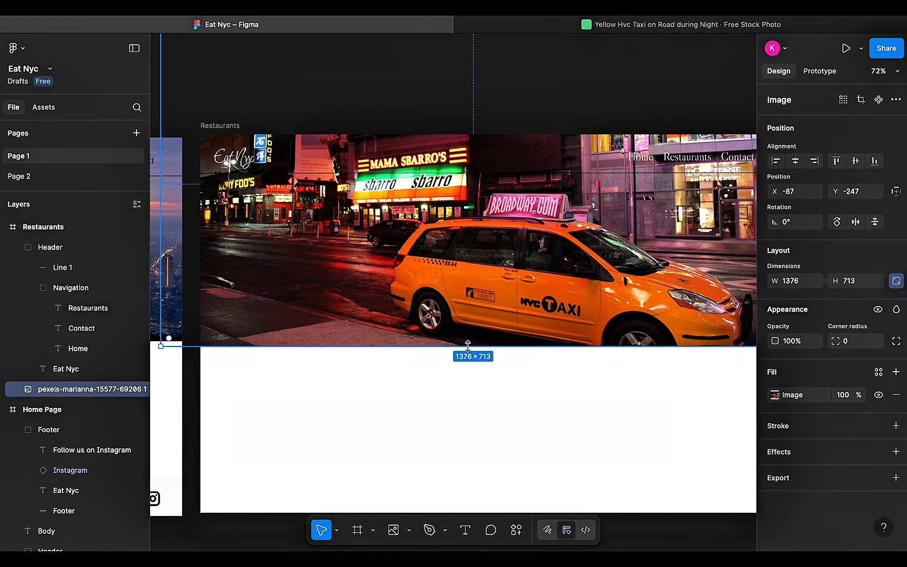
drag(468, 347, 469, 352)
click(490, 413)
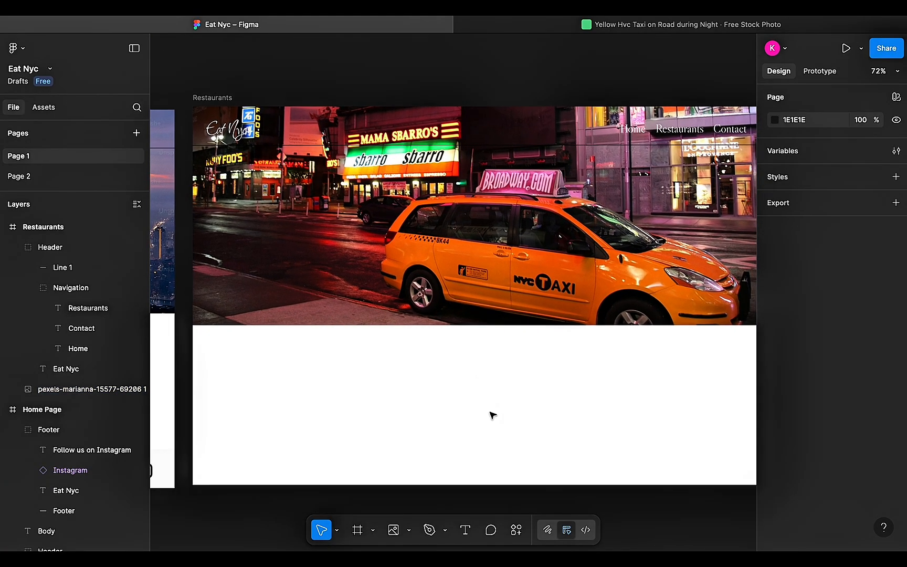
Add a text box about 521 × 119 over the taxi in the Restaurants frame, reading "Explore Restaurants"
scroll(491, 414, down, 5)
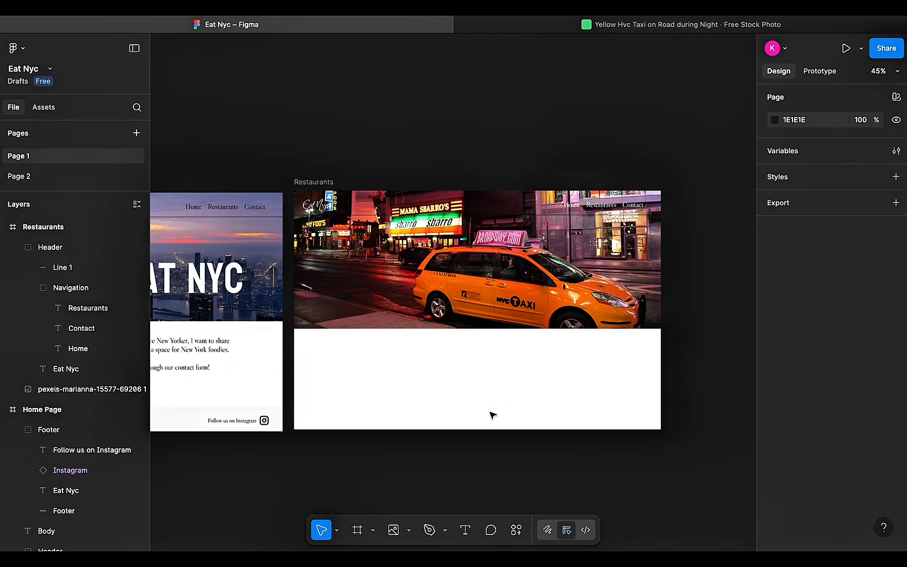
scroll(491, 414, up, 2)
double_click(312, 263)
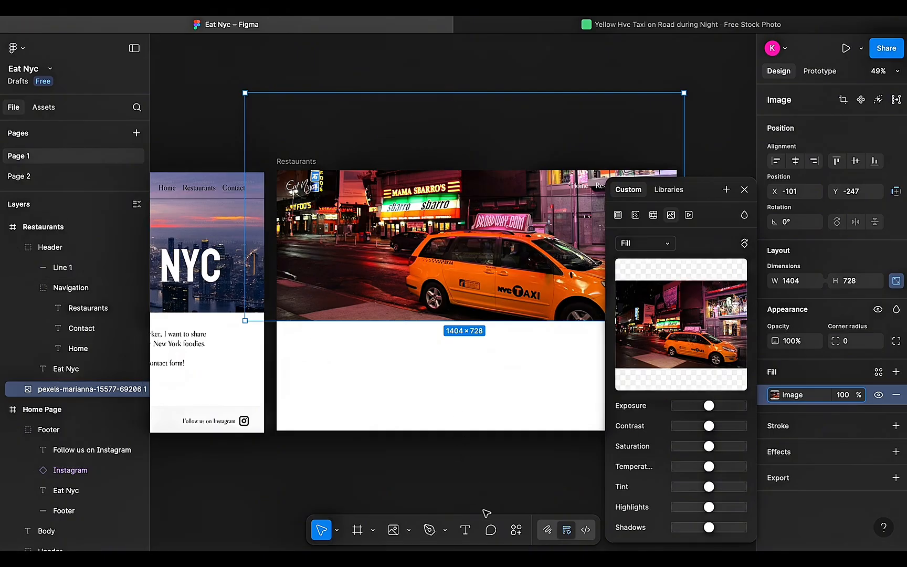
click(466, 530)
drag(403, 245, 566, 282)
text(Restaurants)
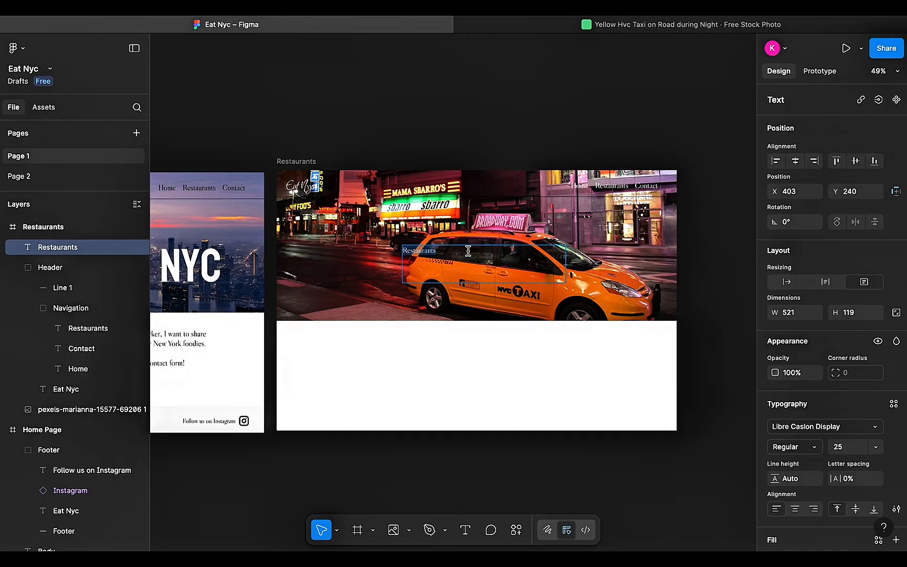
key(ctrl+a)
text(Ex)
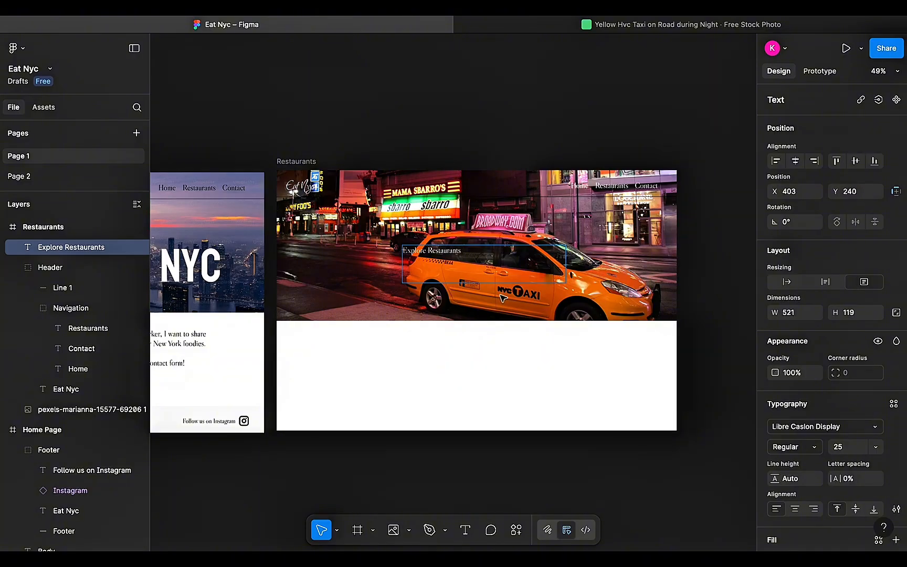
scroll(458, 253, up, 5)
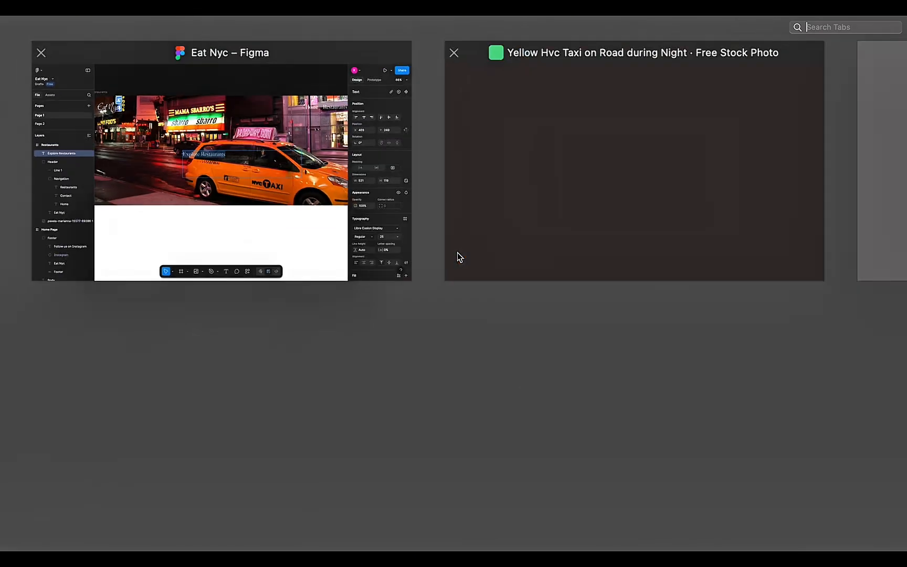
Return to the Eat Nyc design and set the "Explore Restaurants" text's font to Koulen, matching the home page title
click(251, 162)
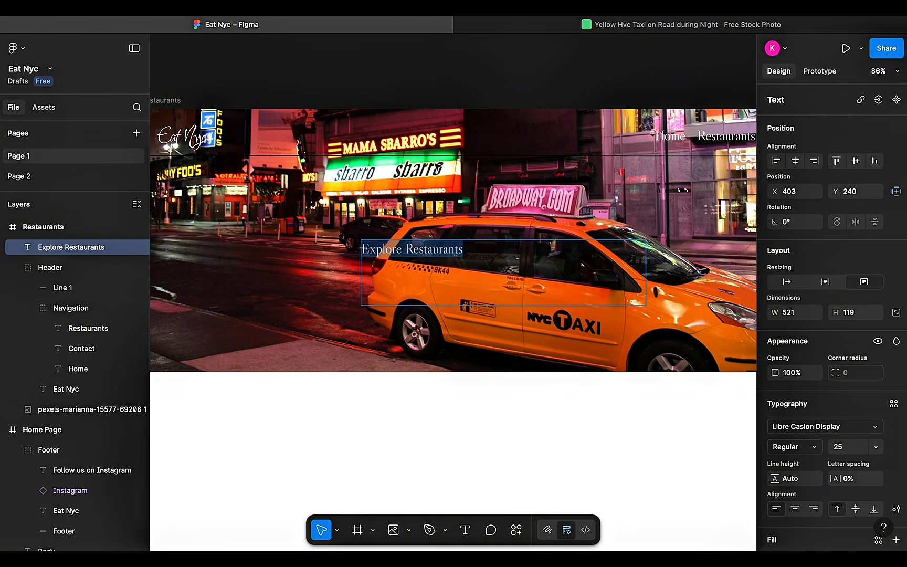
scroll(315, 259, left, 10)
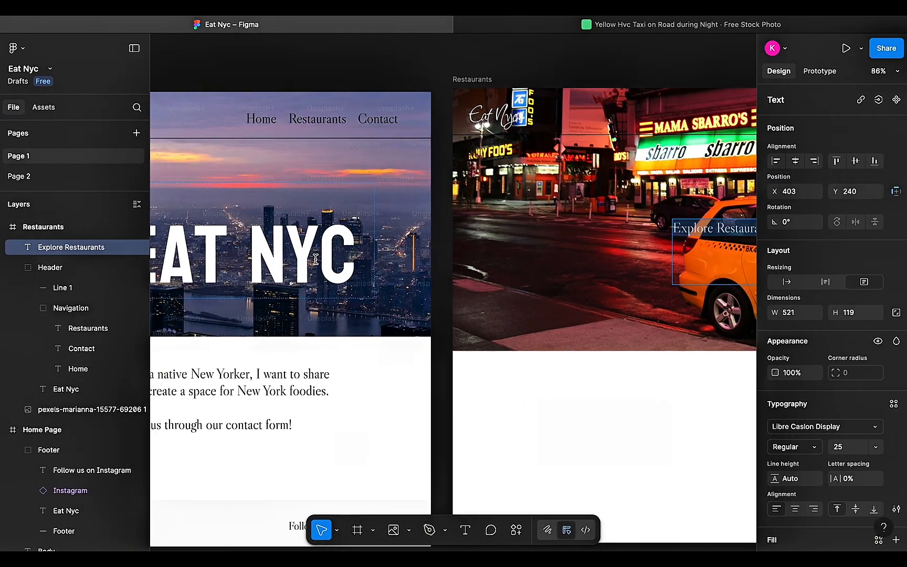
click(315, 259)
double_click(315, 259)
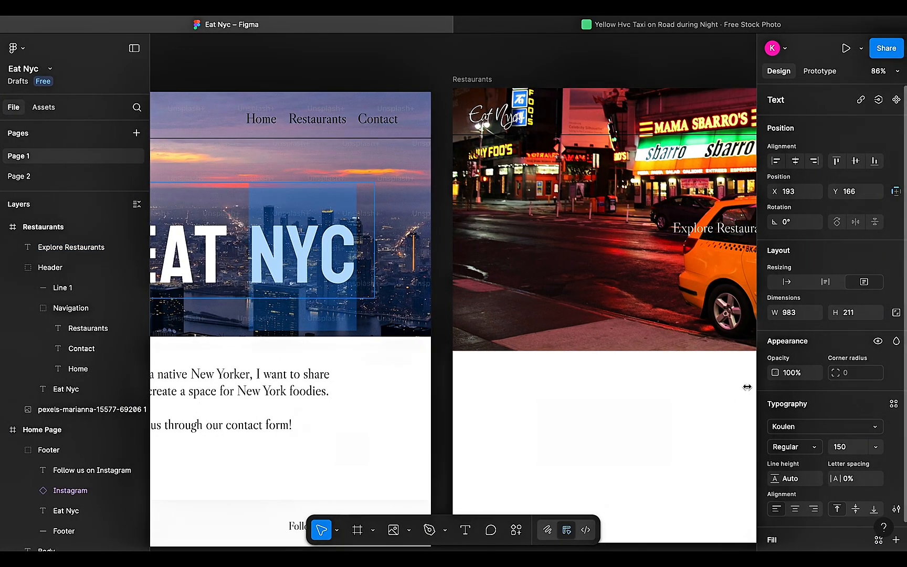
click(697, 261)
double_click(700, 229)
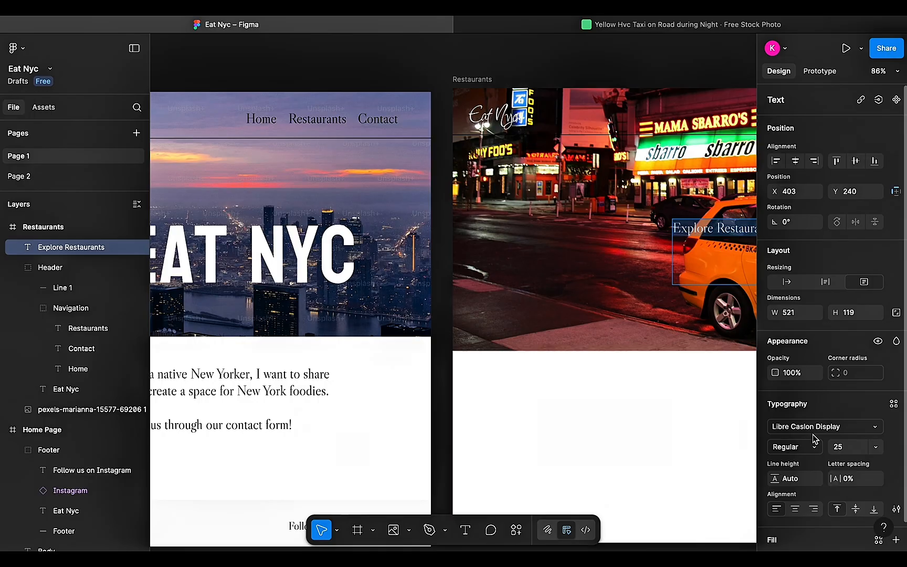
click(806, 425)
click(677, 282)
click(673, 279)
click(672, 335)
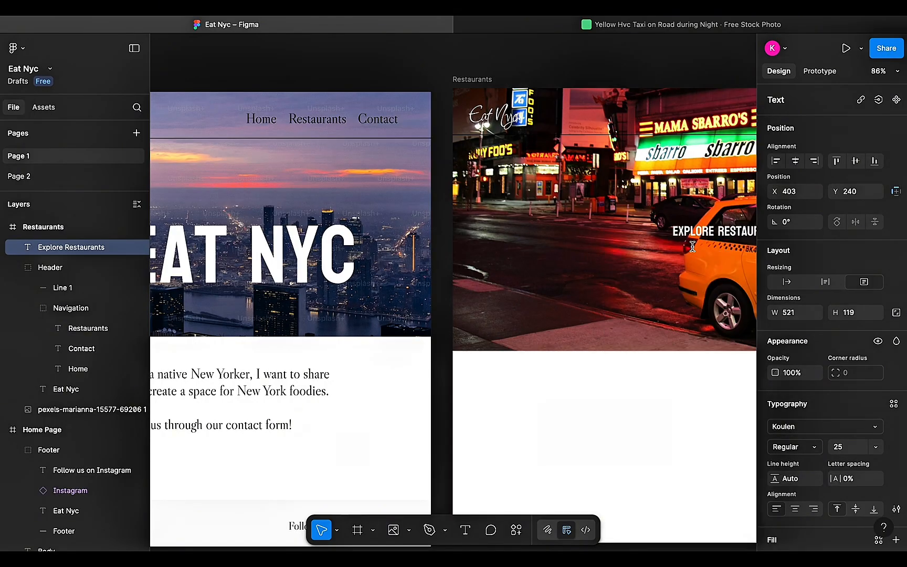
Set the "Explore Restaurants" font size to 150, matching the home page title
double_click(274, 245)
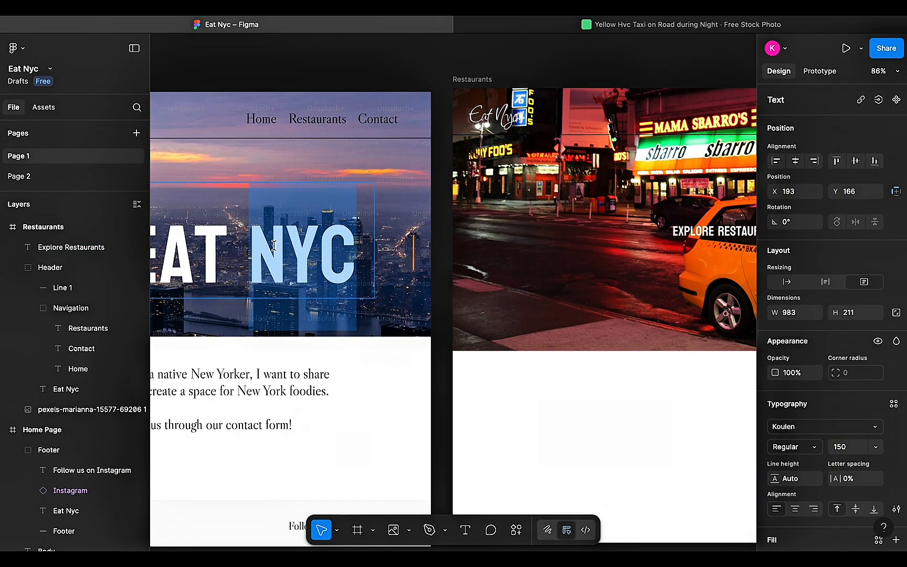
click(737, 235)
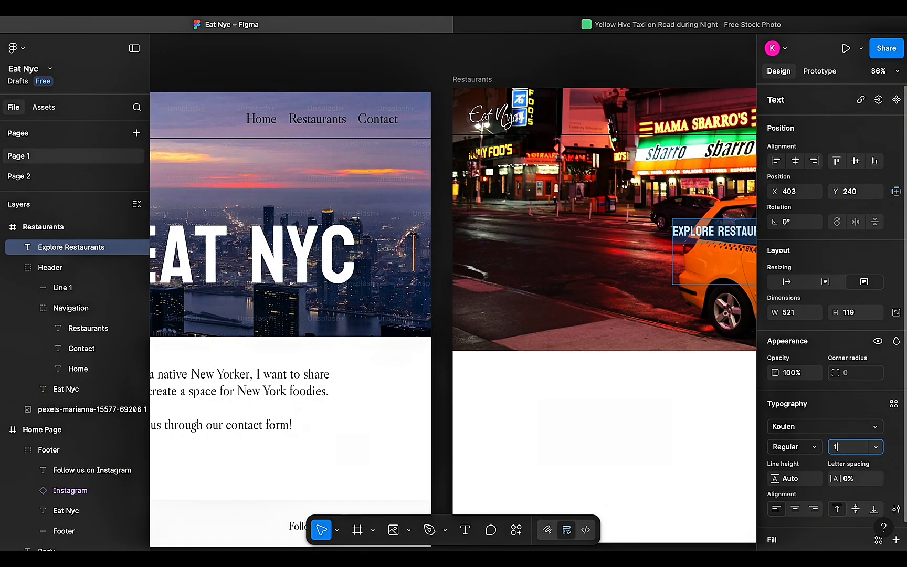
text(150)
key(Return)
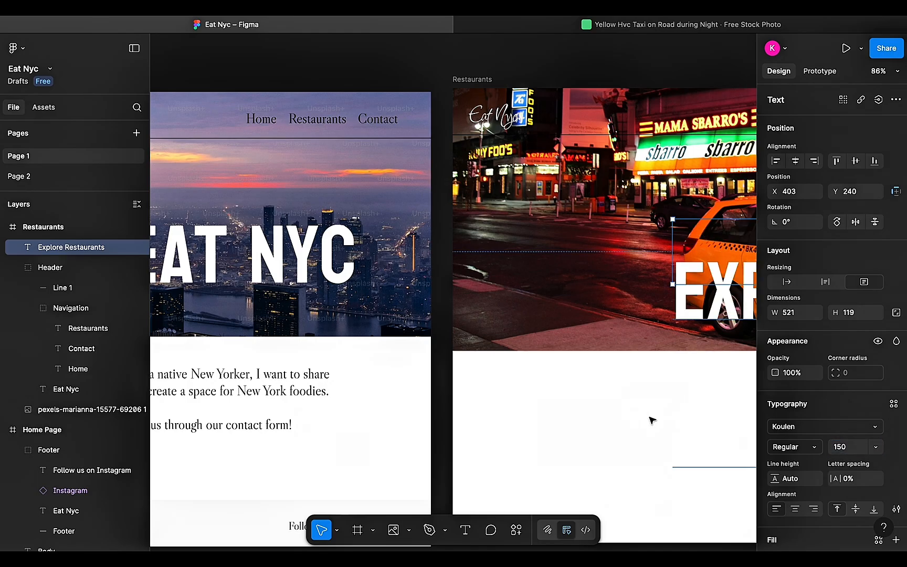
Widen the "Explore Restaurants" text box to about 1399 so it fits one line, and move it to X 42, Y 155
scroll(648, 423, down, 5)
scroll(579, 395, right, 10)
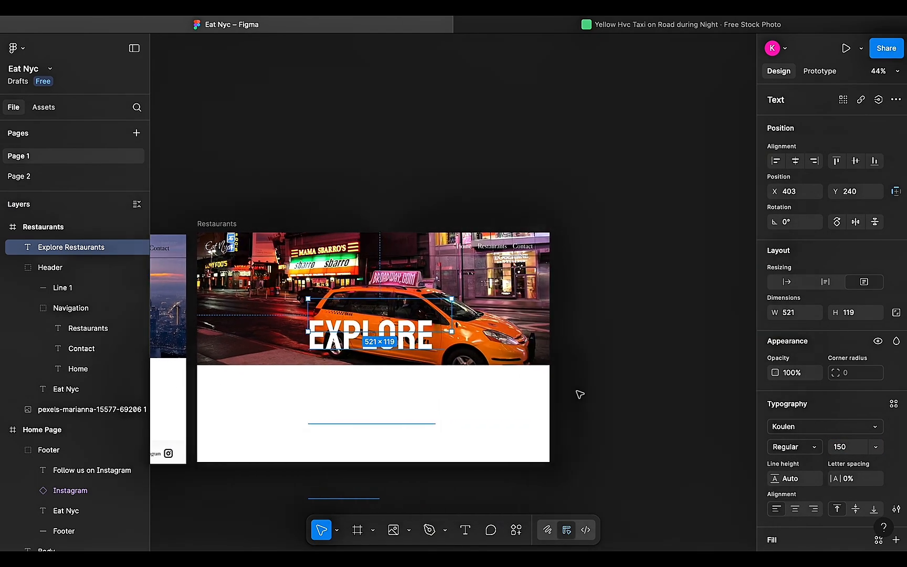
double_click(448, 347)
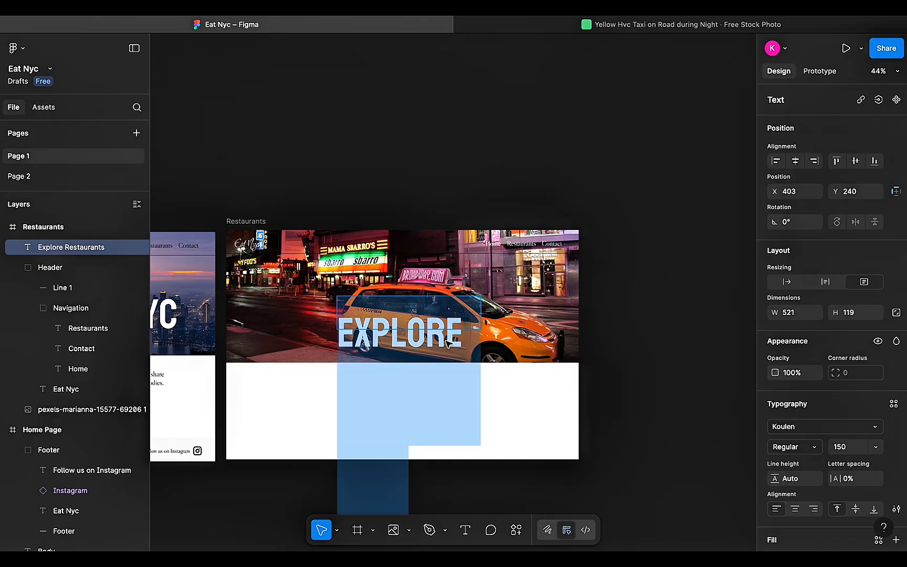
click(482, 318)
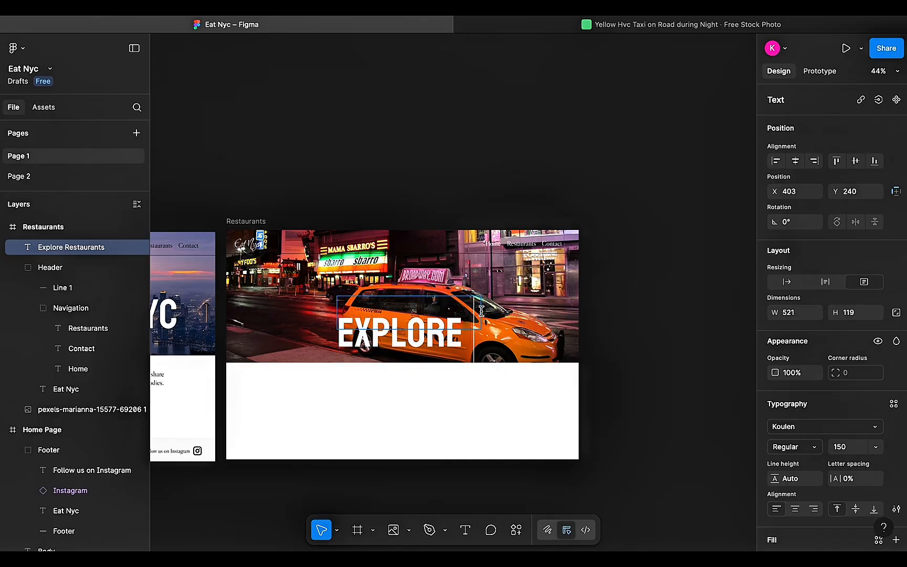
key(Escape)
drag(515, 310, 723, 313)
drag(490, 324, 388, 303)
Reduce the "Explore Restaurants" font size to 100
double_click(389, 303)
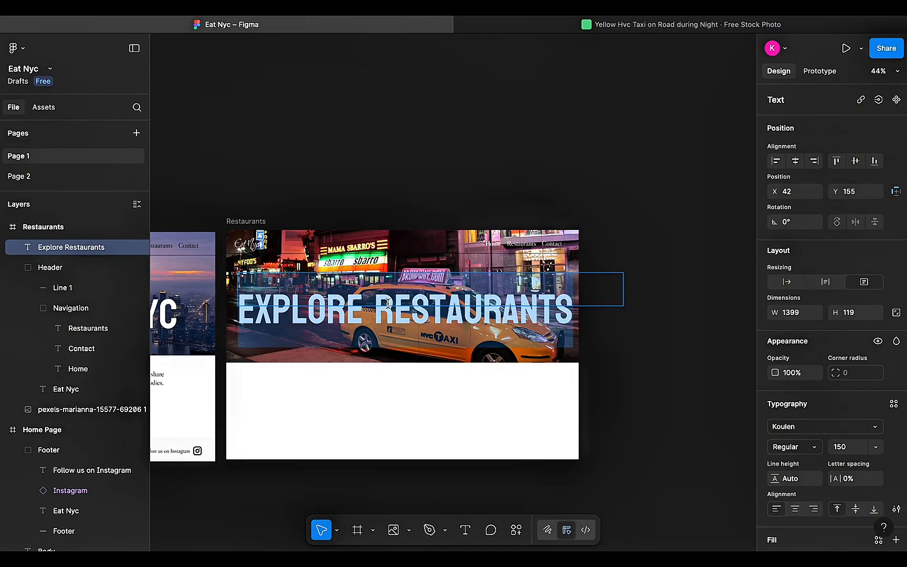
click(845, 447)
text(1)
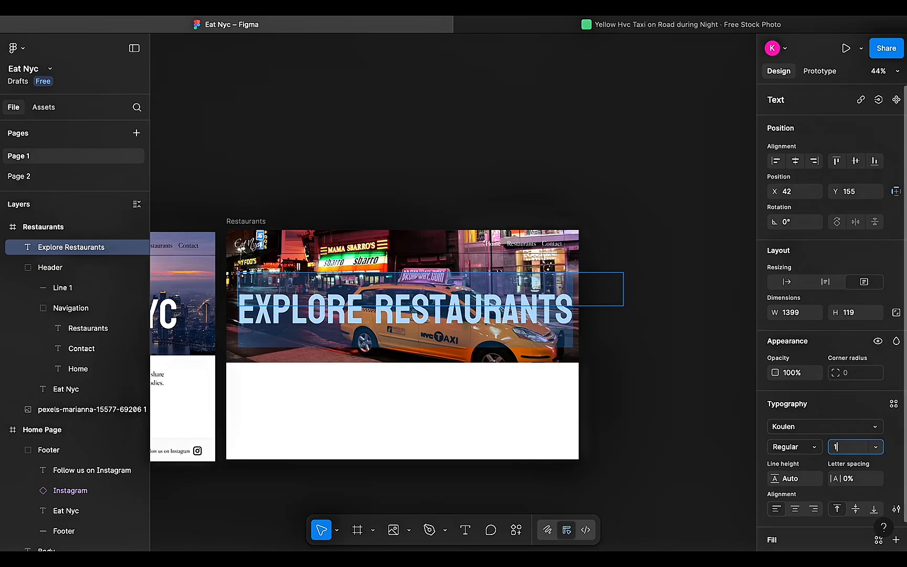
key(Return)
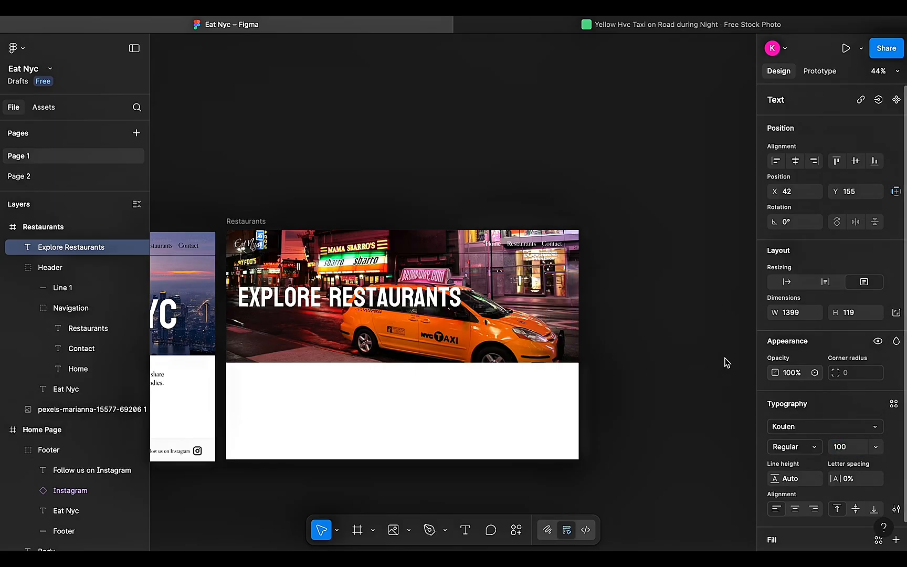
key(Escape)
Set the "Explore Restaurants" font size to 130 and finish editing the text
click(851, 447)
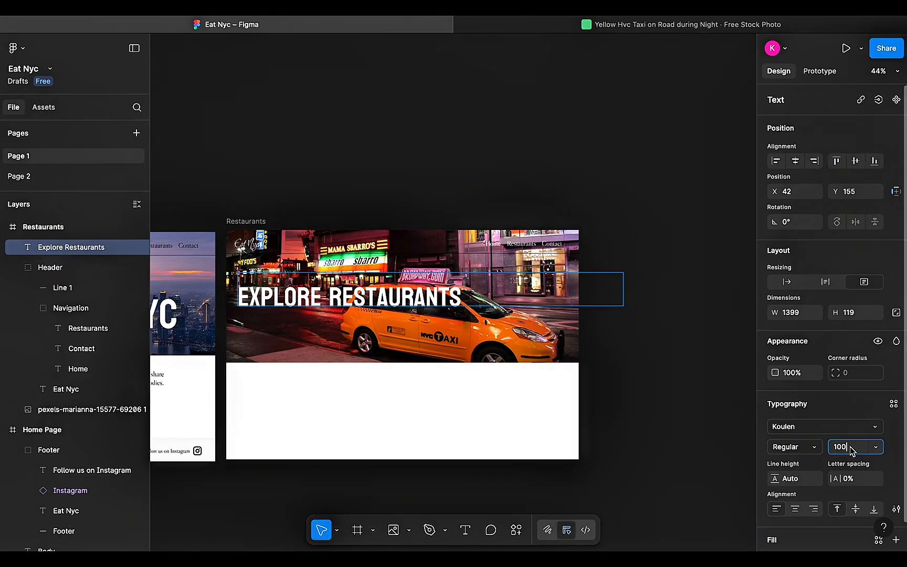
text(1)
key(Escape)
key(Return)
click(851, 450)
text(1)
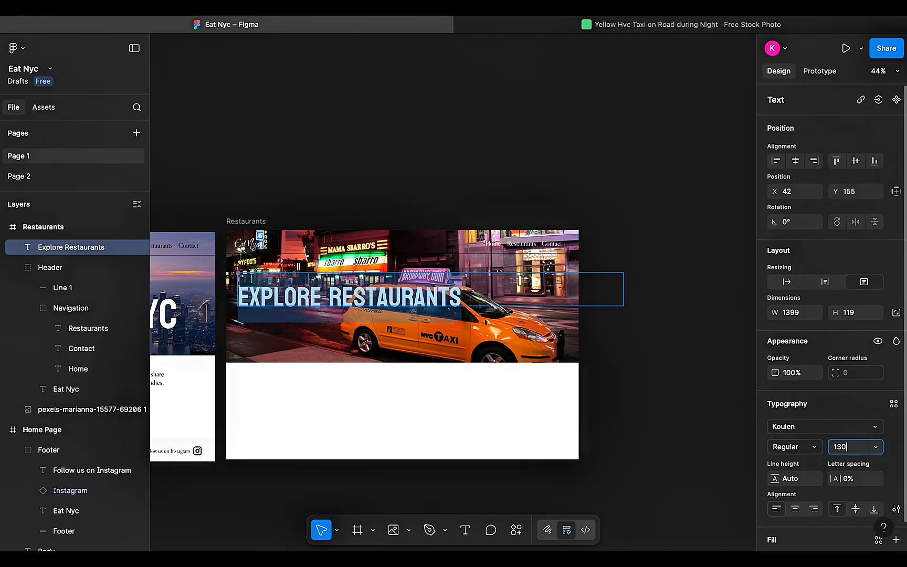
text(30)
key(Return)
key(Escape)
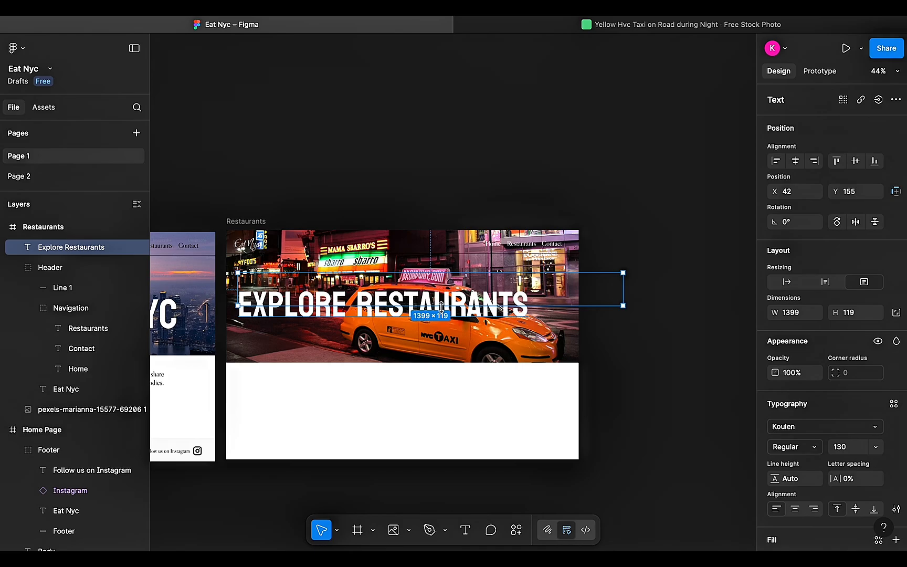
Enlarge the title's text box height to about 183, move it to X 134, Y 150, and deselect it
drag(542, 306, 542, 321)
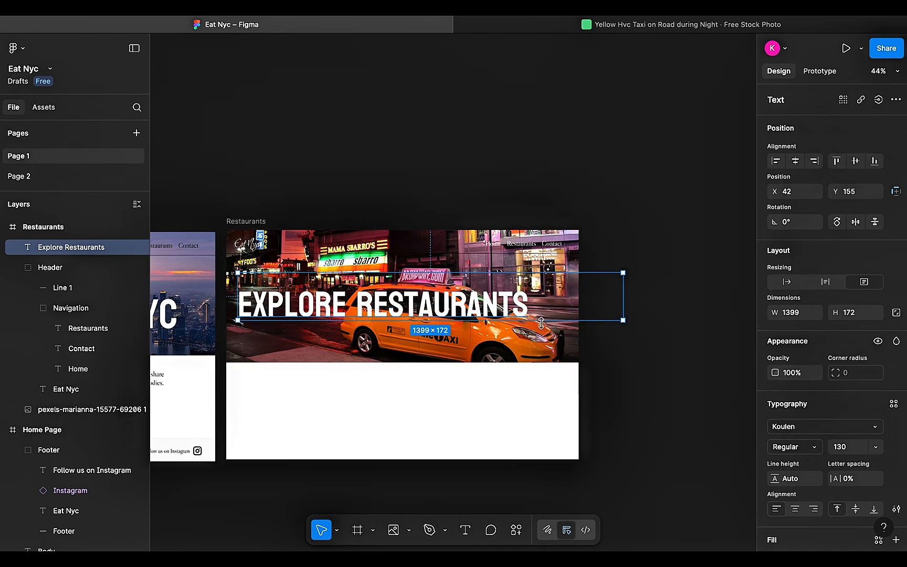
click(630, 294)
drag(442, 300, 468, 301)
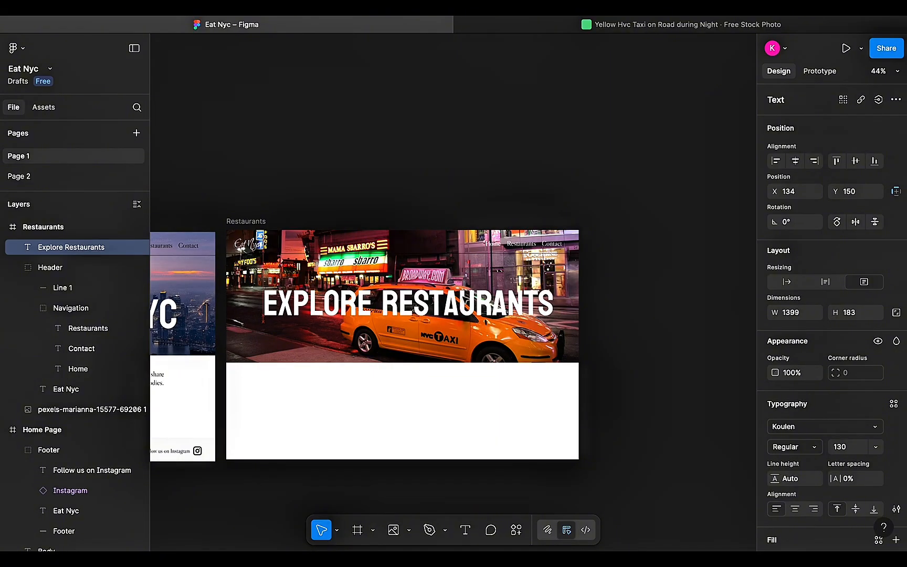
click(493, 379)
Change the stroke colour of the Restaurants header's divider line to white (FFFFFF) and deselect it
scroll(492, 379, down, 3)
scroll(492, 378, left, 3)
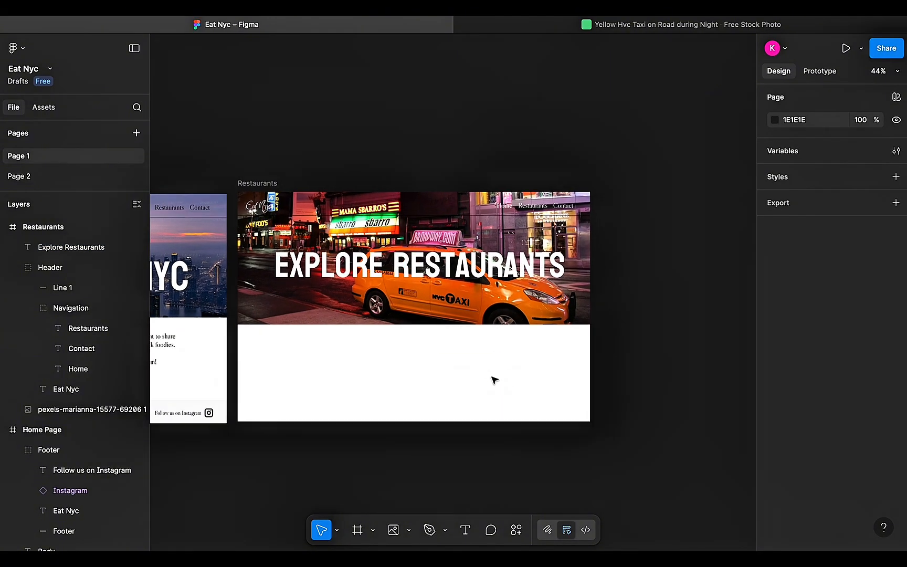
scroll(494, 379, left, 8)
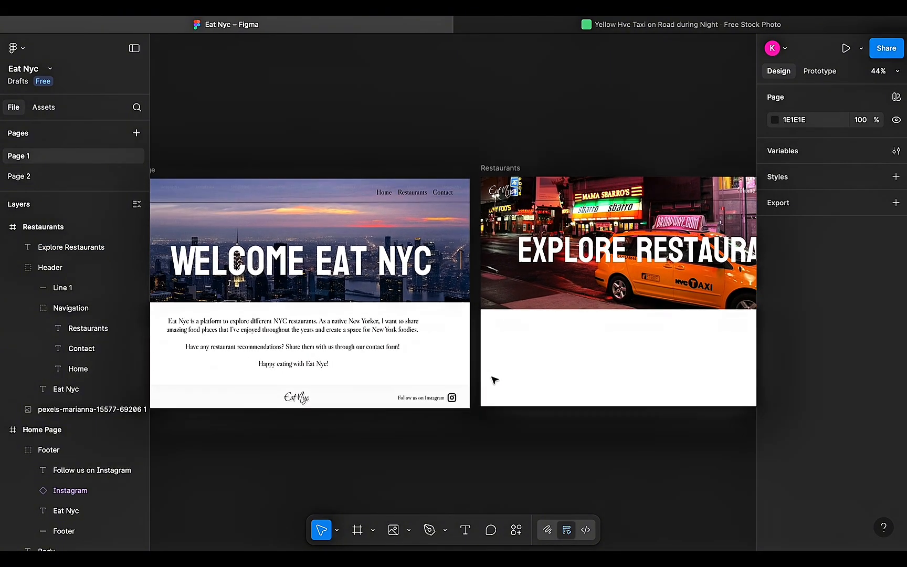
scroll(494, 379, right, 5)
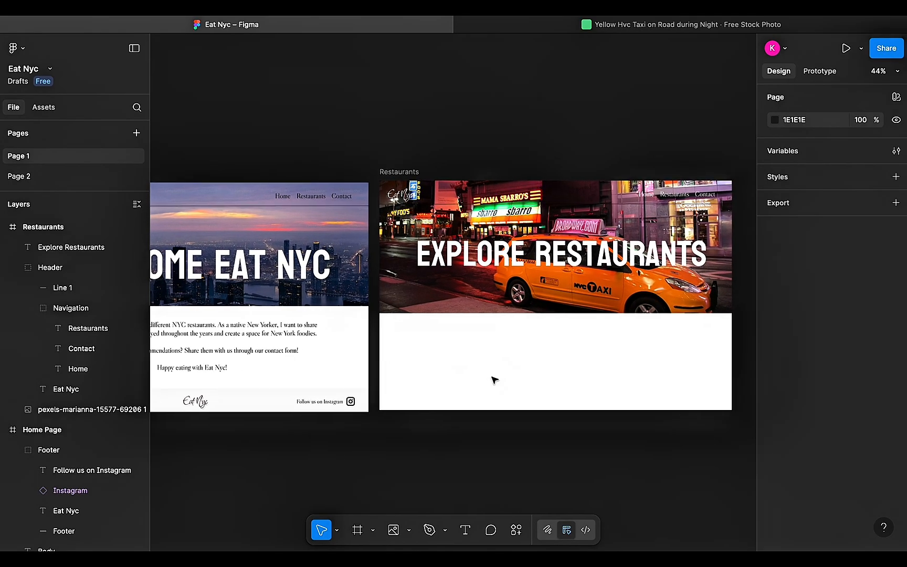
scroll(494, 379, right, 2)
scroll(494, 379, up, 1)
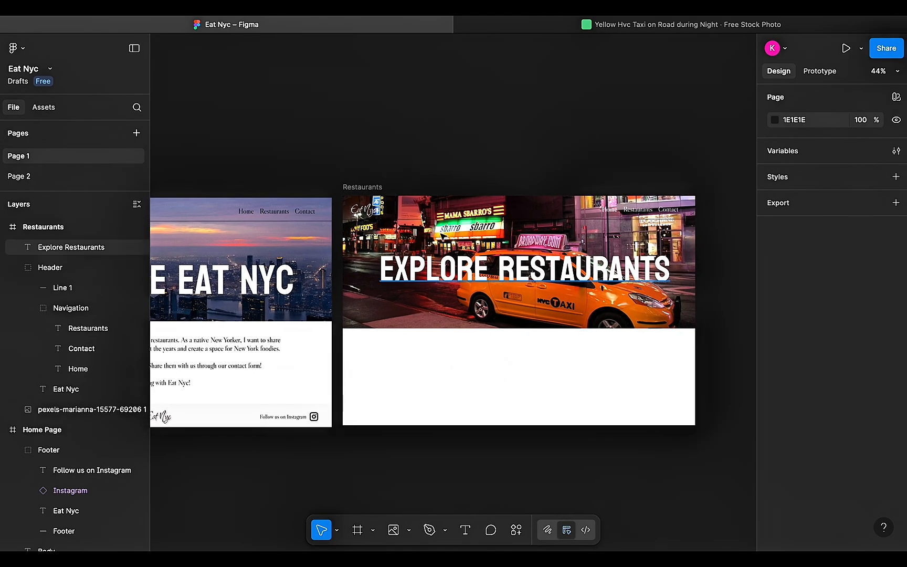
click(427, 221)
click(427, 221)
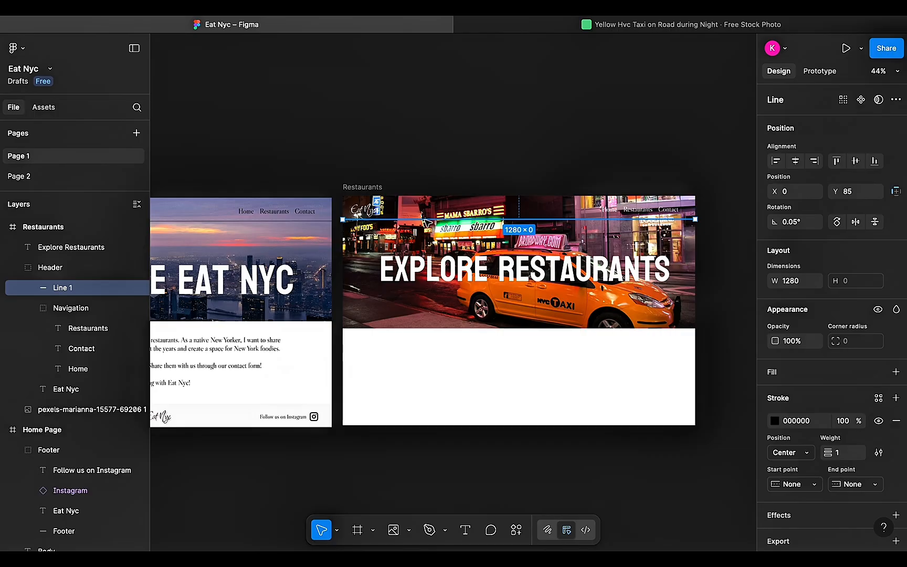
click(777, 421)
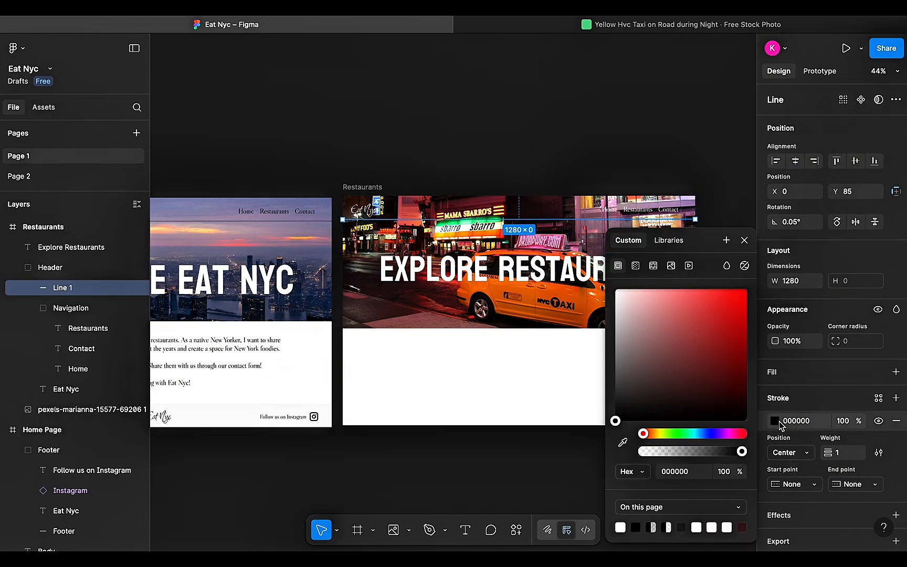
drag(630, 314, 608, 286)
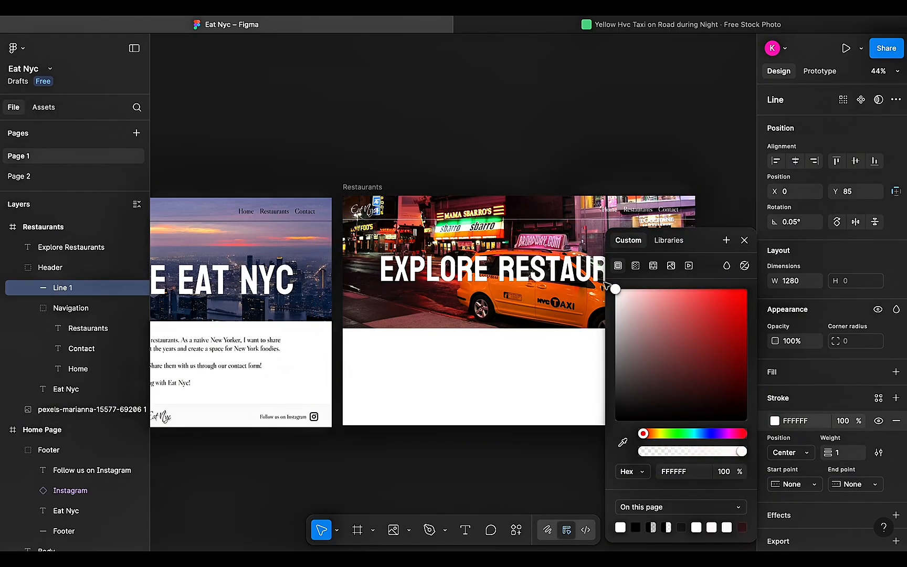
click(742, 198)
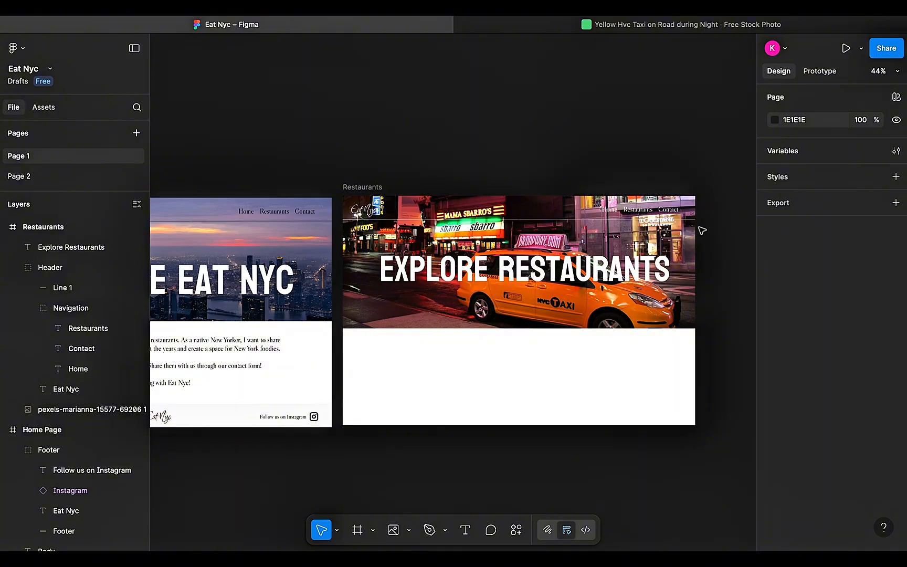
Extend the Restaurants frame's lower edge to make it 1280 × 1257, and deselect it
scroll(702, 230, down, 2)
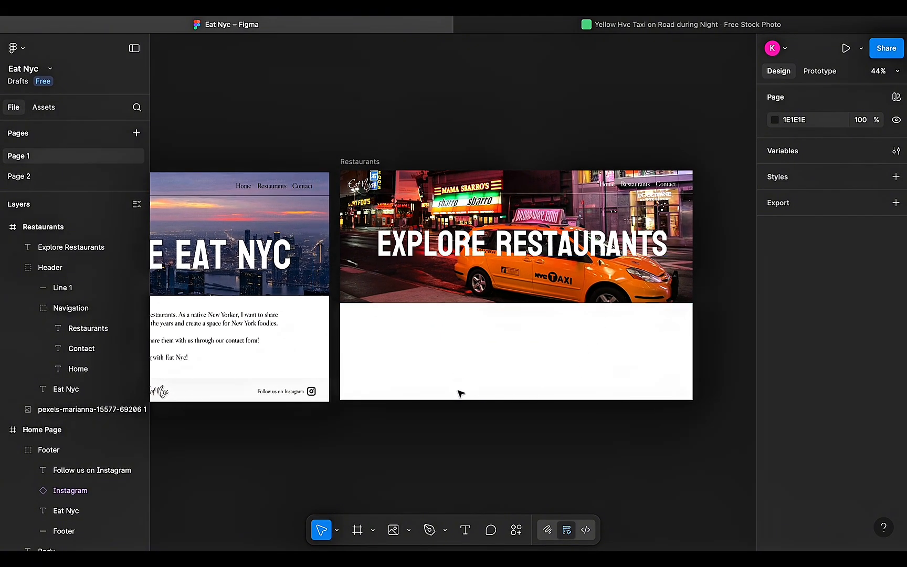
right_click(483, 333)
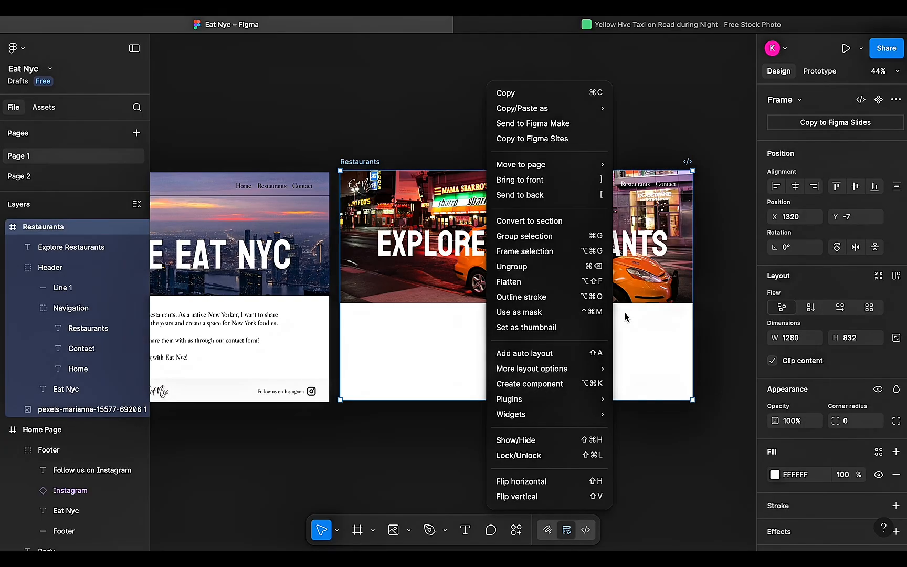
click(643, 335)
drag(509, 431, 499, 524)
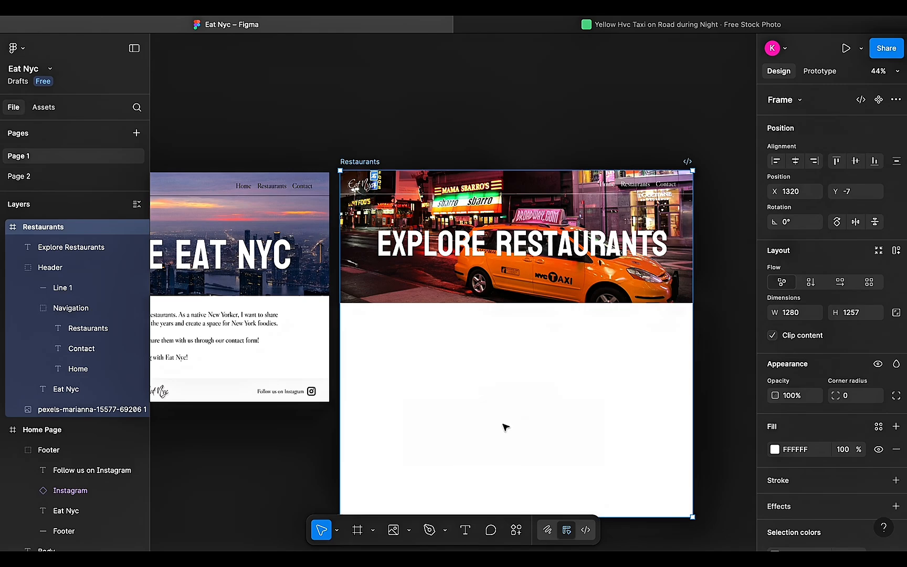
scroll(522, 316, down, 5)
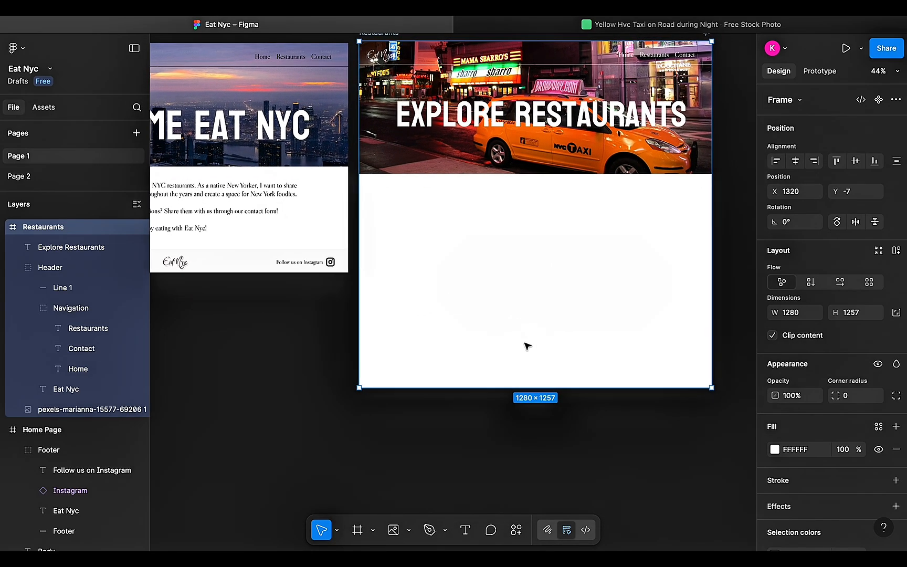
scroll(526, 347, up, 3)
click(562, 494)
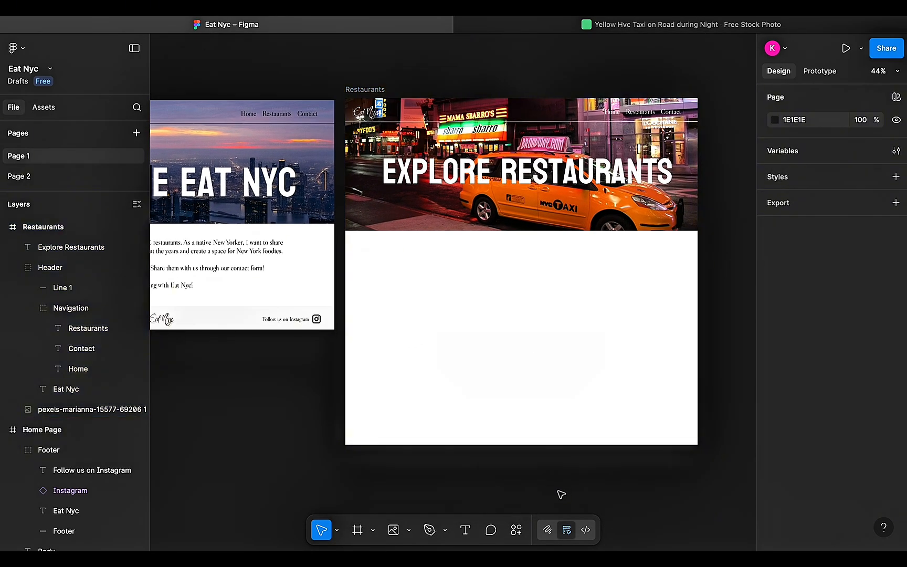
Insert a Button component from the Simple Design System assets into the Restaurants page
scroll(548, 460, up, 2)
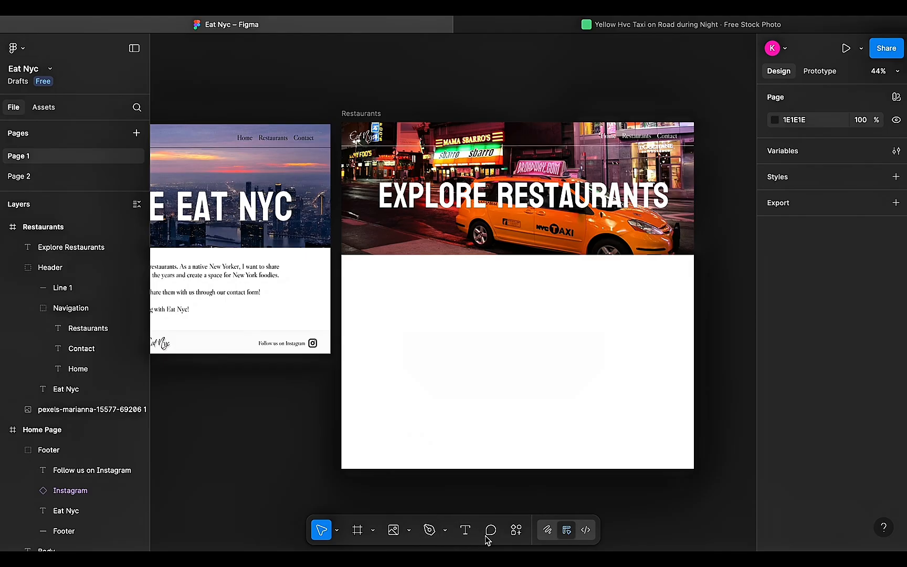
click(514, 537)
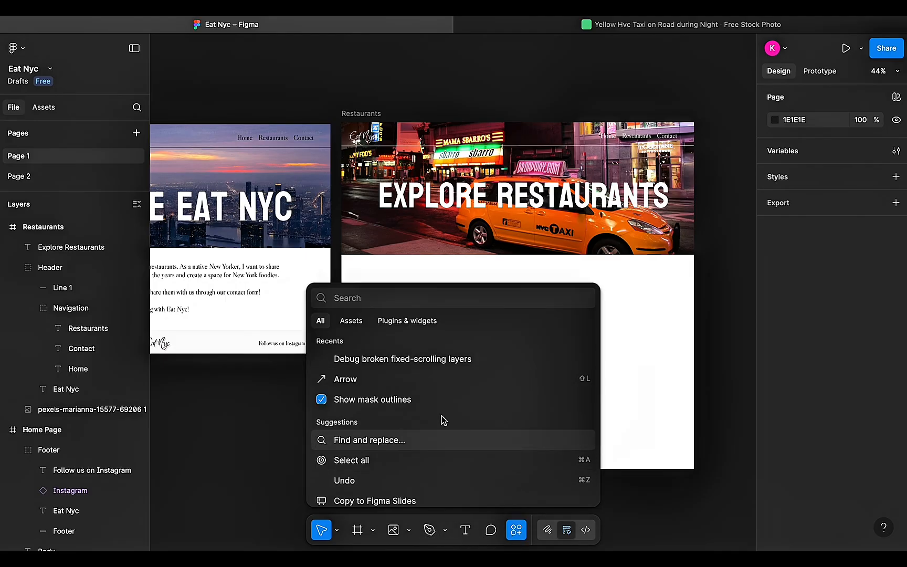
click(349, 321)
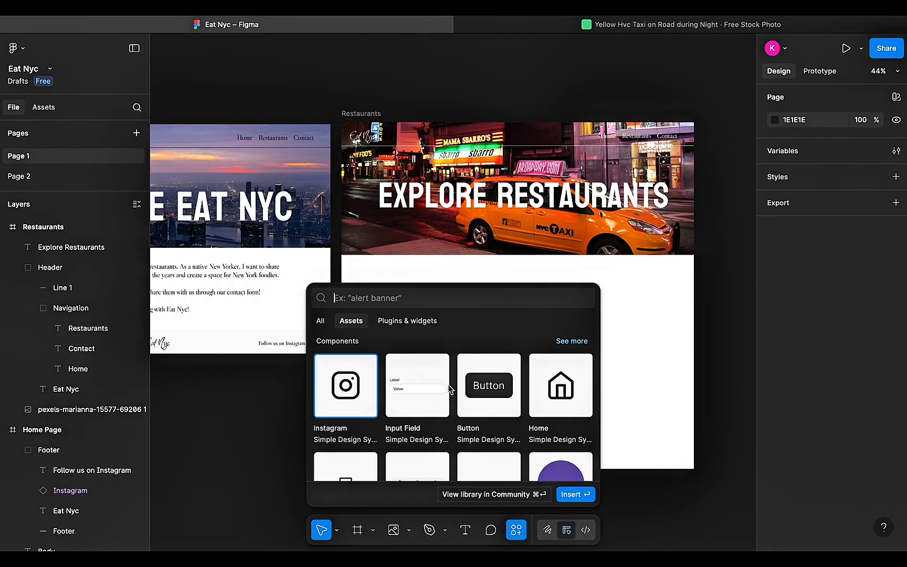
click(493, 393)
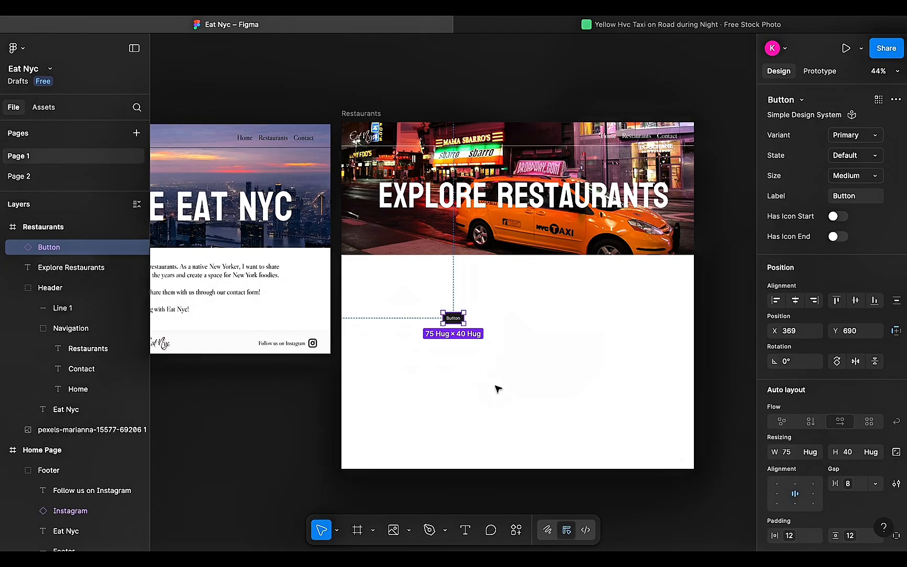
Enlarge the button to about 373 × 319 and move it to about X 101, Y 591 in the content area
click(461, 323)
drag(463, 323, 361, 400)
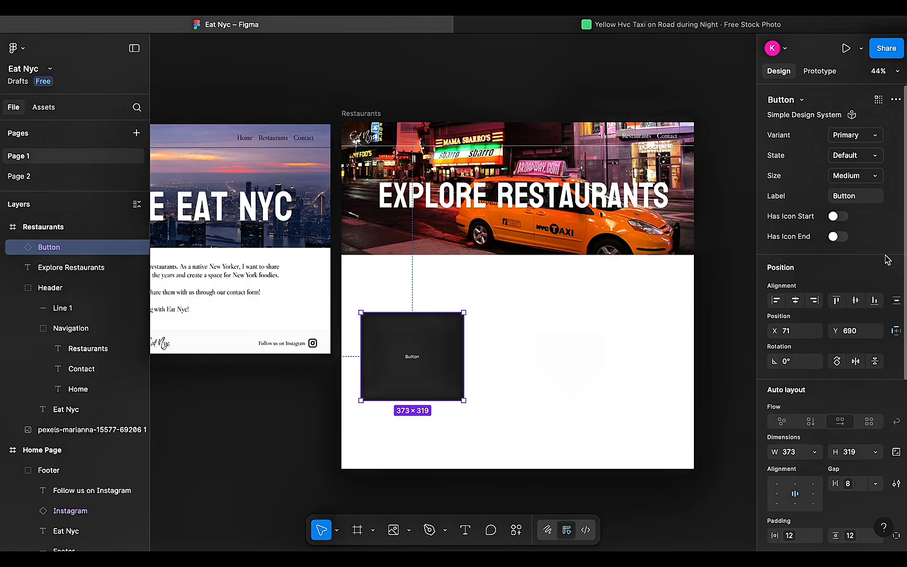
scroll(842, 321, down, 1)
scroll(842, 321, down, 7)
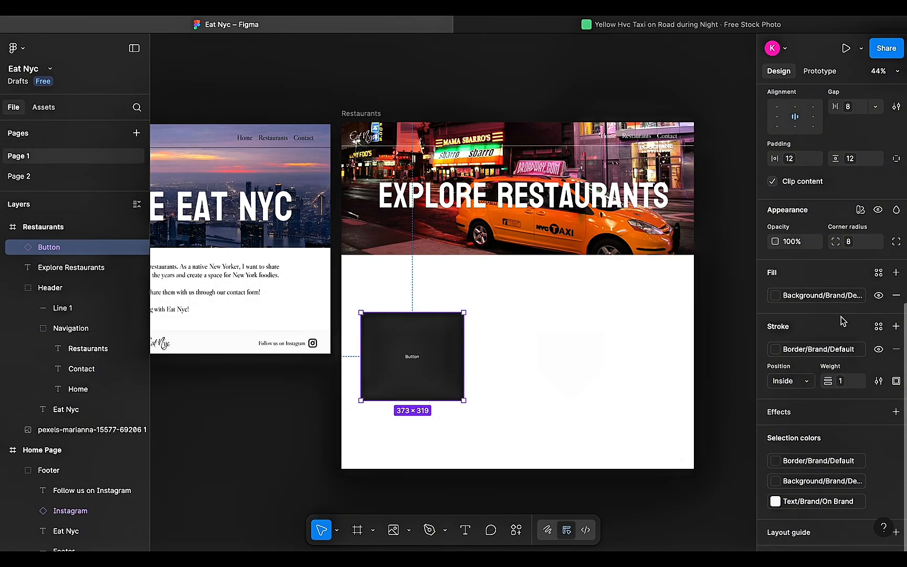
drag(424, 389, 432, 360)
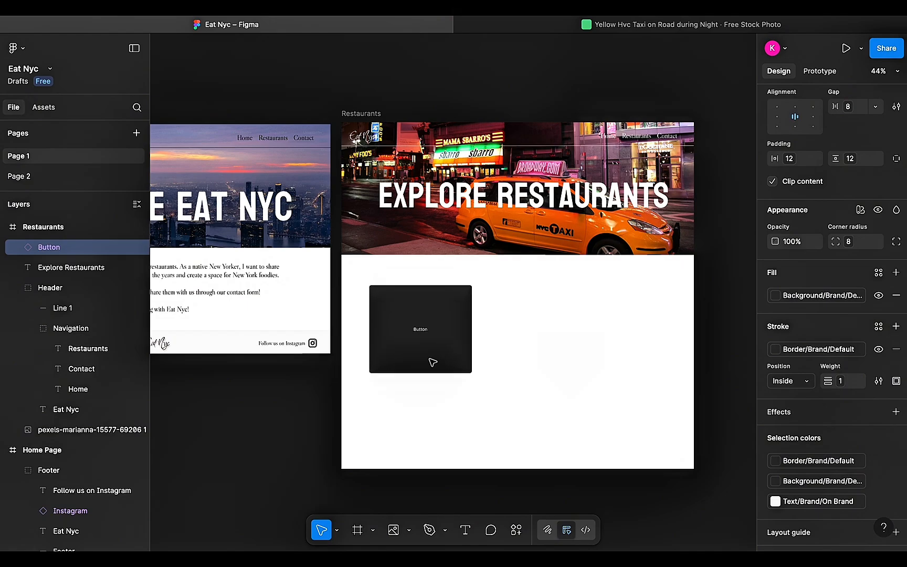
Change the button's label text to "Pizza"
double_click(420, 329)
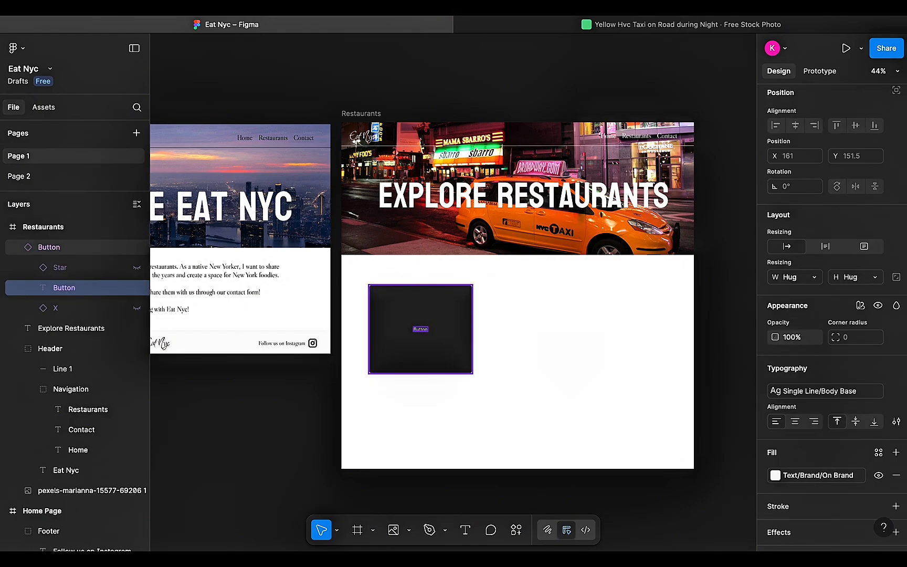
key(p)
double_click(416, 330)
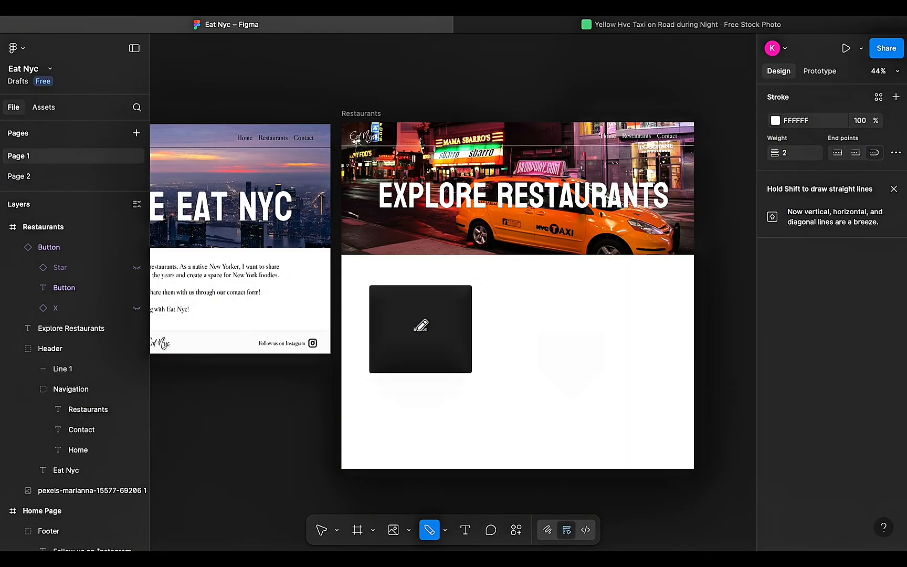
scroll(418, 328, up, 5)
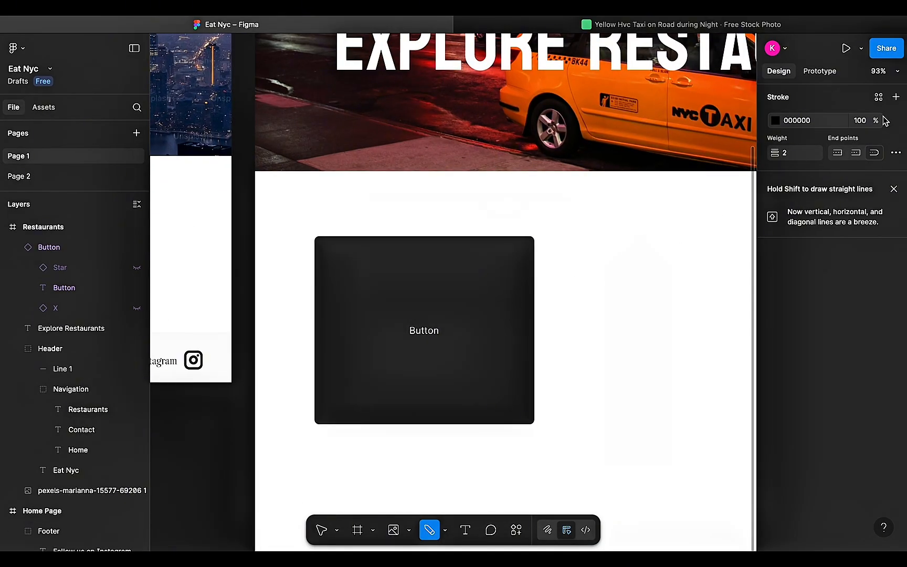
click(321, 531)
double_click(426, 336)
double_click(424, 330)
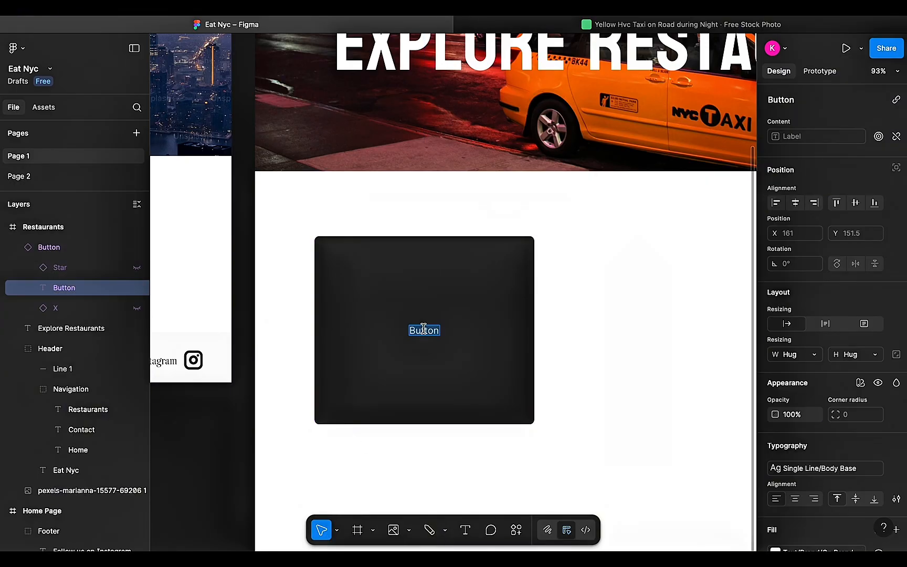
key(BackSpace)
text(Pizza)
key(Escape)
Apply the Body Small 14/140 text style to the button's "Pizza" label
double_click(424, 329)
scroll(835, 425, down, 3)
scroll(840, 482, up, 4)
scroll(833, 482, down, 3)
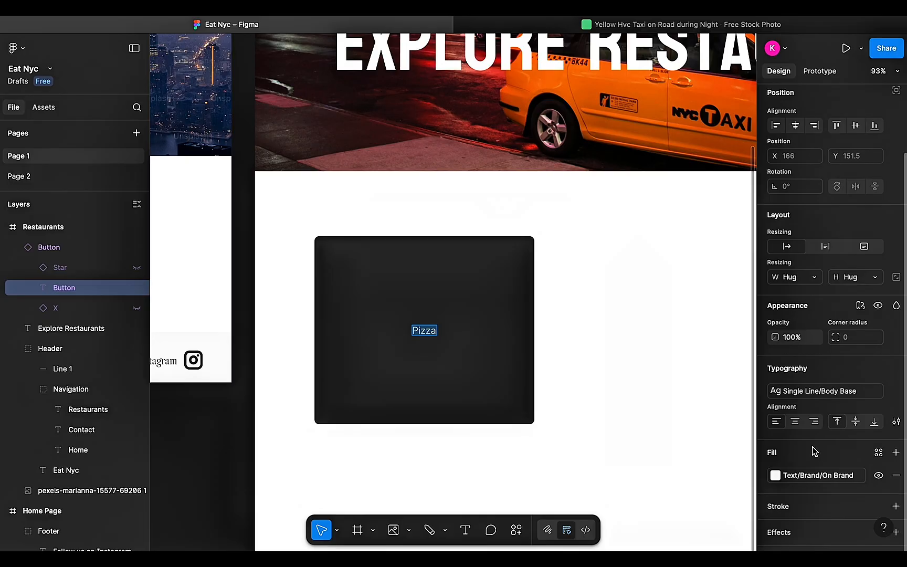
click(829, 391)
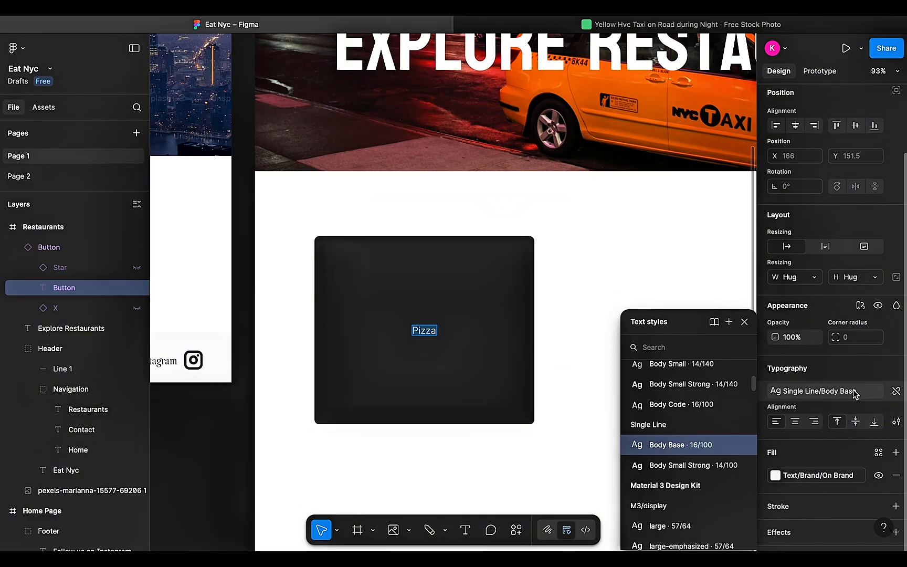
click(693, 365)
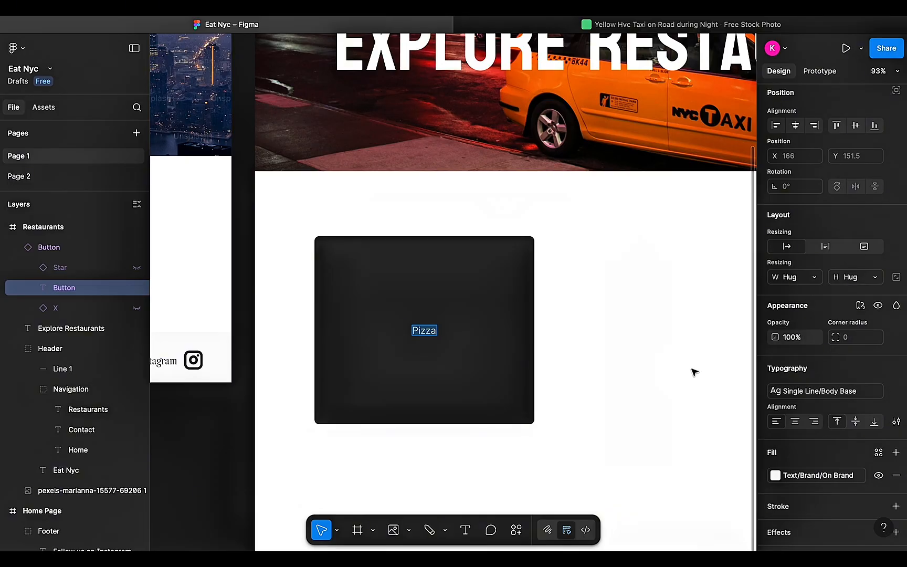
click(834, 391)
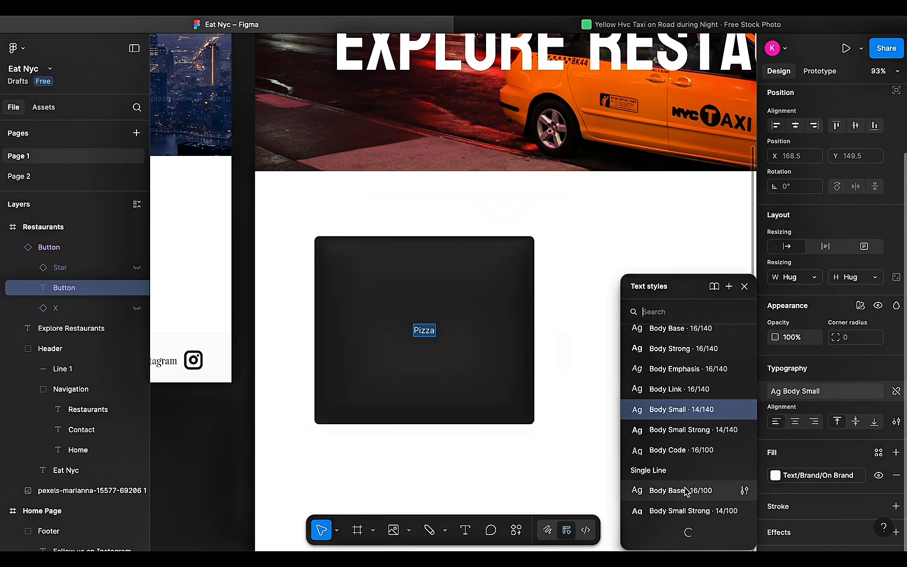
scroll(672, 378, up, 5)
scroll(668, 352, down, 1)
scroll(668, 352, up, 1)
click(657, 475)
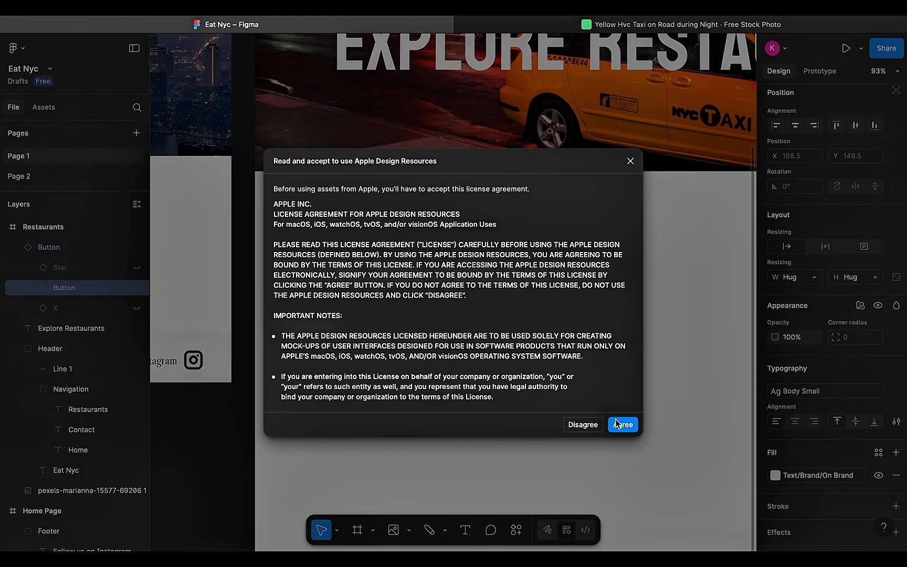
click(634, 164)
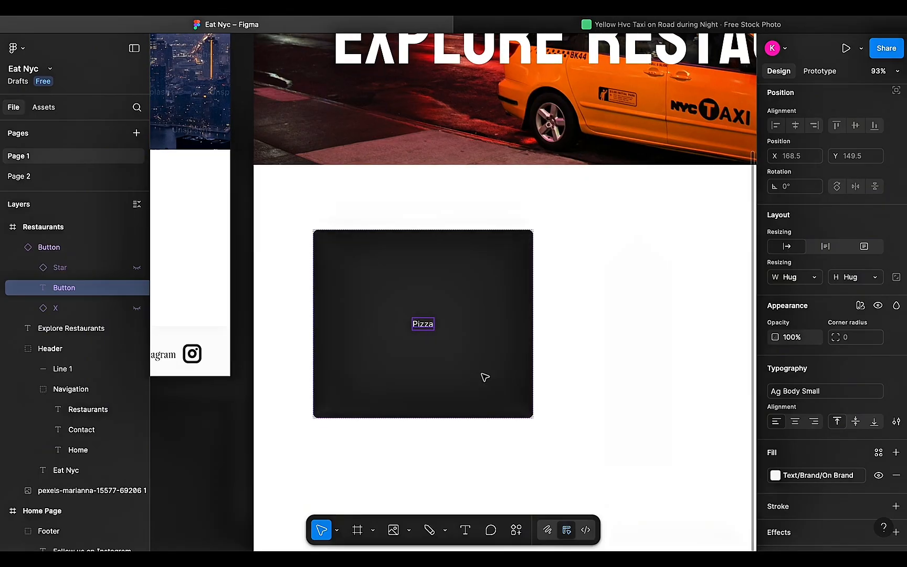
Finish editing the label and move the Pizza button to about X 200, Y 776 in the Restaurants frame
scroll(485, 377, down, 5)
click(572, 419)
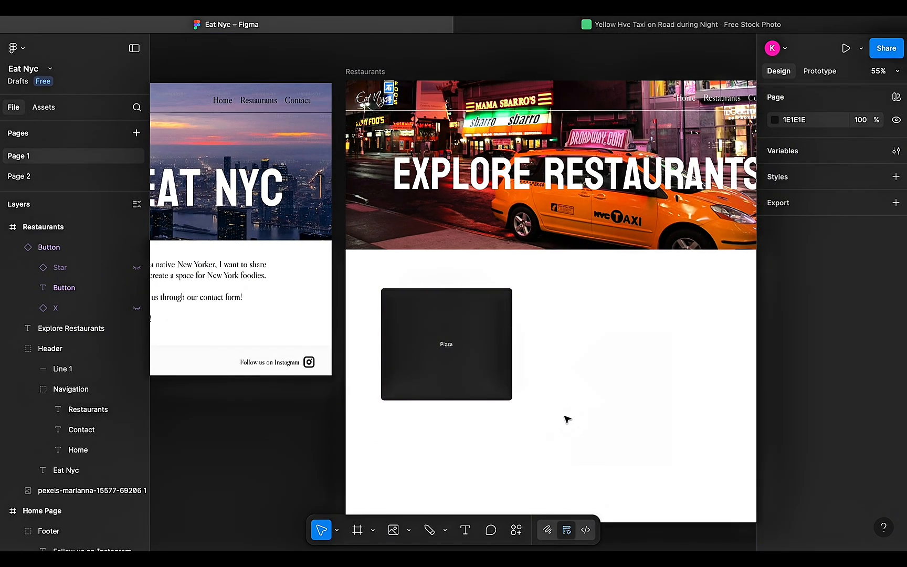
scroll(567, 419, right, 2)
key(super+shift+backslash)
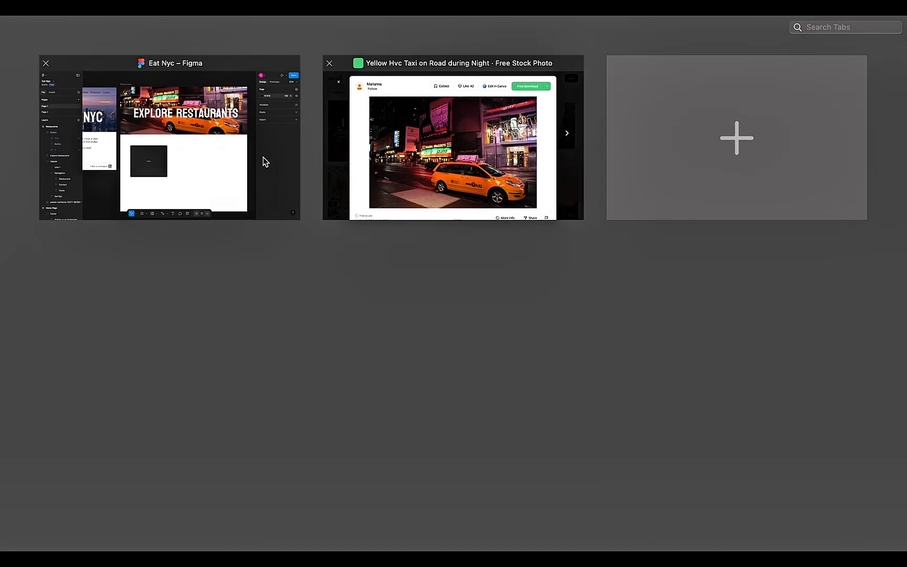
click(264, 157)
click(426, 371)
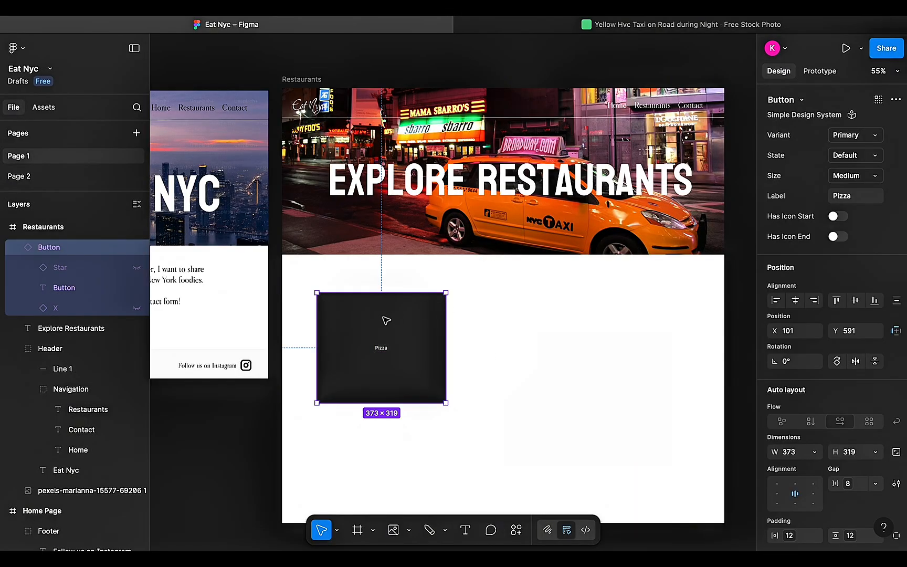
drag(399, 357, 431, 422)
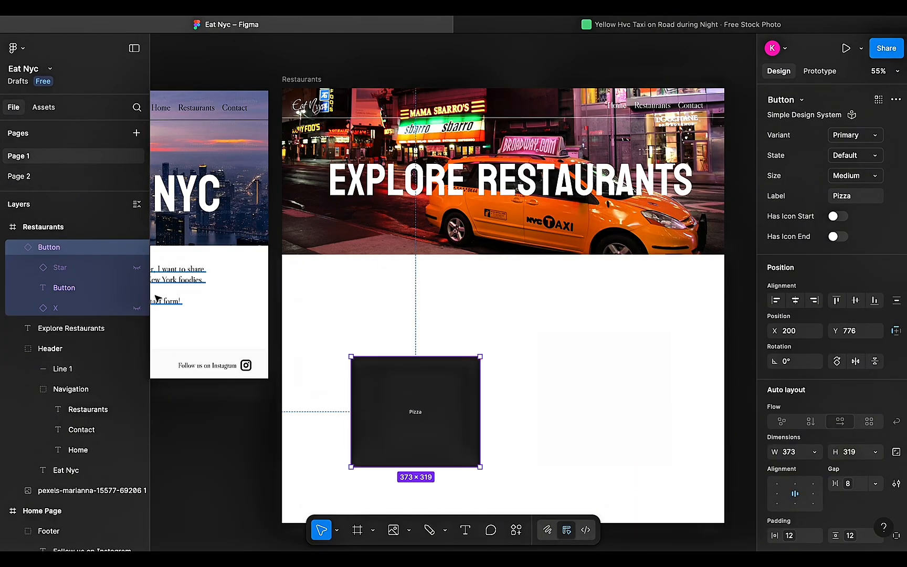
Rename the button's text layer to "Pizza"
double_click(62, 289)
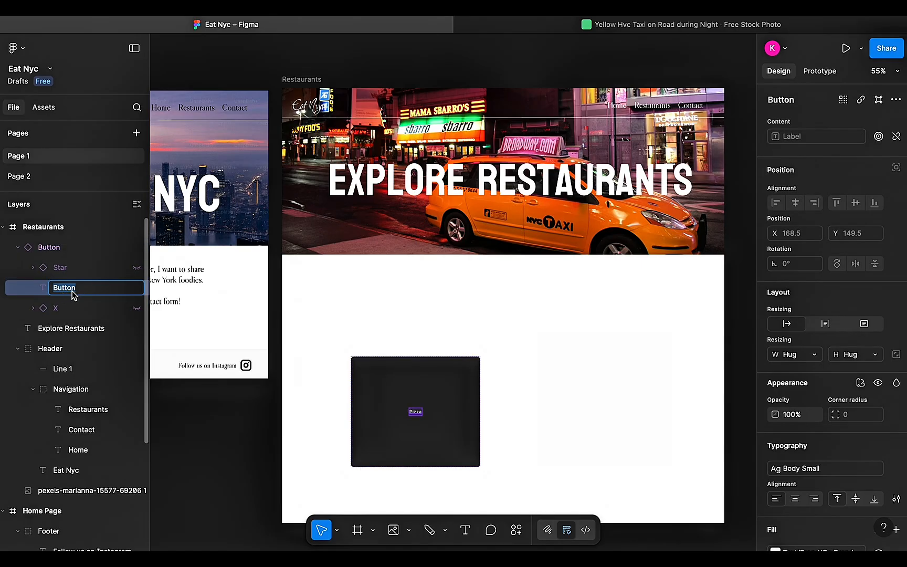
text(Pizza)
key(Return)
Move the whole Pizza button up to about Y 745, keeping it at X 200
click(61, 268)
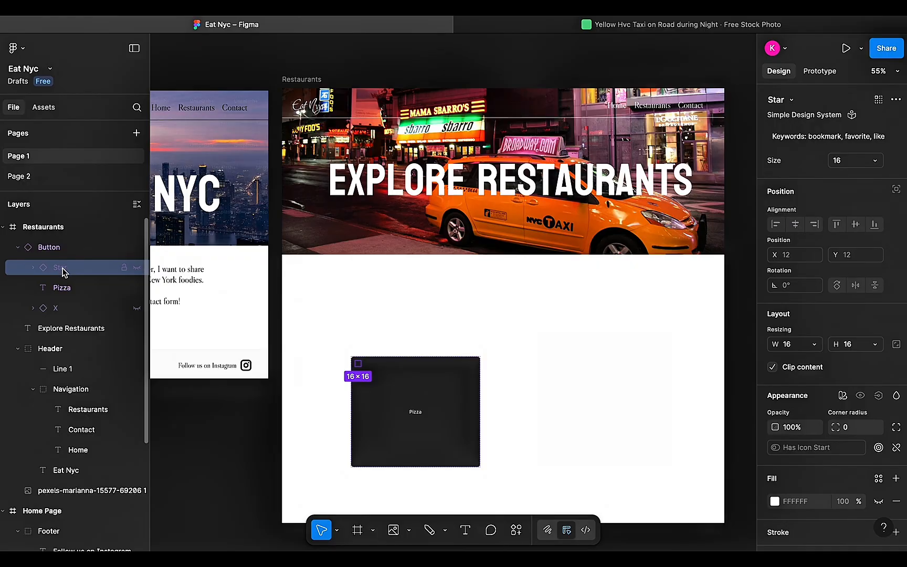
click(87, 308)
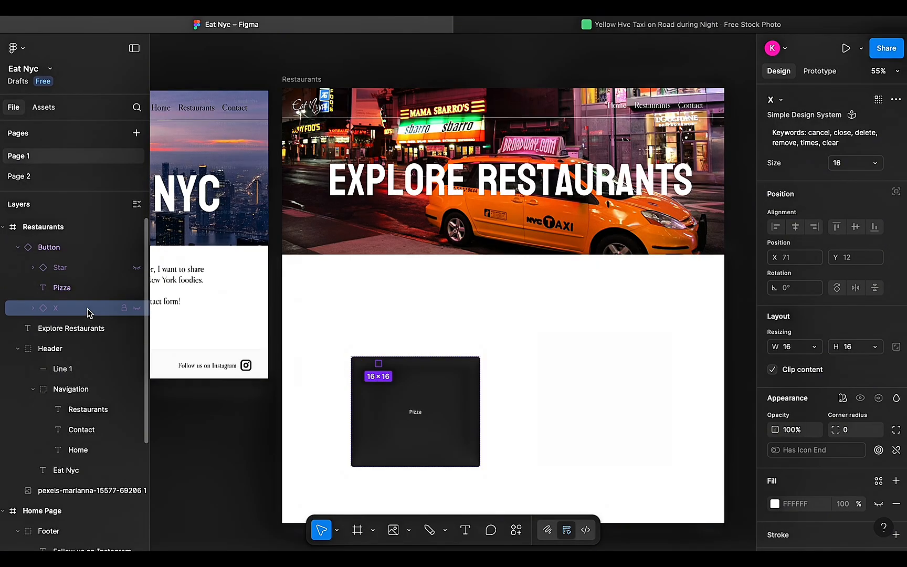
click(422, 387)
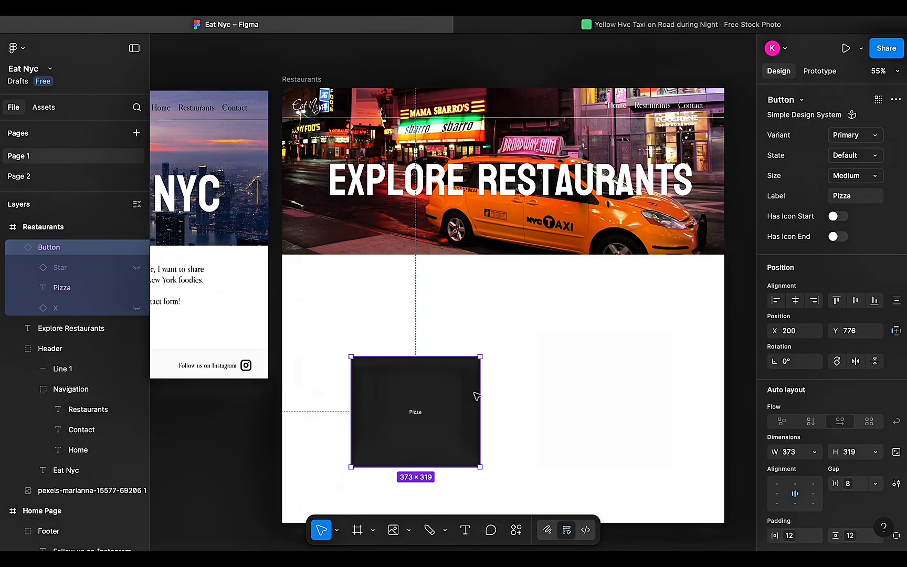
drag(462, 390, 462, 379)
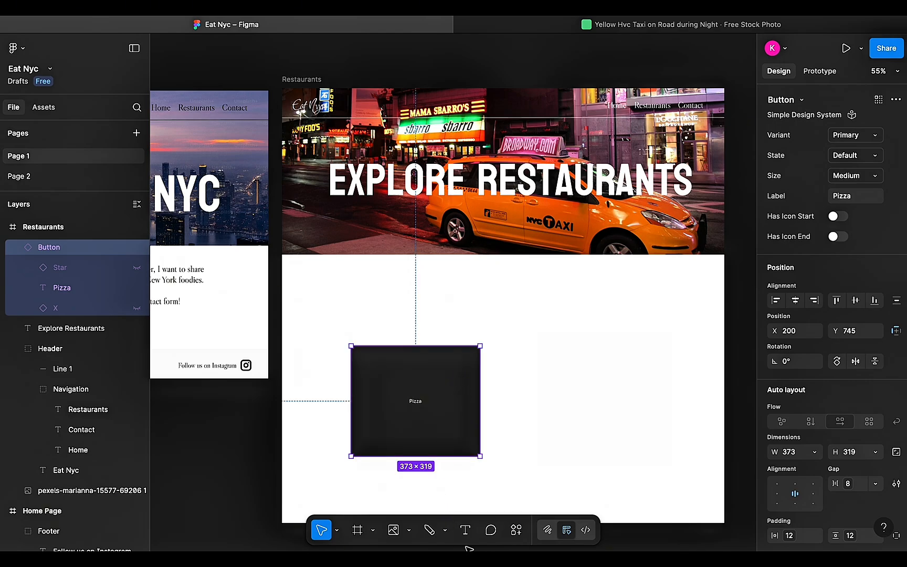
Add a text box about 581 × 71 above the button at about X 417, Y 566, reading "Categories"
click(465, 531)
drag(426, 284, 628, 308)
text(Ca)
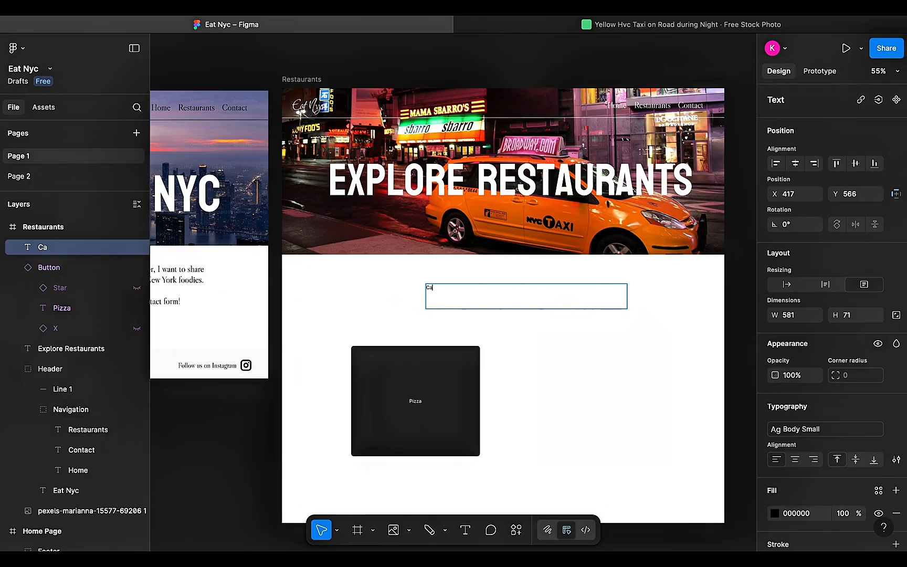
text(tegories)
Detach the "Categories" text from the Body Small style by starting a new text style and discarding it, and deselect the text
double_click(534, 295)
scroll(804, 433, down, 2)
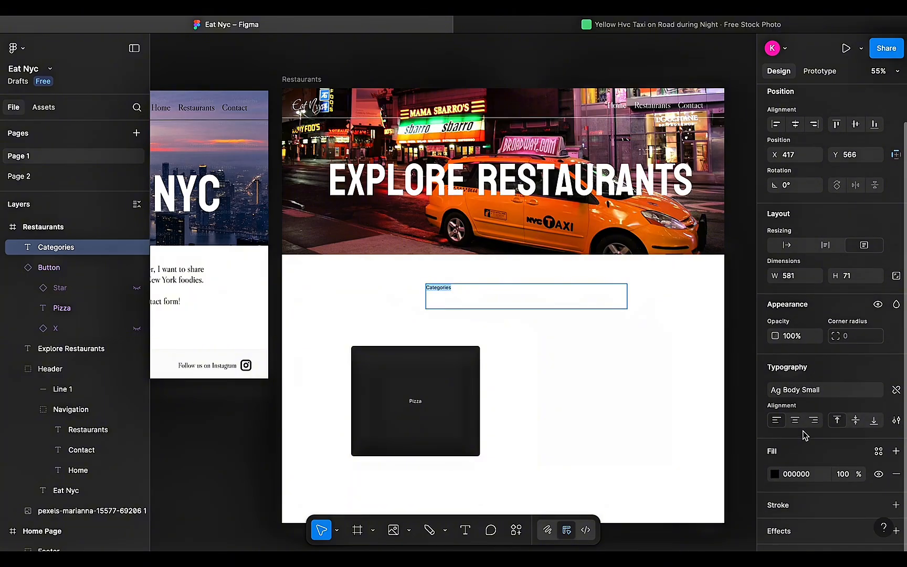
click(885, 395)
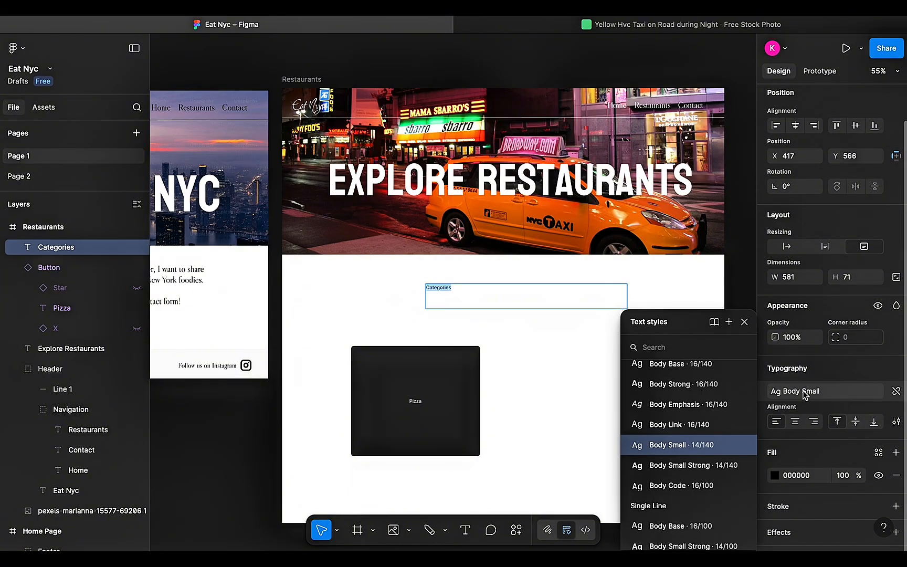
click(731, 322)
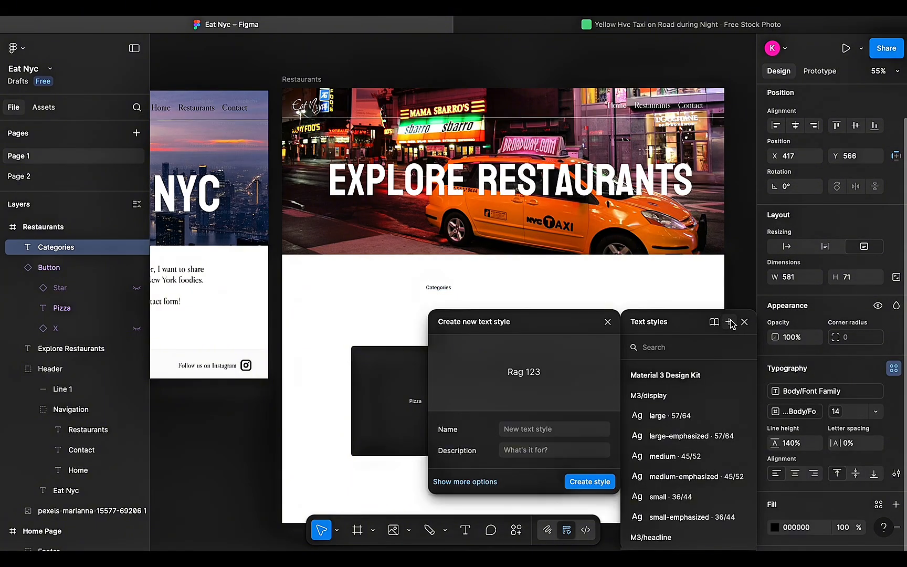
click(745, 322)
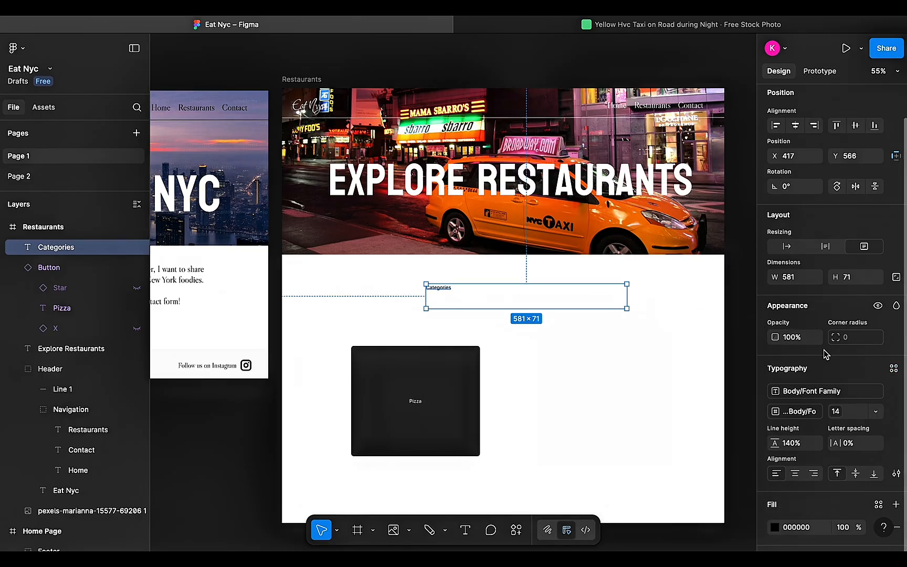
scroll(825, 354, down, 2)
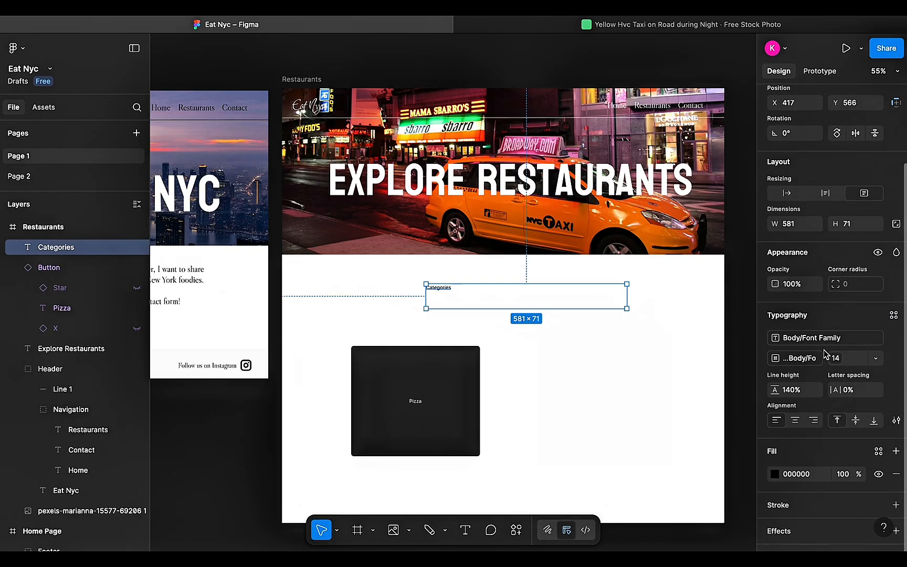
click(708, 409)
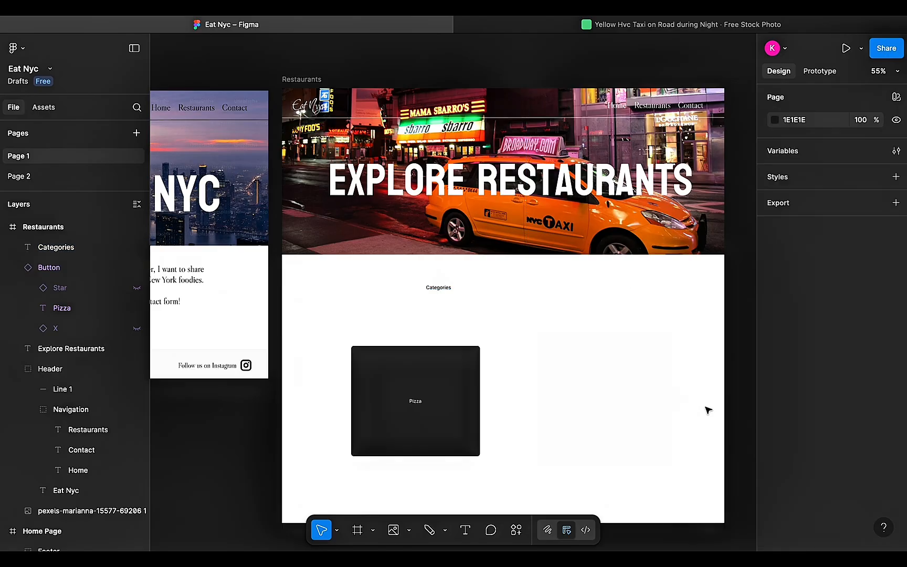
Set the font size of the "Categories" text to 40
click(442, 291)
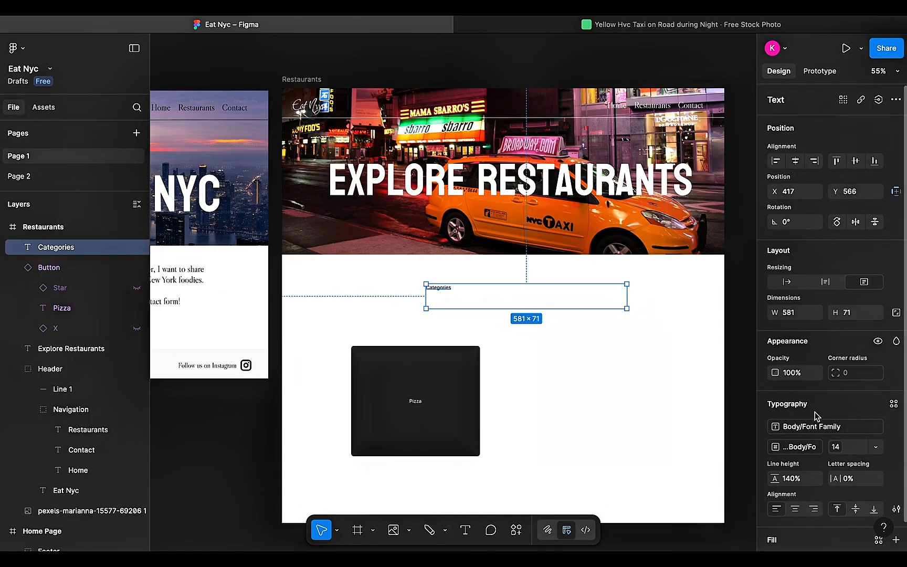
click(862, 447)
key(Return)
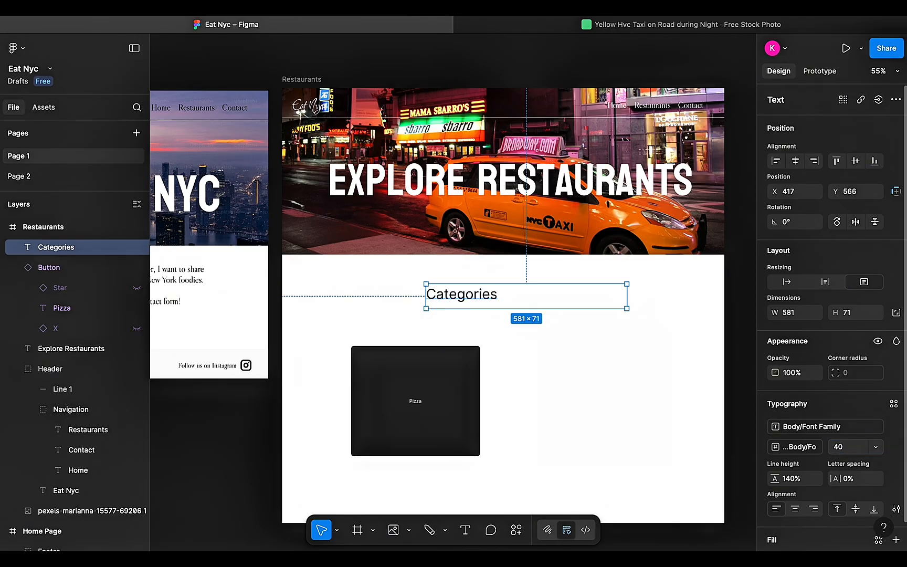
Browse the font family variables from all libraries for the "Categories" text, and close the list without choosing one
double_click(470, 297)
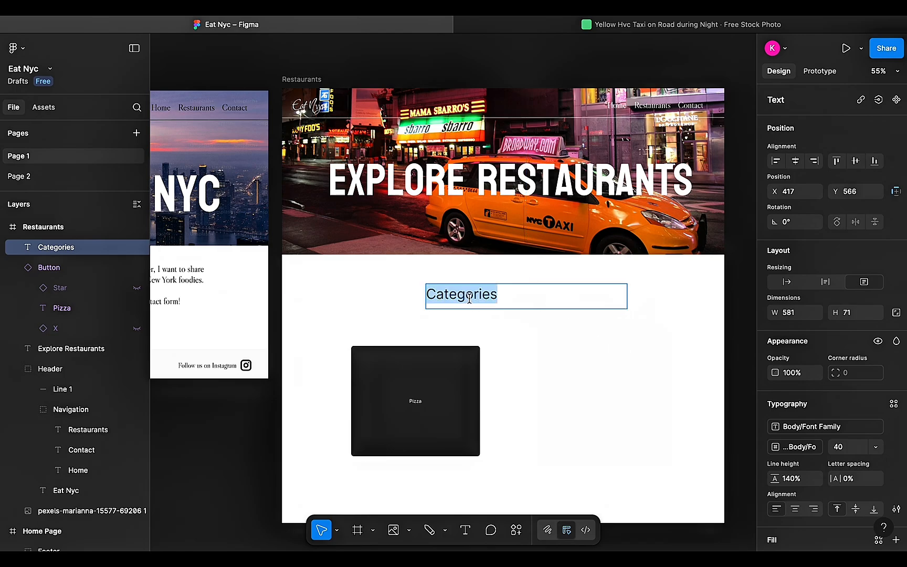
click(847, 427)
scroll(823, 421, down, 10)
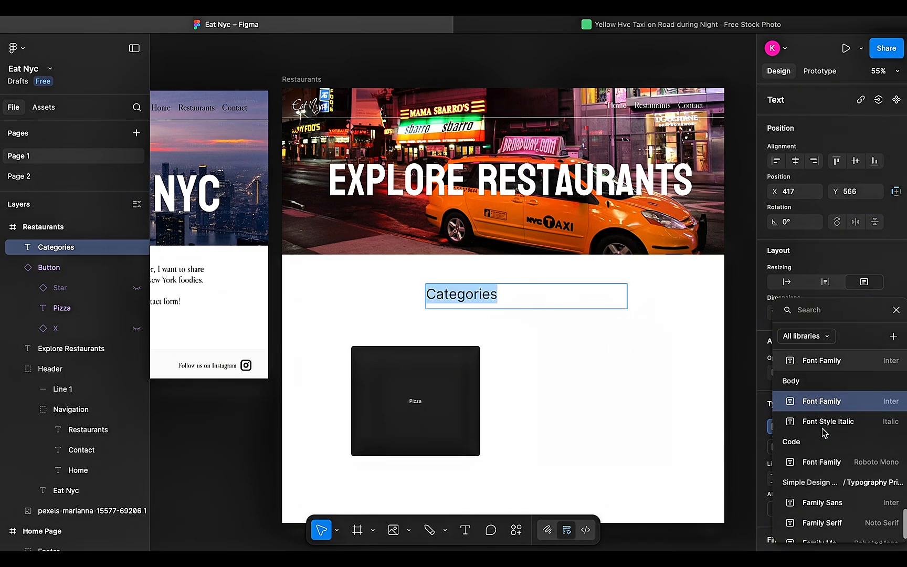
scroll(825, 373, up, 5)
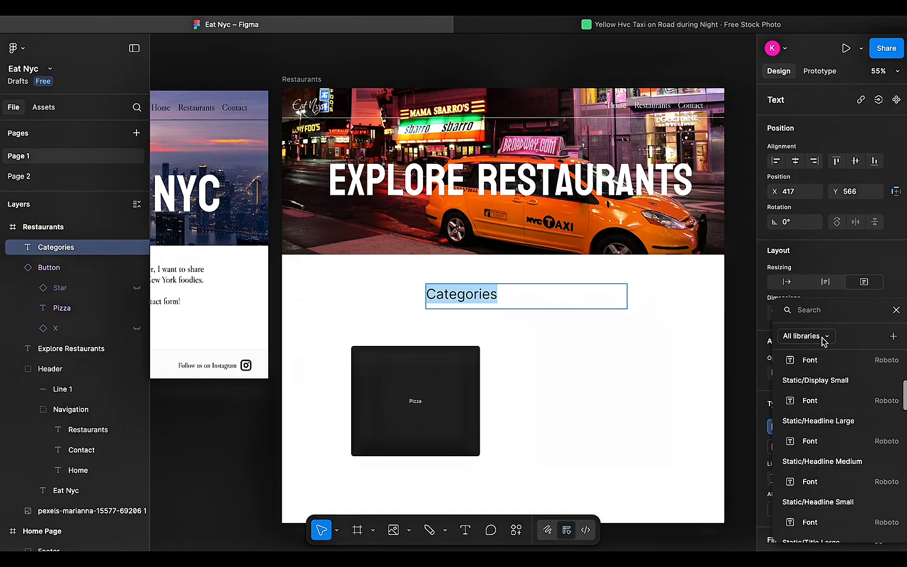
scroll(819, 373, up, 3)
scroll(830, 389, down, 1)
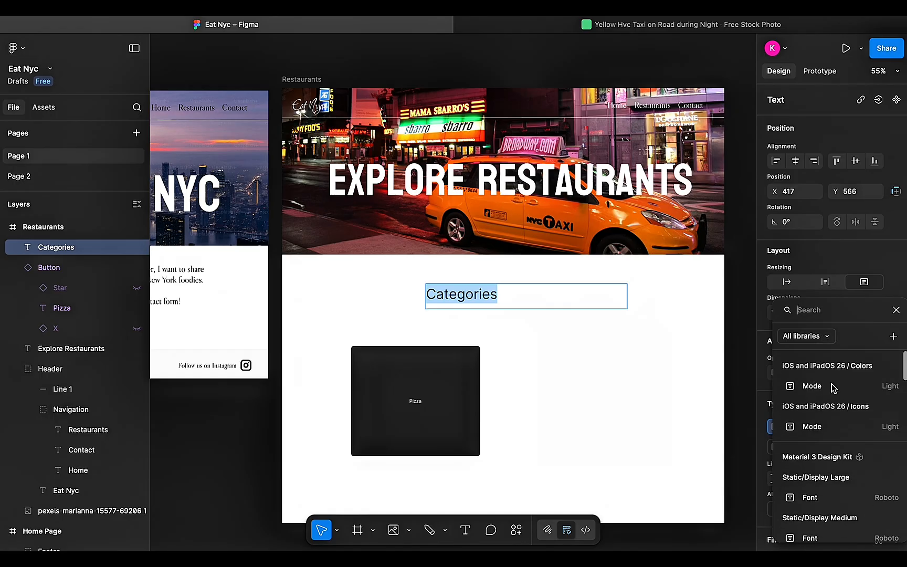
click(896, 310)
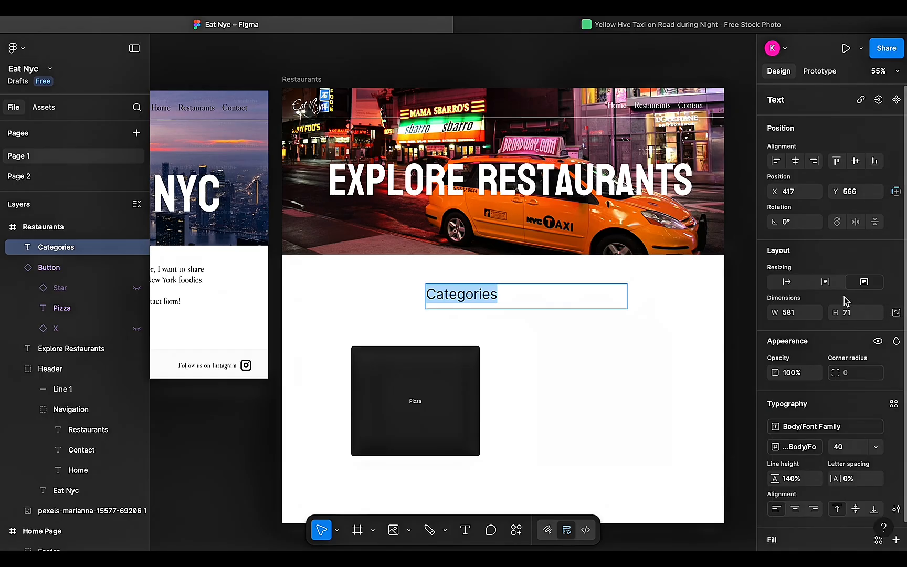
click(467, 531)
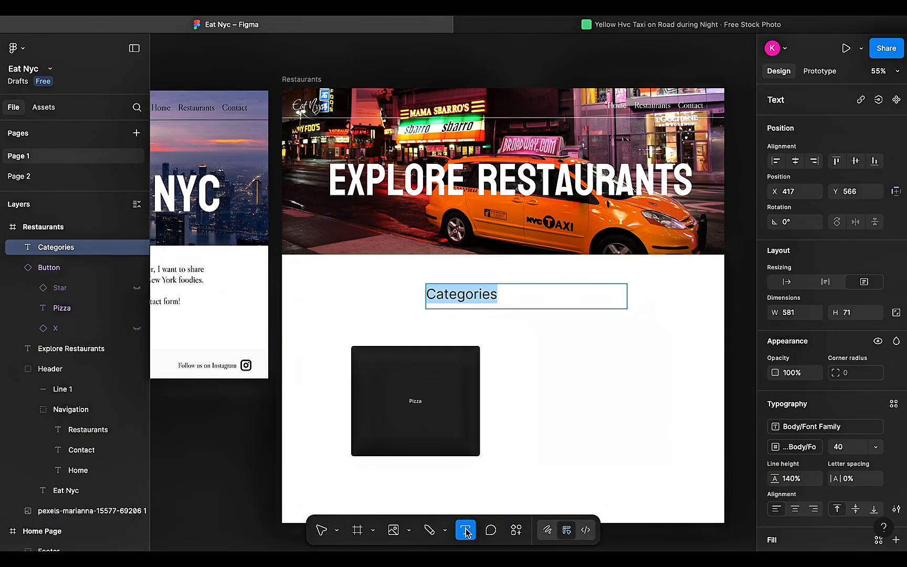
scroll(576, 280, left, 8)
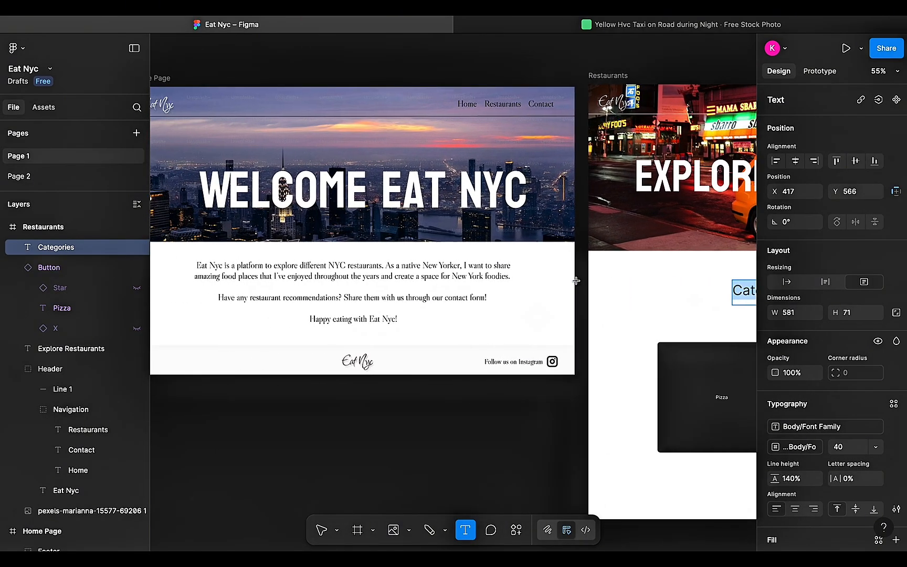
scroll(576, 281, right, 2)
scroll(576, 281, up, 2)
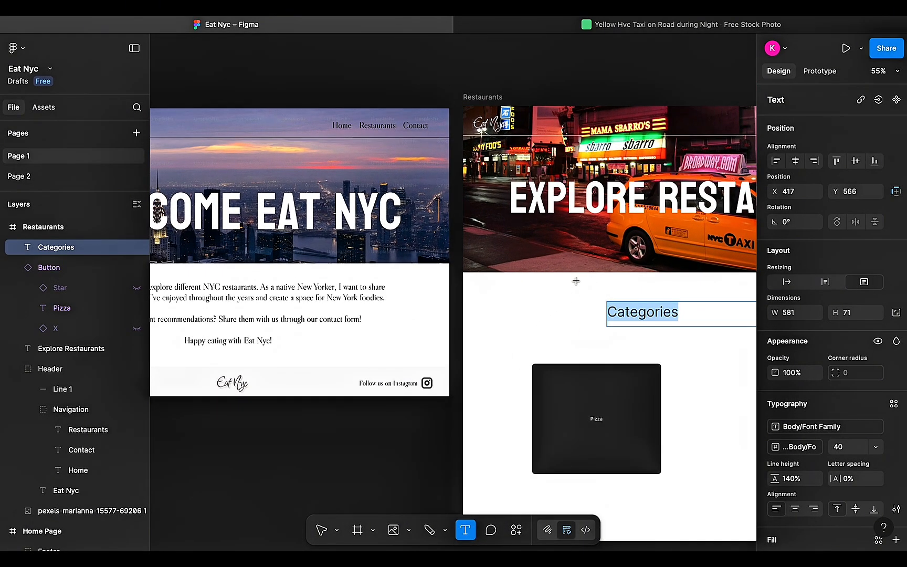
scroll(577, 281, down, 5)
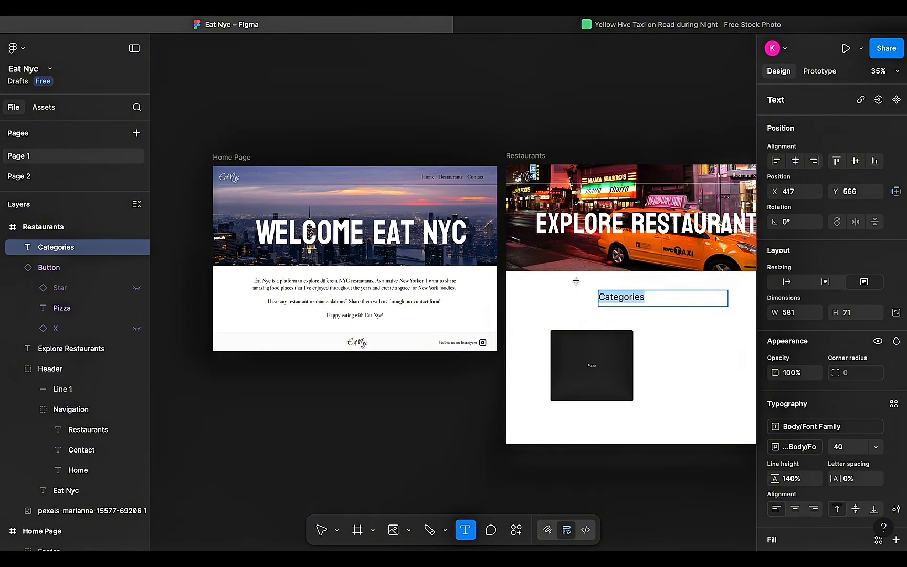
click(467, 322)
click(593, 297)
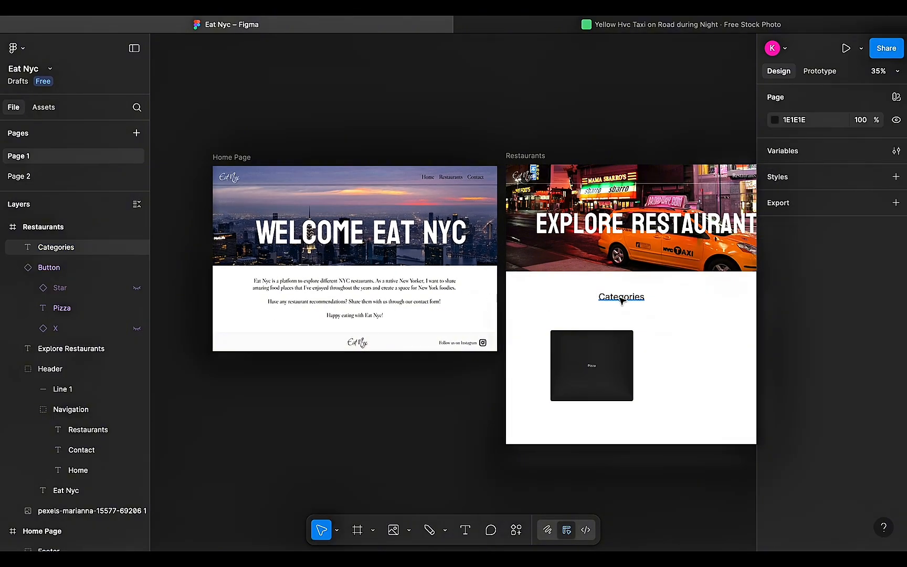
Apply the Heading font weight and the Subheading font family variables to the "Categories" text
double_click(621, 299)
click(777, 447)
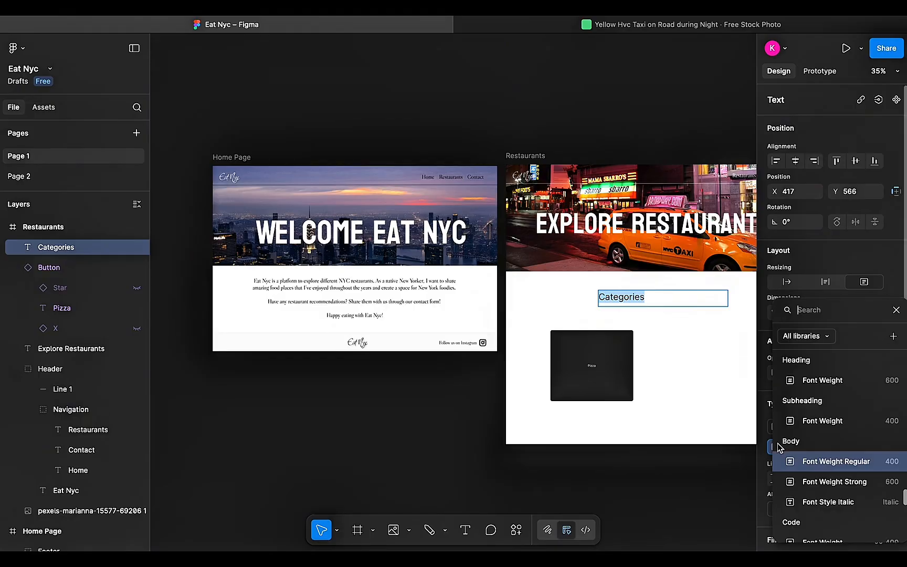
click(823, 380)
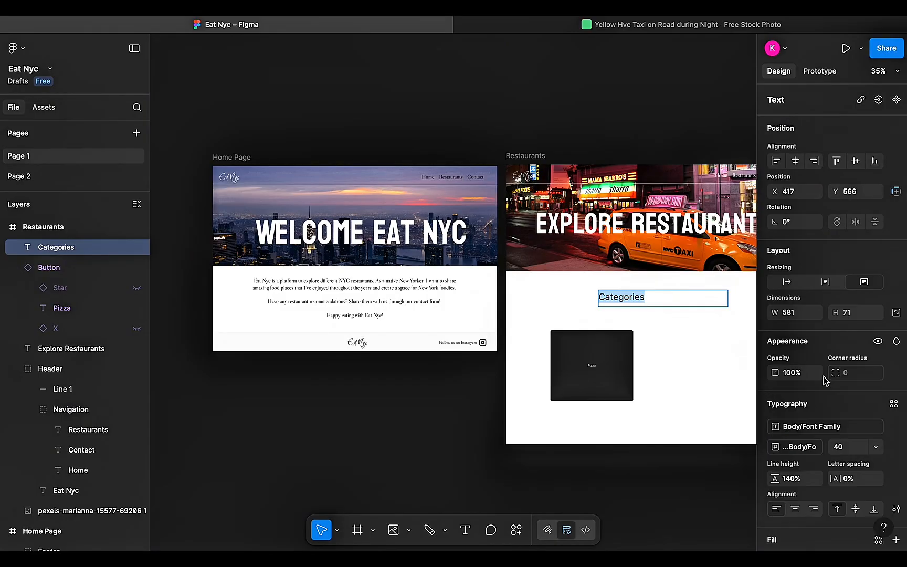
click(801, 429)
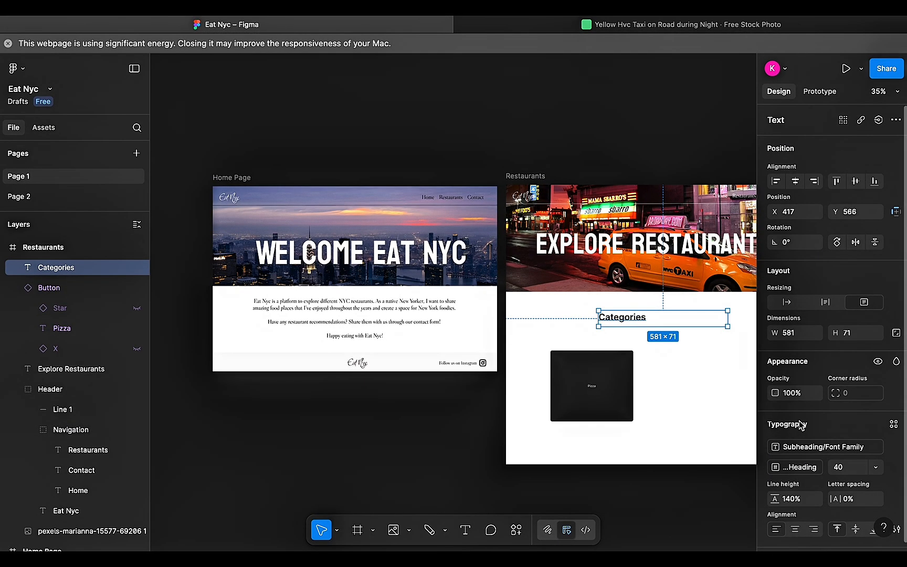
click(803, 444)
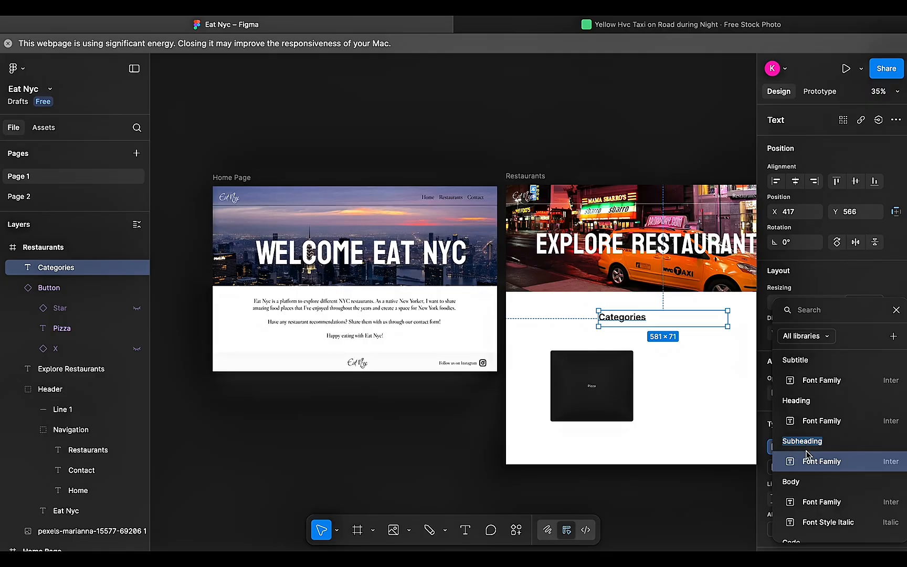
click(8, 43)
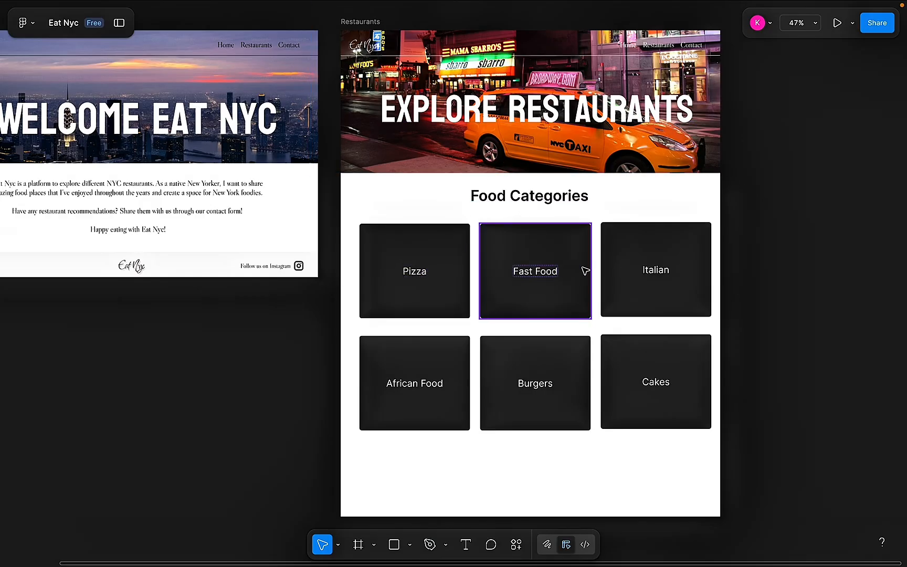
Add a second fill of type Image to the Pizza button
click(533, 272)
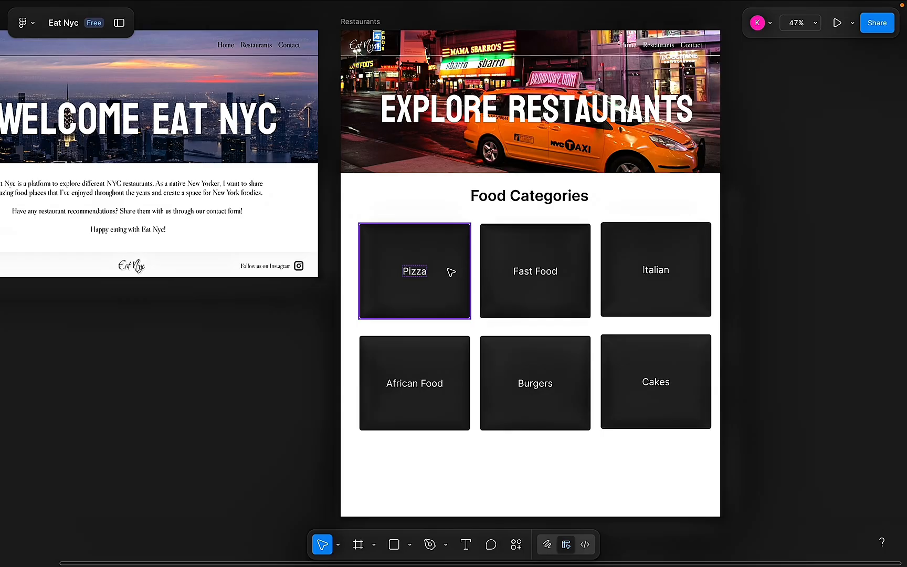
click(440, 298)
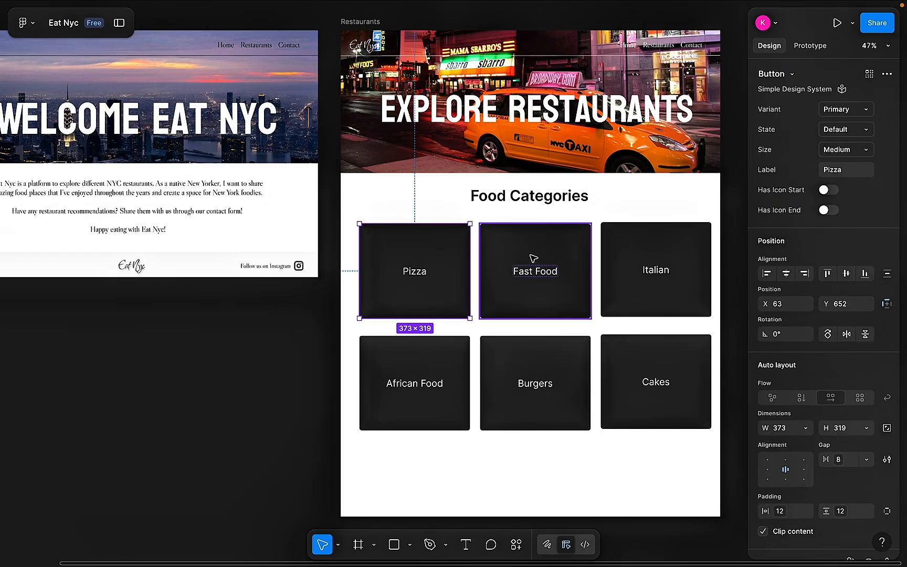
scroll(855, 286, down, 6)
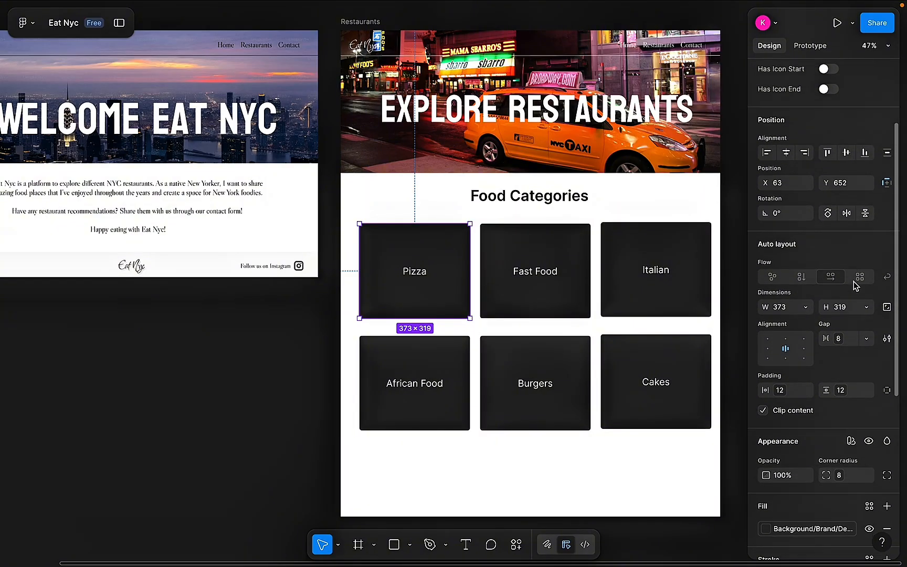
scroll(854, 285, down, 4)
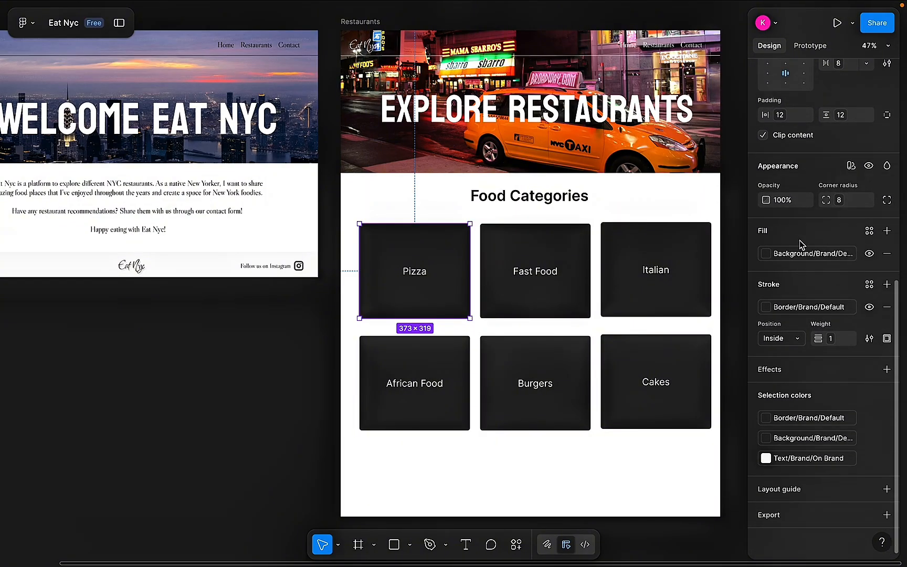
click(887, 231)
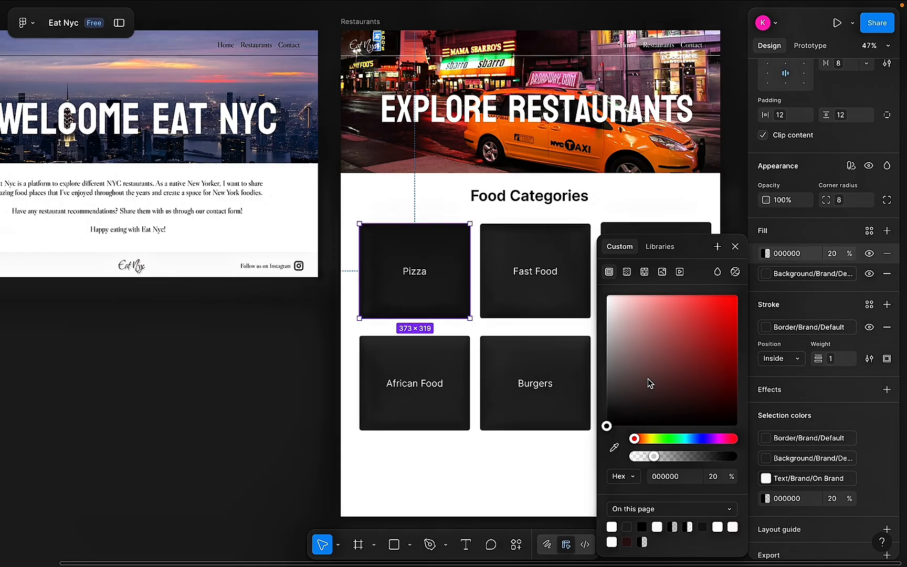
click(663, 272)
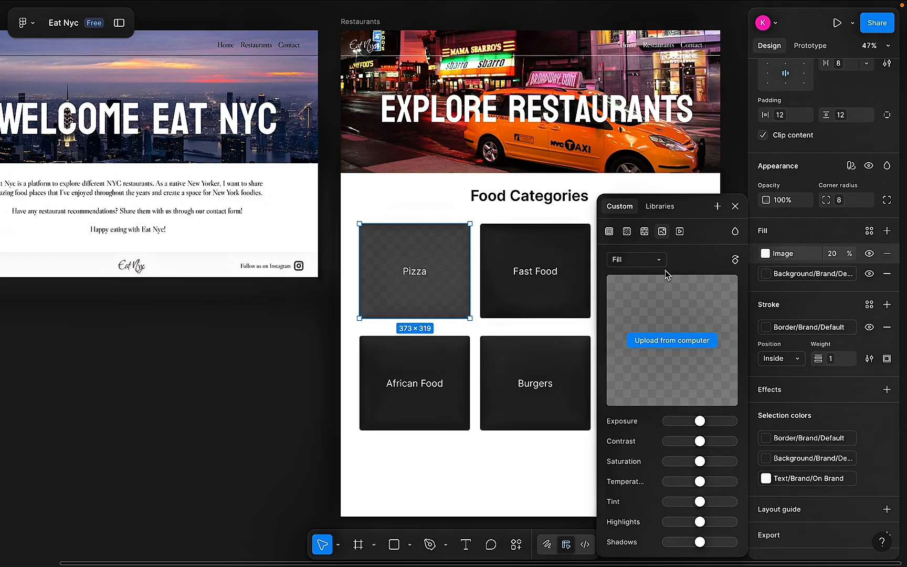
Upload the pizza slice photo 6a00d8341c58bb53ef01b8d2e5b961970c-600wi.jpeg from the Eat Nyc folder as the Pizza button's image fill, and deselect the button
click(675, 341)
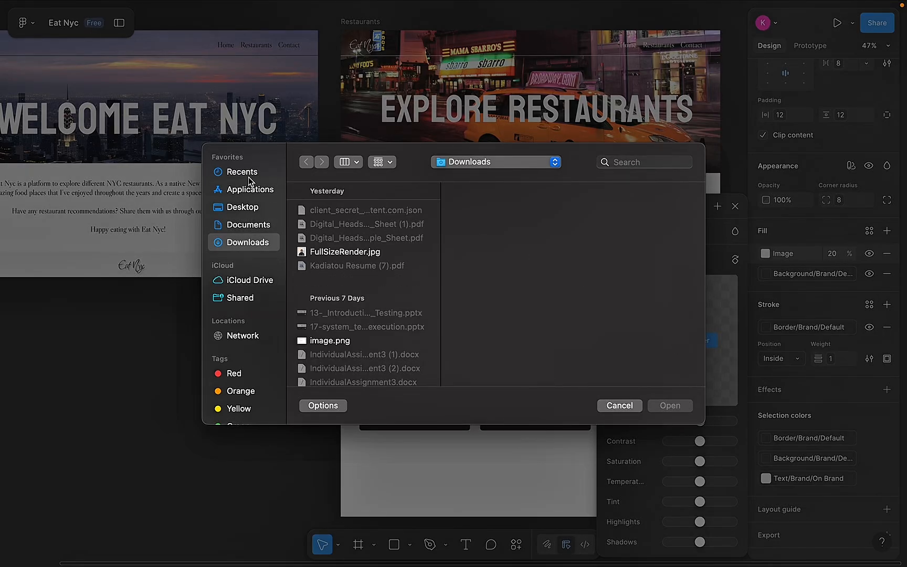
click(523, 161)
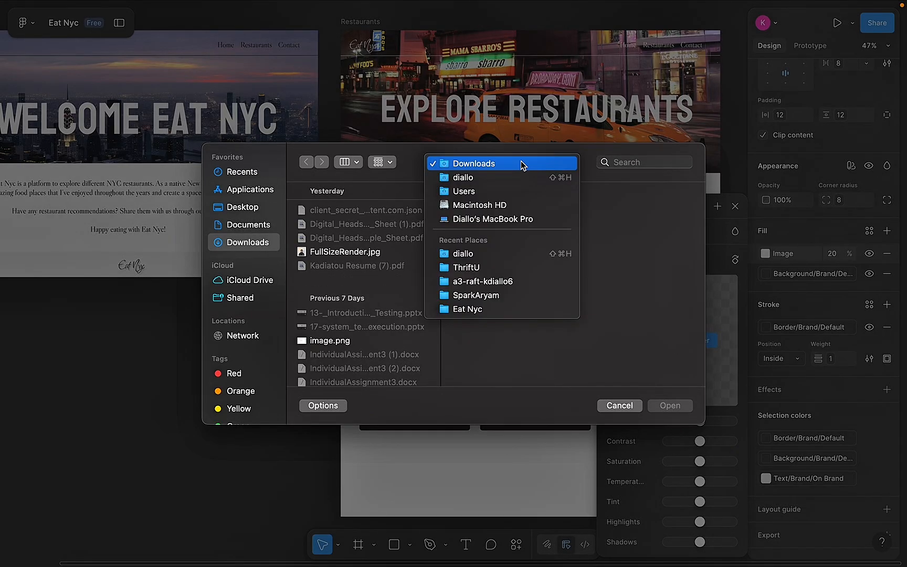
click(511, 309)
click(507, 225)
click(505, 237)
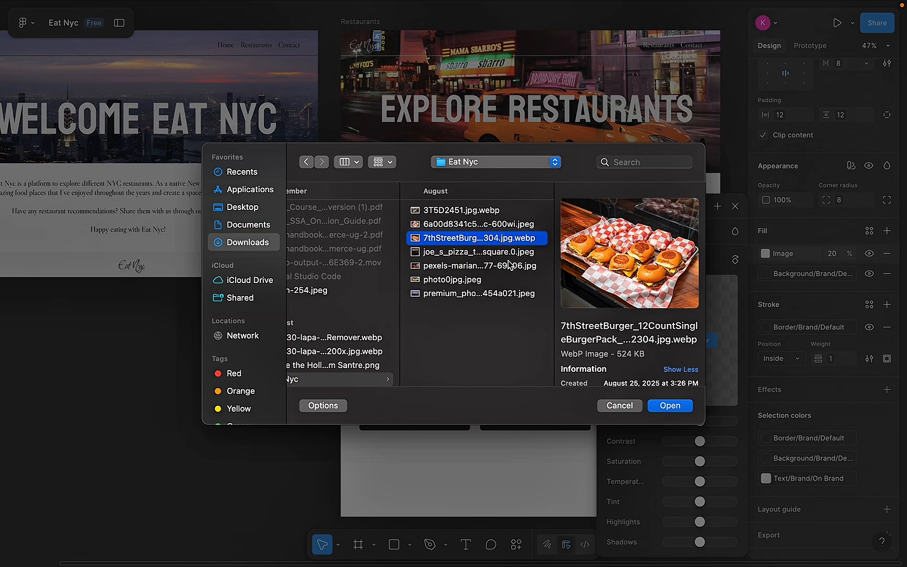
click(508, 265)
click(508, 252)
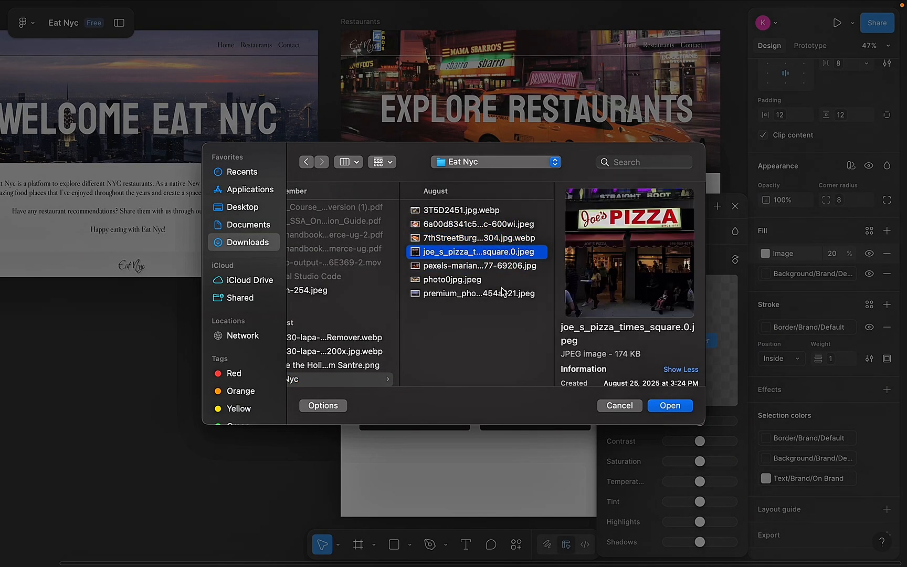
click(502, 292)
click(505, 246)
click(506, 239)
click(504, 253)
click(508, 224)
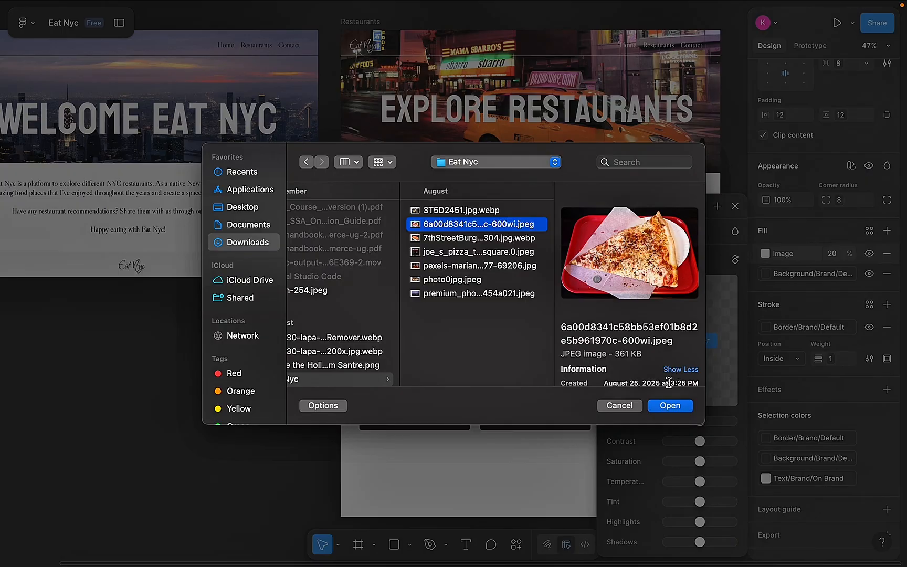
click(671, 406)
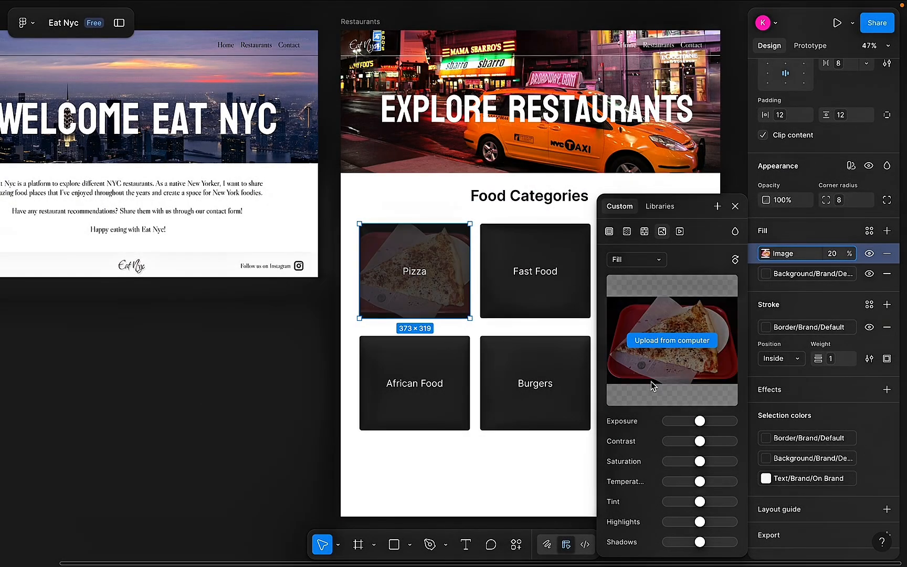
click(512, 481)
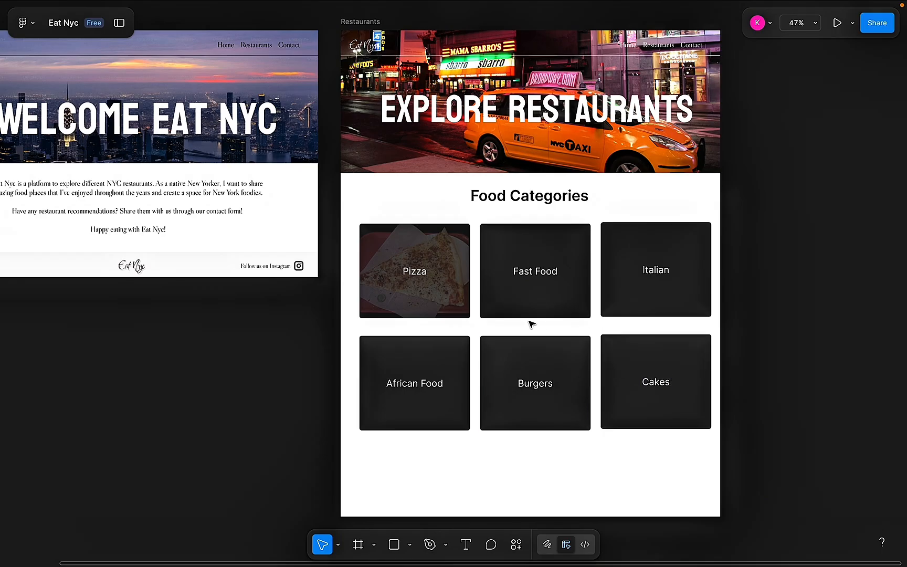
Set the opacity of the Pizza button's image fill to 90% and deselect the button
click(446, 300)
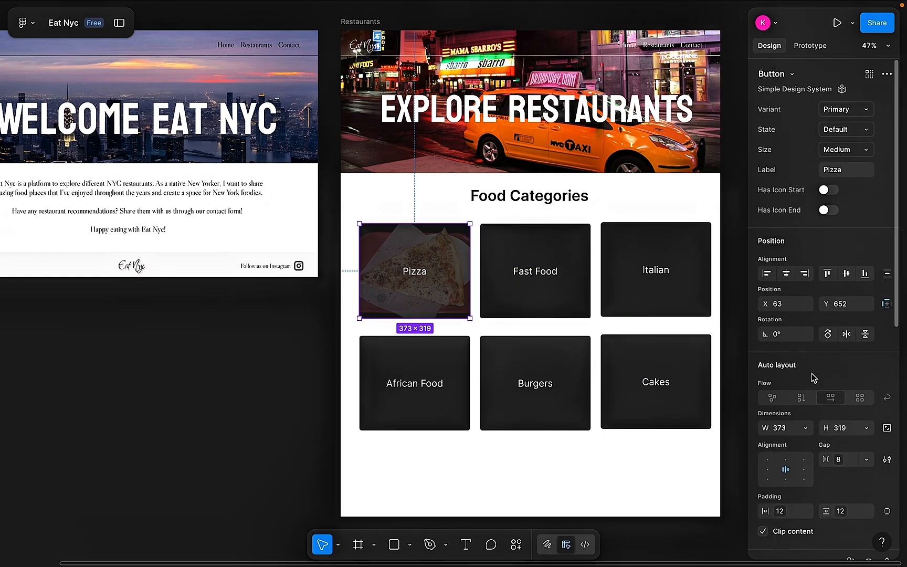
scroll(812, 374, down, 5)
click(835, 405)
text(10)
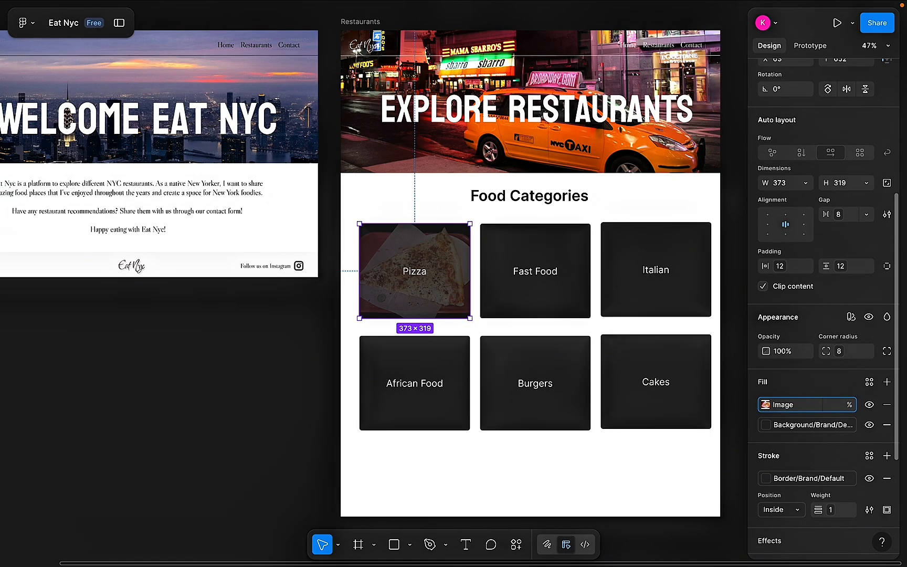
key(Return)
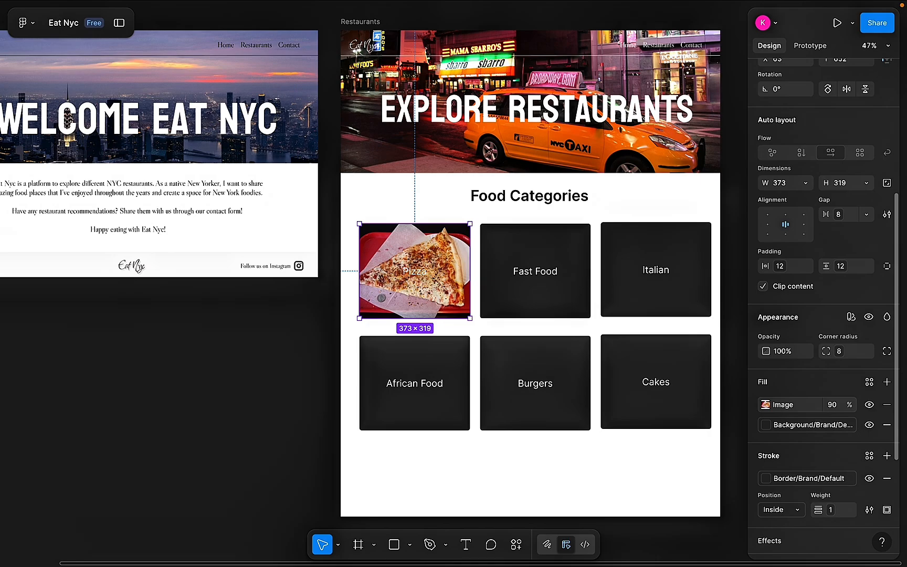
click(589, 478)
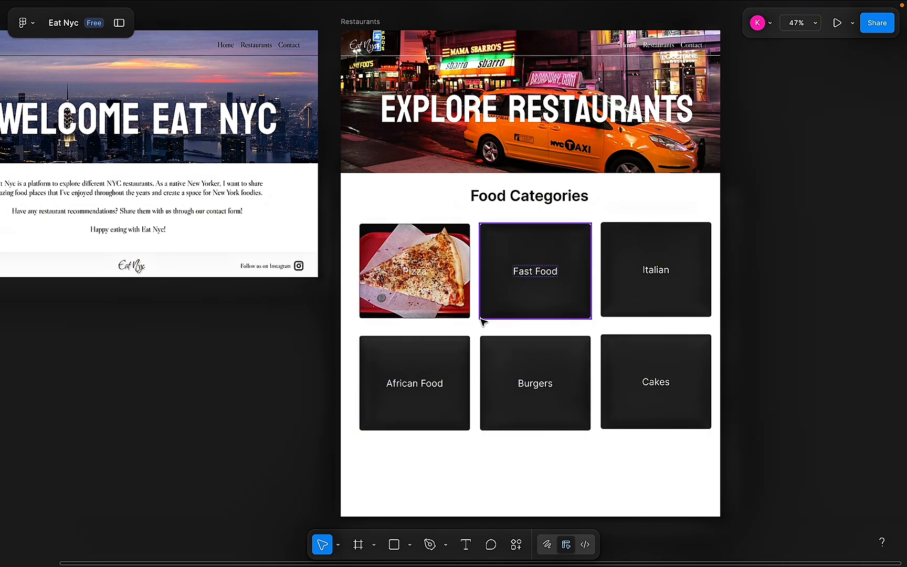
Set the opacity of the Pizza button's image fill to 80%, and undo the accidental deletion of the button
click(465, 315)
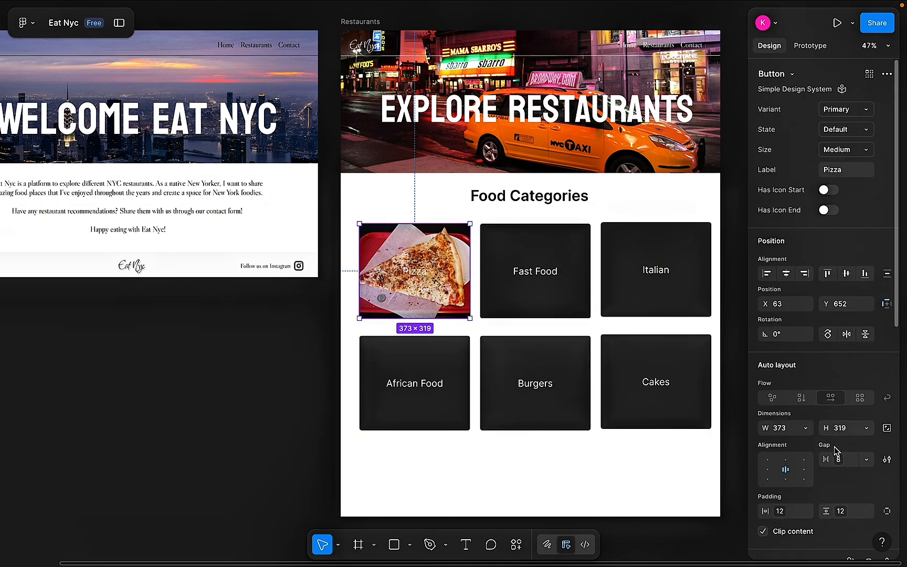
scroll(837, 451, down, 6)
scroll(869, 284, down, 2)
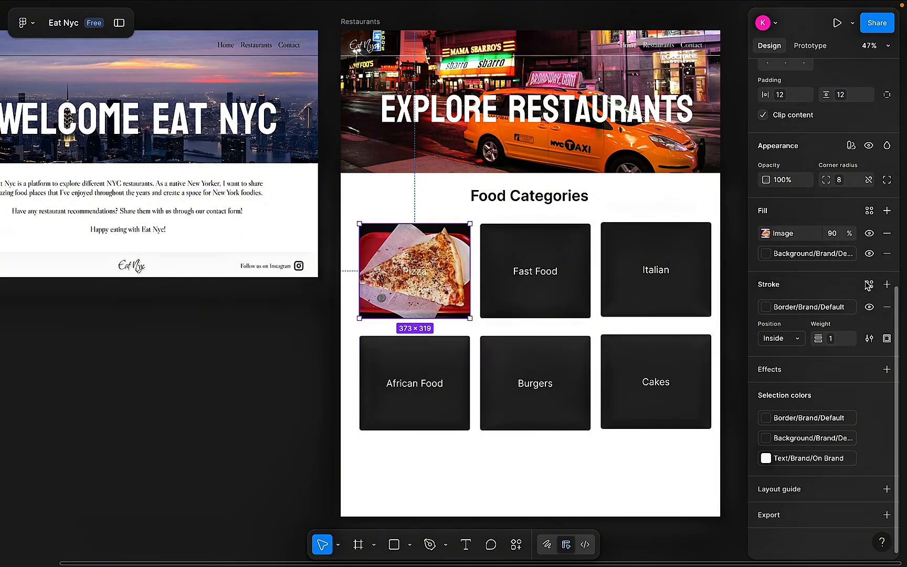
scroll(869, 285, up, 1)
click(836, 241)
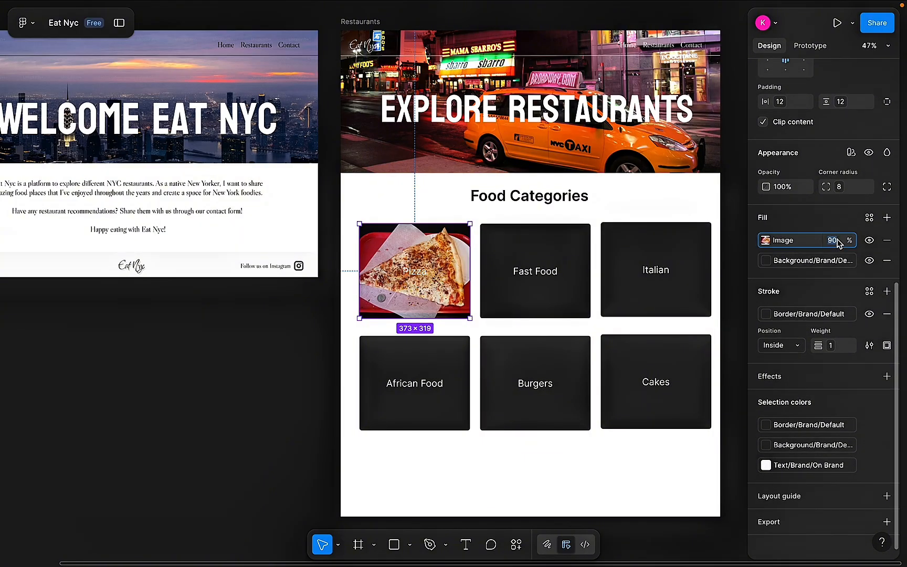
text(80)
key(Return)
key(Delete)
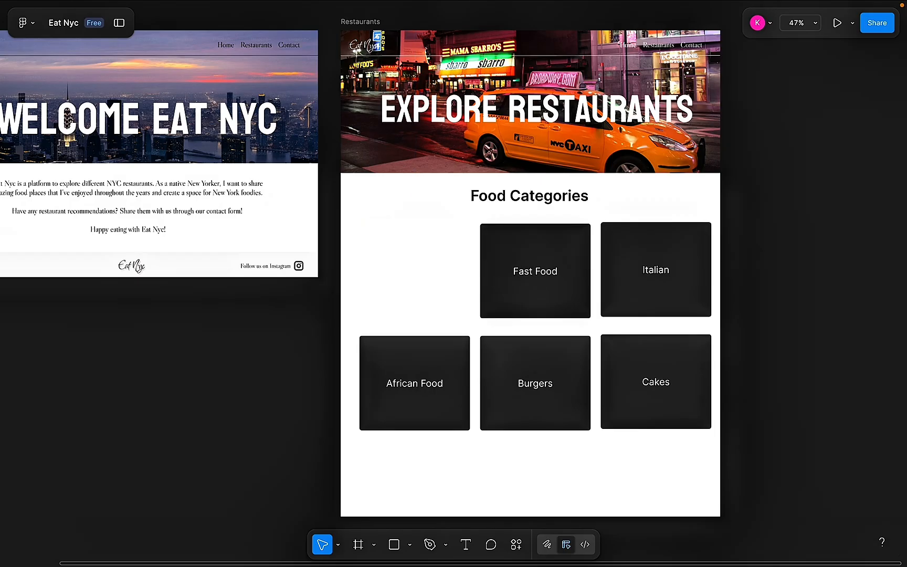
key(super+z)
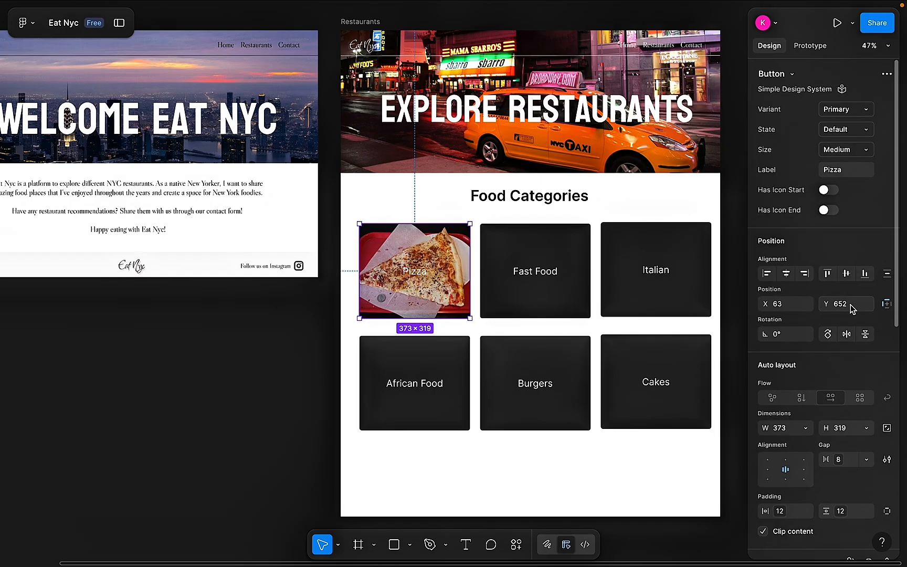
Set the opacity of the Pizza button's image fill to 70% and deselect the button
scroll(851, 308, down, 10)
click(834, 235)
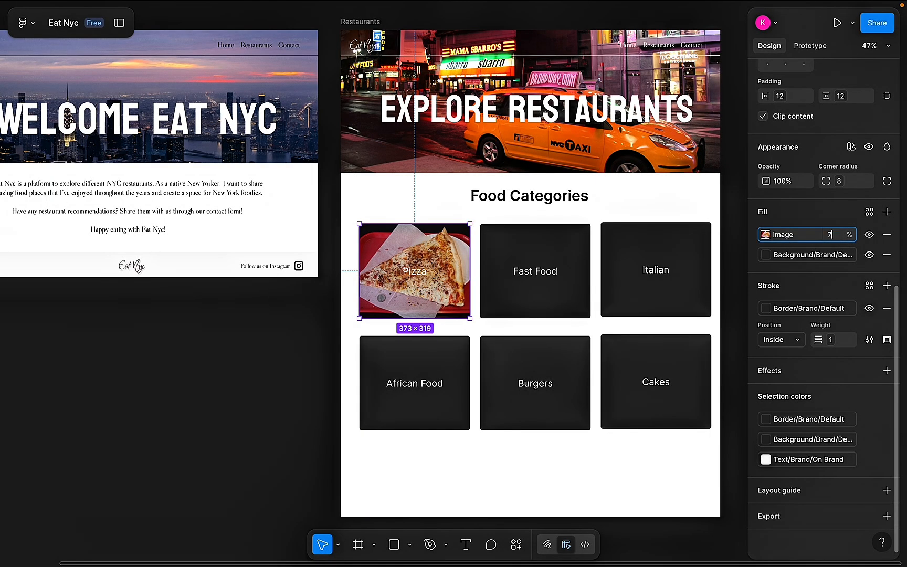
key(Return)
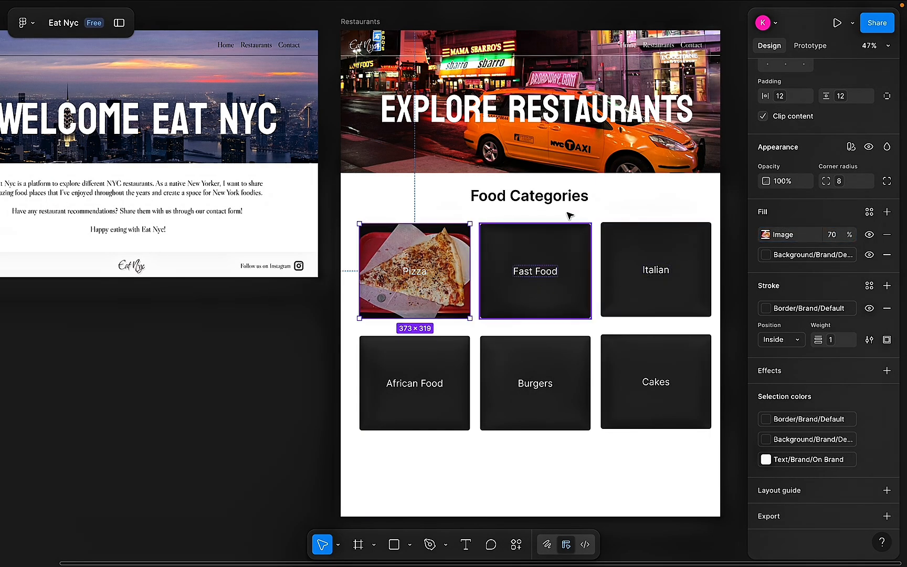
click(629, 201)
Add a second fill of type Image to the Fast Food button
click(561, 240)
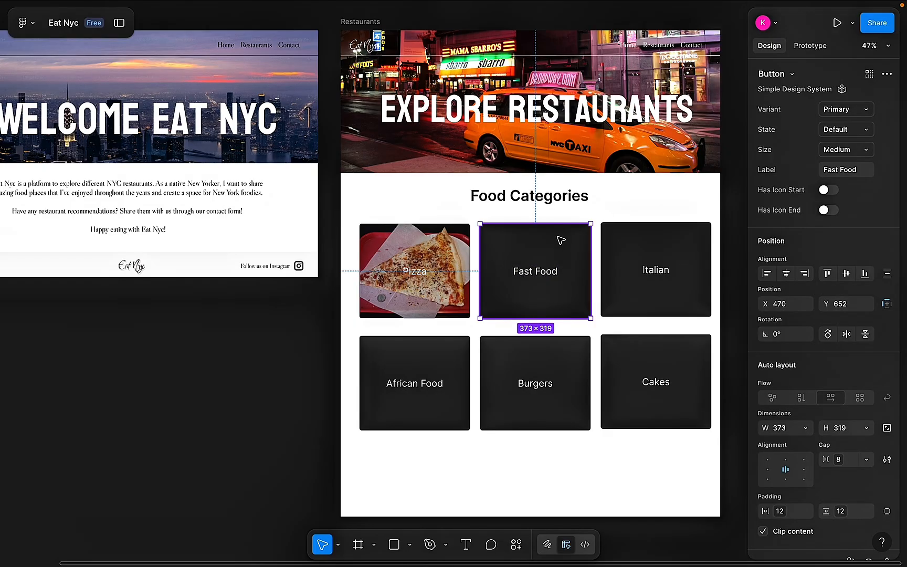
scroll(818, 288, down, 10)
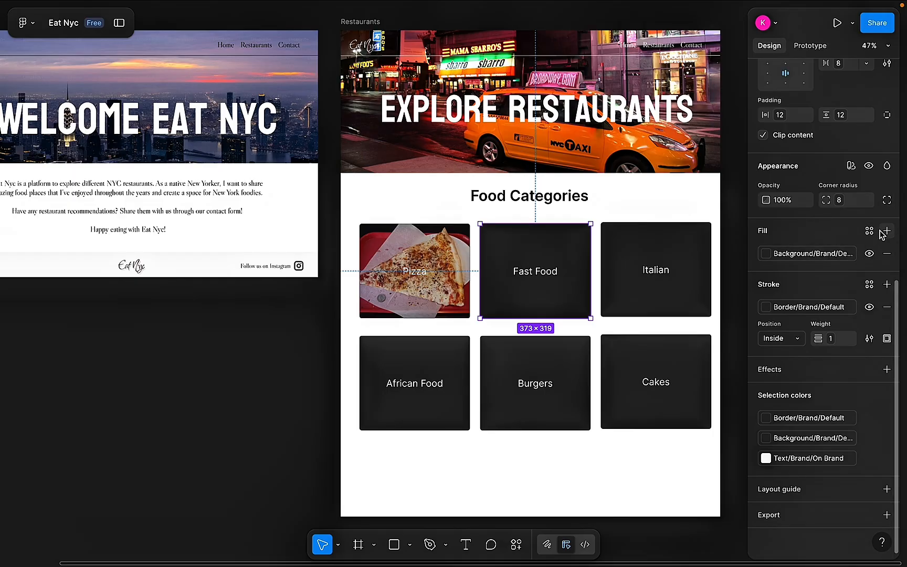
click(887, 233)
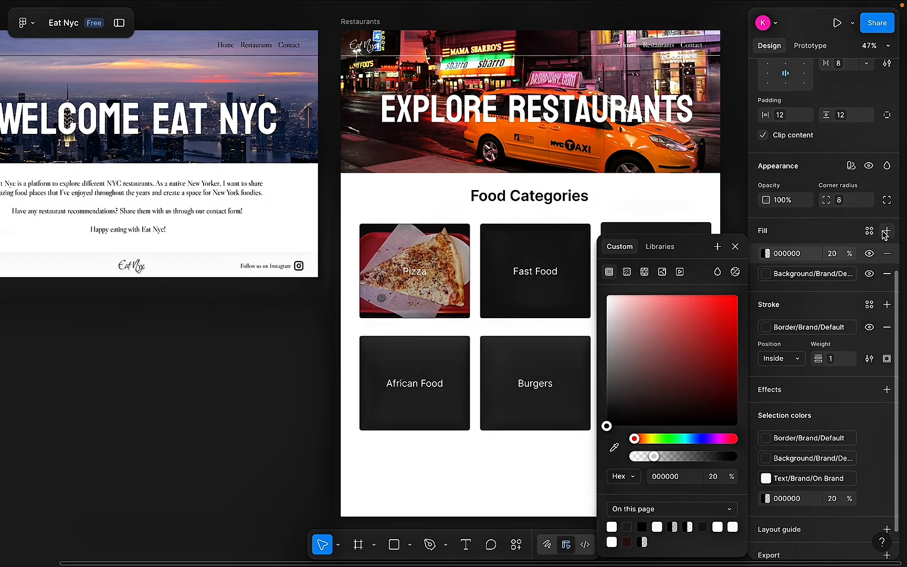
click(662, 272)
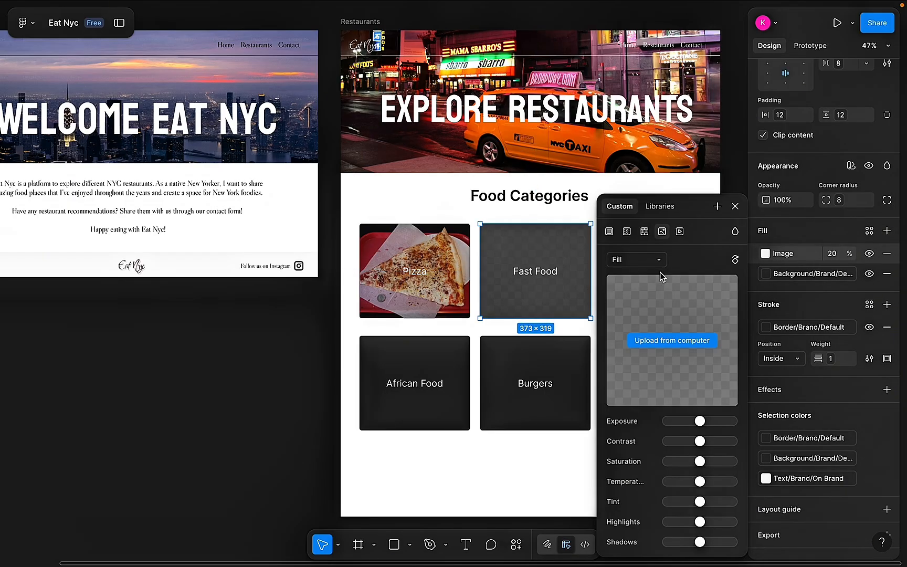
Upload the burger and fries photo photo0jpg.jpeg from the Eat Nyc folder as the Fast Food button's image fill
click(680, 340)
click(407, 224)
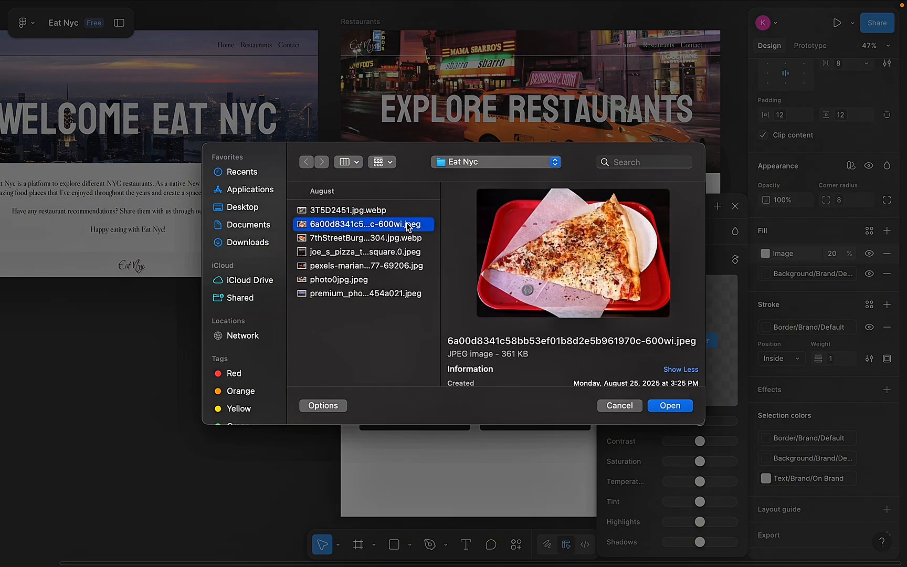
click(403, 211)
click(402, 239)
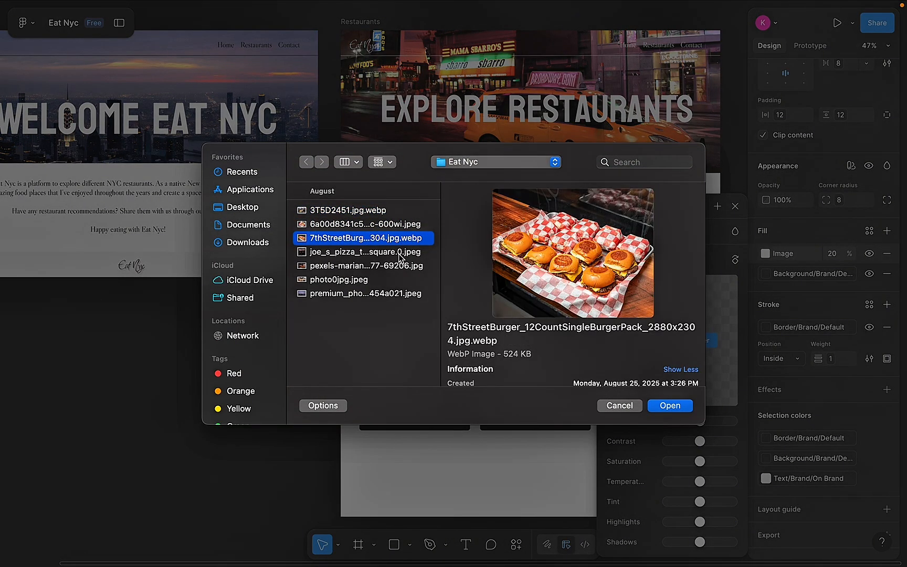
click(400, 254)
click(396, 280)
click(397, 267)
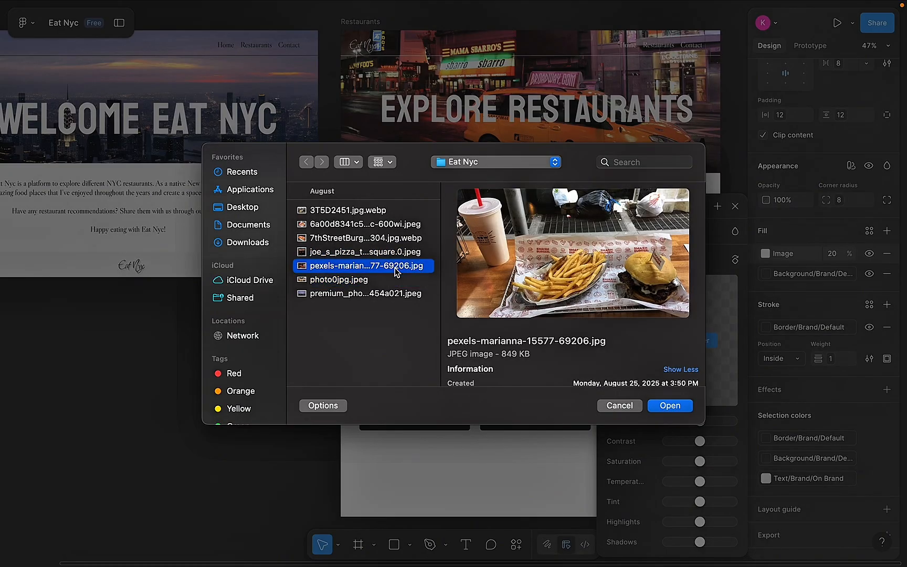
click(396, 280)
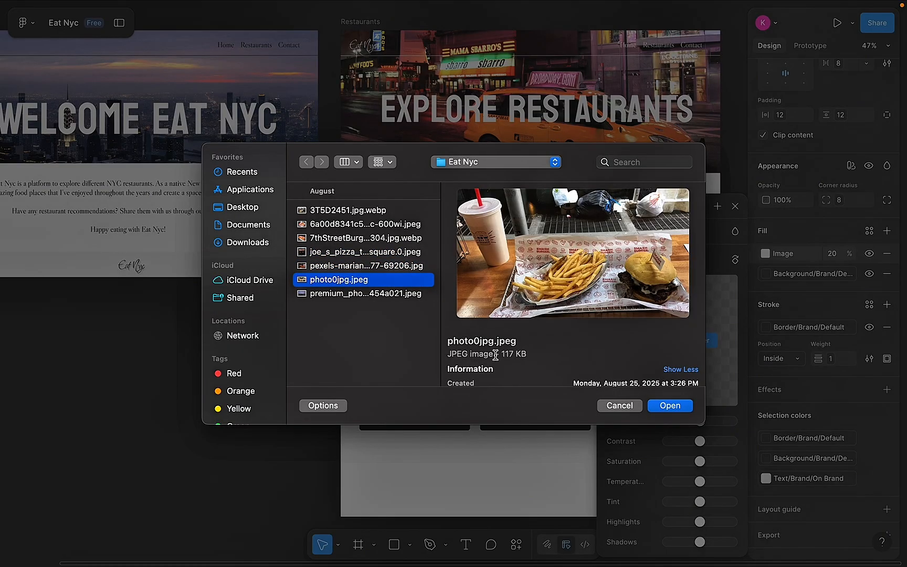
click(681, 403)
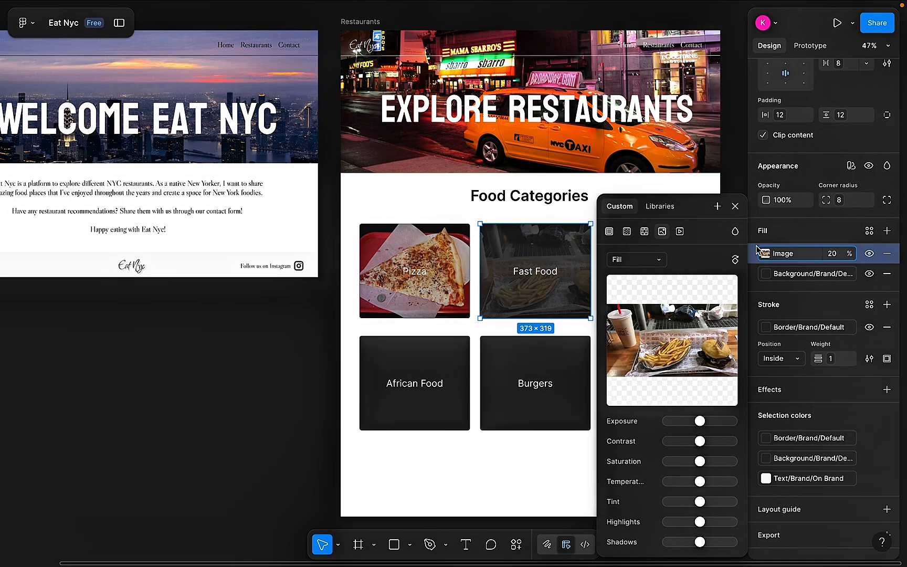
Set the image fill opacity of both the Fast Food and Pizza buttons to 50%, and clear the selection
click(838, 256)
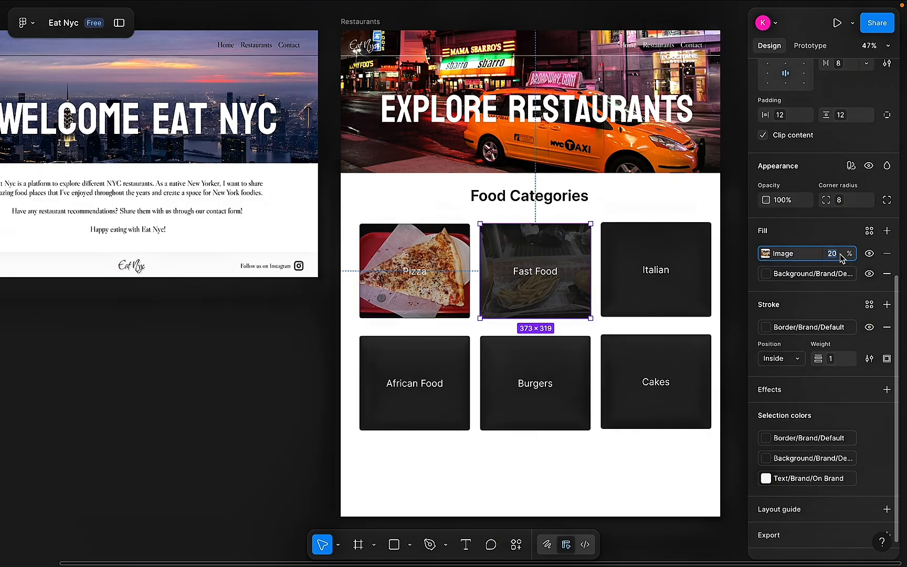
key(Return)
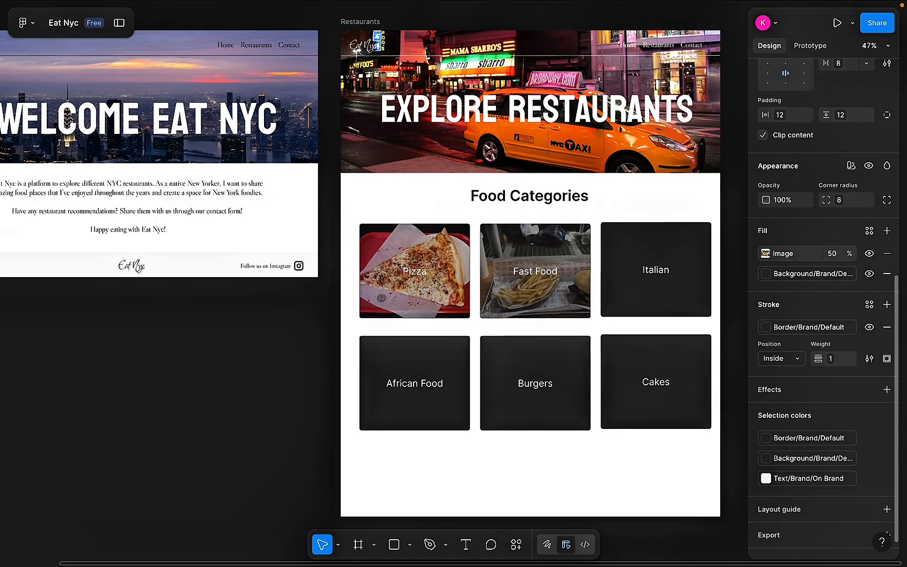
click(418, 300)
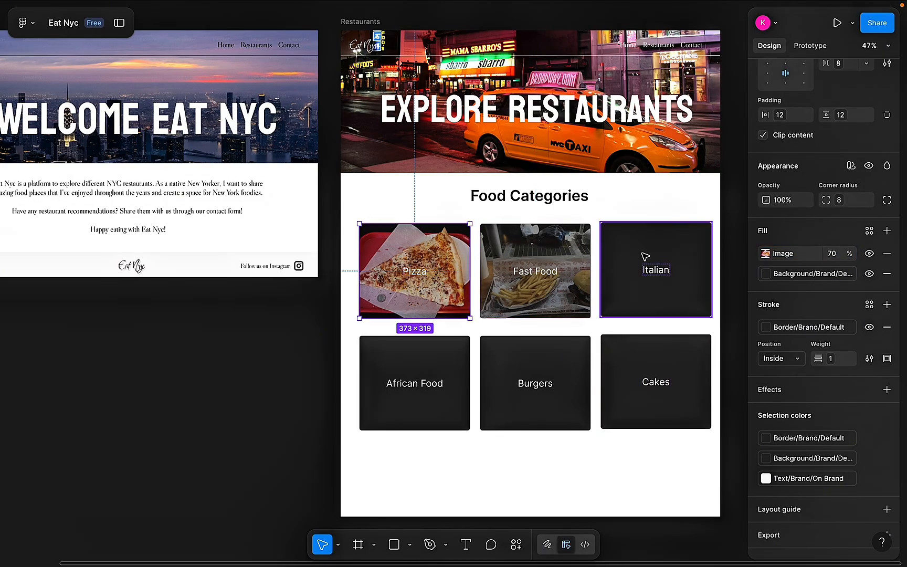
click(839, 254)
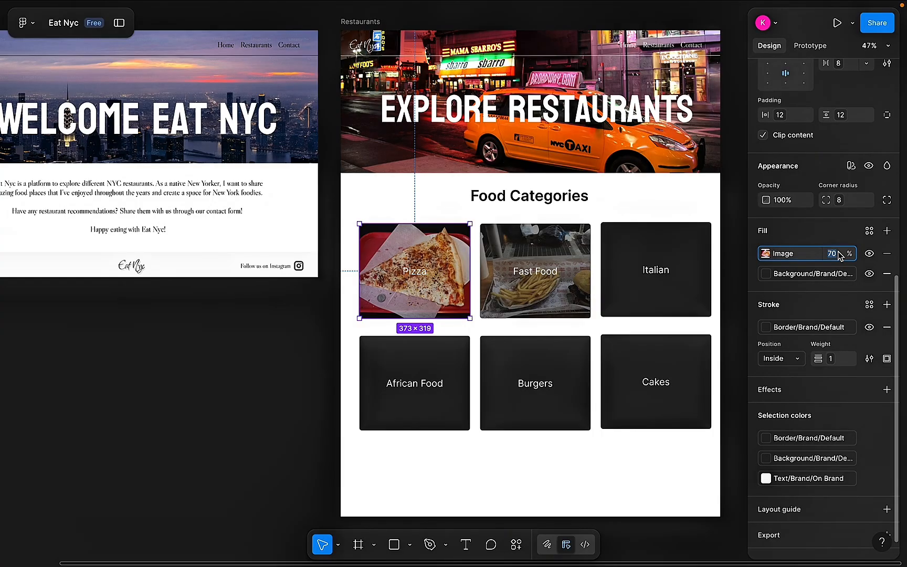
key(Return)
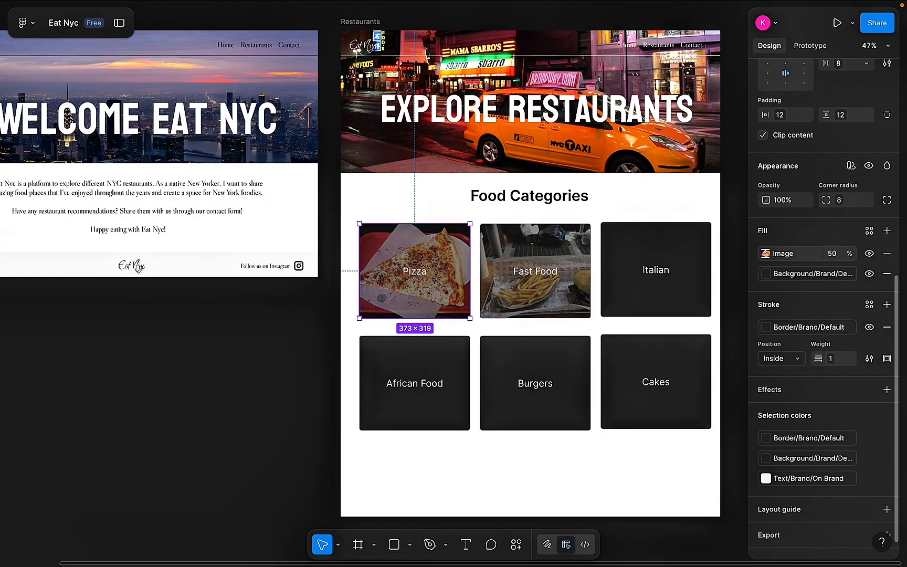
click(633, 400)
click(589, 494)
Add a second fill of type Image to the Burgers button
click(582, 420)
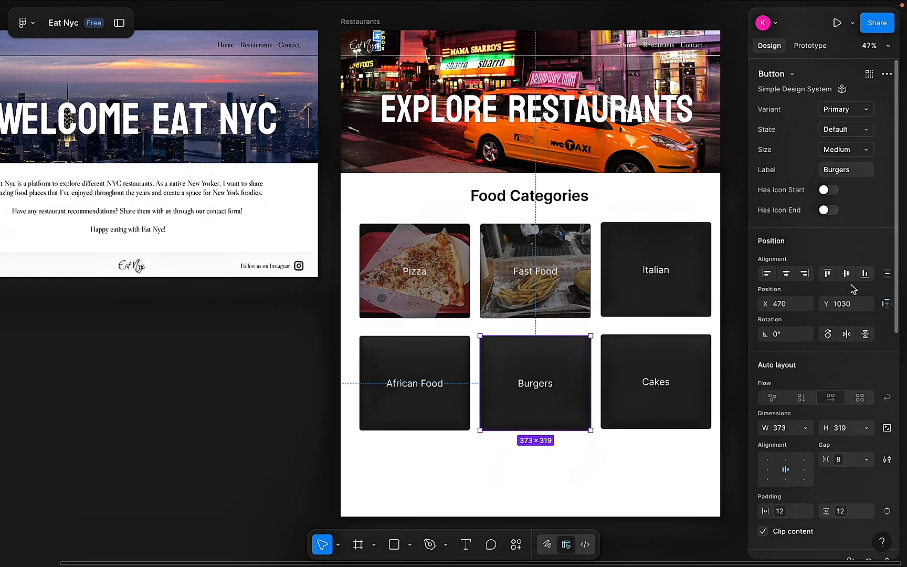
scroll(852, 288, down, 5)
scroll(854, 288, down, 2)
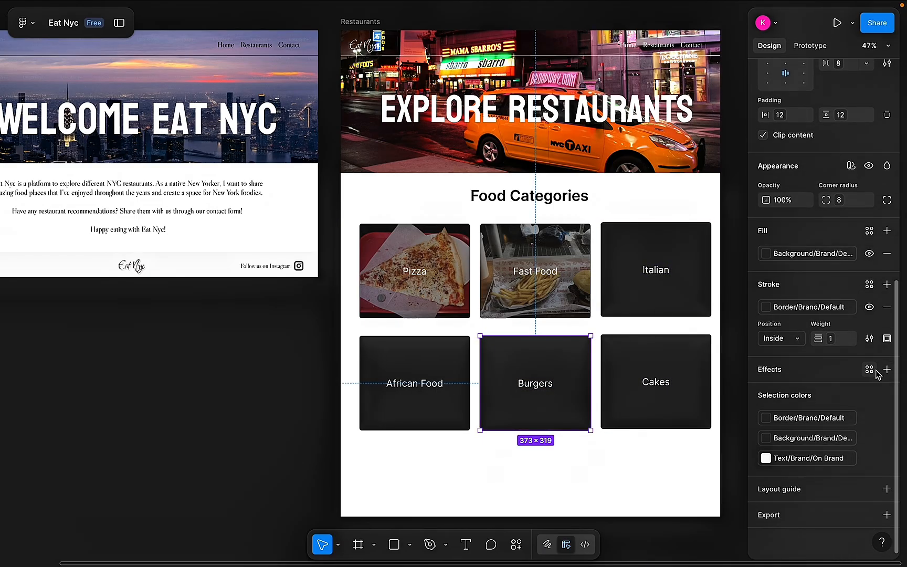
click(887, 231)
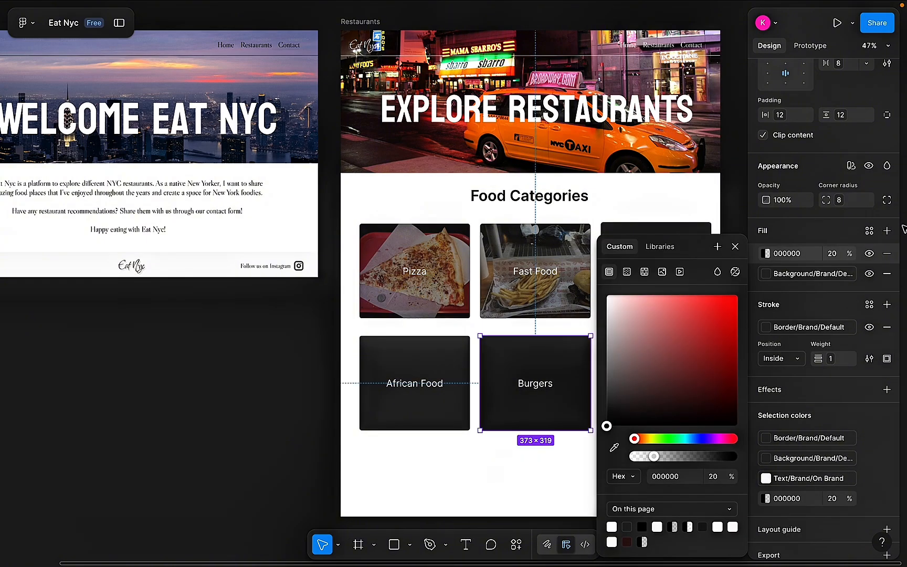
click(661, 271)
Upload the burger tray photo 7thStreetBurger_12CountSingleBurgerPack_2880x2304.jpg.webp from the Eat Nyc folder as the Burgers button's image fill
click(664, 341)
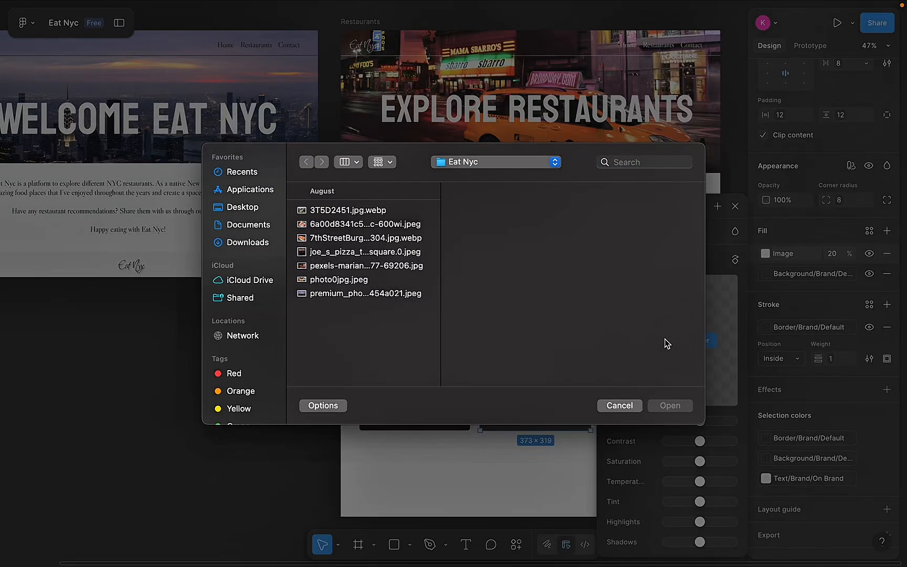
click(353, 239)
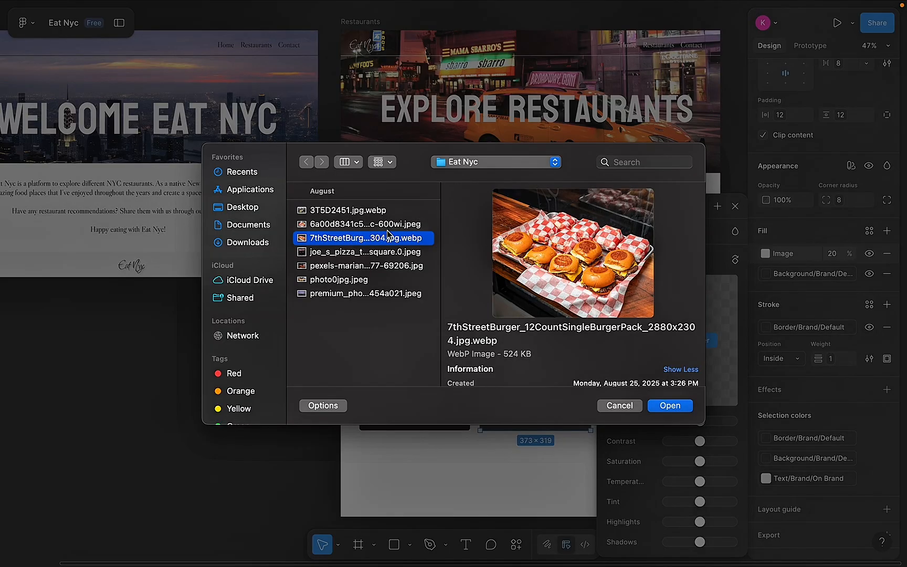
click(368, 224)
click(370, 239)
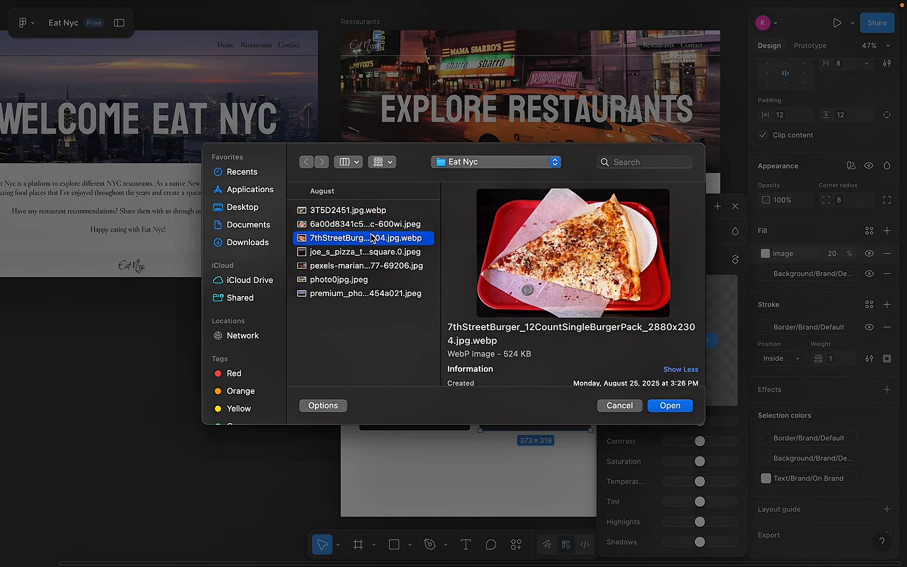
click(670, 406)
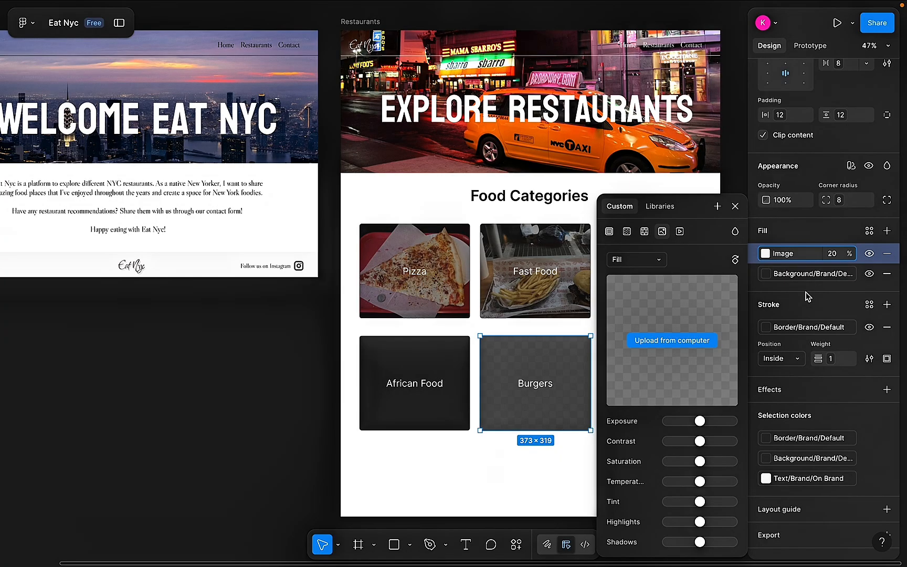
Set the opacity of the Burgers button's image fill to 50% and deselect the button
key(Return)
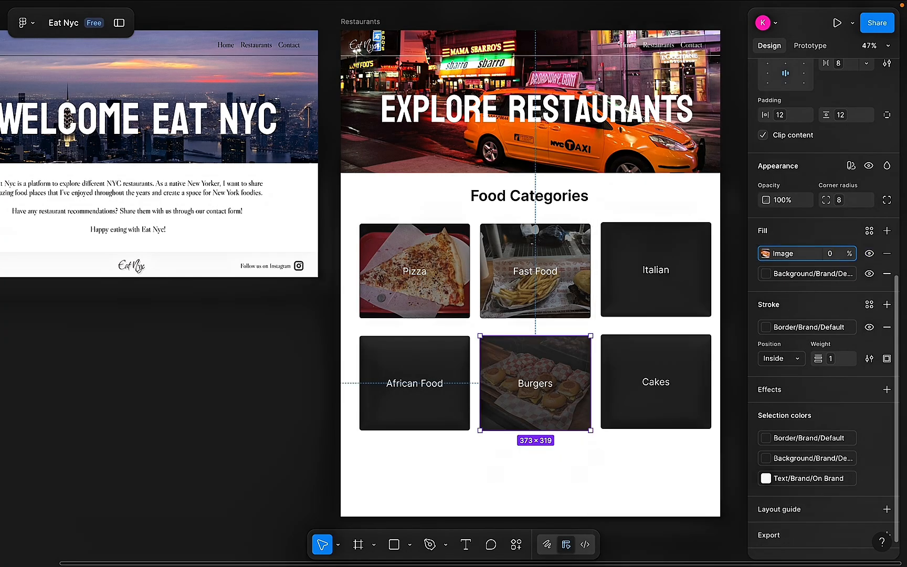
key(Return)
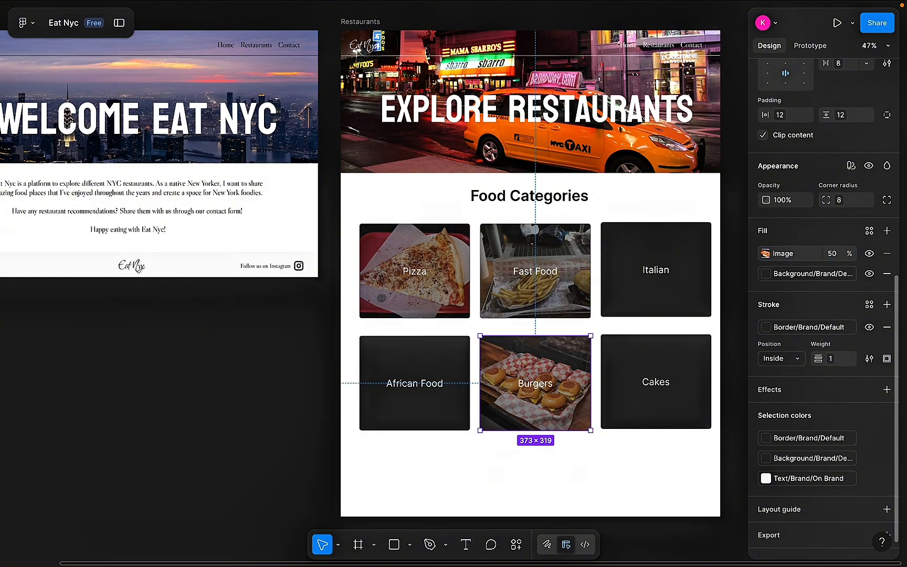
click(621, 463)
Swap the Italian and Burgers buttons, placing Burgers third in the first row and Italian in the middle of the second row
click(675, 274)
click(616, 226)
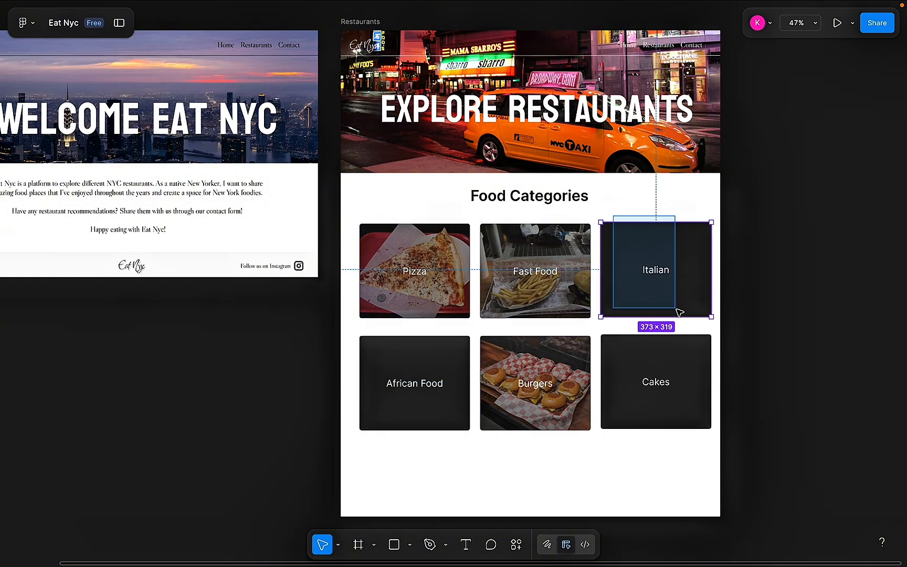
drag(679, 281, 551, 462)
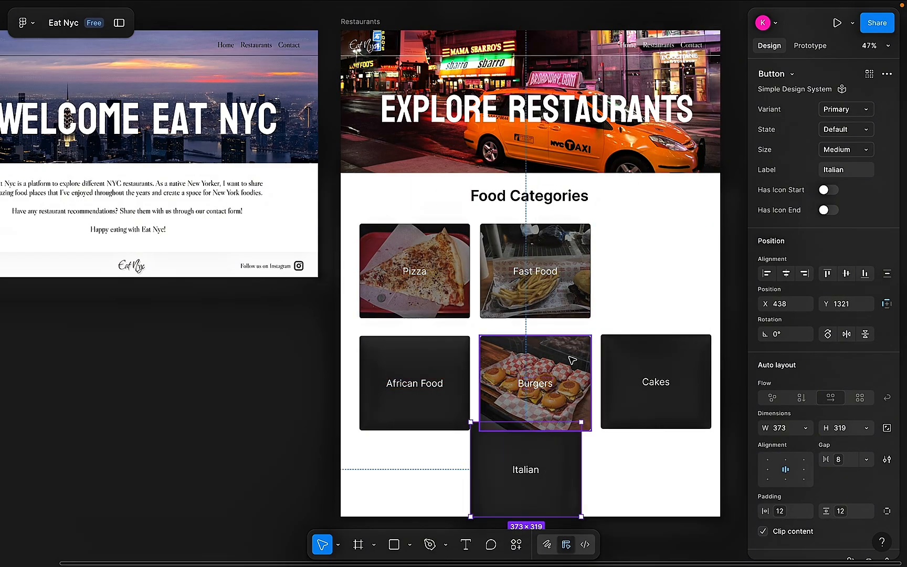
click(600, 325)
drag(597, 322, 666, 270)
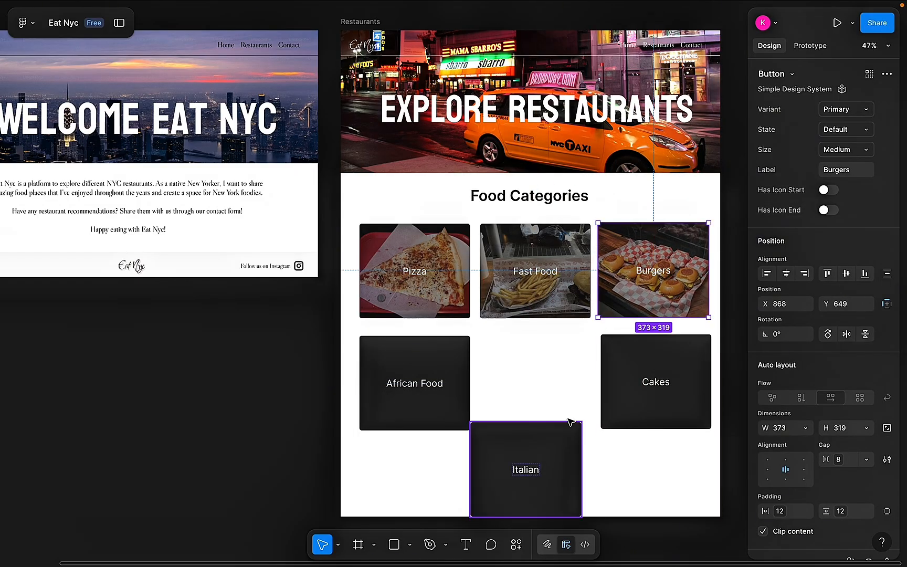
drag(558, 412, 532, 388)
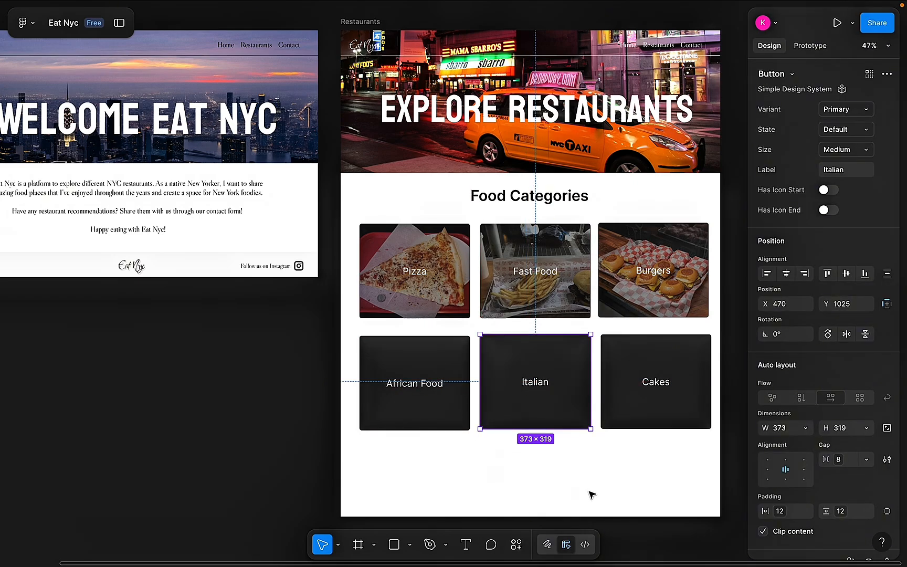
click(591, 493)
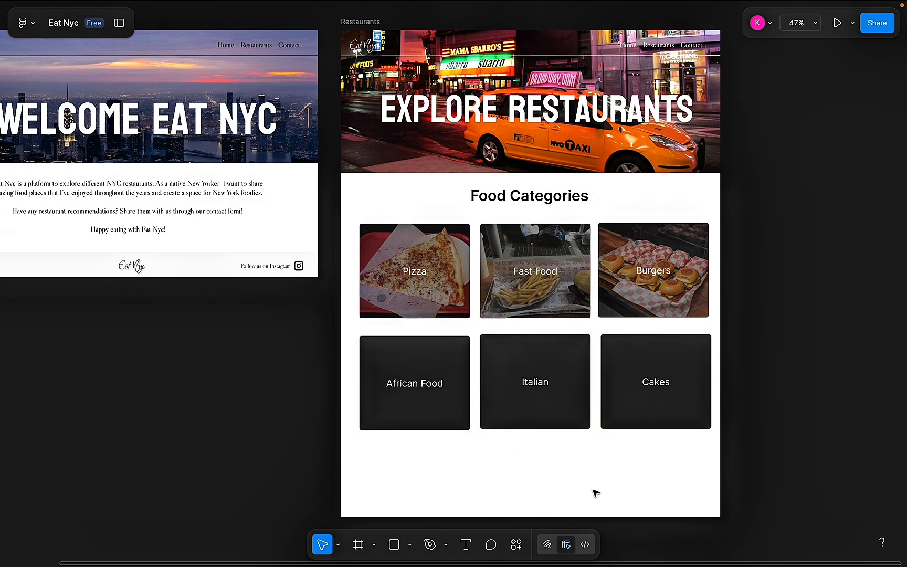
Select all six food buttons, shift them slightly down below the Food Categories heading, and group them
drag(716, 226, 376, 403)
drag(414, 371, 413, 379)
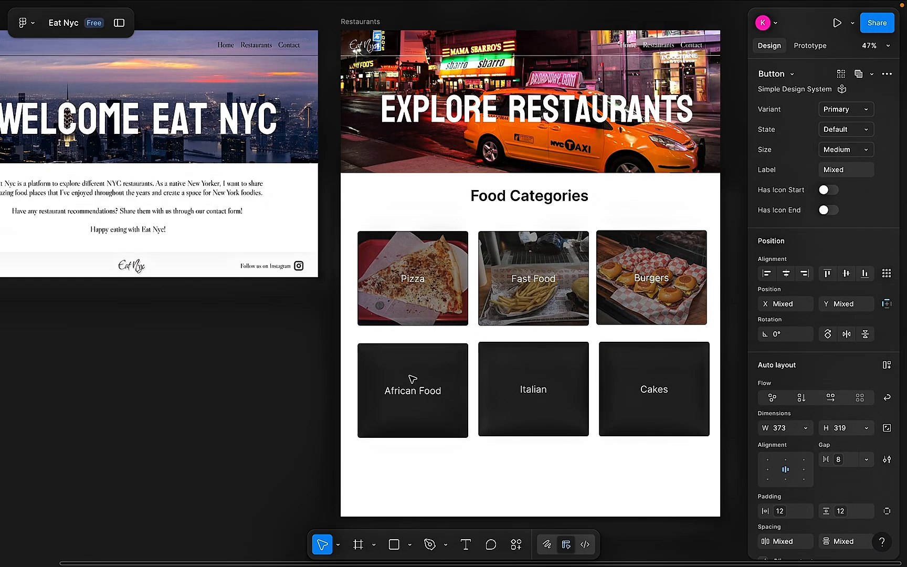
right_click(451, 355)
mouse_move(527, 153)
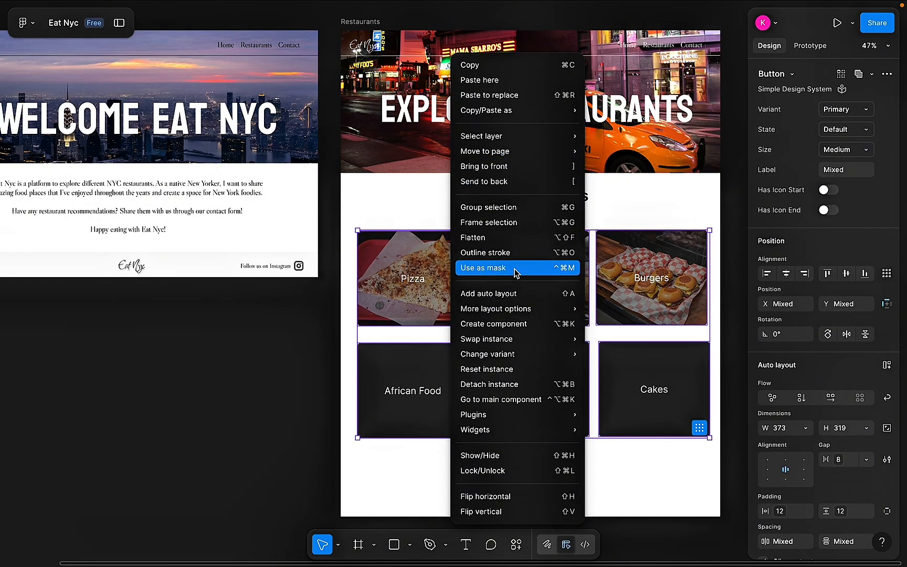
click(518, 208)
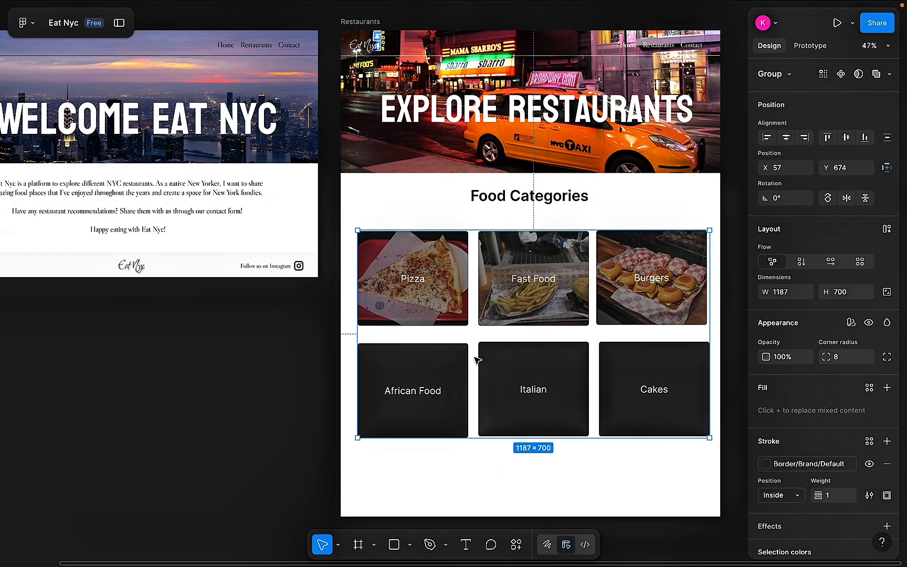
Rename the new group of food buttons to Categories in the layer list and deselect it
click(118, 25)
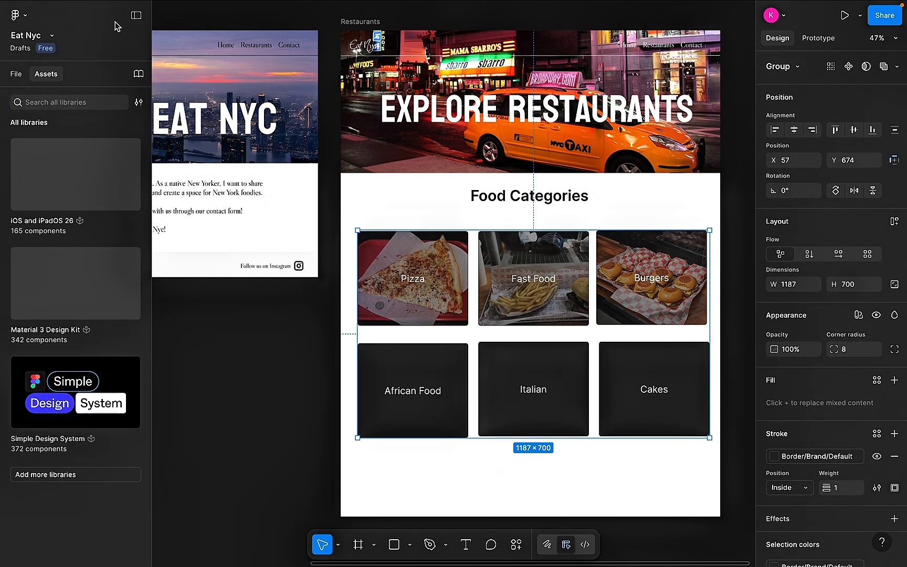
click(17, 74)
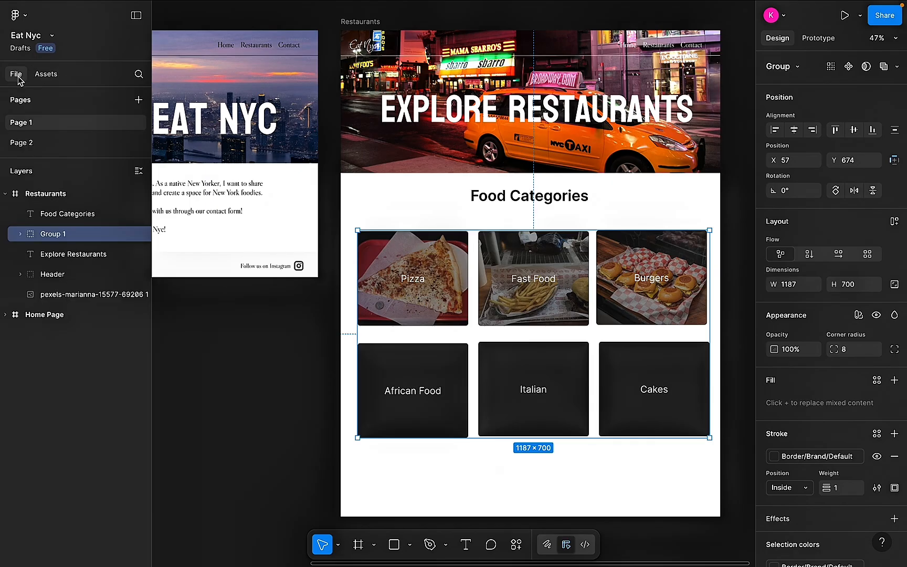
double_click(52, 234)
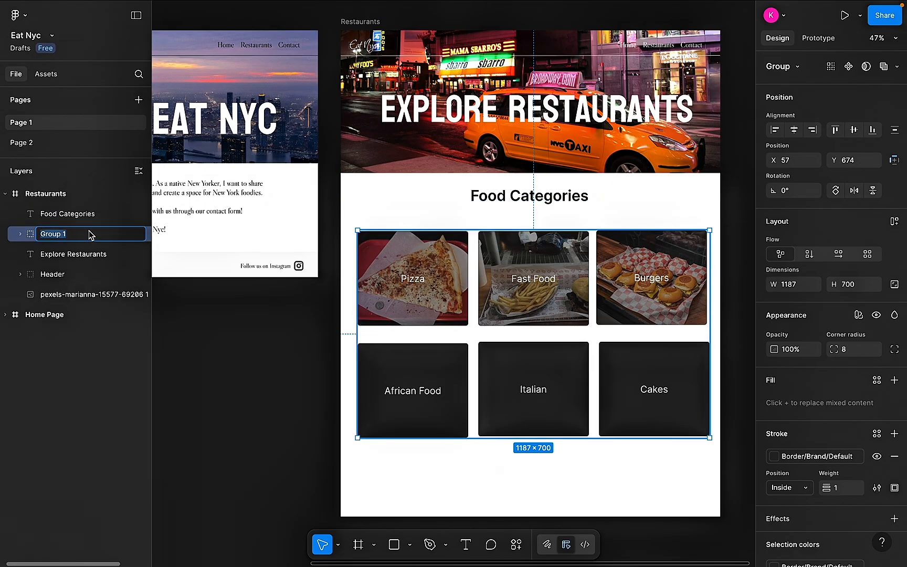
text(Categories)
key(Return)
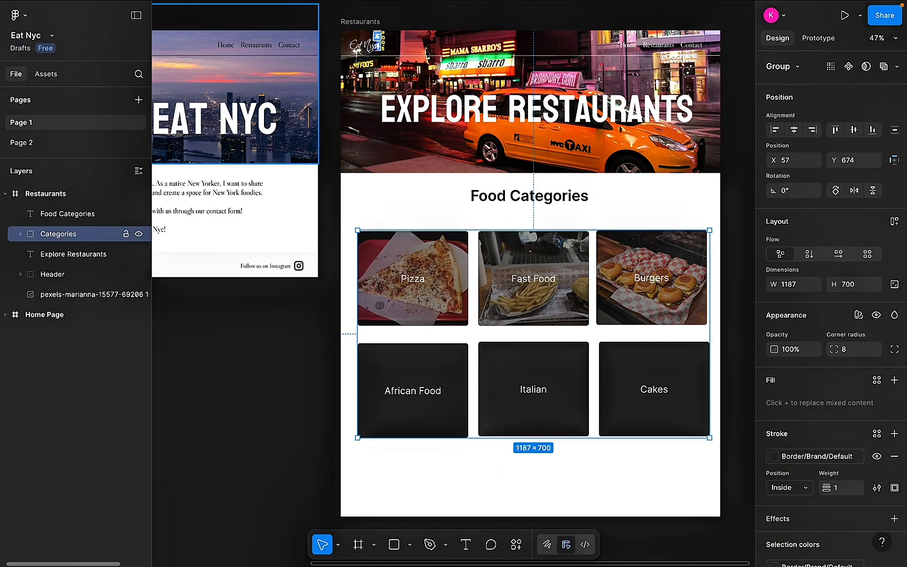
click(141, 346)
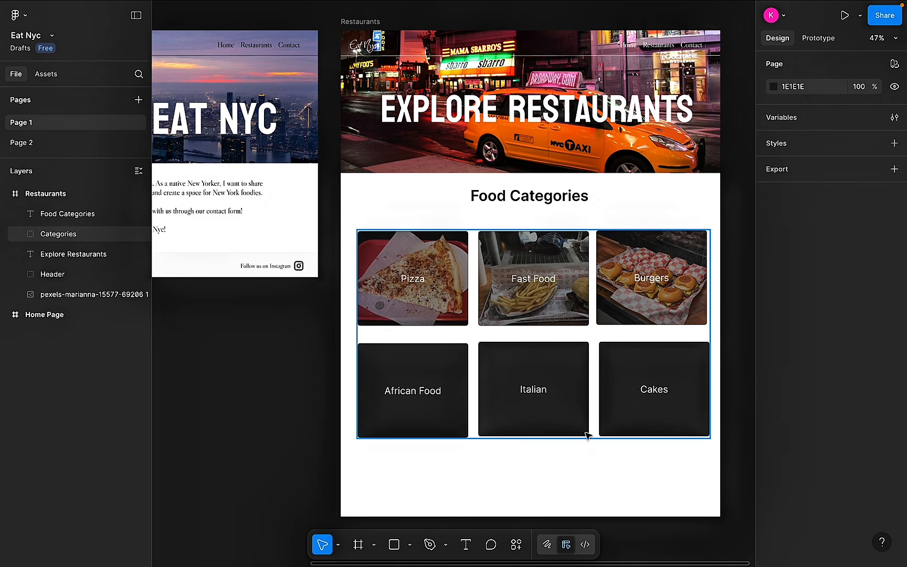
Move the Categories group to X 73, Y 657 and shift the Food Categories heading slightly down above it
mouse_move(608, 418)
mouse_down()
mouse_move(618, 420)
mouse_move(610, 406)
mouse_up()
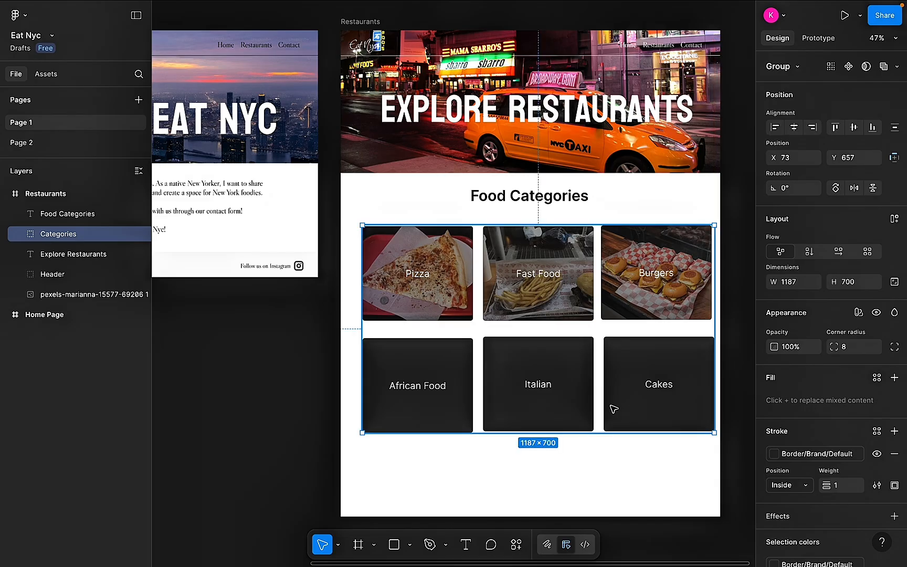
click(580, 199)
drag(580, 198, 577, 205)
click(504, 499)
scroll(505, 498, right, 2)
scroll(505, 498, up, 1)
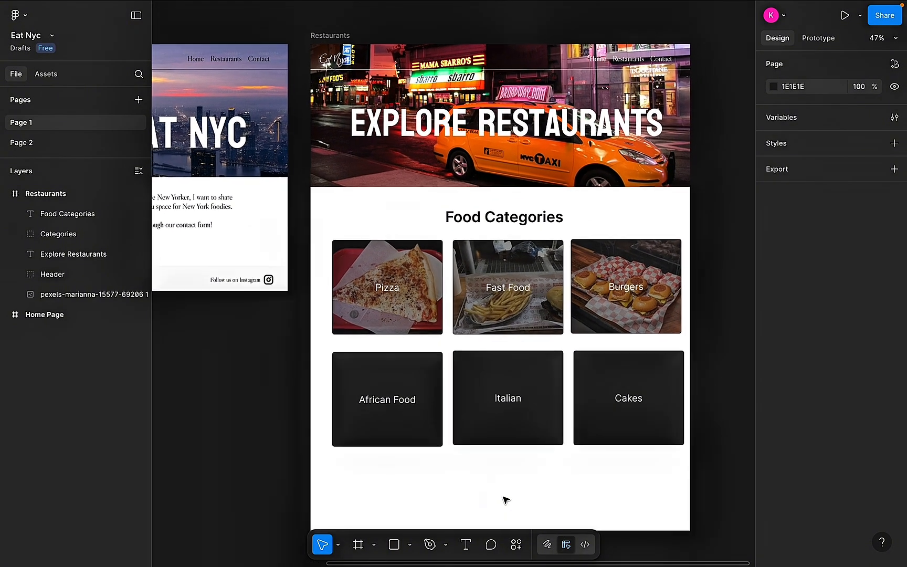
scroll(505, 499, right, 1)
scroll(506, 499, up, 1)
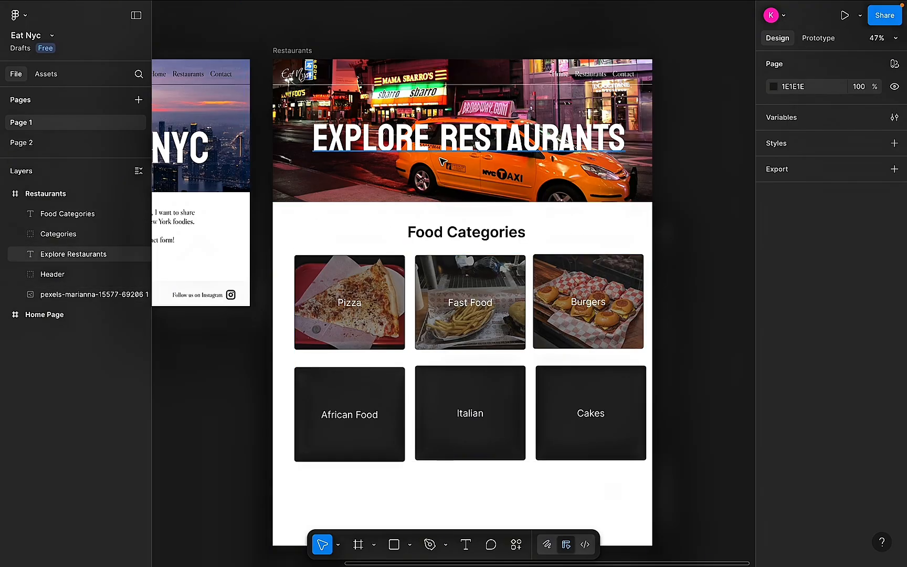
click(378, 288)
click(543, 219)
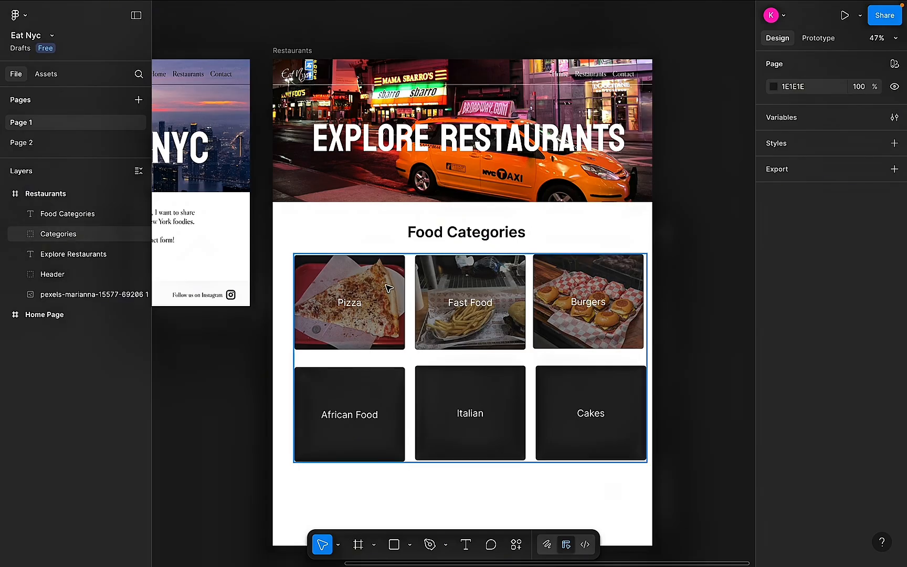
scroll(627, 143, right, 1)
scroll(629, 146, right, 3)
scroll(629, 146, up, 2)
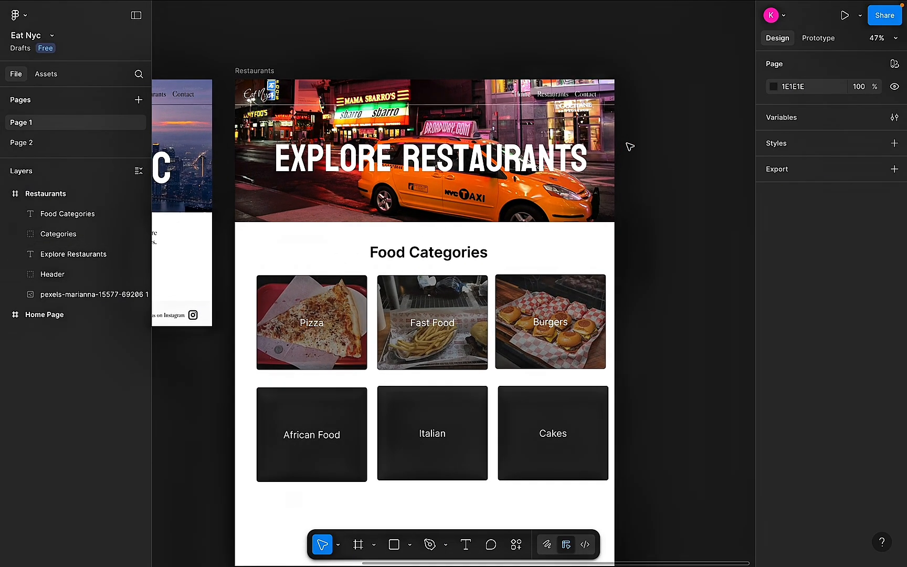
scroll(630, 146, down, 2)
scroll(630, 147, right, 5)
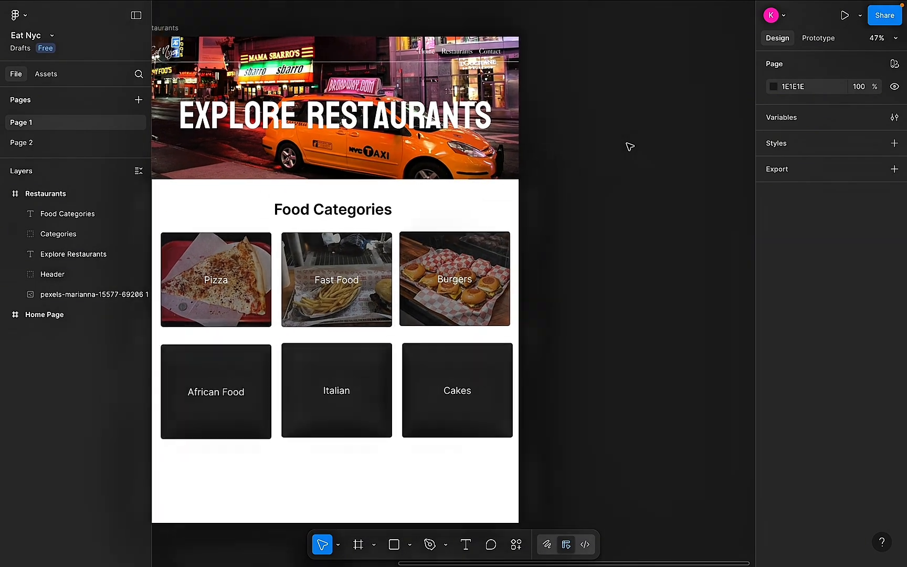
scroll(629, 146, left, 5)
scroll(629, 146, down, 2)
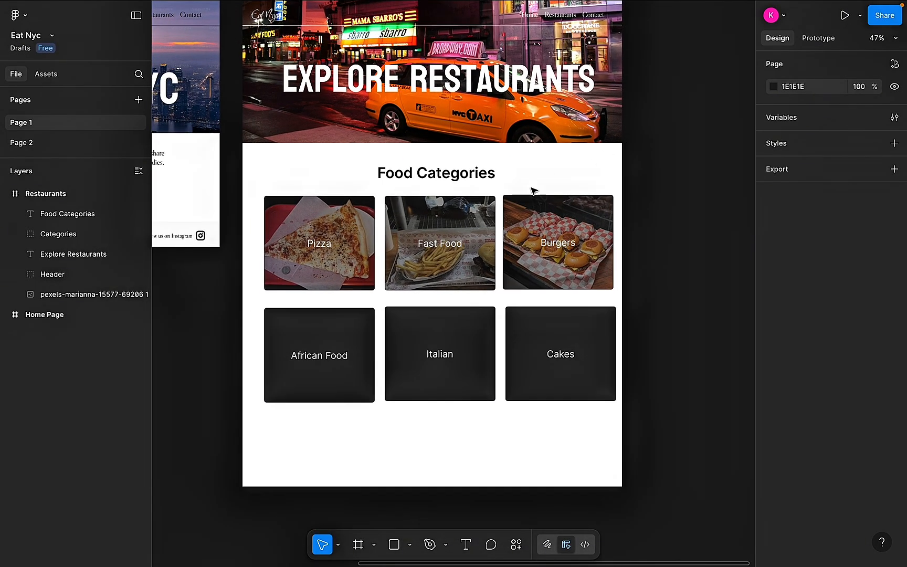
click(467, 274)
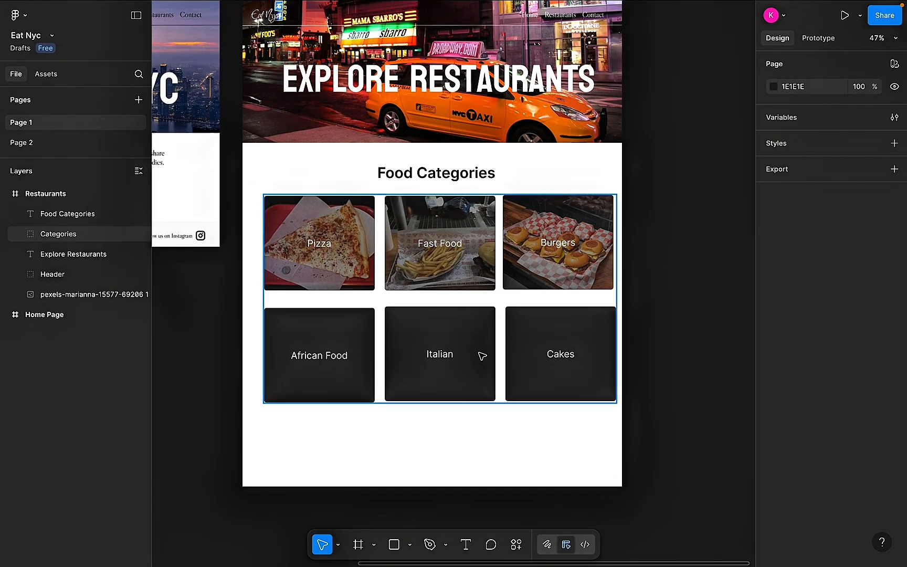
scroll(484, 356, up, 3)
scroll(485, 356, right, 2)
scroll(485, 356, left, 4)
scroll(484, 356, down, 2)
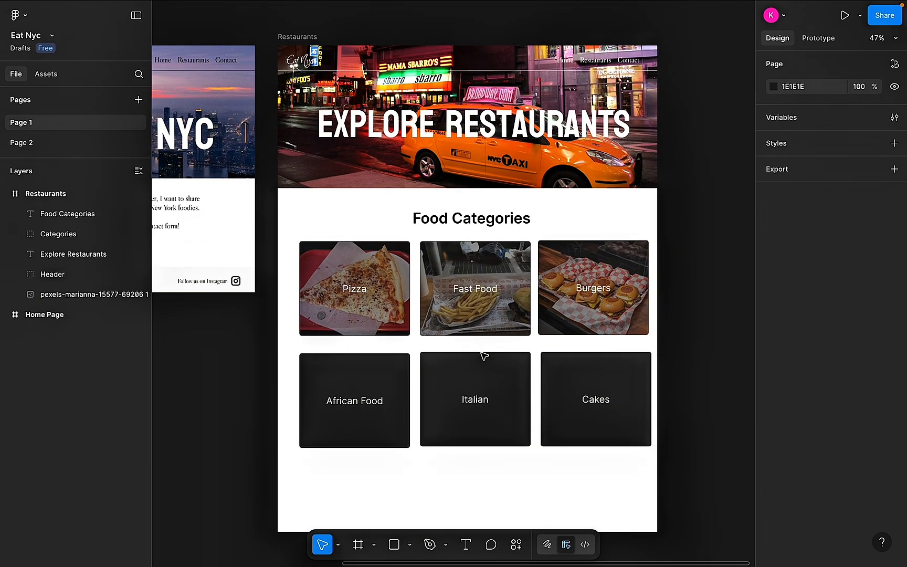
scroll(484, 356, up, 2)
scroll(484, 356, right, 2)
scroll(485, 356, left, 4)
scroll(484, 356, down, 2)
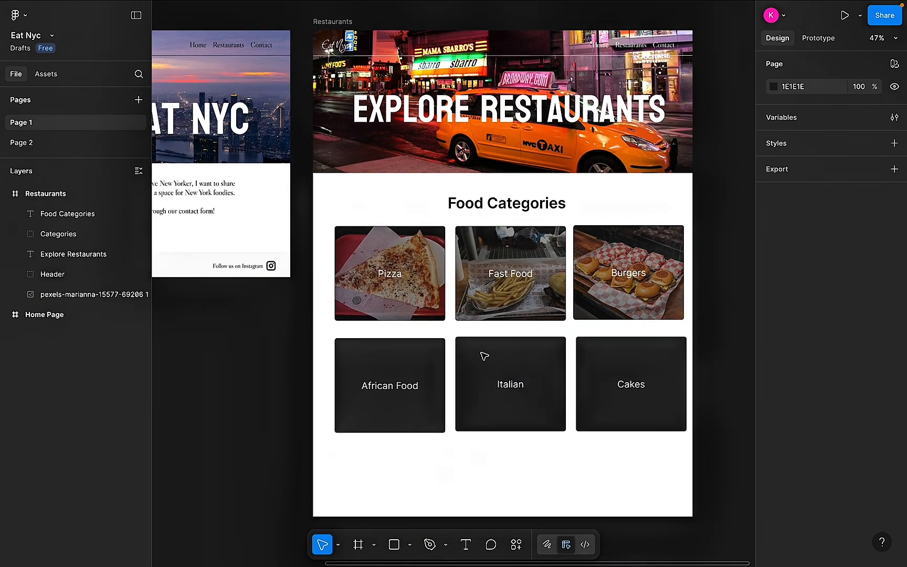
scroll(484, 356, up, 3)
scroll(484, 356, up, 2)
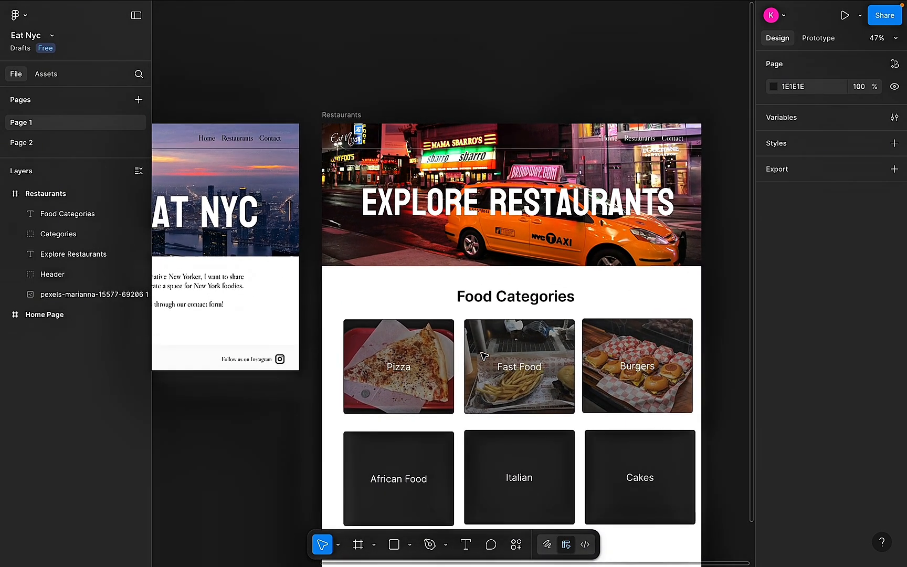
scroll(484, 357, down, 3)
scroll(484, 356, left, 3)
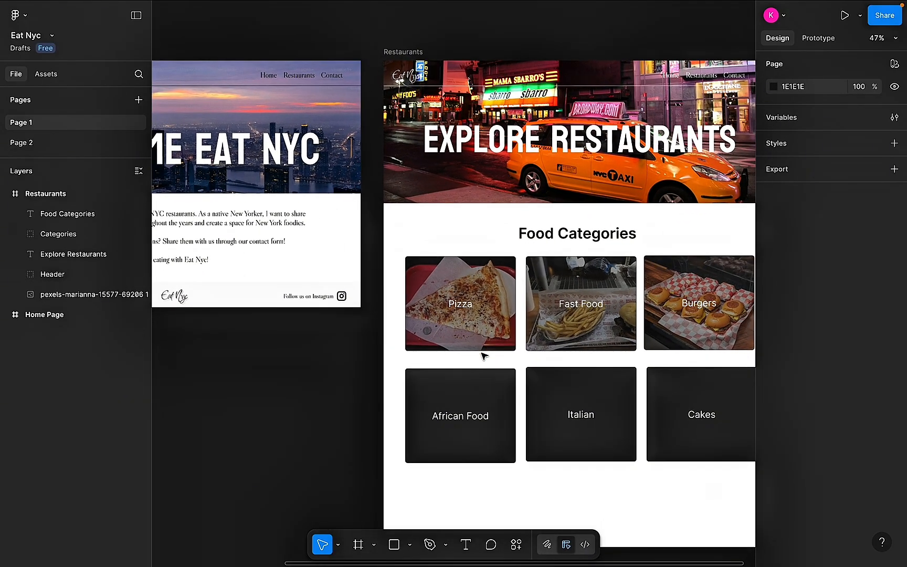
scroll(484, 356, up, 1)
scroll(484, 356, right, 1)
scroll(484, 356, down, 2)
scroll(484, 356, right, 2)
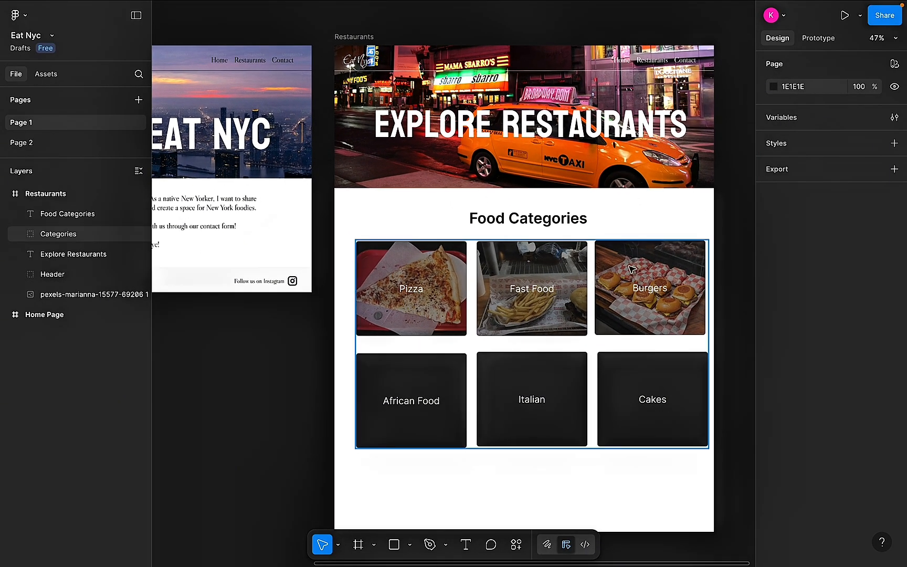
Run the prototype in presentation view and follow the Restaurants link from the home page
click(831, 42)
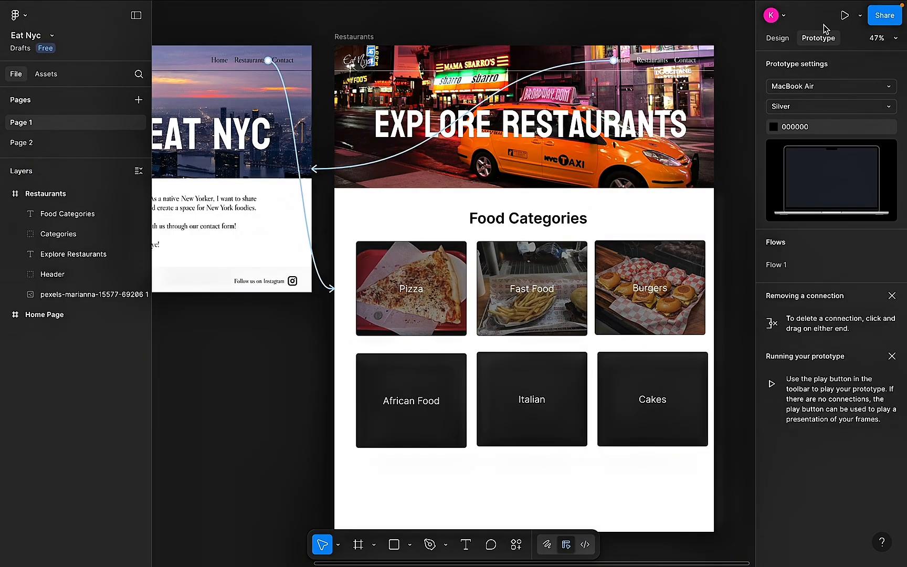
click(846, 16)
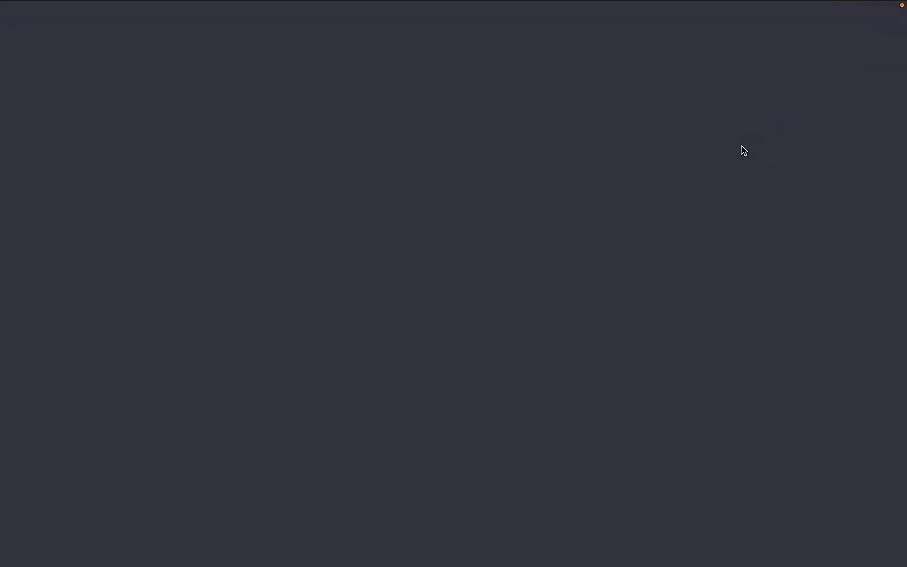
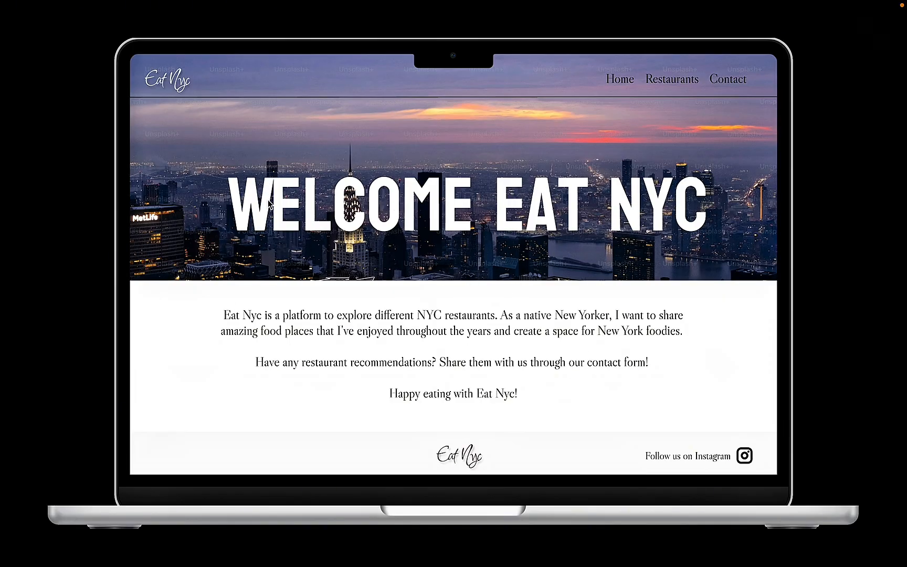
click(672, 80)
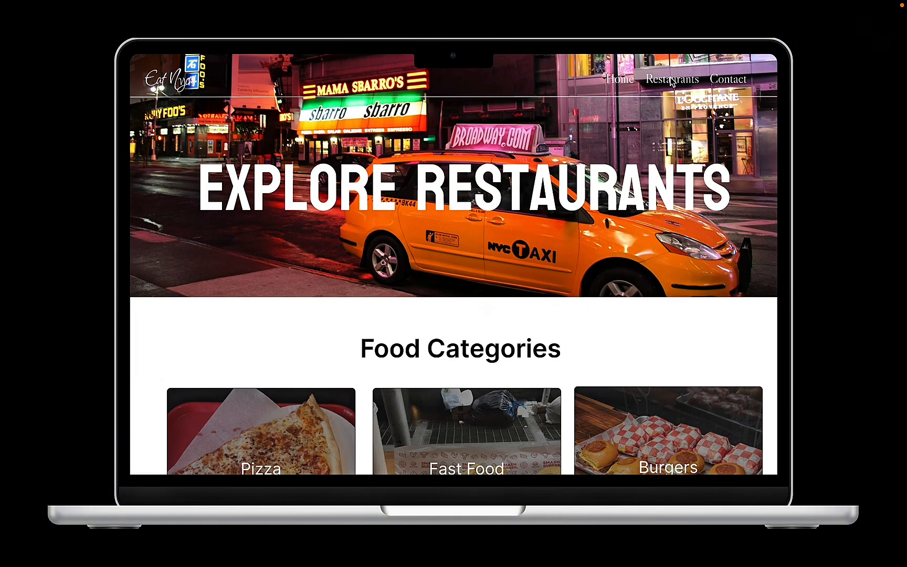
Look through the previewed Restaurants page from the taxi header to the last row of food buttons and back
scroll(578, 283, down, 3)
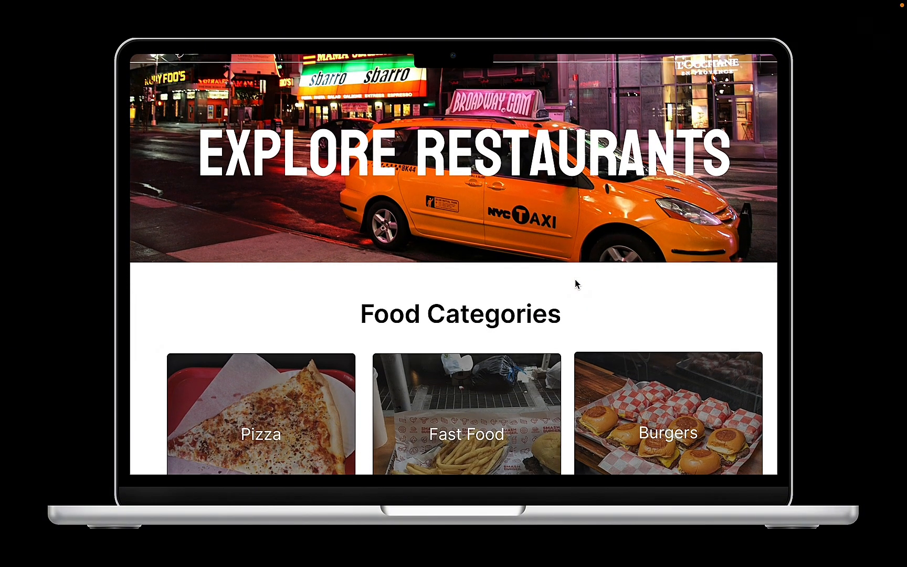
scroll(576, 284, down, 5)
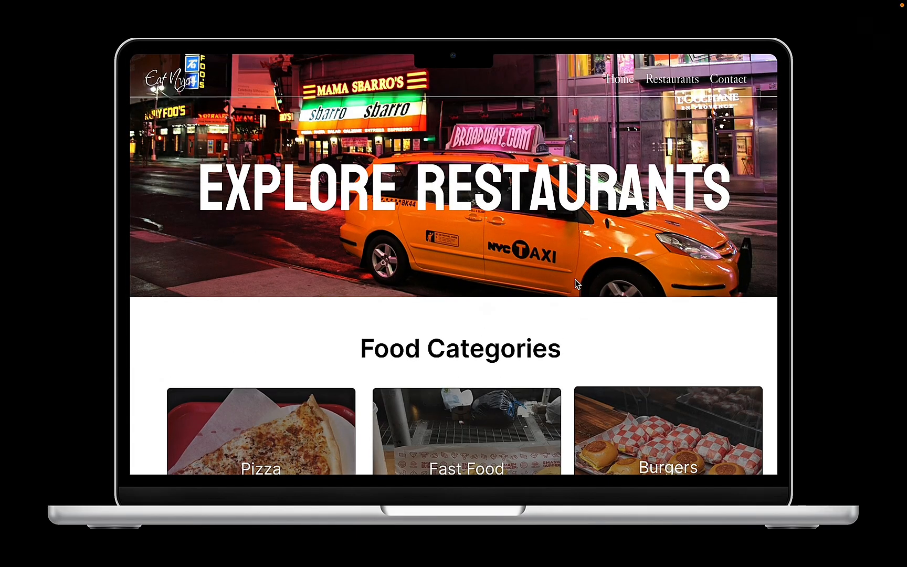
scroll(576, 284, down, 5)
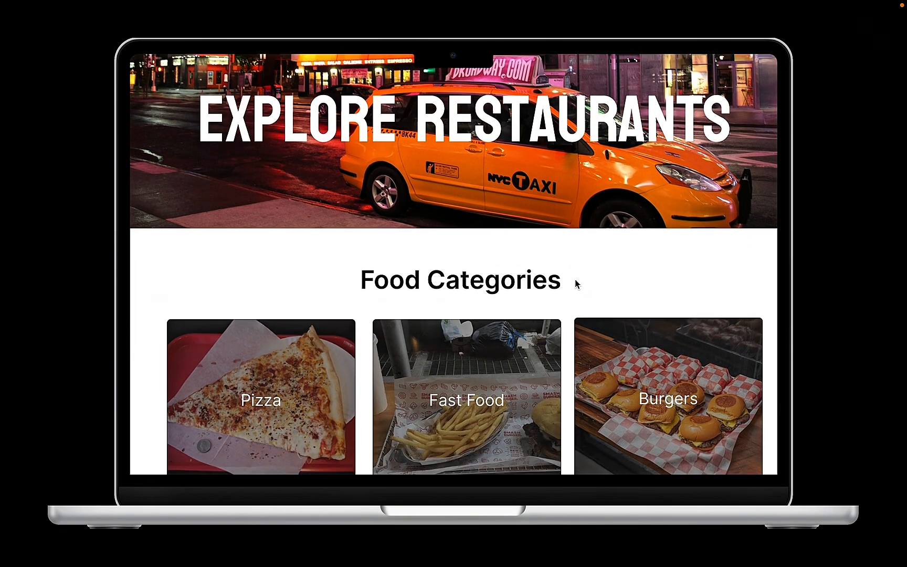
scroll(577, 285, down, 10)
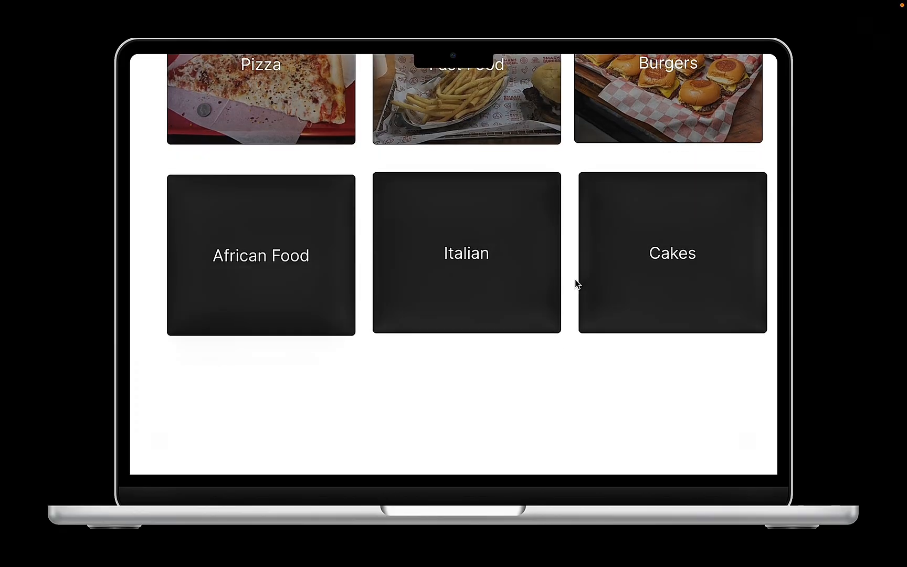
scroll(576, 284, up, 10)
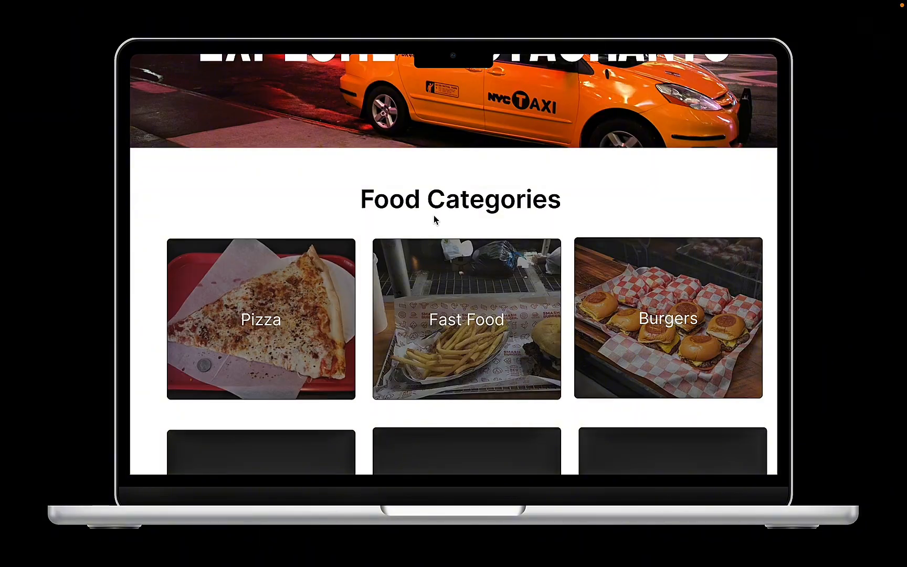
scroll(537, 194, up, 3)
scroll(537, 195, up, 5)
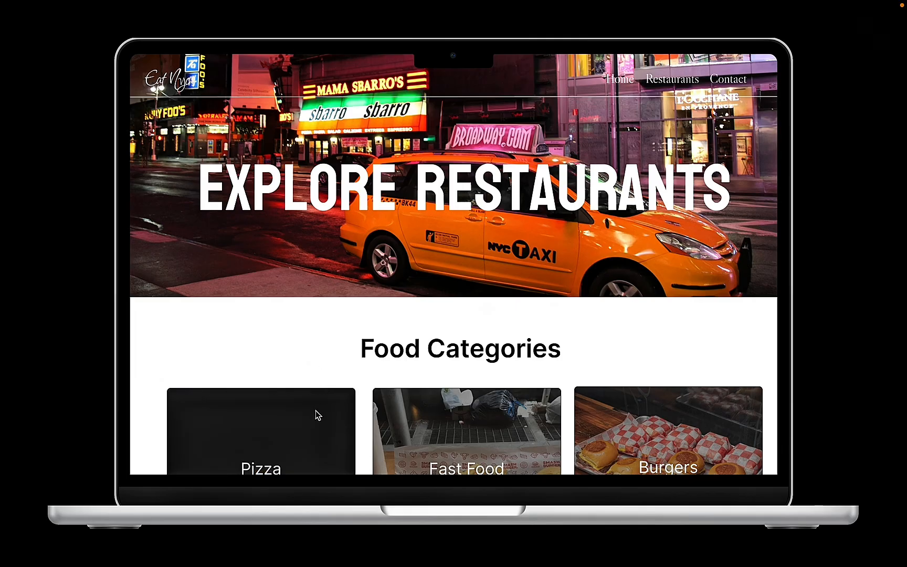
scroll(315, 409, down, 2)
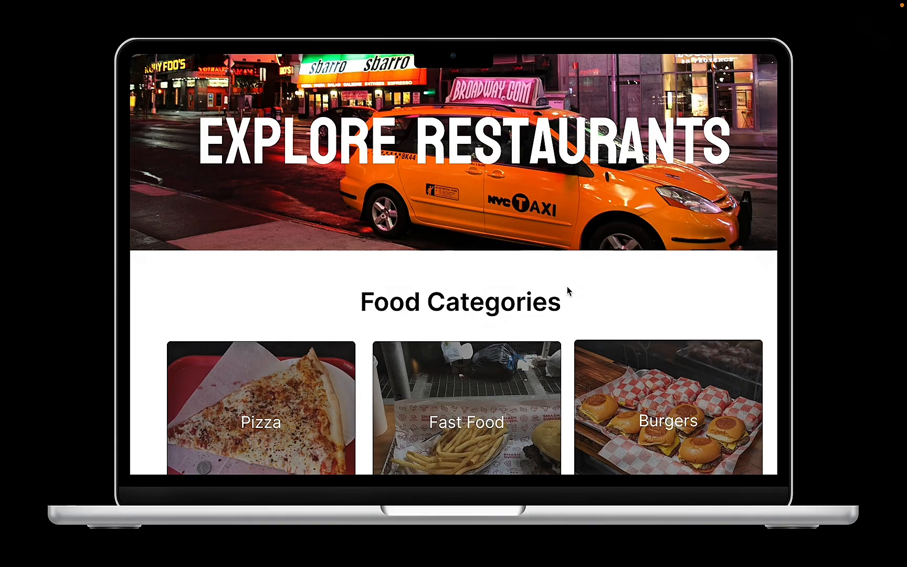
scroll(567, 289, up, 2)
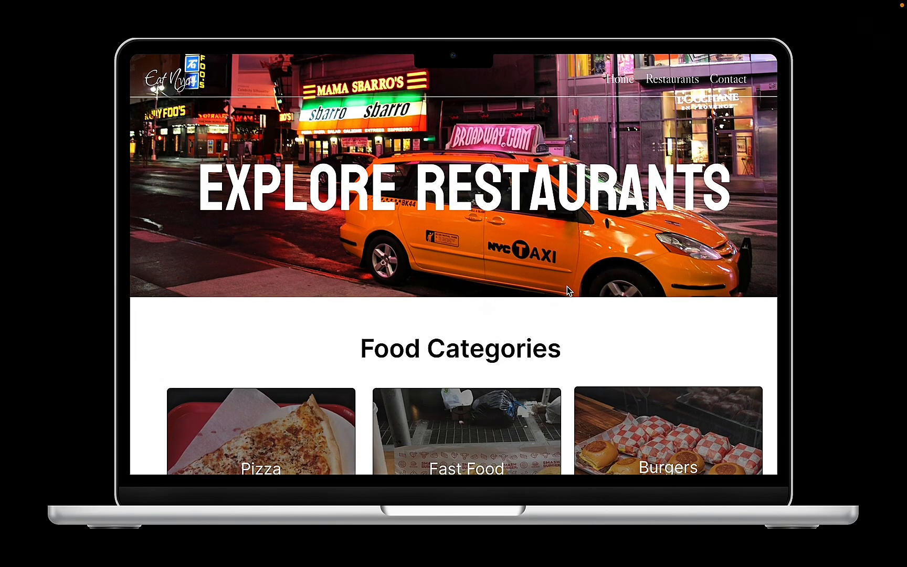
Test the Home and Restaurants links by switching between the two previewed pages, ending on the home page
click(615, 80)
click(666, 84)
click(620, 79)
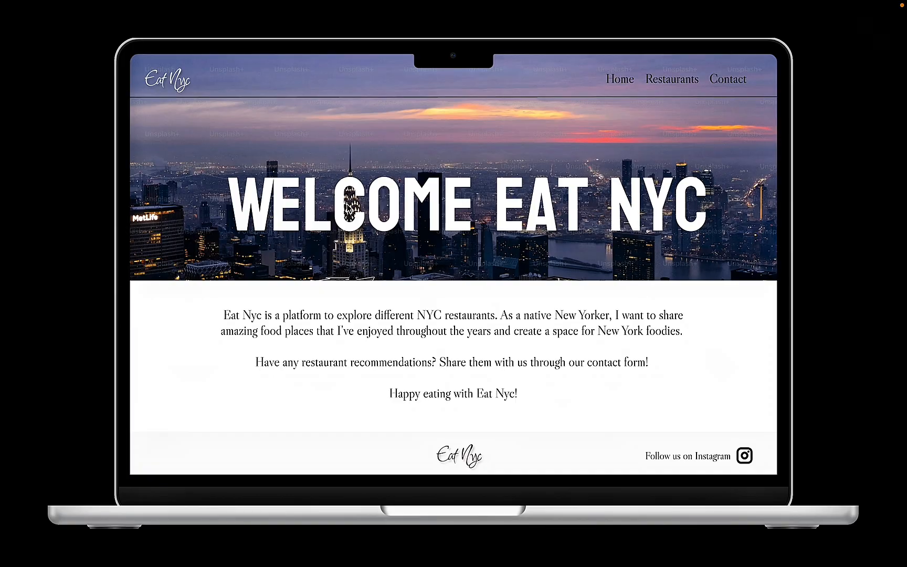